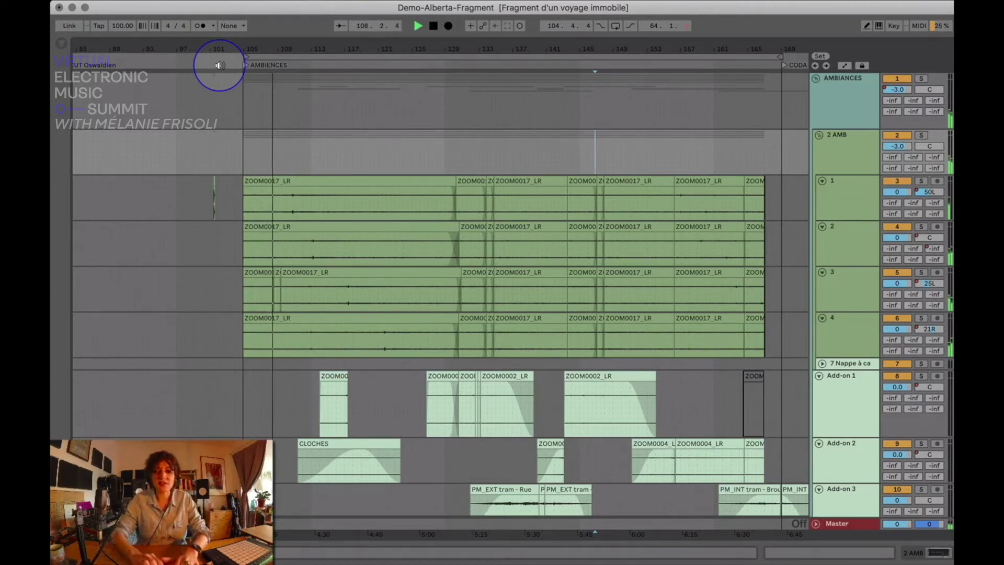
Stop playback and unfold the ElectronicAMB and BASSes groups to show their tracks
{"action": "key", "text": "space"}
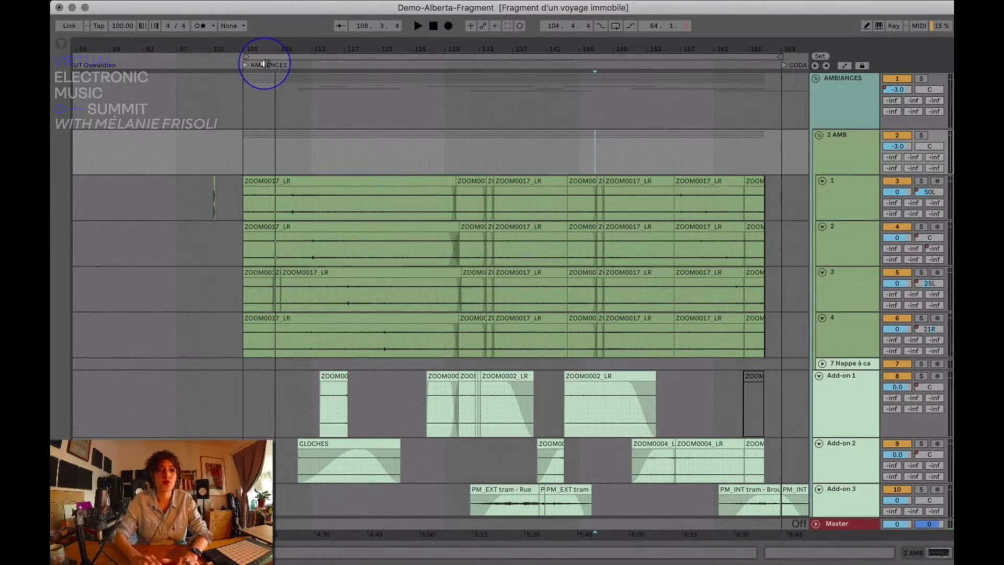
{"action": "left_click_drag", "start_coordinate": [253, 49], "coordinate": [258, 52]}
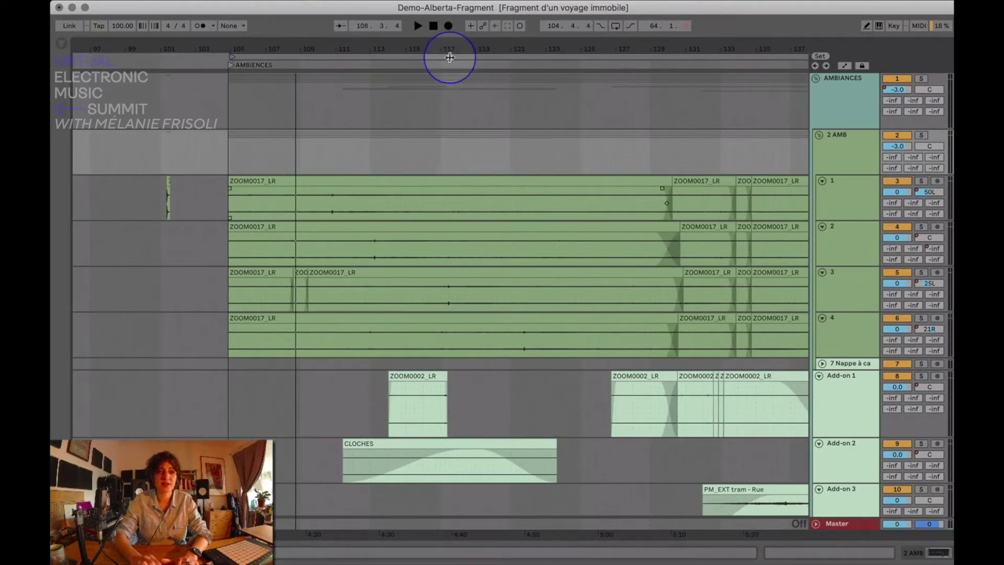
{"action": "left_click_drag", "start_coordinate": [460, 48], "coordinate": [476, 76]}
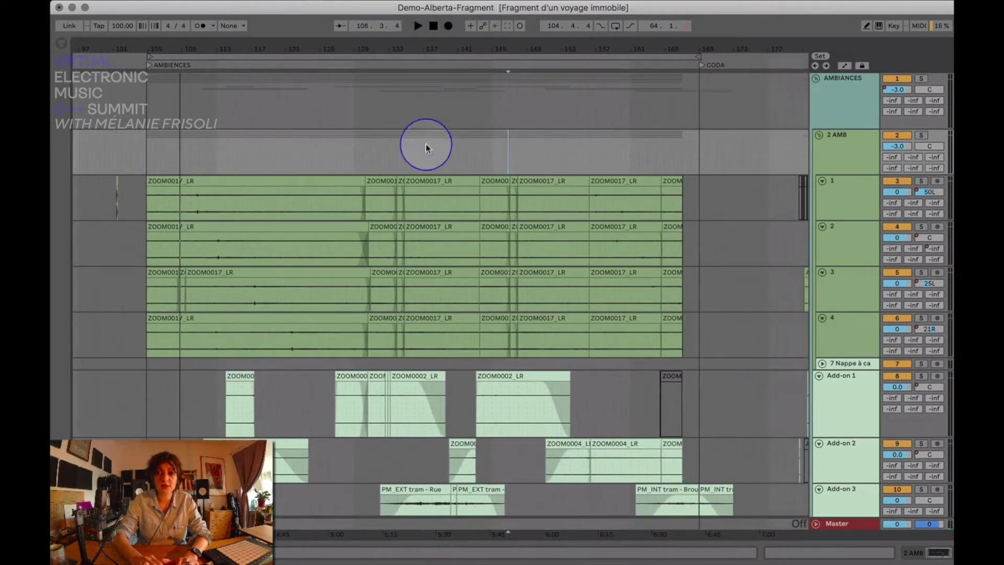
{"action": "scroll", "coordinate": [426, 146], "scroll_direction": "down", "scroll_amount": 2}
{"action": "scroll", "coordinate": [425, 143], "scroll_direction": "down", "scroll_amount": 10}
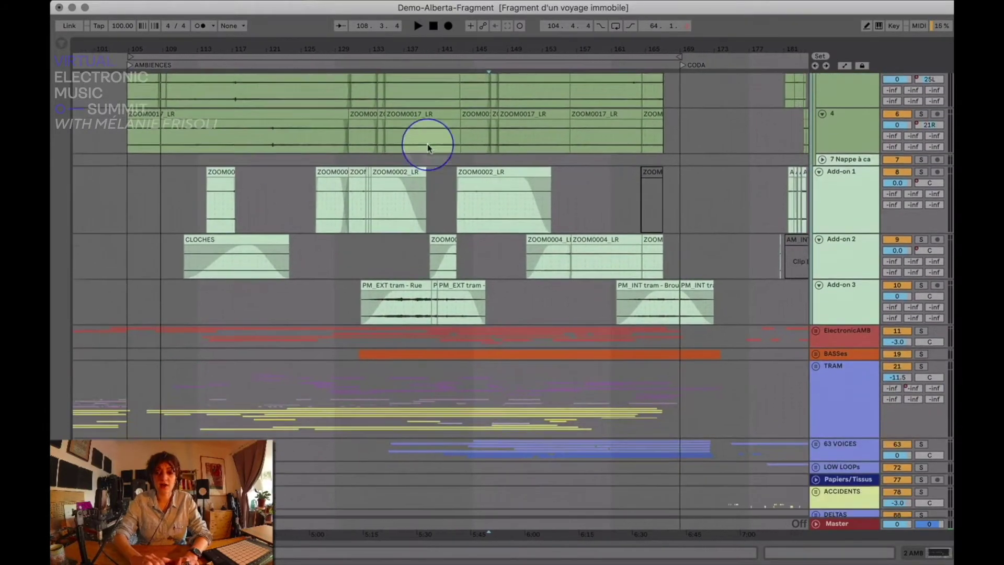
{"action": "left_click", "coordinate": [815, 320]}
{"action": "scroll", "coordinate": [814, 323], "scroll_direction": "down", "scroll_amount": 10}
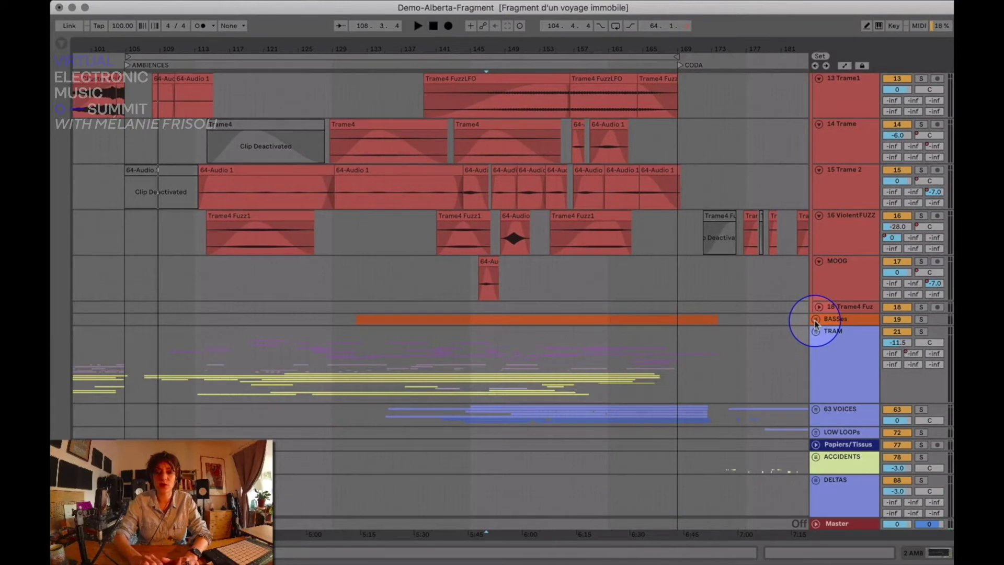
{"action": "left_click", "coordinate": [817, 321]}
{"action": "scroll", "coordinate": [814, 293], "scroll_direction": "down", "scroll_amount": 8}
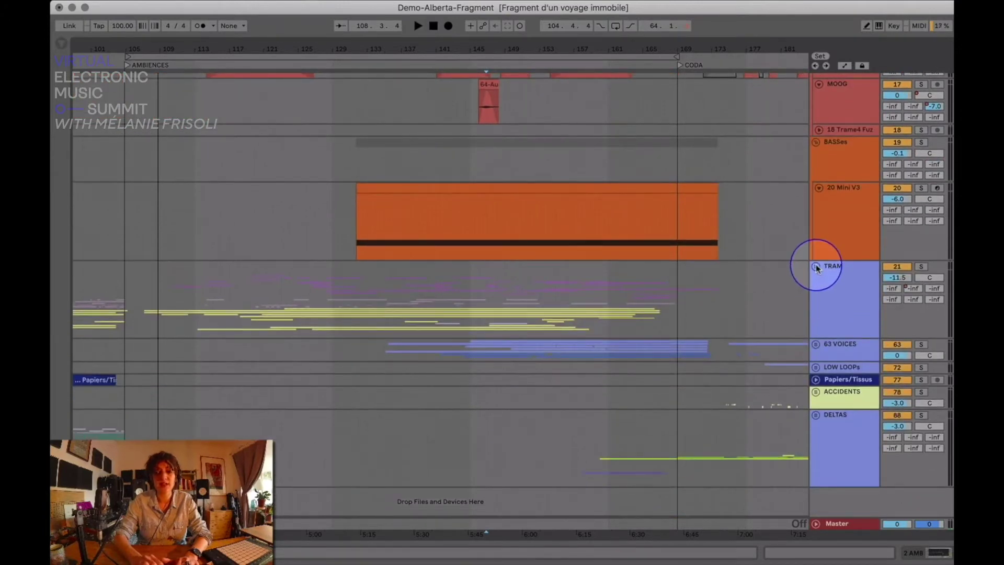
Unfold the TRAM and DELTAS groups and look through the tracks they contain
{"action": "left_click", "coordinate": [816, 268]}
{"action": "scroll", "coordinate": [818, 269], "scroll_direction": "down", "scroll_amount": 10}
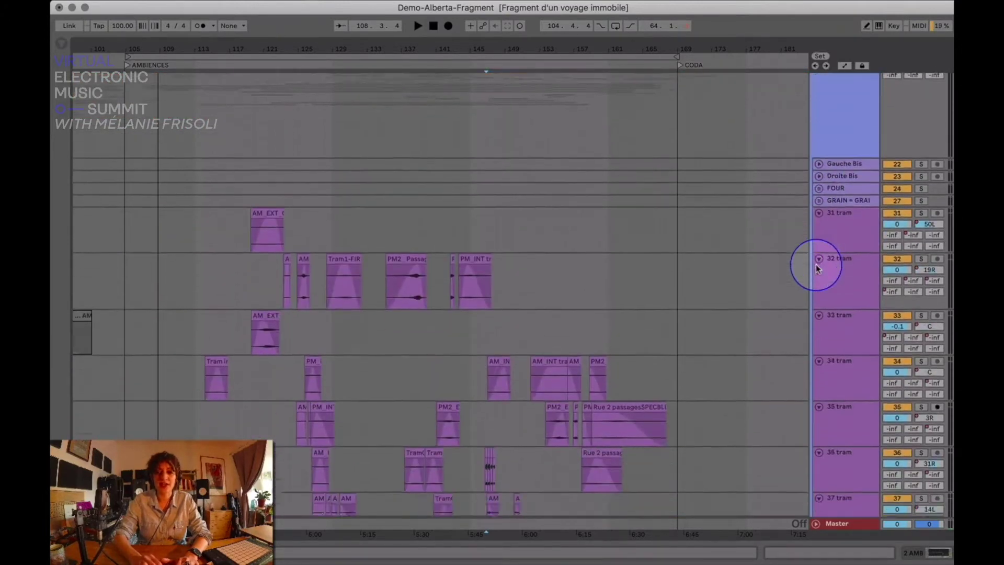
{"action": "scroll", "coordinate": [818, 268], "scroll_direction": "down", "scroll_amount": 15}
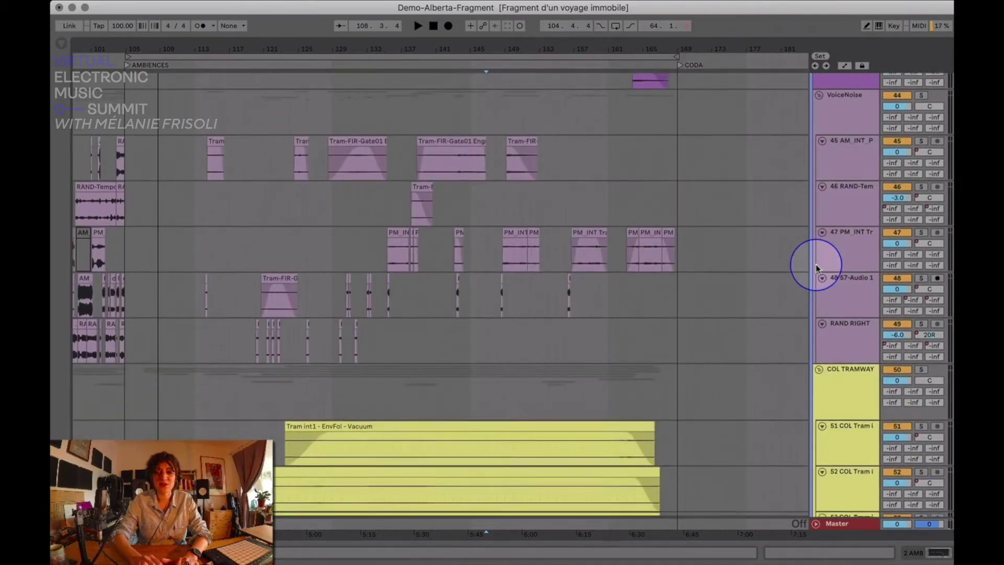
{"action": "scroll", "coordinate": [818, 268], "scroll_direction": "down", "scroll_amount": 15}
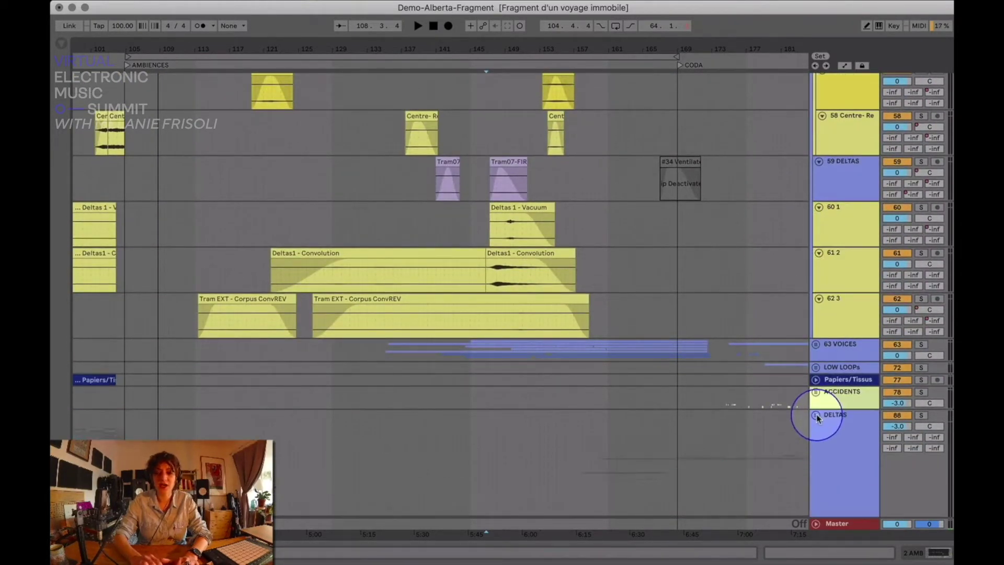
{"action": "left_click", "coordinate": [816, 416]}
{"action": "scroll", "coordinate": [819, 419], "scroll_direction": "down", "scroll_amount": 5}
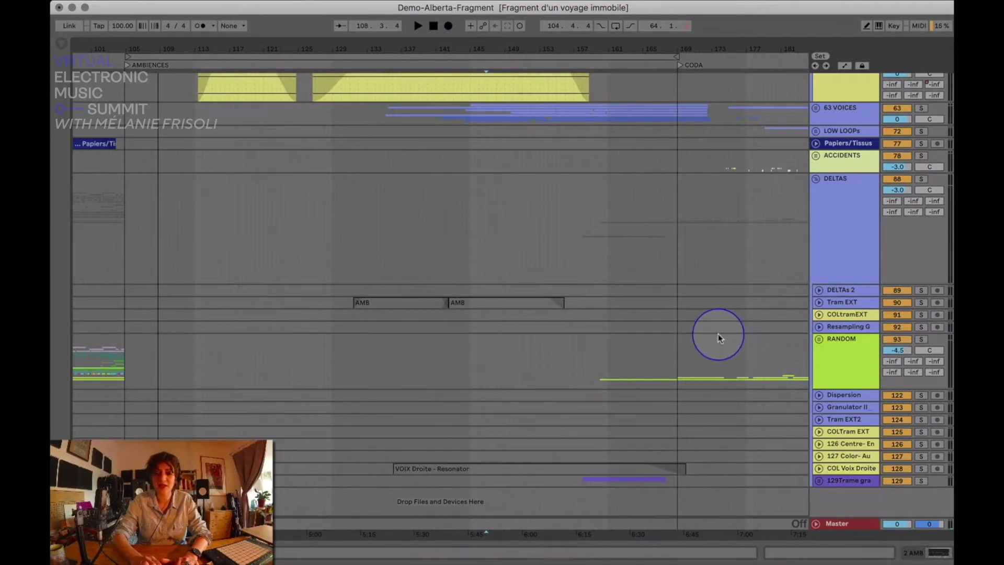
Return to the ambience tracks and solo the 2 AMB group
{"action": "scroll", "coordinate": [576, 294], "scroll_direction": "up", "scroll_amount": 15}
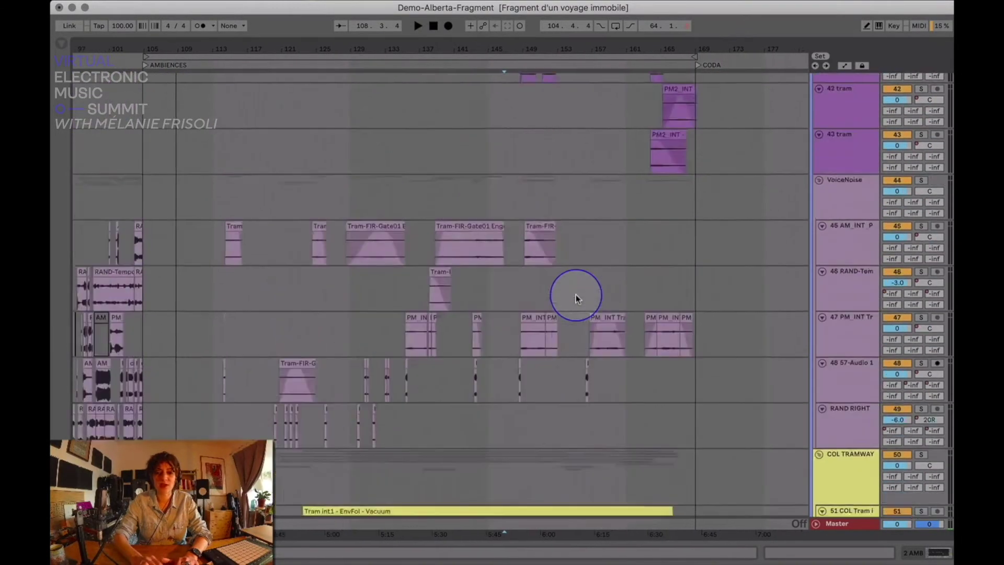
{"action": "scroll", "coordinate": [576, 294], "scroll_direction": "up", "scroll_amount": 20}
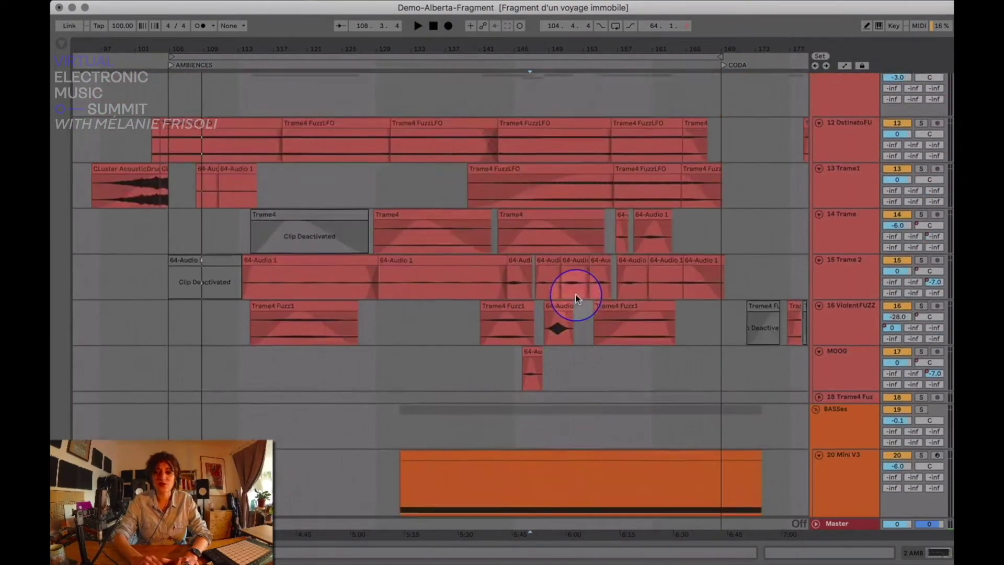
{"action": "scroll", "coordinate": [576, 296], "scroll_direction": "up", "scroll_amount": 15}
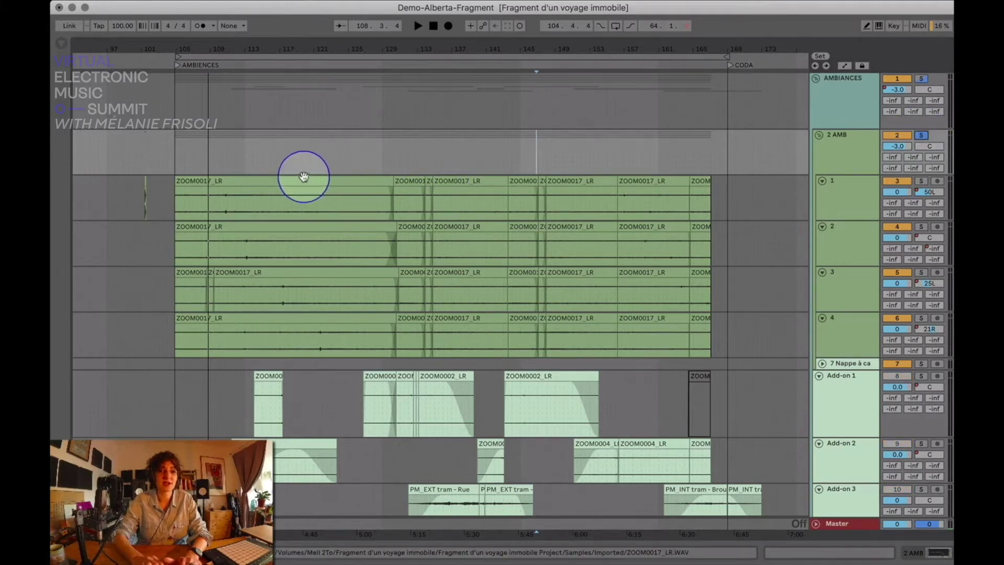
{"action": "scroll", "coordinate": [356, 207], "scroll_direction": "left", "scroll_amount": 5}
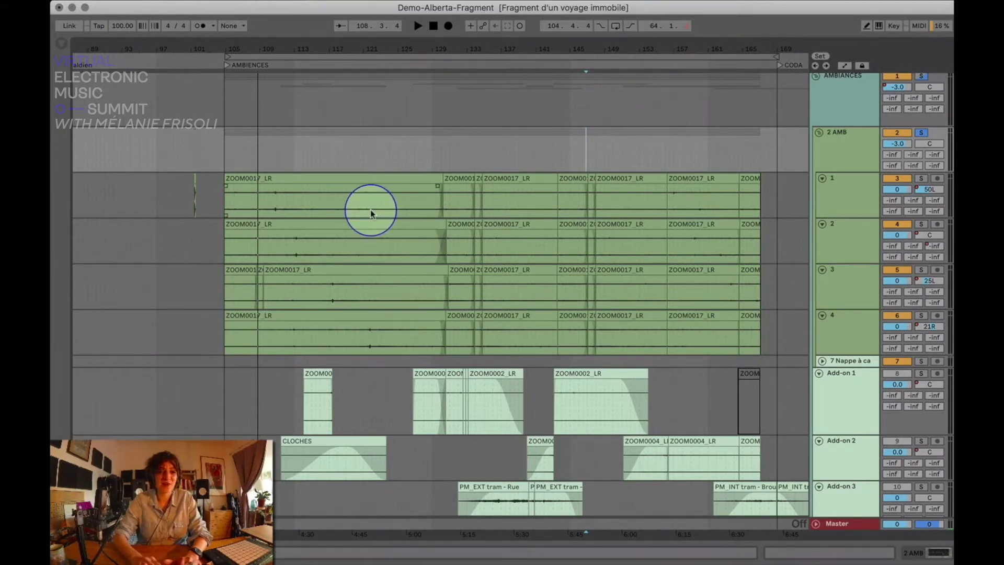
Point out the short peak in the ZOOM0017_LR clip on each of ambience tracks 1 to 4, one track after another
{"action": "left_click", "coordinate": [321, 179]}
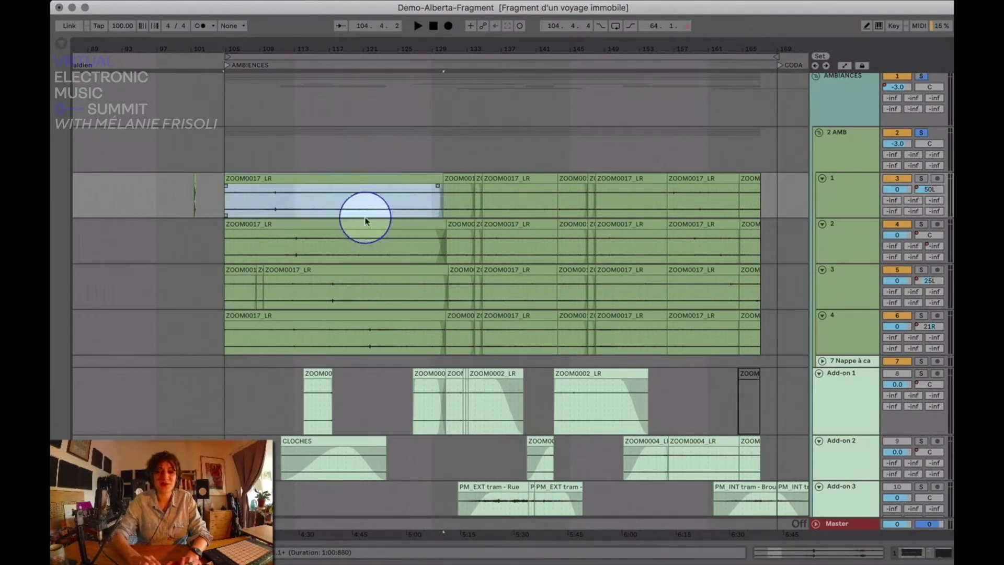
{"action": "left_click", "coordinate": [278, 197]}
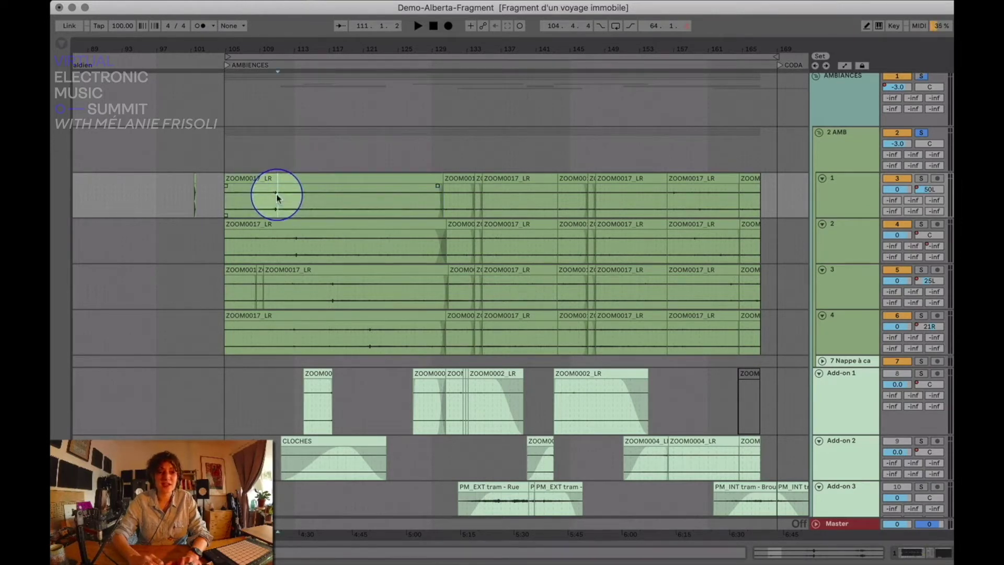
{"action": "left_click_drag", "start_coordinate": [258, 45], "coordinate": [340, 263]}
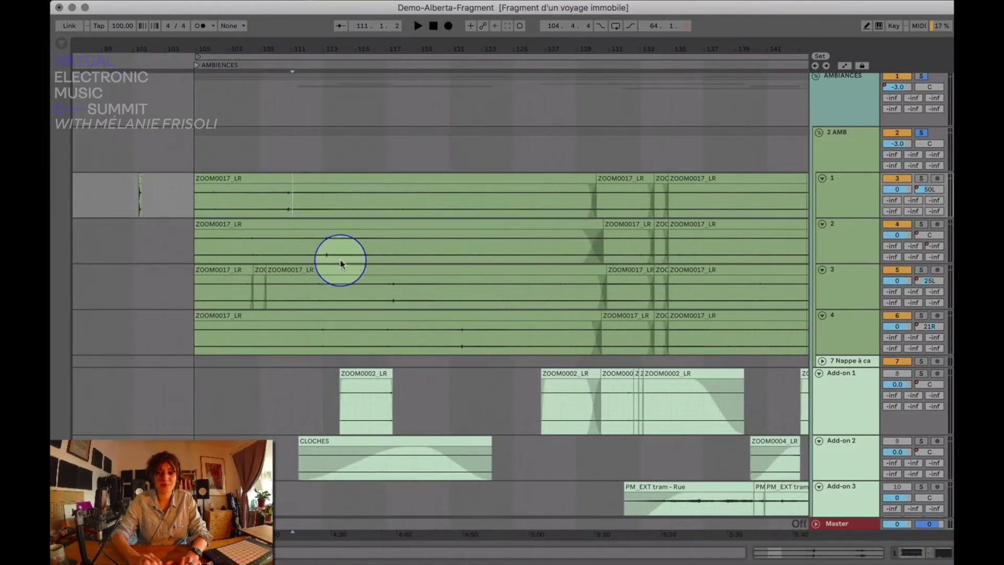
{"action": "scroll", "coordinate": [365, 251], "scroll_direction": "right", "scroll_amount": 2}
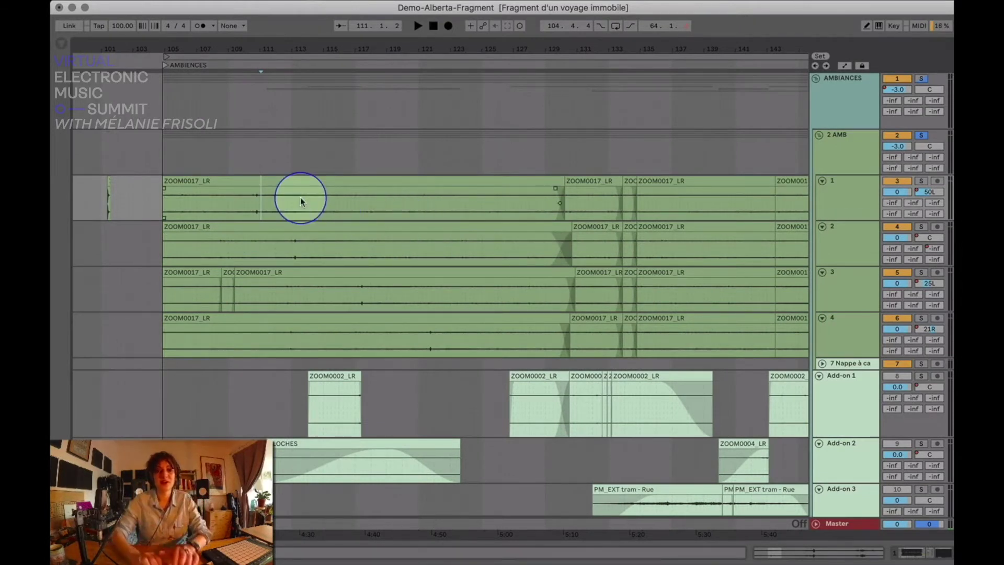
{"action": "left_click_drag", "start_coordinate": [254, 195], "coordinate": [260, 197]}
{"action": "left_click_drag", "start_coordinate": [300, 246], "coordinate": [293, 246]}
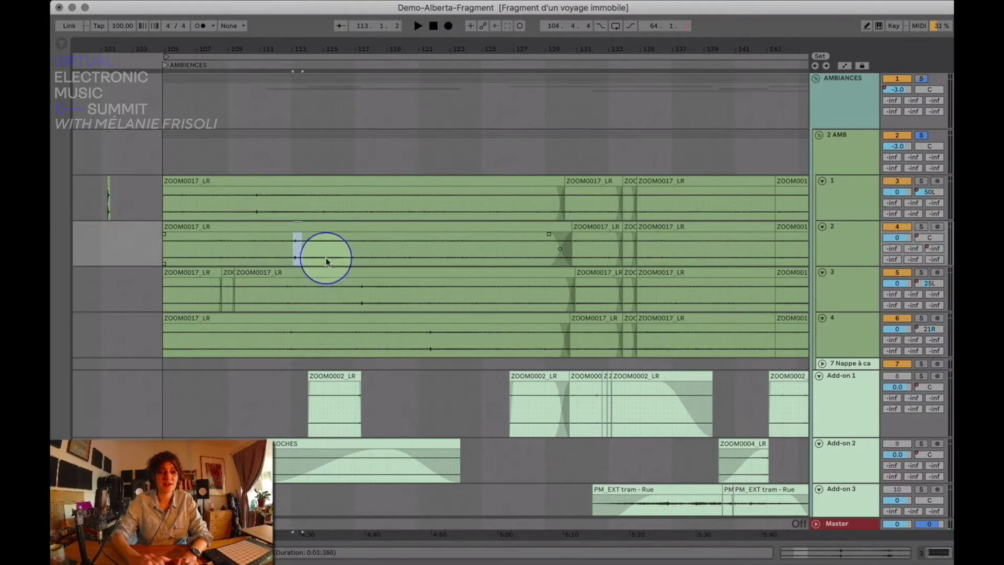
{"action": "left_click", "coordinate": [365, 288]}
{"action": "left_click_drag", "start_coordinate": [438, 334], "coordinate": [432, 337]}
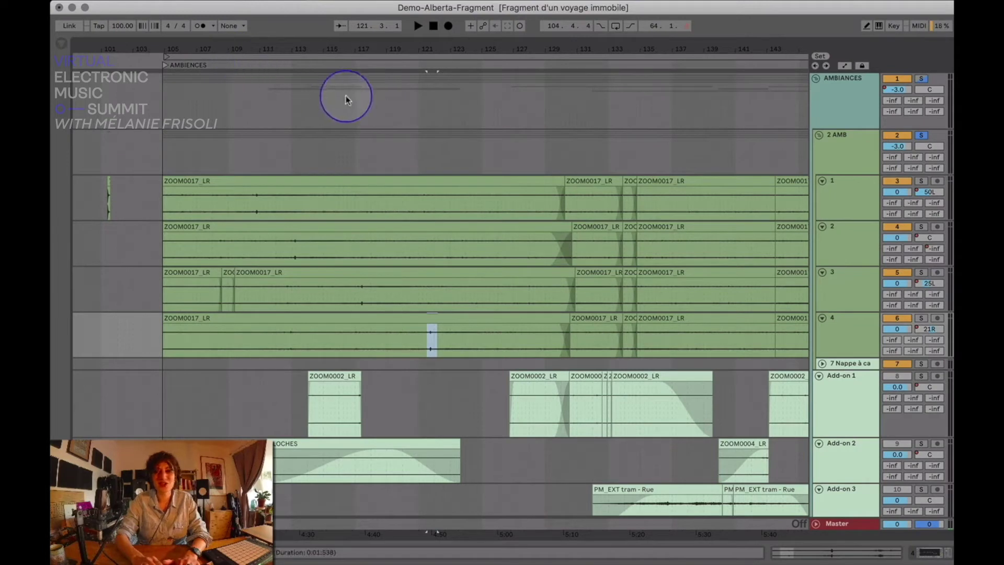
Listen to the soloed 2 AMB group from about bar 112, then stop playback
{"action": "left_click", "coordinate": [275, 155]}
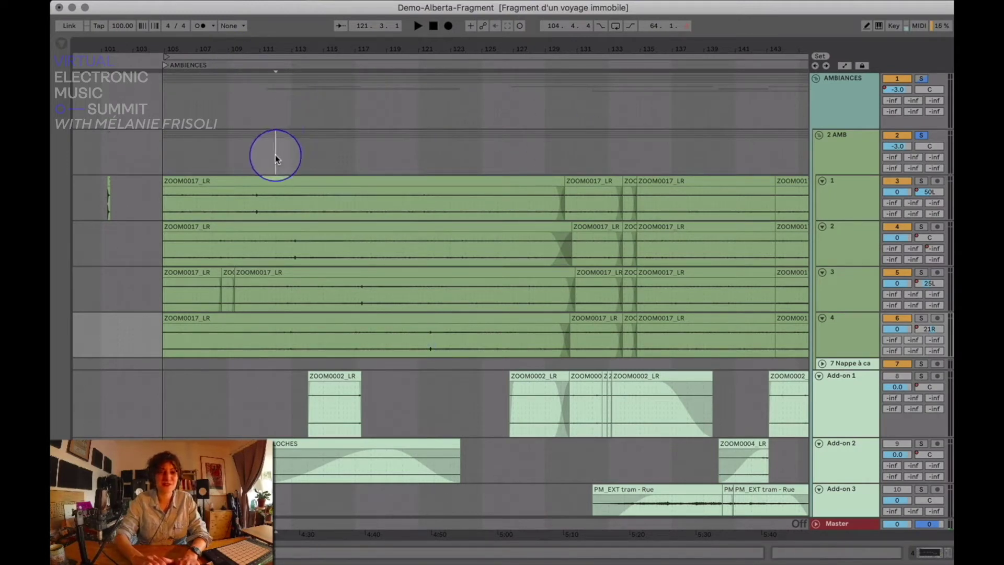
{"action": "key", "text": "space"}
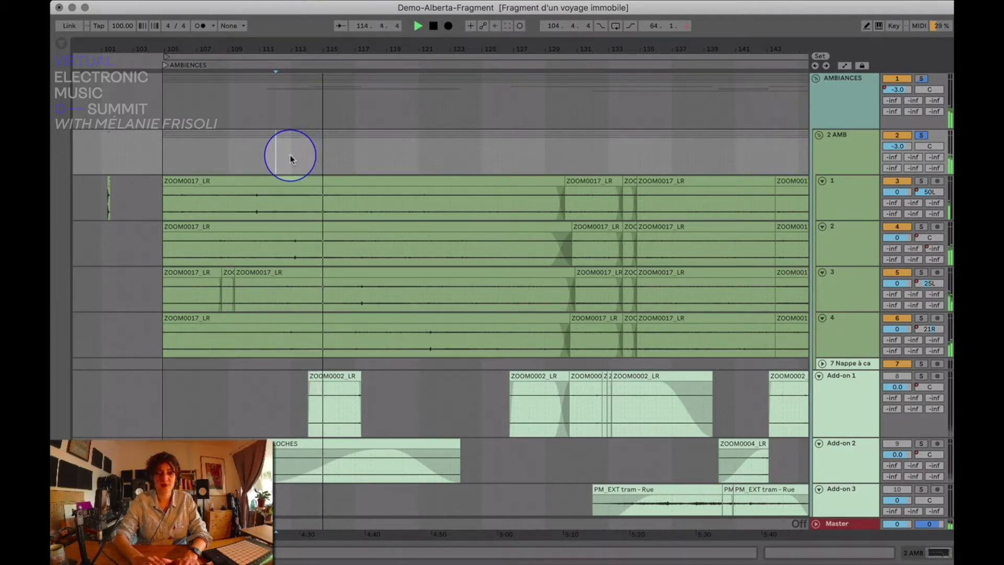
{"action": "key", "text": "space"}
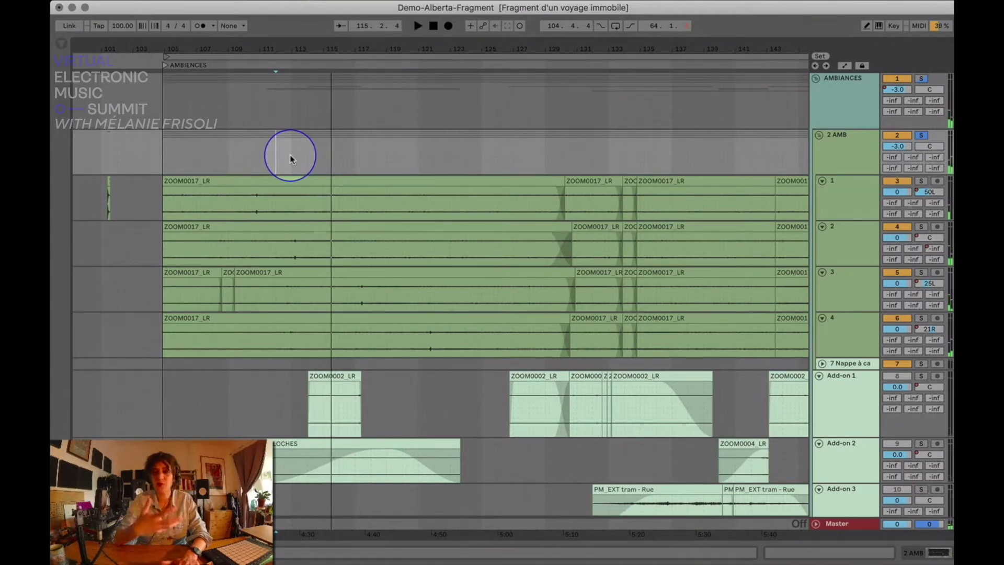
Solo the Add-on 1 track and listen to its first ZOOM0002_LR clip from bar 115, stopping just past the clip's end
{"action": "scroll", "coordinate": [387, 220], "scroll_direction": "down", "scroll_amount": 3}
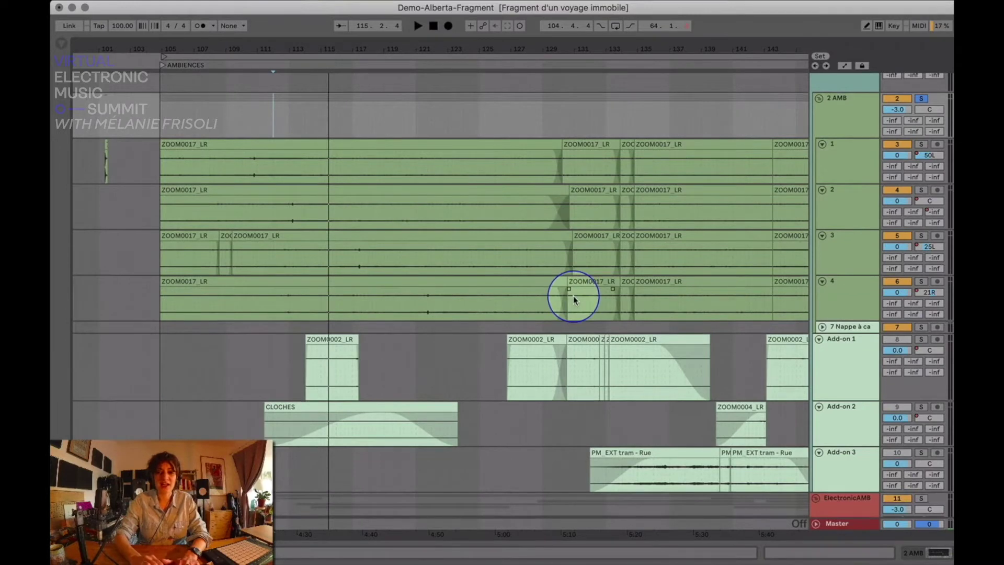
{"action": "scroll", "coordinate": [576, 293], "scroll_direction": "down", "scroll_amount": 3}
{"action": "scroll", "coordinate": [839, 402], "scroll_direction": "down", "scroll_amount": 3}
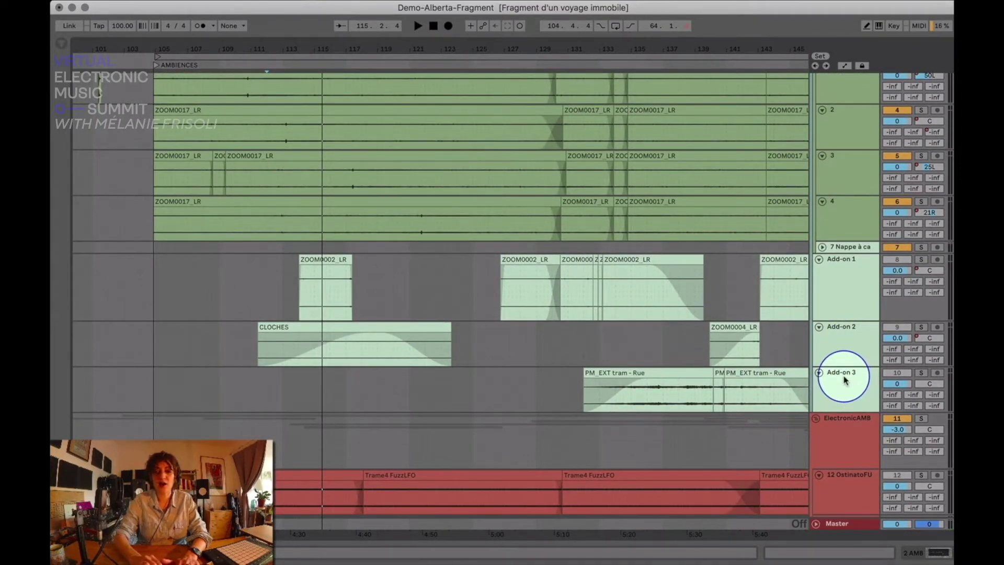
{"action": "scroll", "coordinate": [844, 366], "scroll_direction": "up", "scroll_amount": 1}
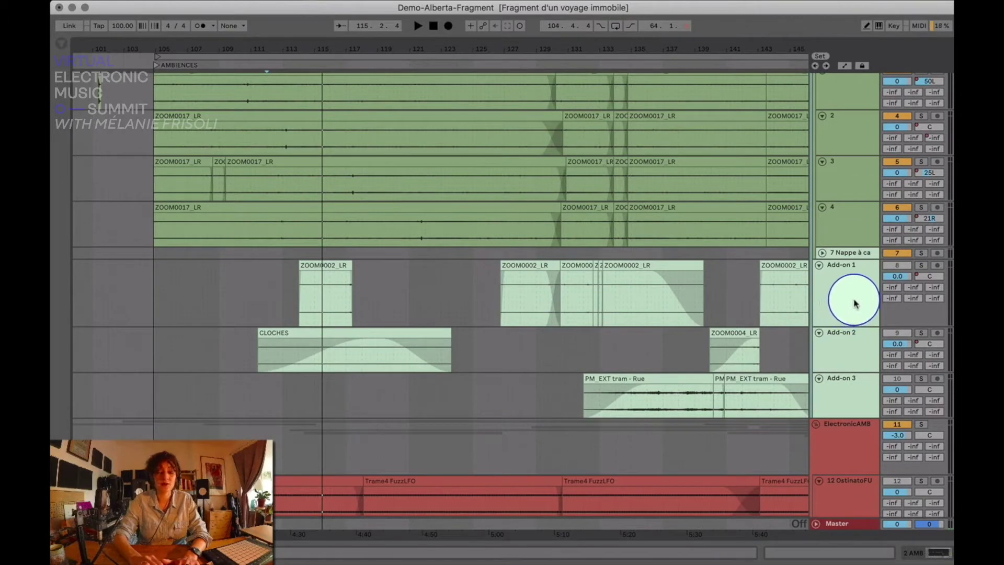
{"action": "left_click", "coordinate": [923, 265]}
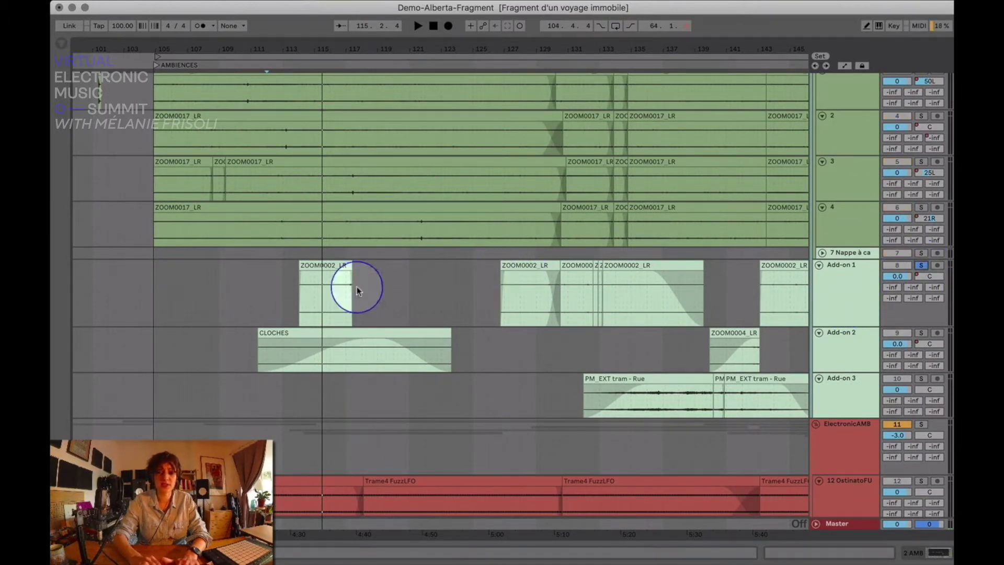
{"action": "left_click", "coordinate": [323, 302]}
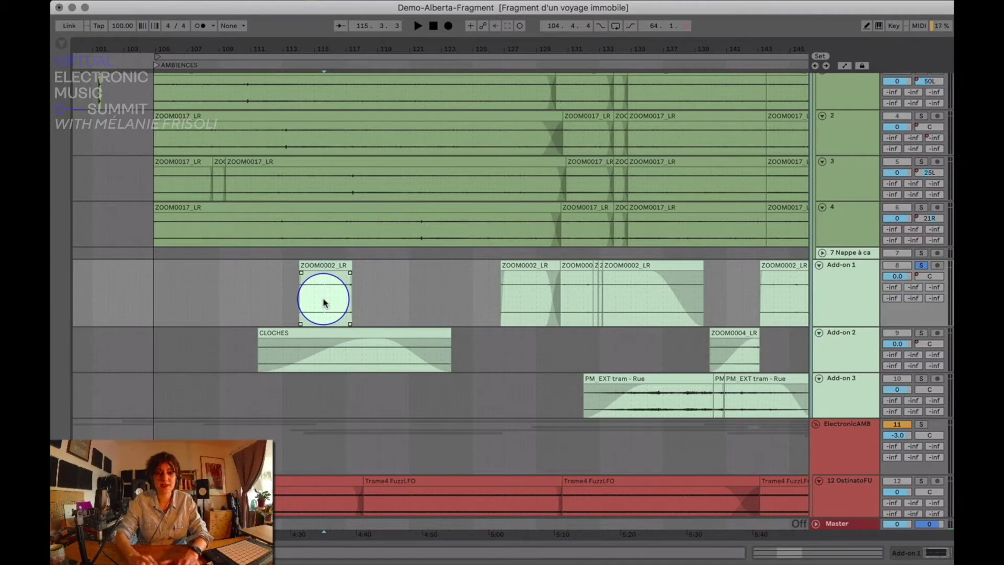
{"action": "key", "text": "space"}
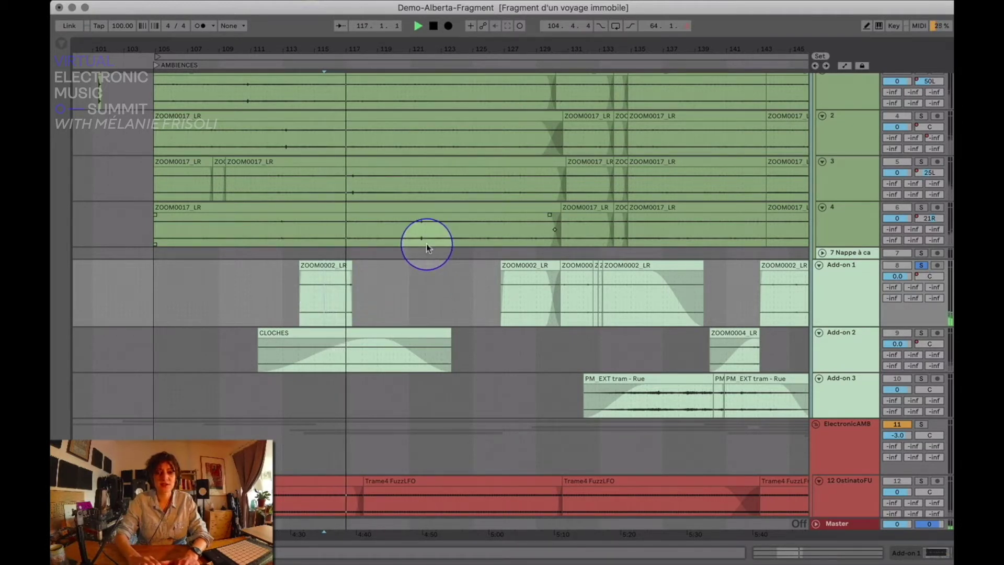
{"action": "key", "text": "space"}
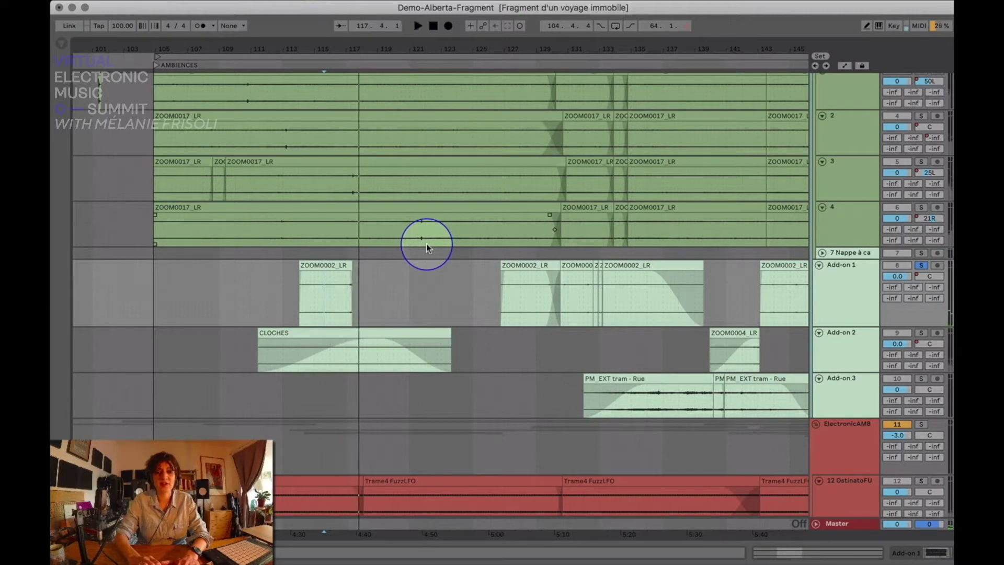
{"action": "left_click", "coordinate": [349, 278]}
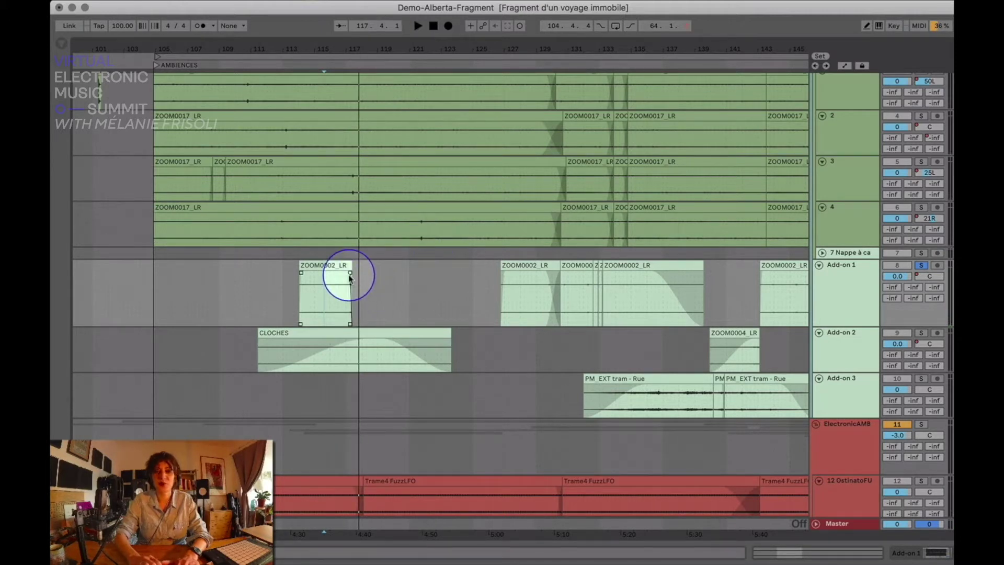
{"action": "left_click_drag", "start_coordinate": [352, 278], "coordinate": [359, 280]}
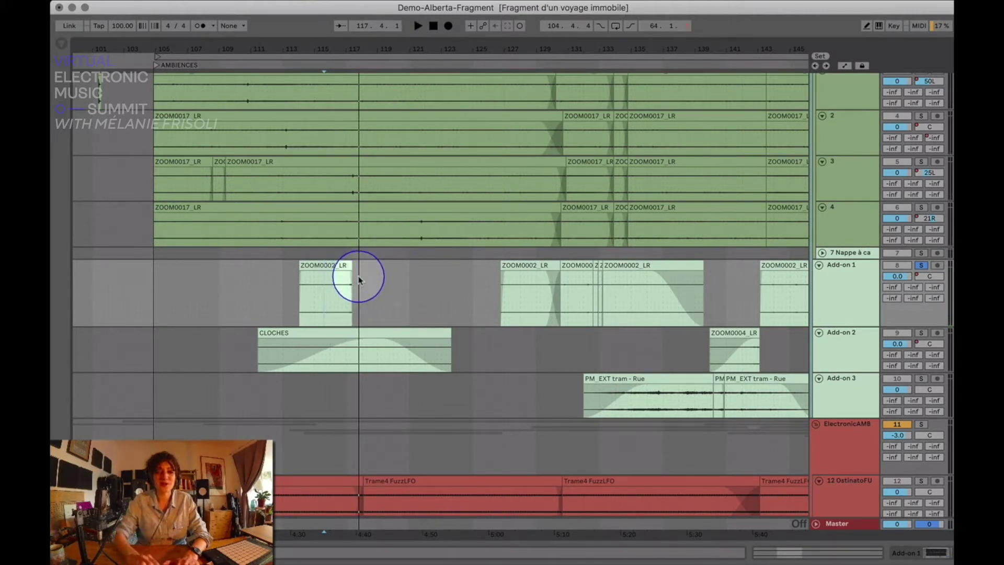
Solo the Add-on 2 track instead of Add-on 1 and play its CLOCHES clip from bar 116
{"action": "scroll", "coordinate": [385, 274], "scroll_direction": "down", "scroll_amount": 2}
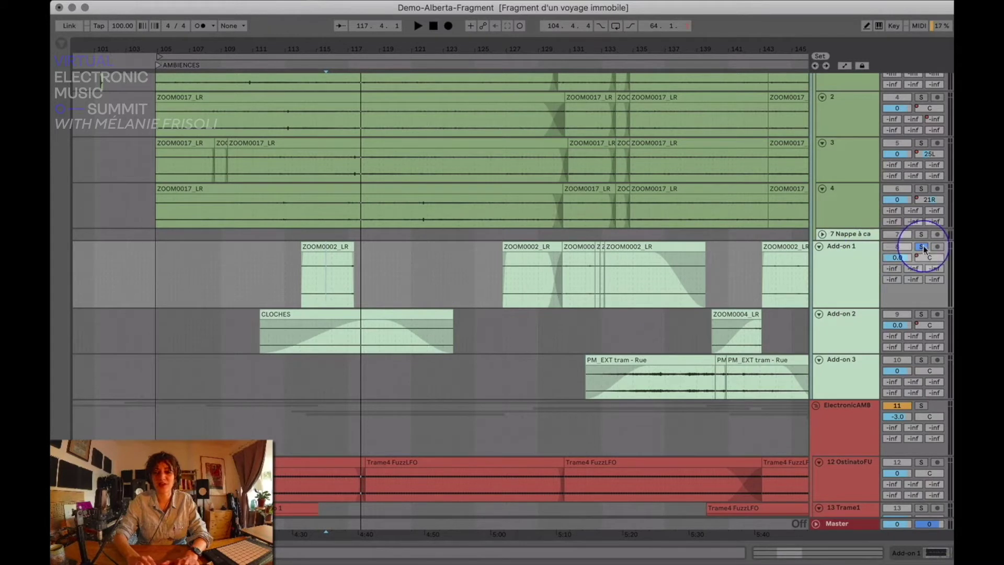
{"action": "left_click", "coordinate": [347, 337]}
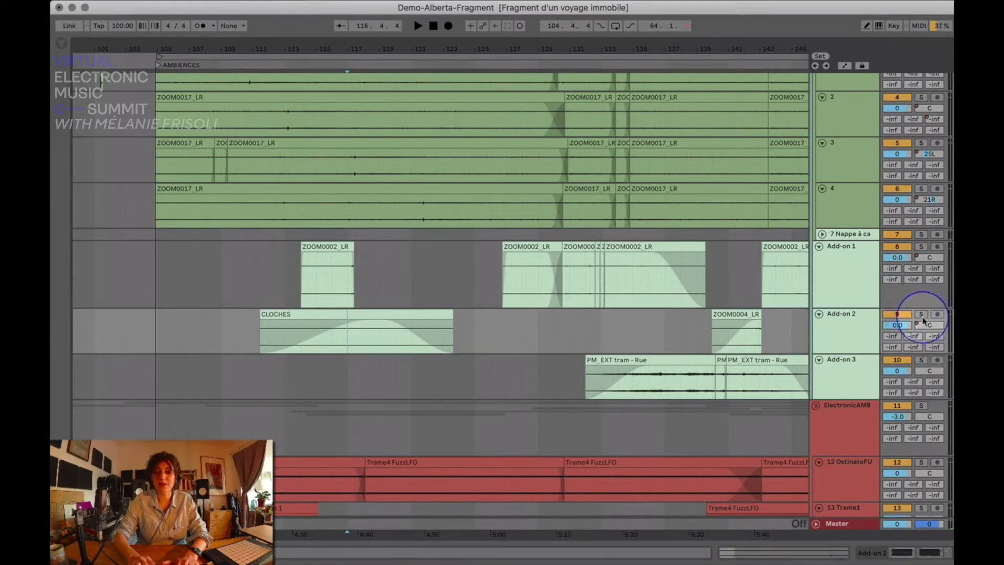
{"action": "key", "text": "space"}
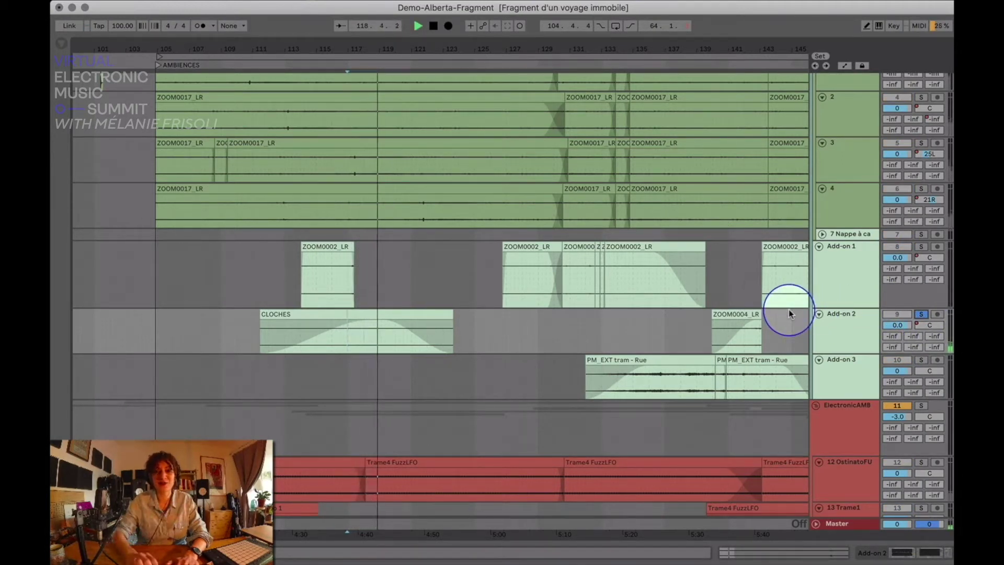
Solo Add-on 3 instead of Add-on 2, listen to its PM_EXT tram - Rue clip from bar 136, and clear the solo
{"action": "key", "text": "space"}
{"action": "scroll", "coordinate": [684, 291], "scroll_direction": "up", "scroll_amount": 3}
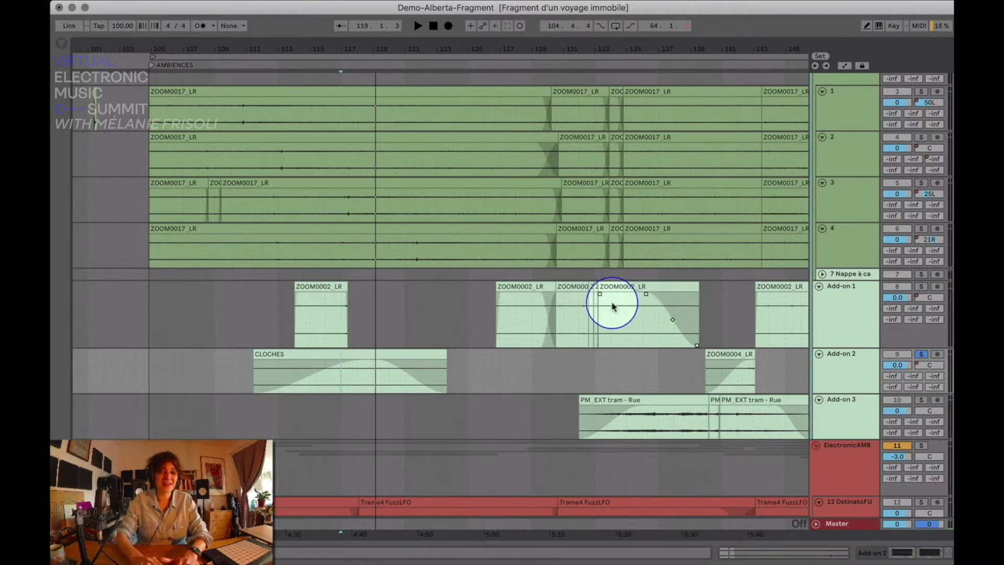
{"action": "scroll", "coordinate": [627, 329], "scroll_direction": "down", "scroll_amount": 2}
{"action": "left_click", "coordinate": [647, 390]}
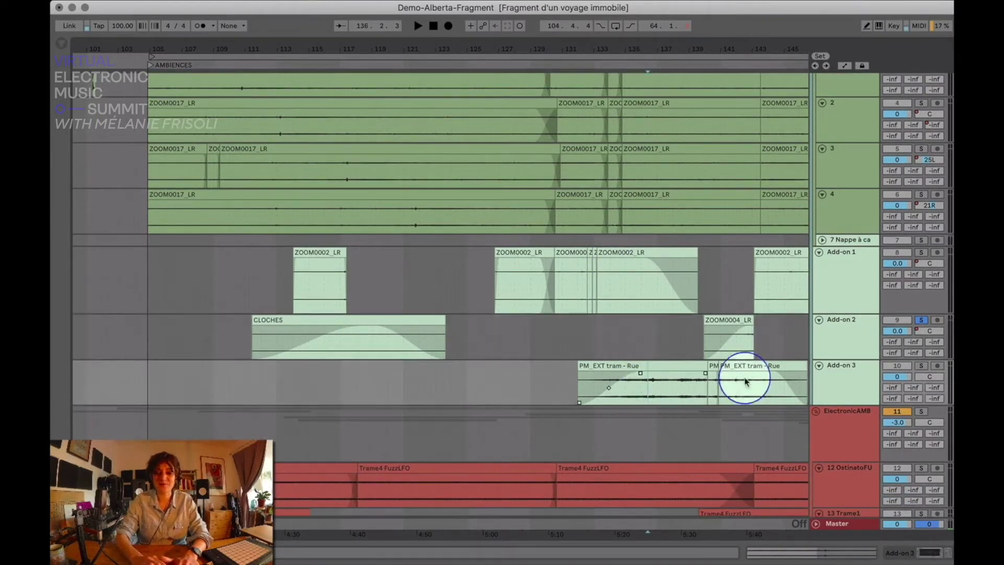
{"action": "scroll", "coordinate": [732, 332], "scroll_direction": "right", "scroll_amount": 3}
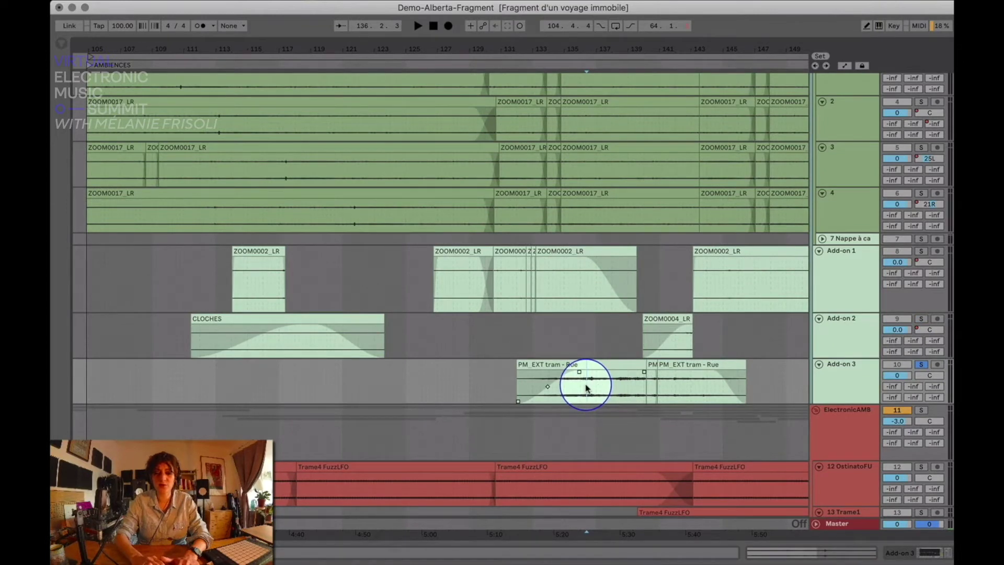
{"action": "scroll", "coordinate": [599, 381], "scroll_direction": "right", "scroll_amount": 2}
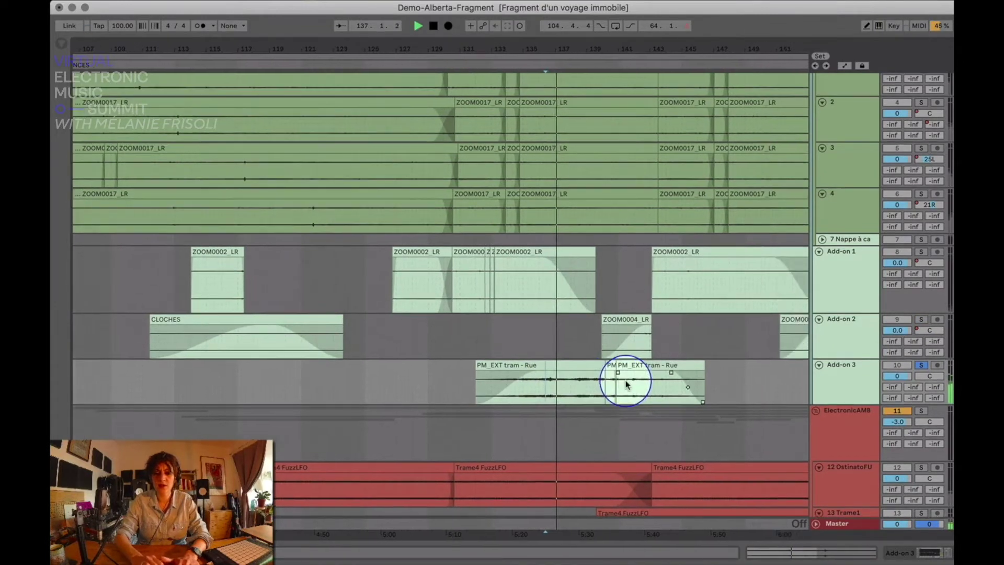
{"action": "scroll", "coordinate": [722, 374], "scroll_direction": "right", "scroll_amount": 1}
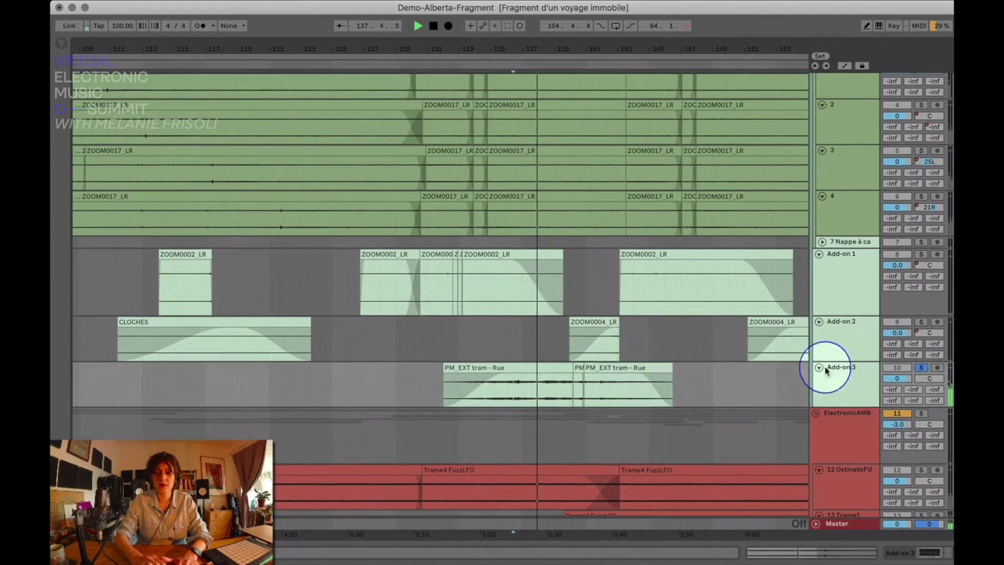
{"action": "left_click", "coordinate": [922, 368]}
Solo the whole AMBIANCES group and listen to its combined layers from about bar 130, stopping at bar 137
{"action": "scroll", "coordinate": [921, 369], "scroll_direction": "up", "scroll_amount": 5}
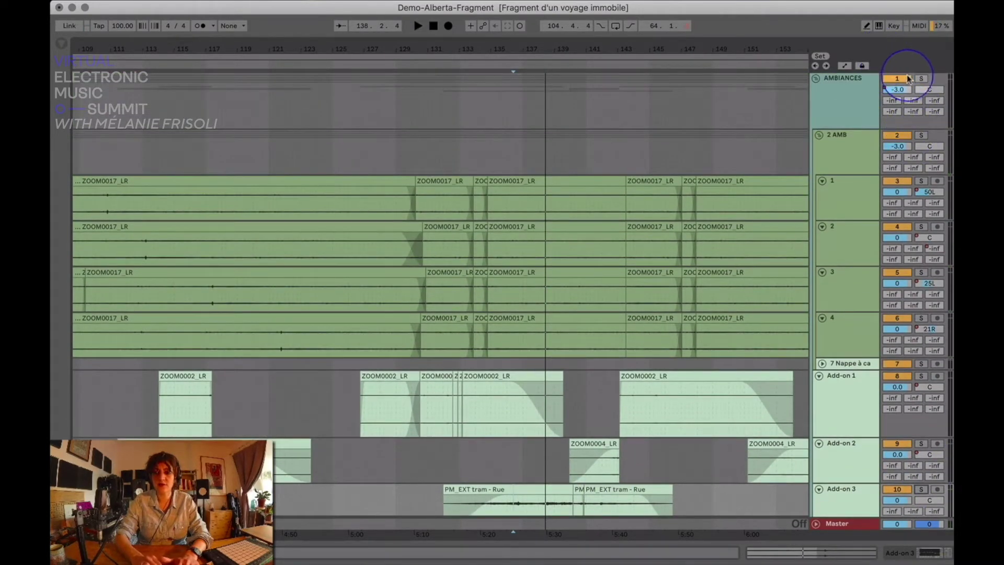
{"action": "left_click", "coordinate": [921, 78]}
{"action": "left_click", "coordinate": [417, 66]}
{"action": "scroll", "coordinate": [441, 149], "scroll_direction": "right", "scroll_amount": 3}
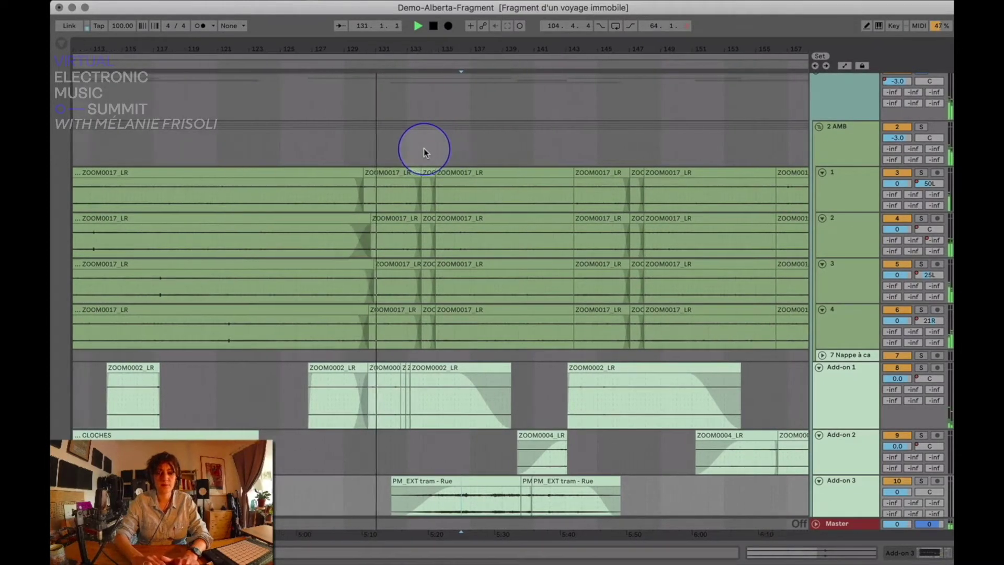
{"action": "scroll", "coordinate": [423, 151], "scroll_direction": "down", "scroll_amount": 3}
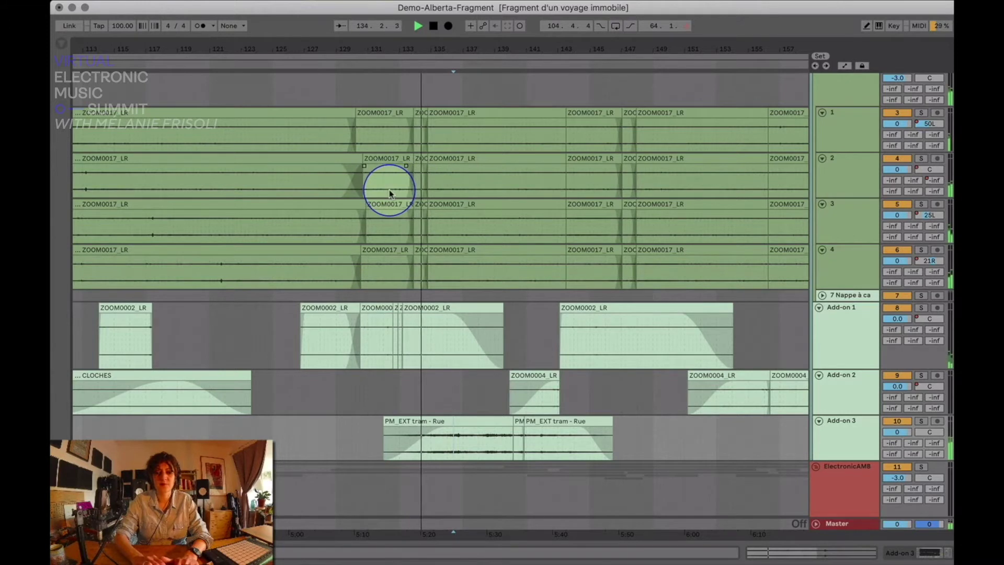
{"action": "scroll", "coordinate": [389, 190], "scroll_direction": "down", "scroll_amount": 1}
{"action": "scroll", "coordinate": [390, 193], "scroll_direction": "down", "scroll_amount": 3}
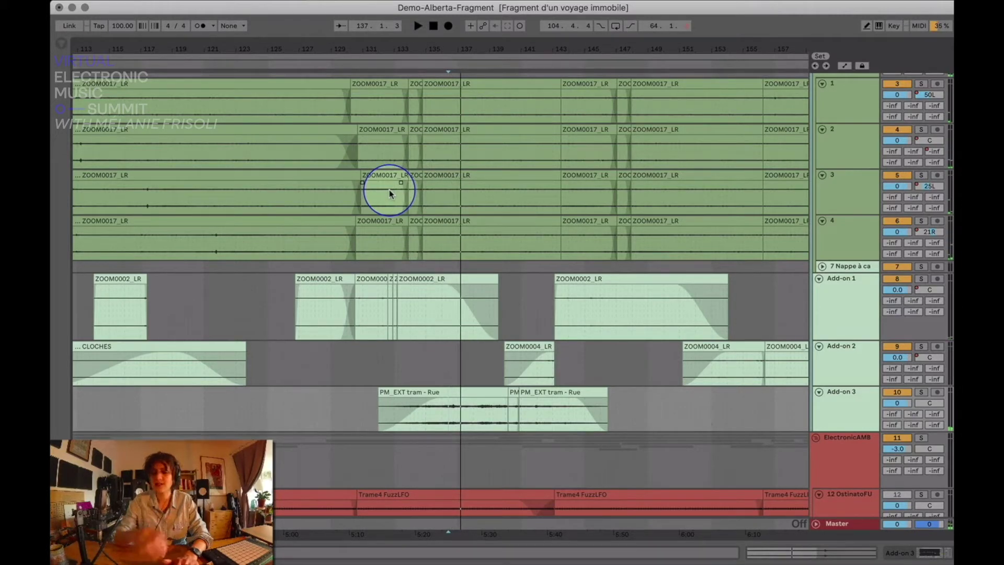
{"action": "scroll", "coordinate": [392, 156], "scroll_direction": "down", "scroll_amount": 3}
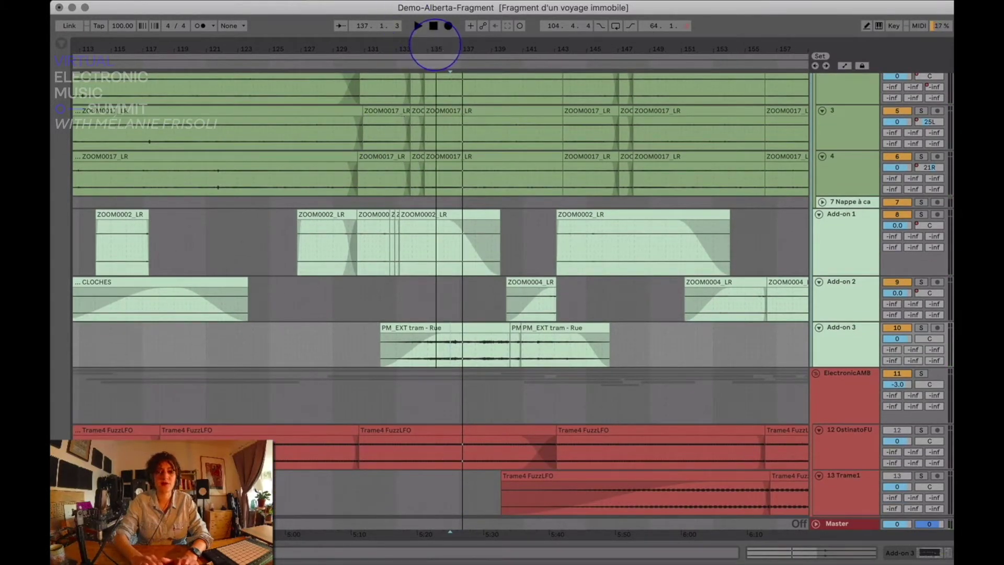
Clear the AMBIANCES group solo and solo the ElectronicAMB group instead
{"action": "left_click_drag", "start_coordinate": [435, 45], "coordinate": [455, 50]}
{"action": "scroll", "coordinate": [663, 150], "scroll_direction": "up", "scroll_amount": 8}
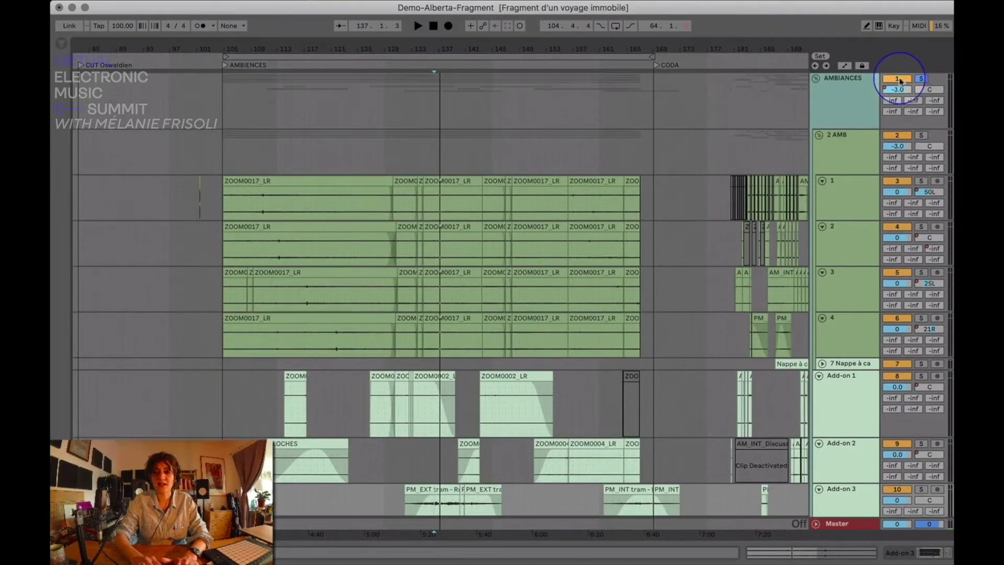
{"action": "scroll", "coordinate": [702, 122], "scroll_direction": "down", "scroll_amount": 10}
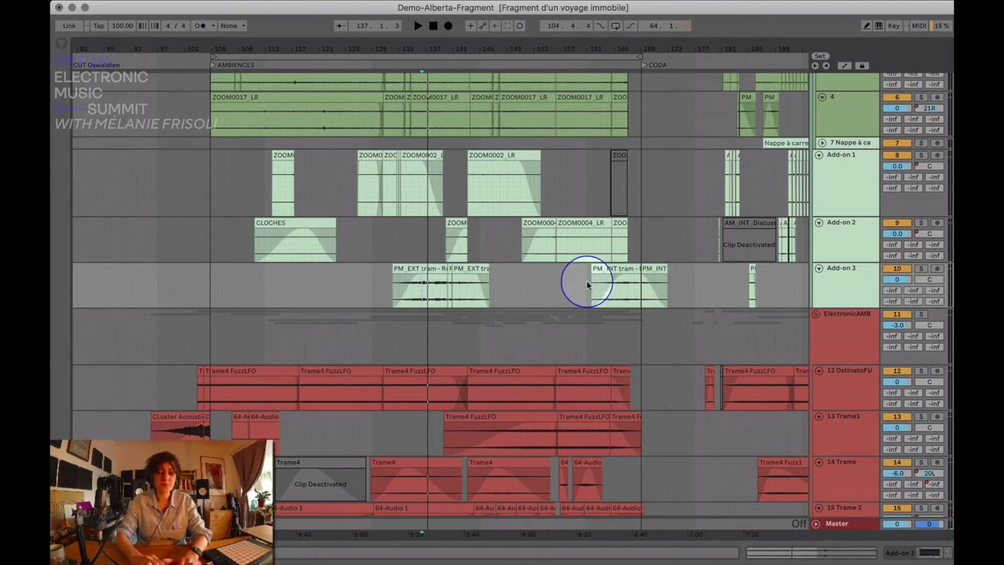
{"action": "scroll", "coordinate": [587, 285], "scroll_direction": "down", "scroll_amount": 2}
{"action": "scroll", "coordinate": [586, 285], "scroll_direction": "down", "scroll_amount": 4}
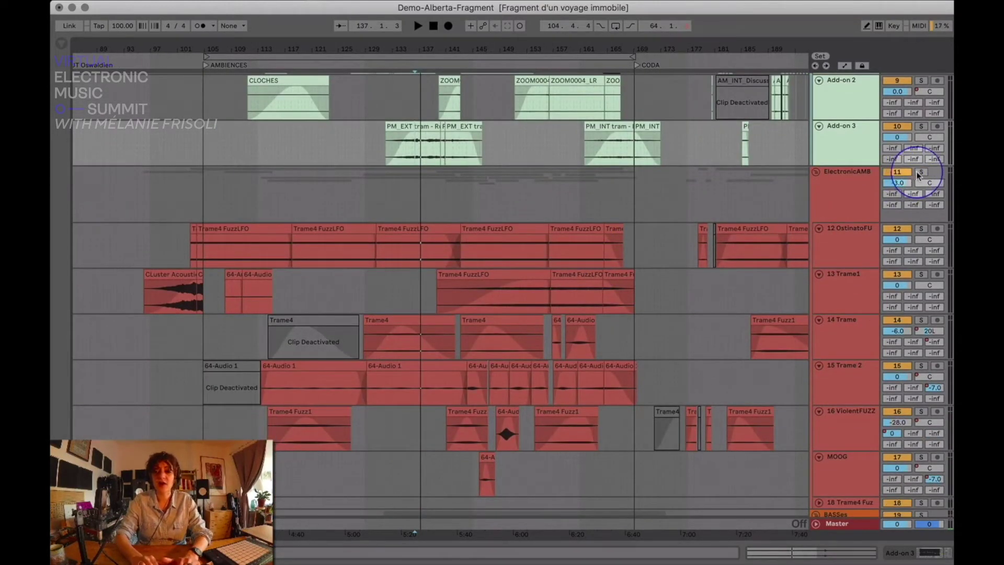
{"action": "scroll", "coordinate": [668, 208], "scroll_direction": "right", "scroll_amount": 5}
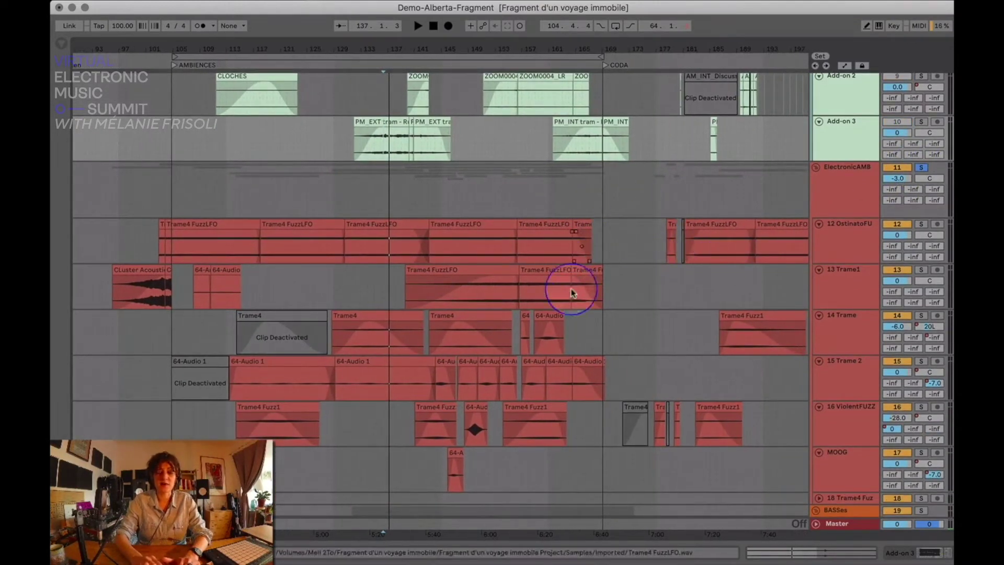
{"action": "scroll", "coordinate": [592, 301], "scroll_direction": "down", "scroll_amount": 3}
{"action": "scroll", "coordinate": [591, 301], "scroll_direction": "right", "scroll_amount": 3}
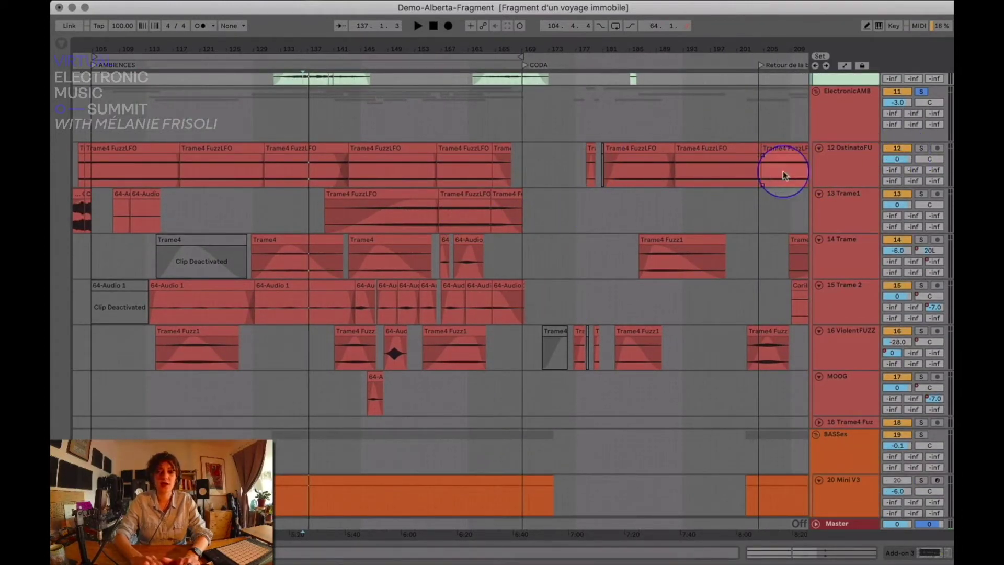
Solo track 12 OstinatoFUZZ within the ElectronicAMB group and play its Trame4 FuzzLFO clip from about bar 134
{"action": "left_click", "coordinate": [296, 122]}
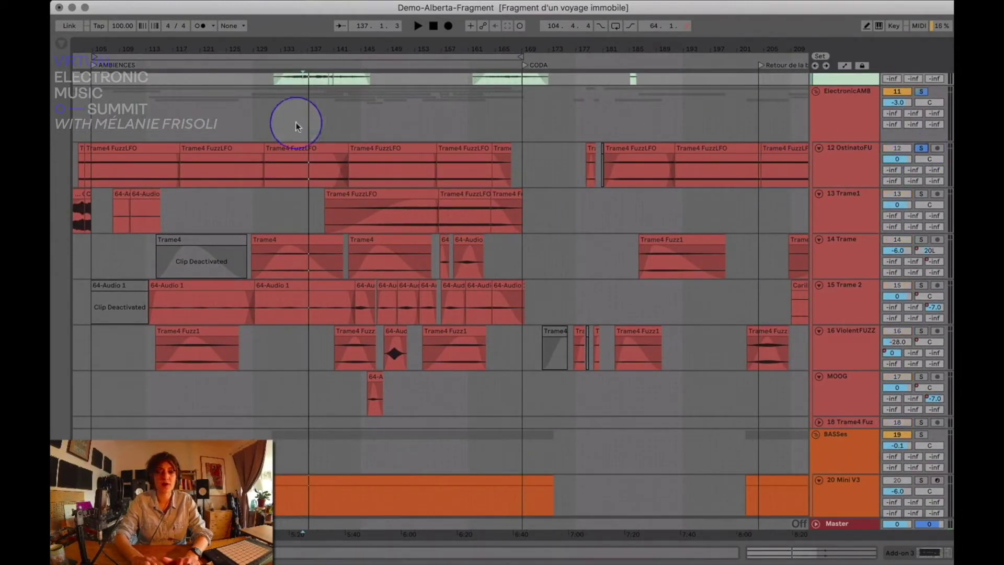
{"action": "left_click", "coordinate": [292, 164]}
{"action": "key", "text": "space"}
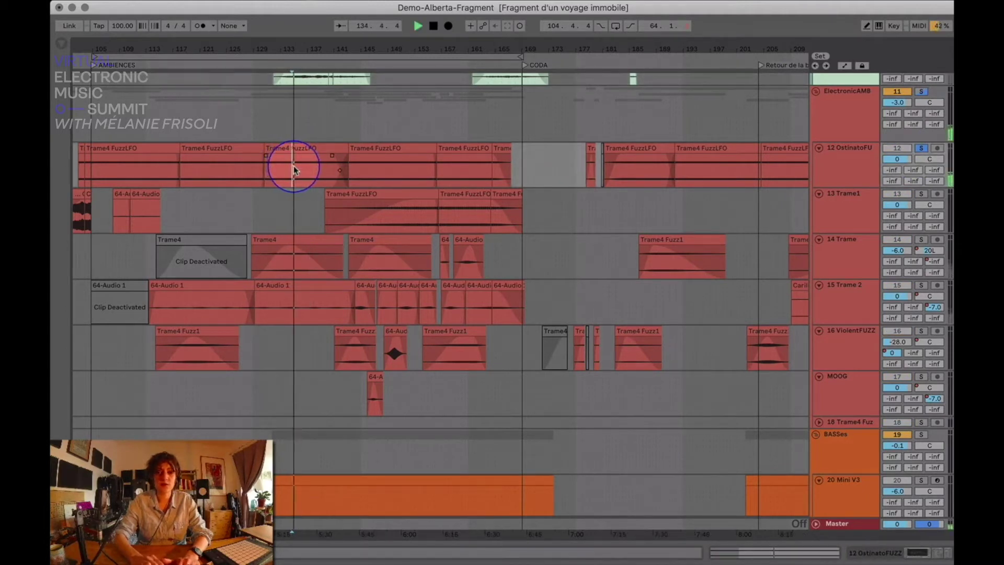
{"action": "scroll", "coordinate": [321, 179], "scroll_direction": "left", "scroll_amount": 2}
{"action": "left_click", "coordinate": [736, 172]}
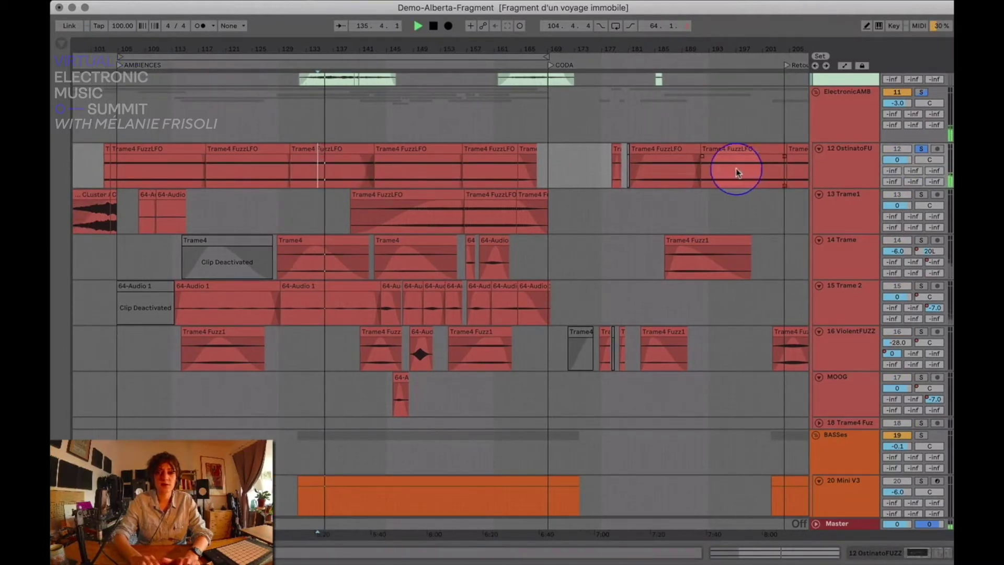
{"action": "left_click", "coordinate": [827, 207]}
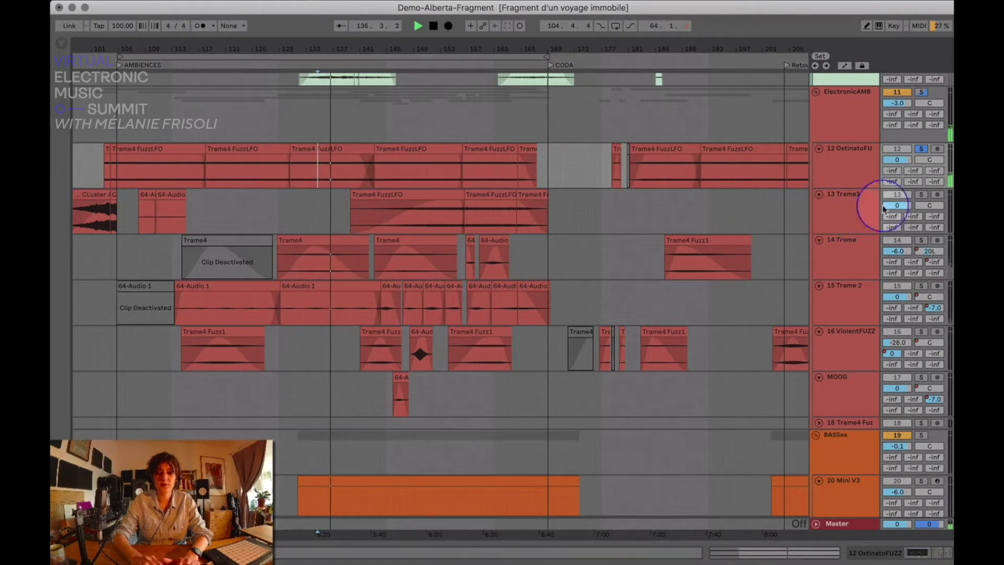
Solo 13 Trame1 instead of track 12, listen to its Trame4 FuzzLFO clip from about bar 153, and stop playback
{"action": "left_click", "coordinate": [440, 208]}
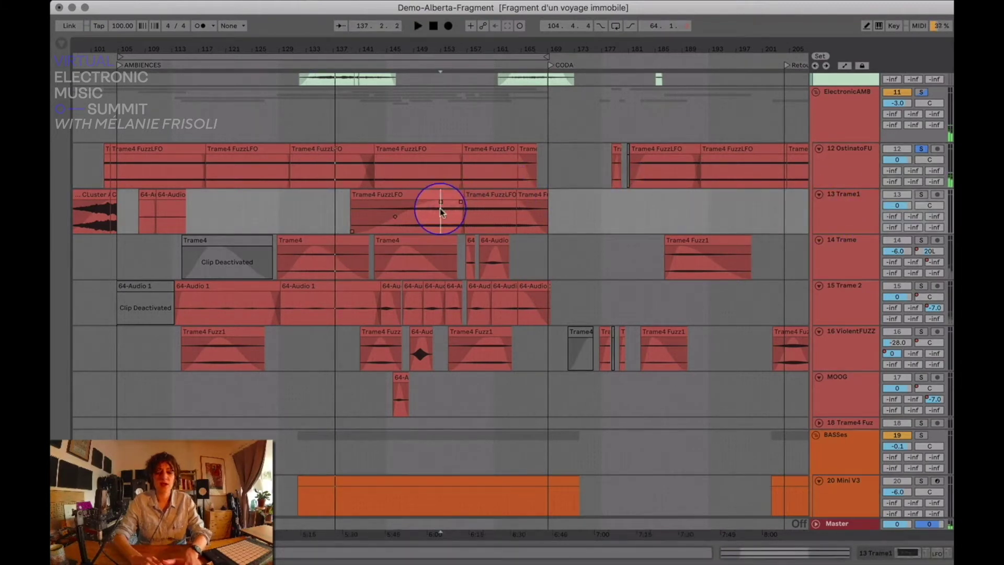
{"action": "key", "text": "space"}
{"action": "key", "text": "space"}
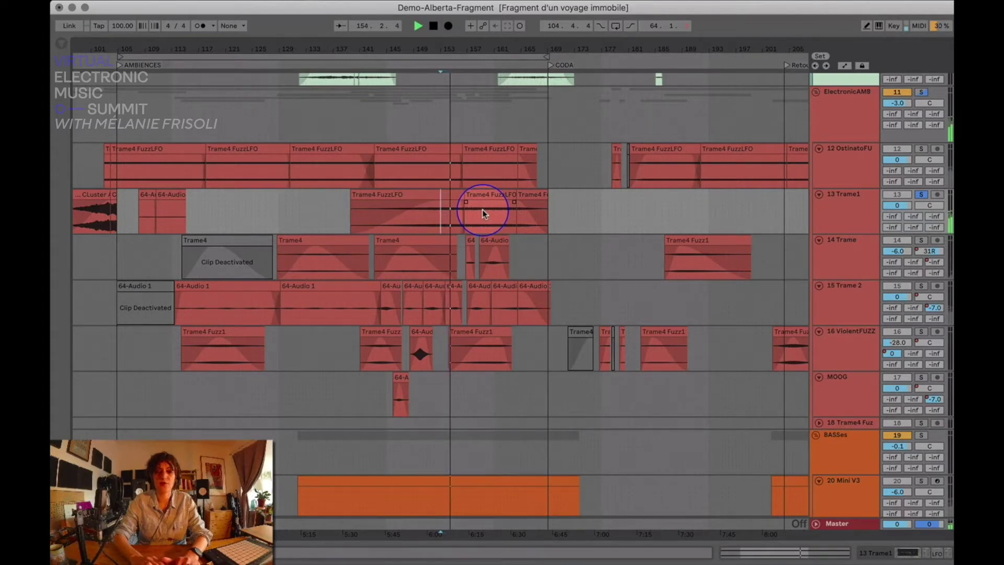
{"action": "key", "text": "space"}
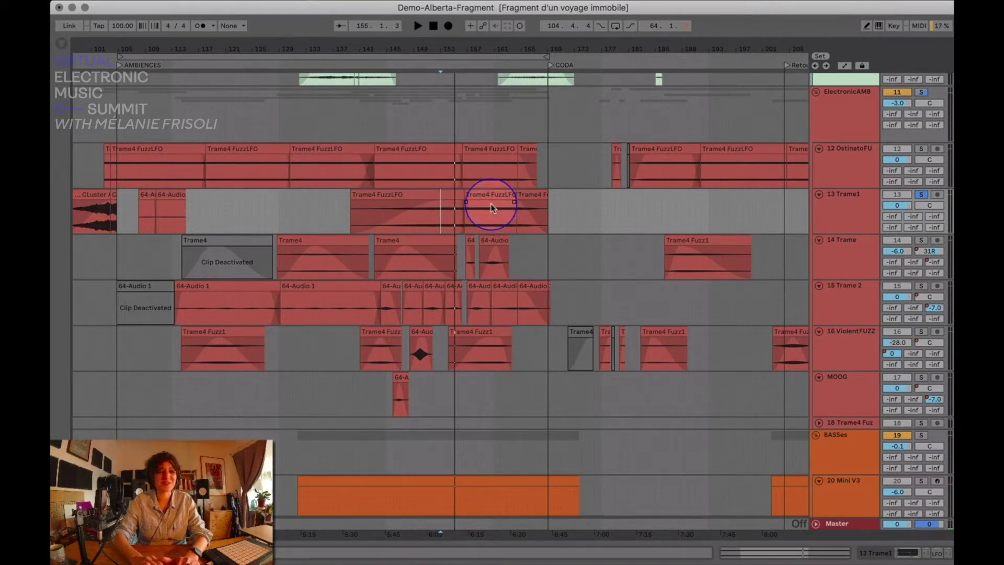
Solo 14 Trame instead of 13 Trame1, listen to its Trame4 clip from bar 133, then stop and clear the solo
{"action": "scroll", "coordinate": [575, 213], "scroll_direction": "down", "scroll_amount": 2}
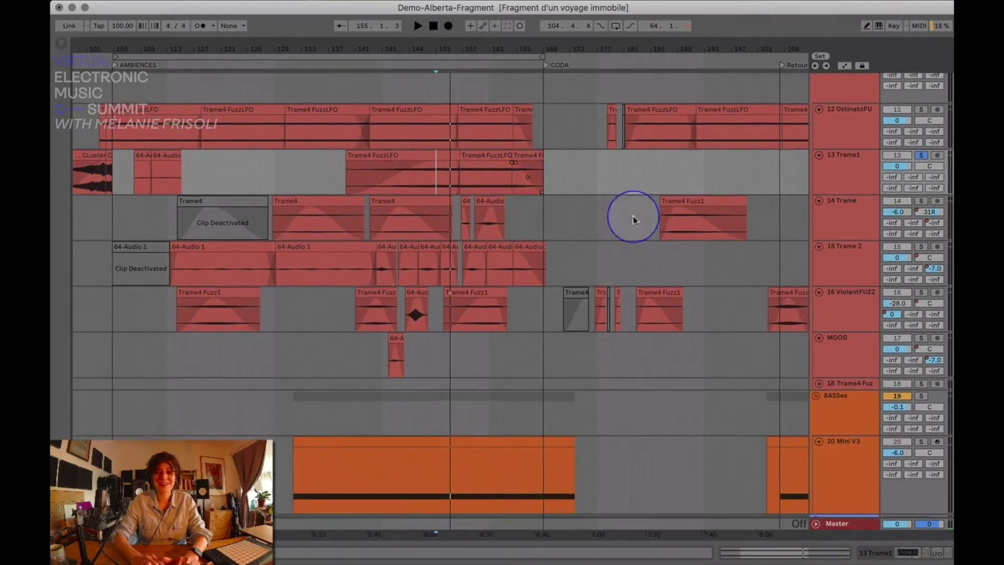
{"action": "left_click", "coordinate": [919, 205]}
{"action": "left_click", "coordinate": [303, 230]}
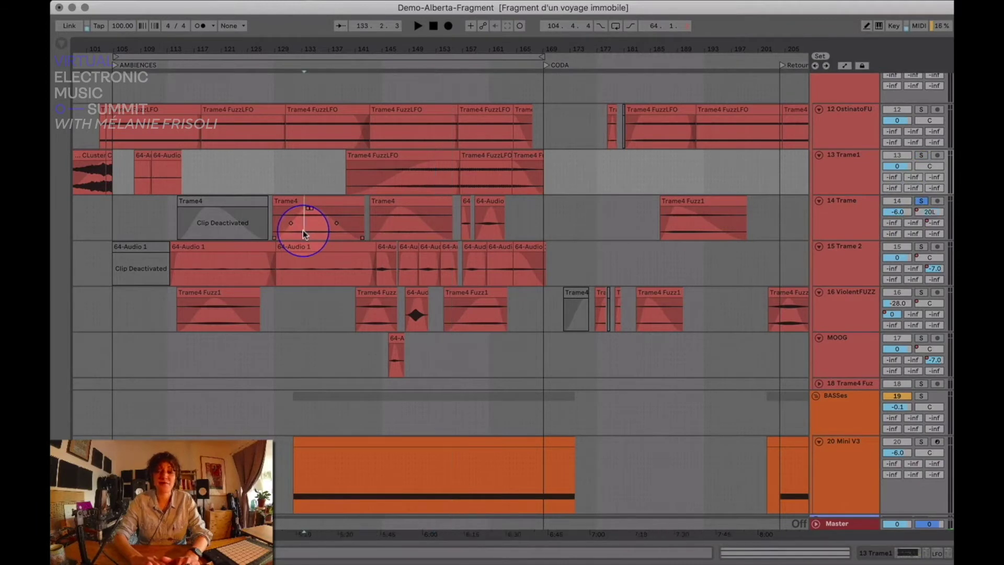
{"action": "key", "text": "space"}
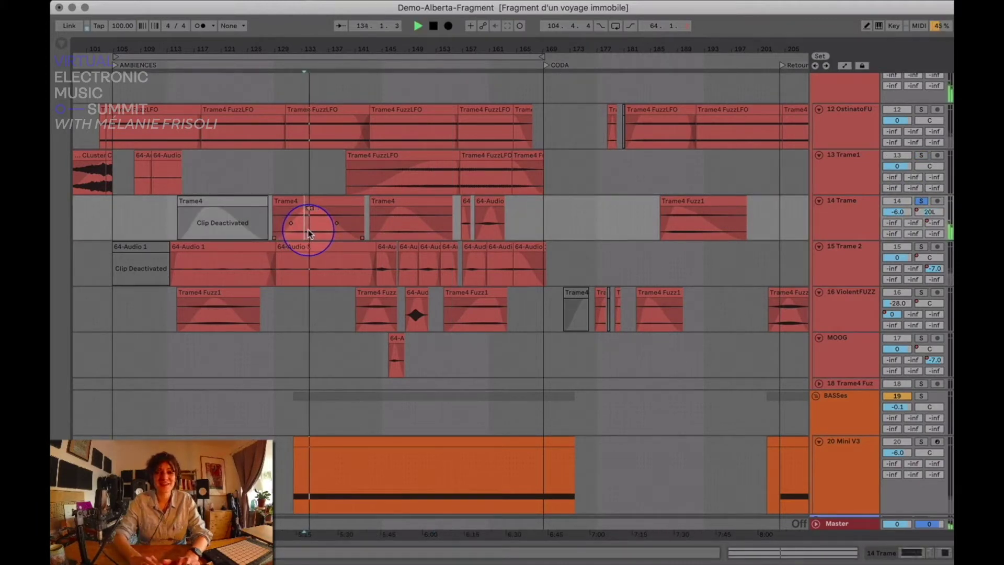
{"action": "key", "text": "space"}
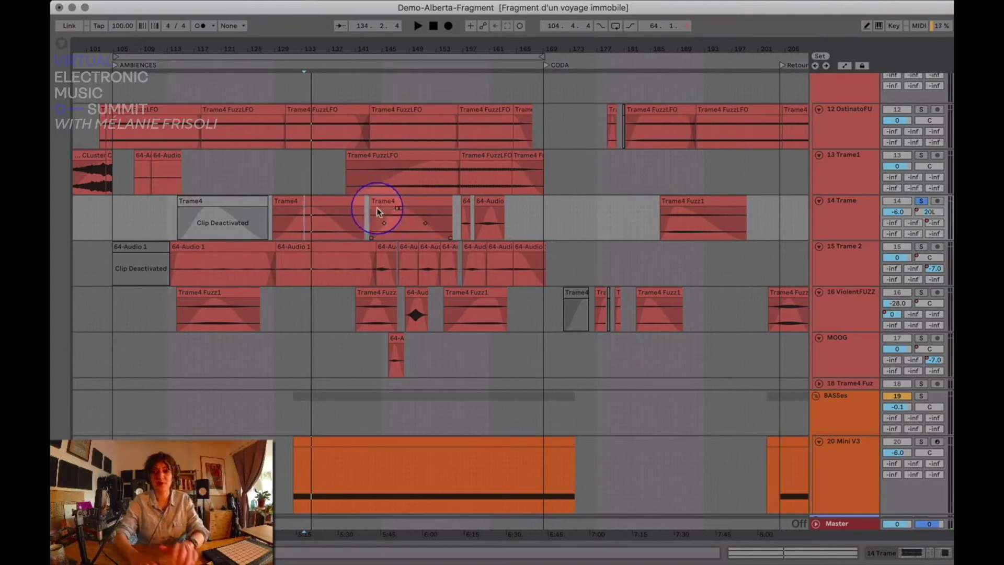
{"action": "left_click", "coordinate": [922, 202]}
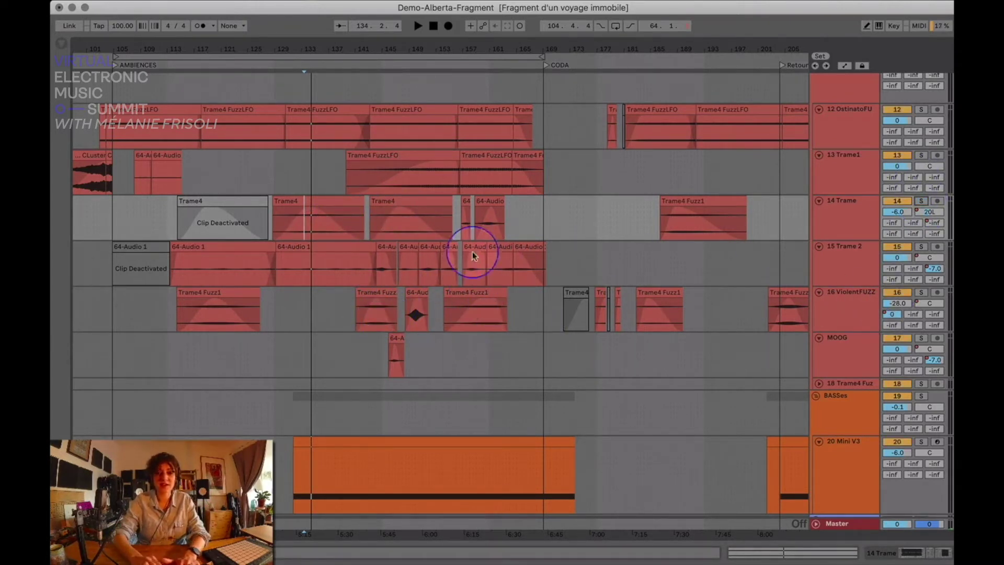
Solo 15 Trame 2, play from its short 64-Audio clip at bar 144, and add 16 ViolentFUZZ and MOOG to the solo
{"action": "left_click", "coordinate": [921, 246]}
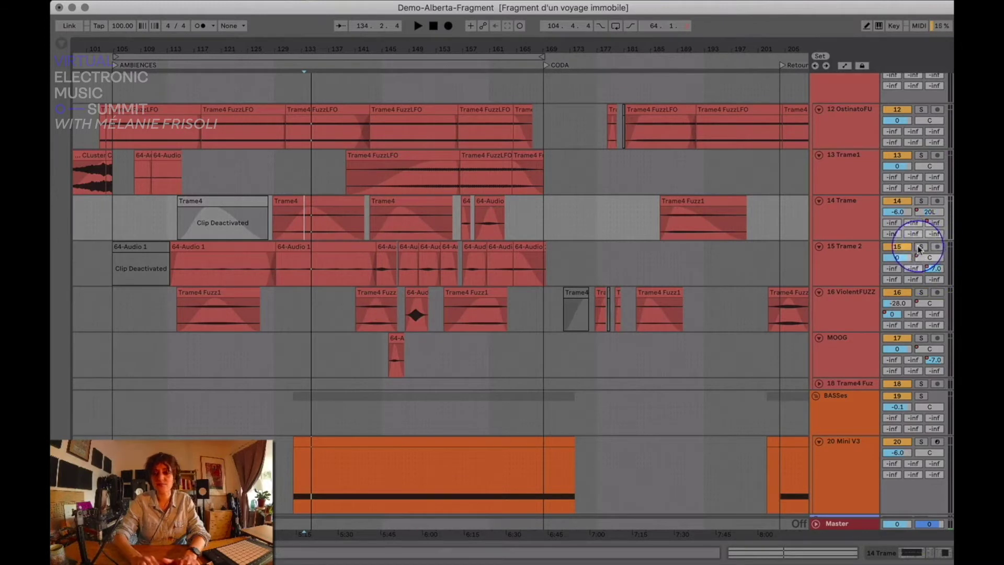
{"action": "left_click", "coordinate": [382, 250]}
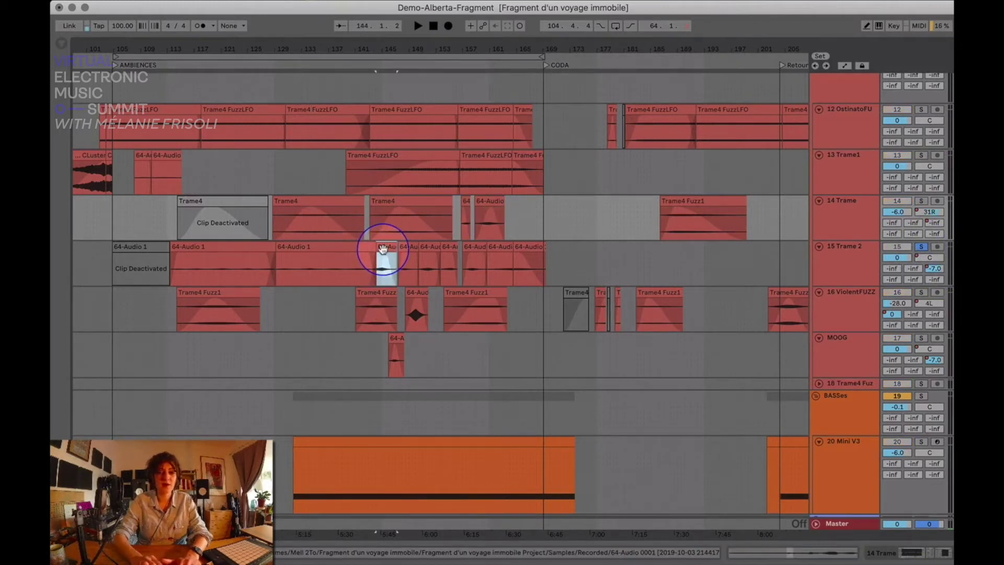
{"action": "key", "text": "space"}
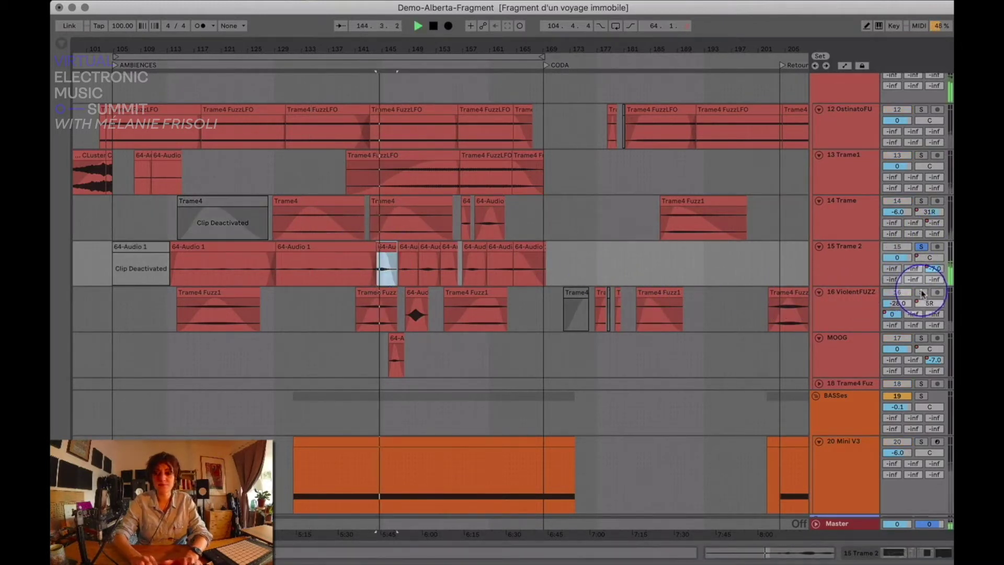
{"action": "left_click", "coordinate": [922, 293]}
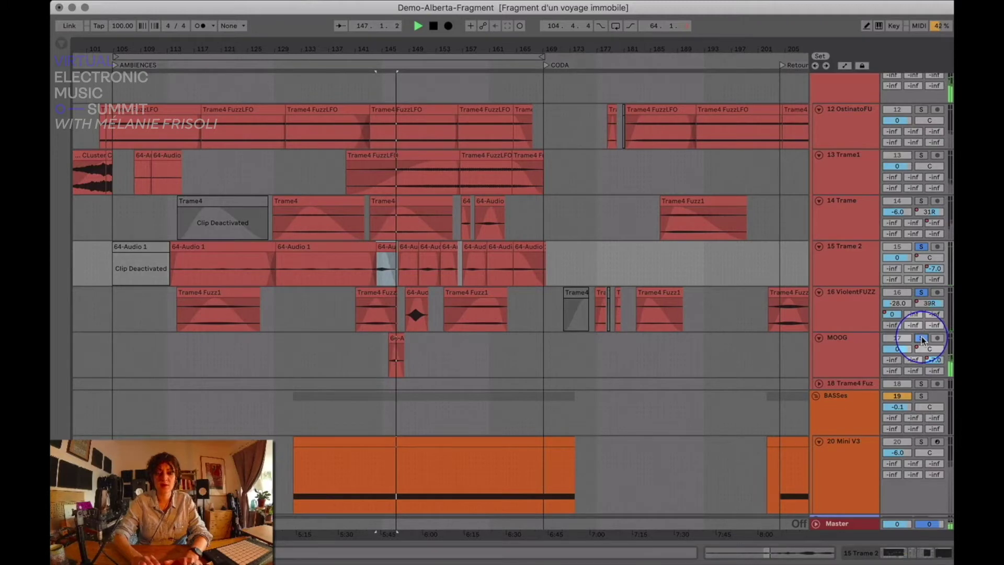
Select the tracks from 15 Trame 2 through MOOG and switch the solo from them to the ElectronicAMB group during playback
{"action": "left_click", "coordinate": [843, 254]}
{"action": "left_click", "coordinate": [853, 349], "text": "shift"}
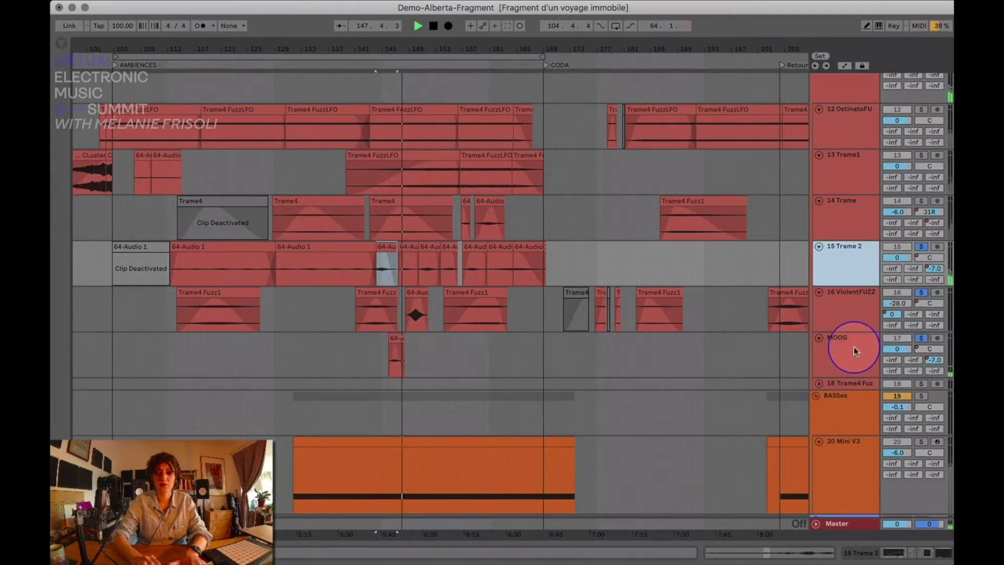
{"action": "scroll", "coordinate": [910, 167], "scroll_direction": "up", "scroll_amount": 3}
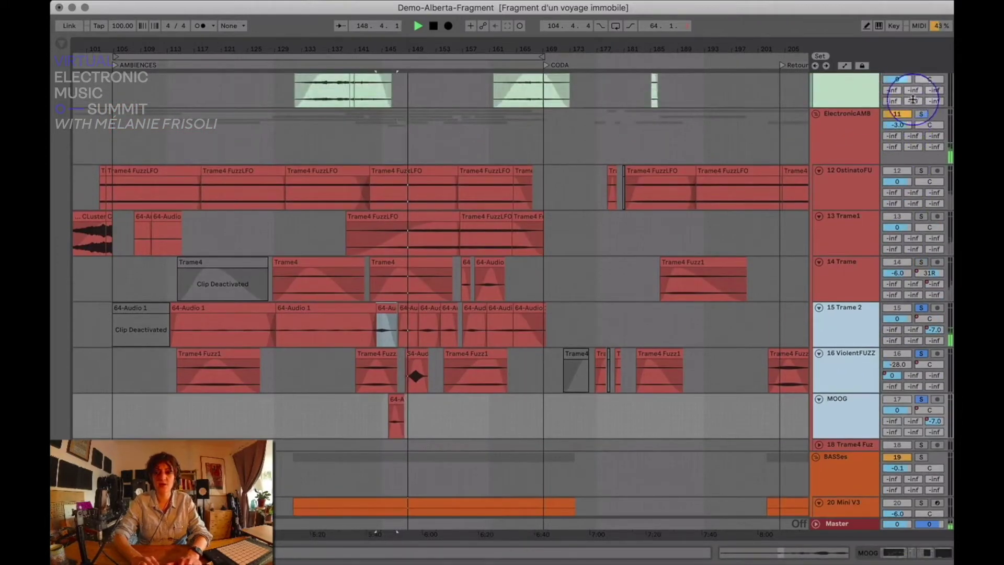
{"action": "left_click", "coordinate": [922, 114]}
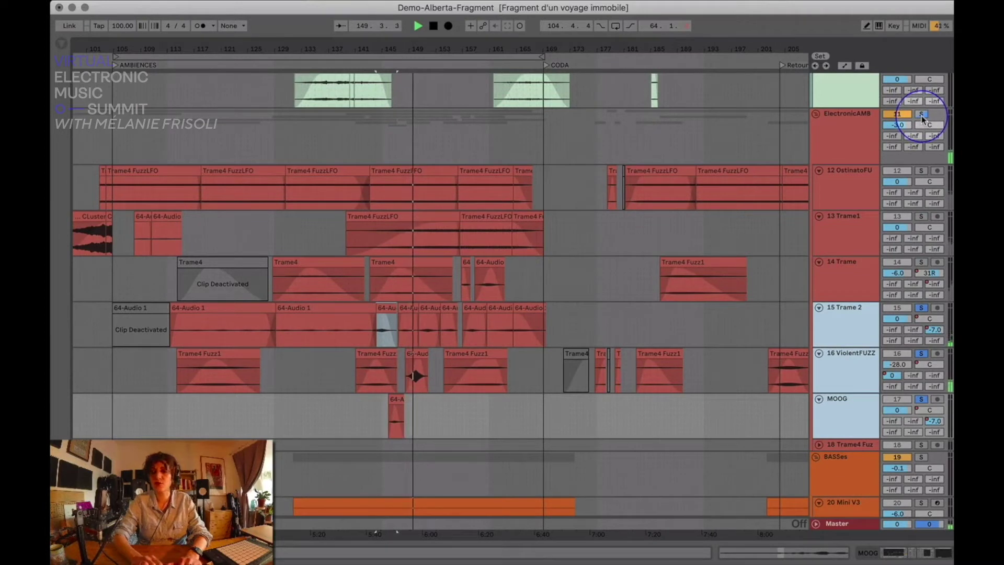
{"action": "left_click", "coordinate": [922, 114]}
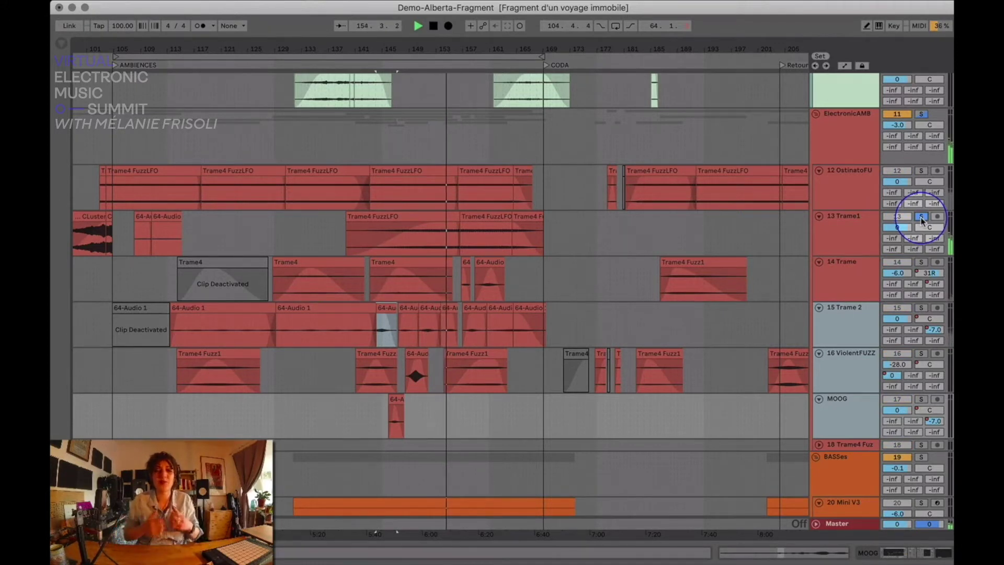
Show the LFO and Utility devices of 13 Trame1, stop playback and clear that track's solo
{"action": "left_click", "coordinate": [847, 238]}
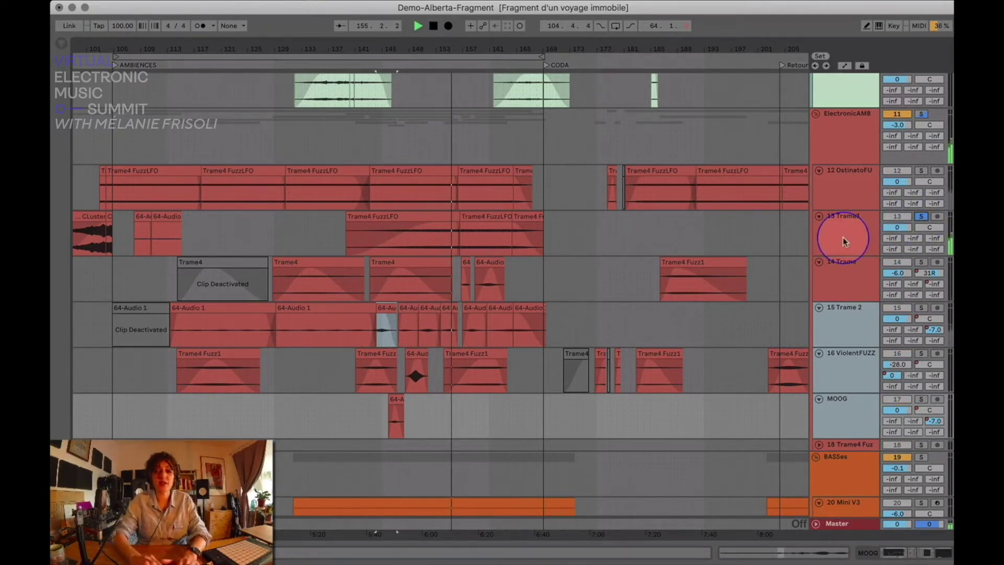
{"action": "left_click", "coordinate": [848, 238]}
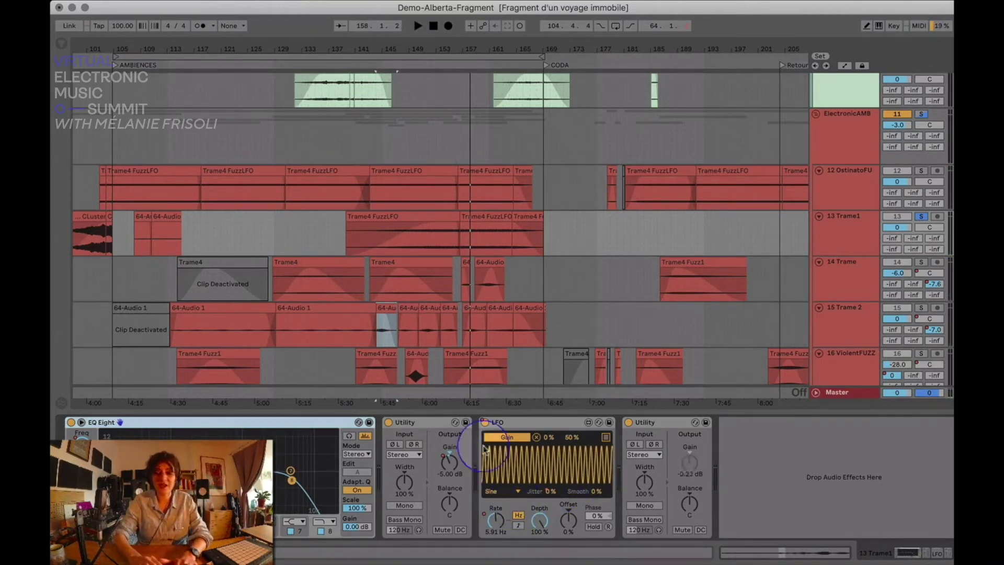
{"action": "left_click", "coordinate": [897, 170]}
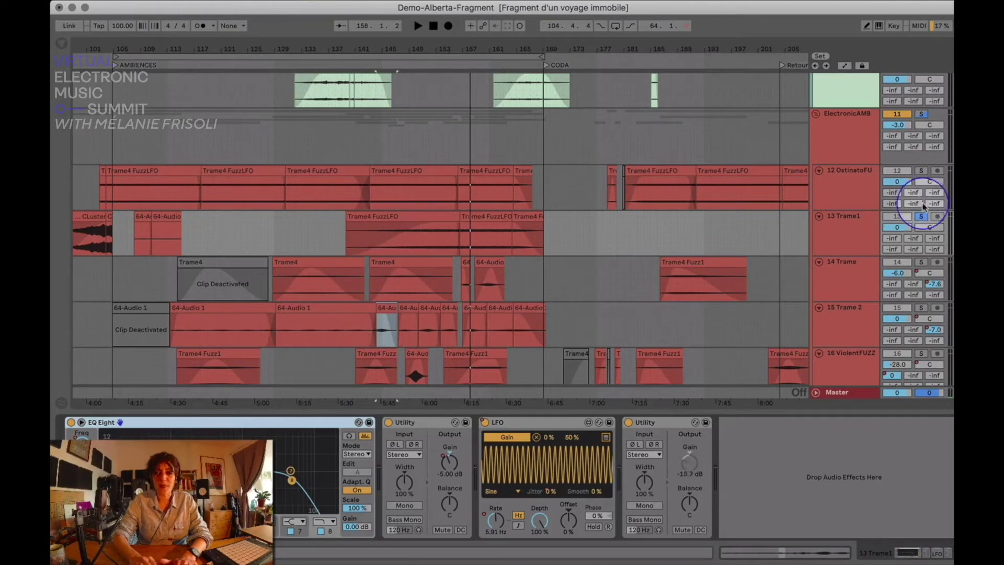
{"action": "left_click", "coordinate": [922, 216]}
Fold the AMBIANCES group and listen to it soloed together with ElectronicAMB from about bar 138 to bar 146
{"action": "scroll", "coordinate": [921, 116], "scroll_direction": "up", "scroll_amount": 10}
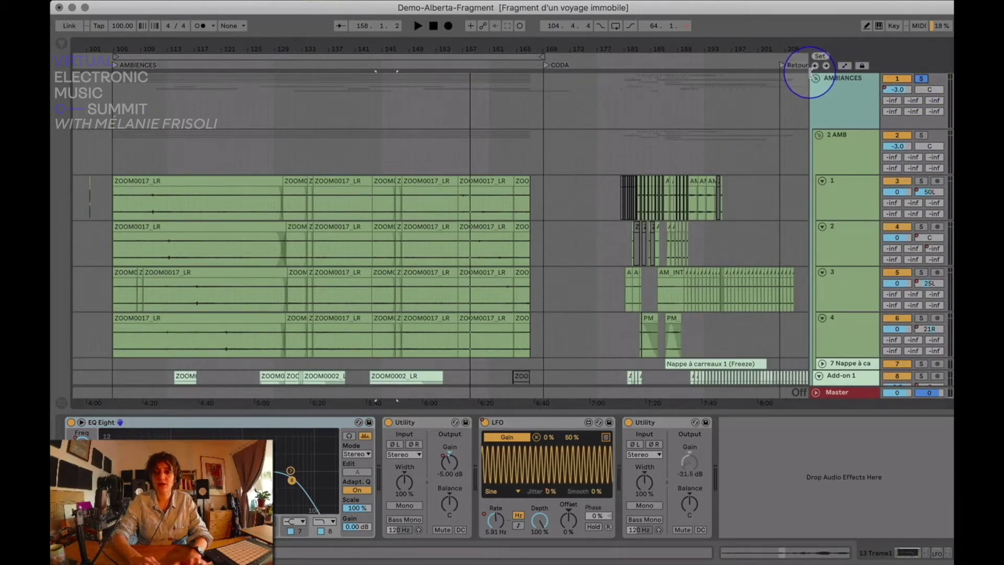
{"action": "left_click", "coordinate": [816, 78]}
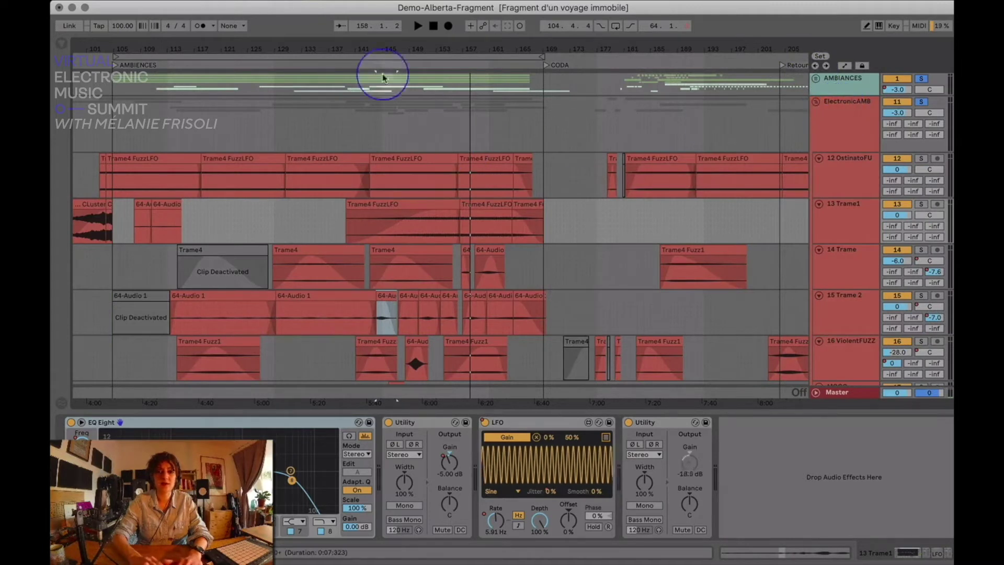
{"action": "left_click", "coordinate": [335, 63]}
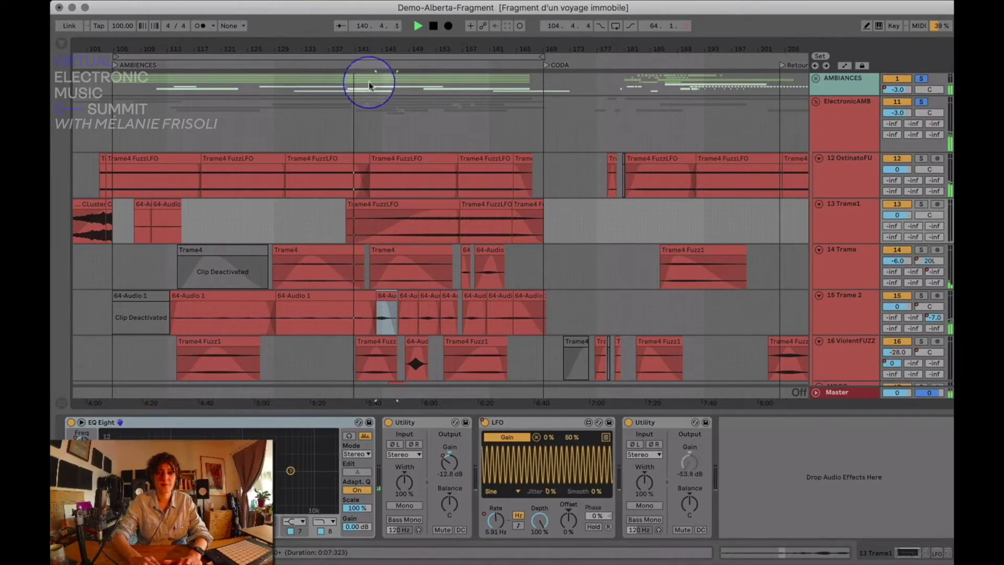
{"action": "left_click_drag", "start_coordinate": [366, 41], "coordinate": [366, 50]}
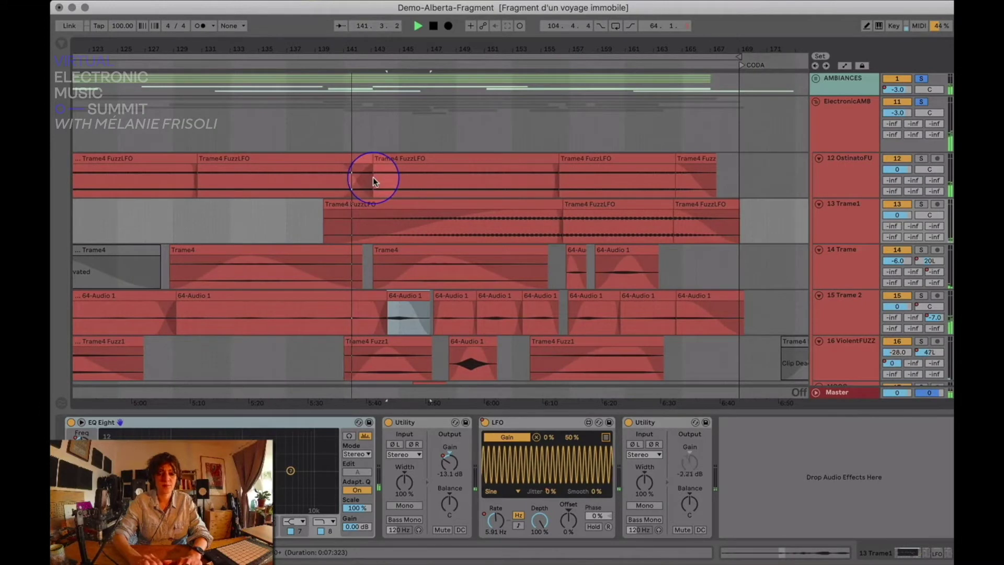
{"action": "scroll", "coordinate": [372, 175], "scroll_direction": "down", "scroll_amount": 3}
{"action": "scroll", "coordinate": [394, 189], "scroll_direction": "right", "scroll_amount": 2}
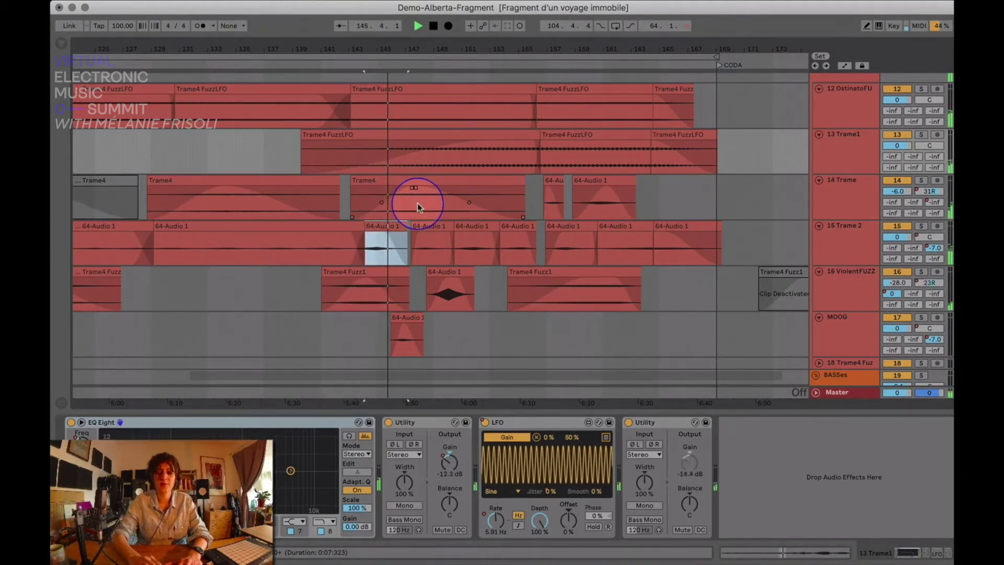
{"action": "key", "text": "space"}
{"action": "scroll", "coordinate": [442, 212], "scroll_direction": "up", "scroll_amount": 3}
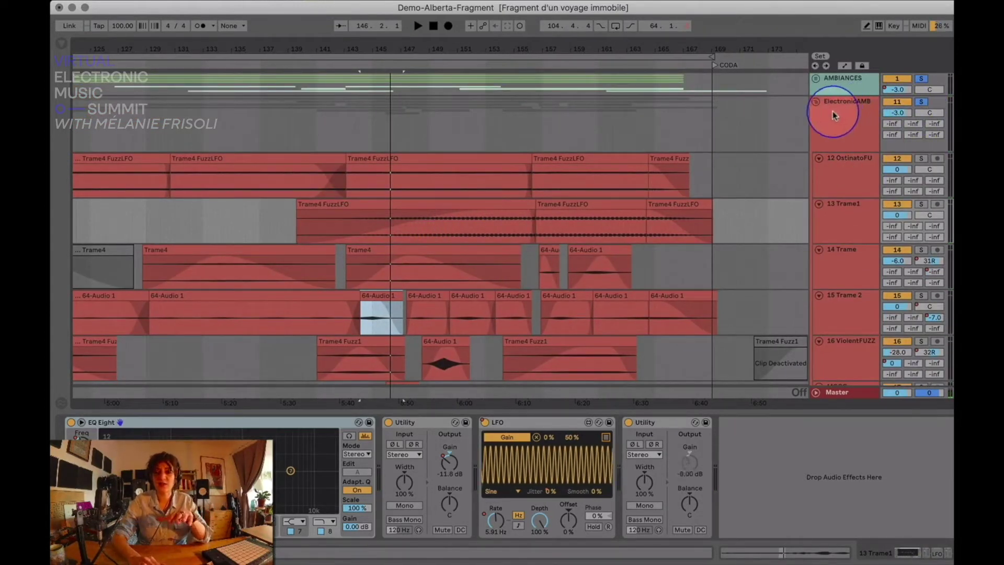
Fold the ElectronicAMB group, play BASSes as the only soloed group, and select its 20 Mini V3 track
{"action": "left_click", "coordinate": [816, 101]}
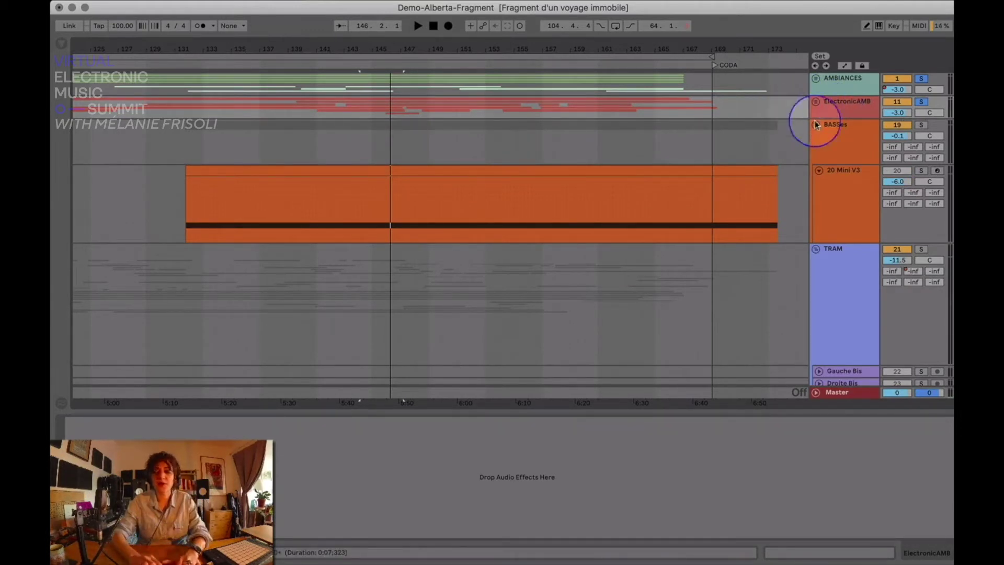
{"action": "left_click", "coordinate": [922, 125]}
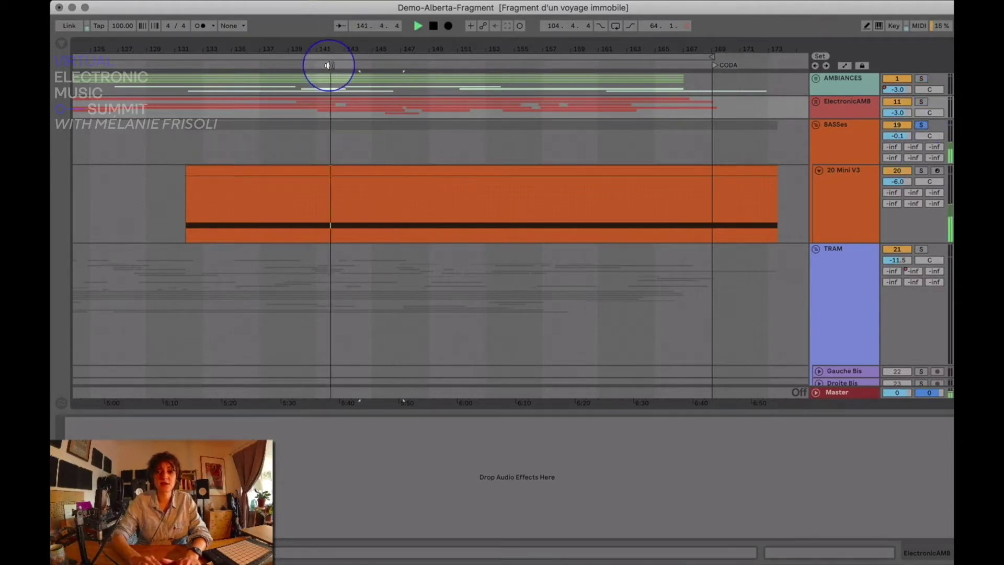
{"action": "left_click", "coordinate": [827, 184]}
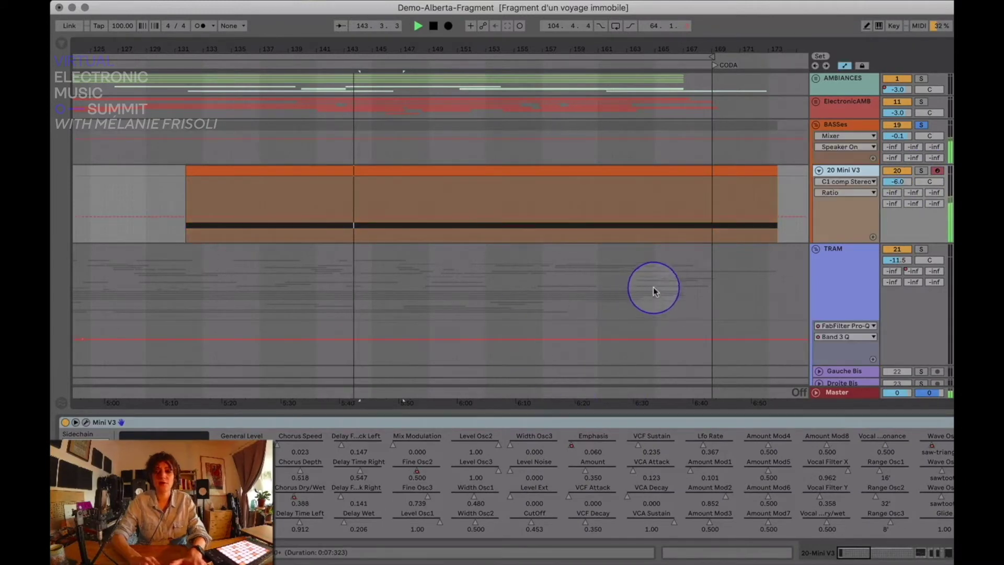
Show automation lanes and view the Mini V3 Fine Osc2 and Emphasis curves, re-enabling the overridden Emphasis automation
{"action": "scroll", "coordinate": [680, 244], "scroll_direction": "down", "scroll_amount": 2}
{"action": "key", "text": "a"}
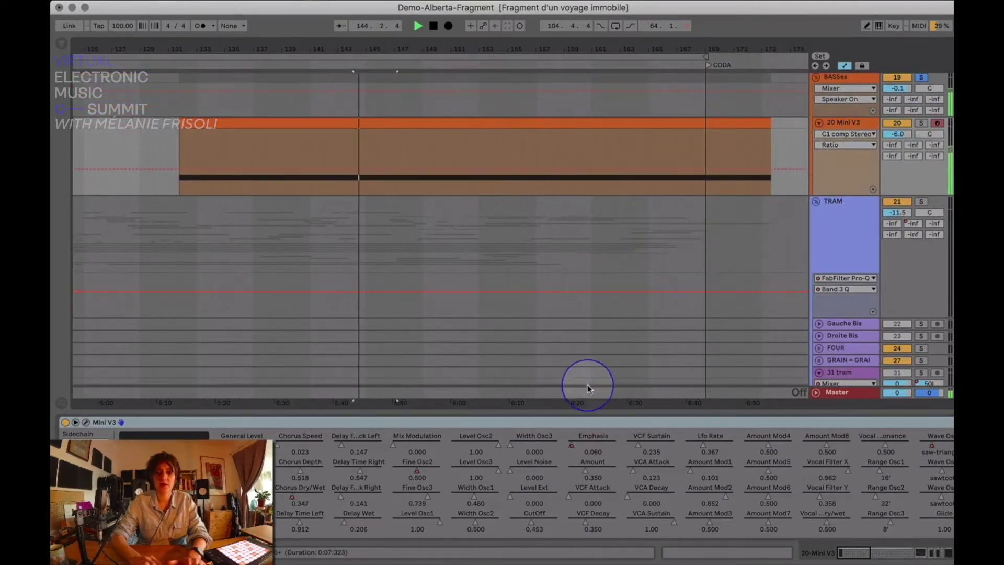
{"action": "left_click", "coordinate": [416, 471]}
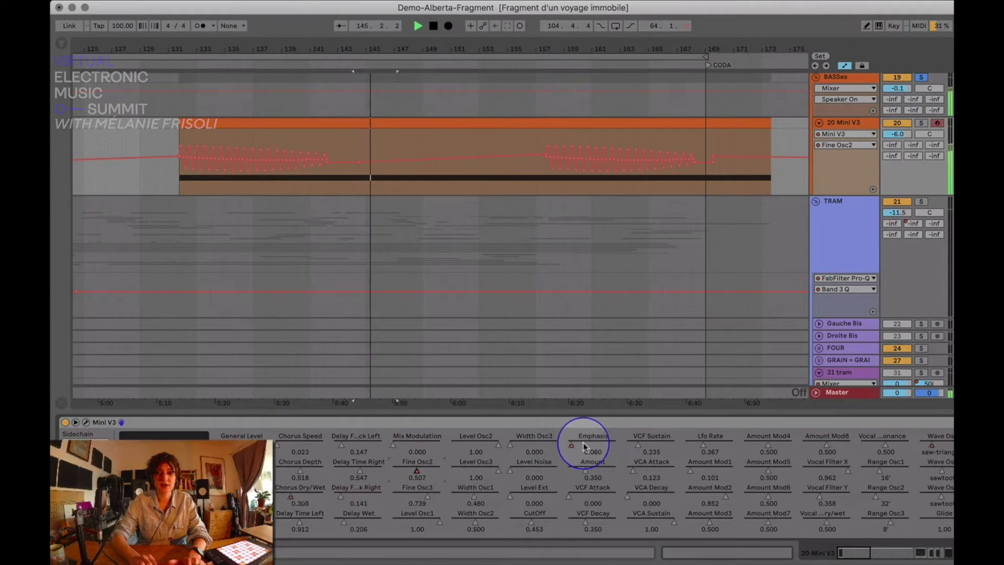
{"action": "left_click_drag", "start_coordinate": [584, 447], "coordinate": [585, 446]}
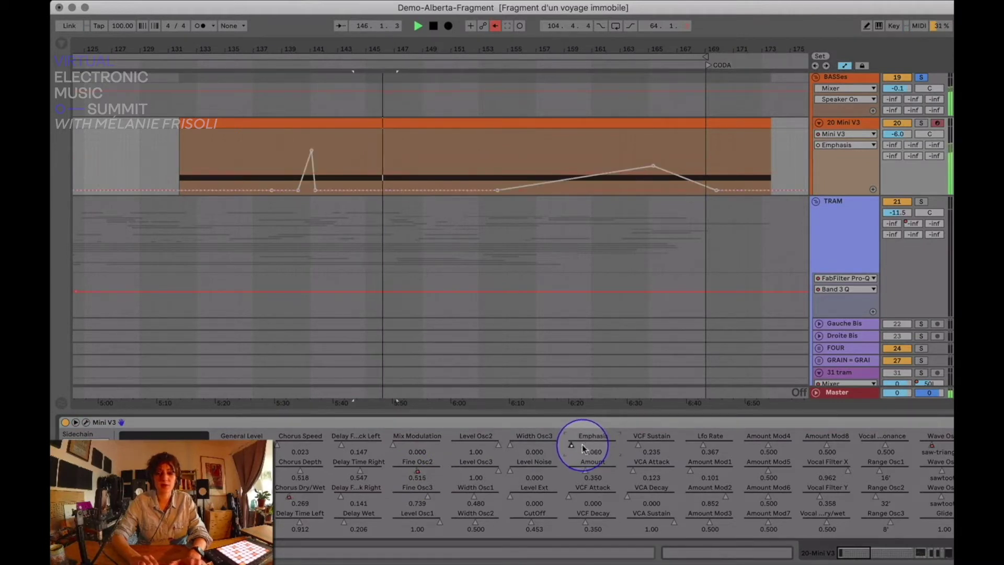
{"action": "left_click", "coordinate": [495, 27]}
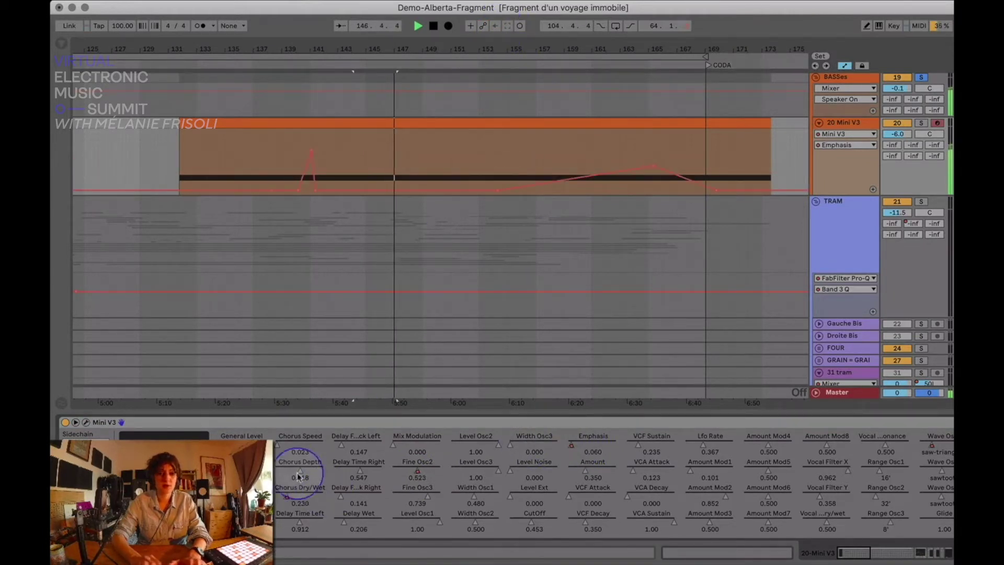
View the Mini V3 General Level and Chorus Dry/Wet automation, then look through the rest of the track's device chain
{"action": "left_click", "coordinate": [264, 438]}
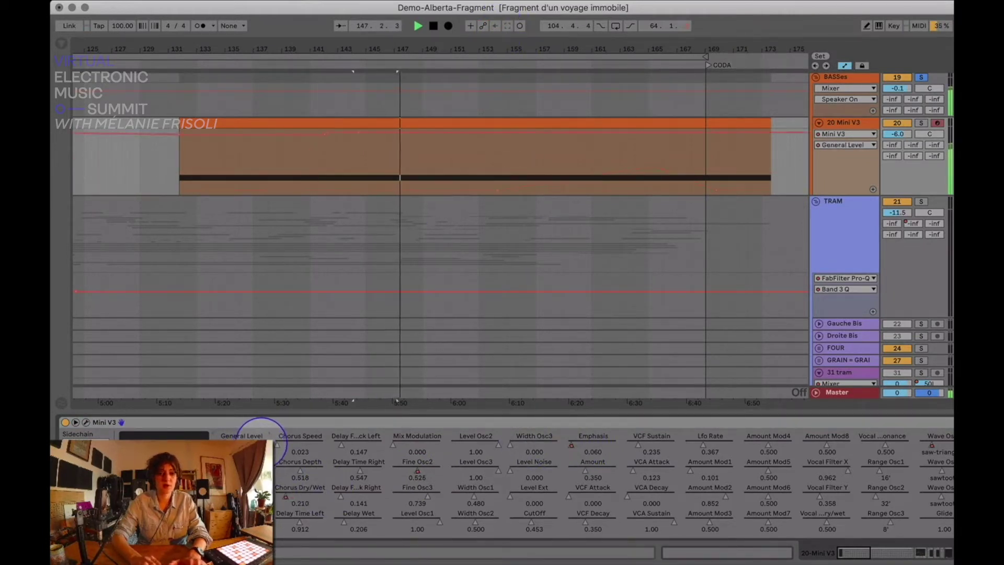
{"action": "left_click", "coordinate": [293, 487]}
{"action": "scroll", "coordinate": [650, 439], "scroll_direction": "right", "scroll_amount": 6}
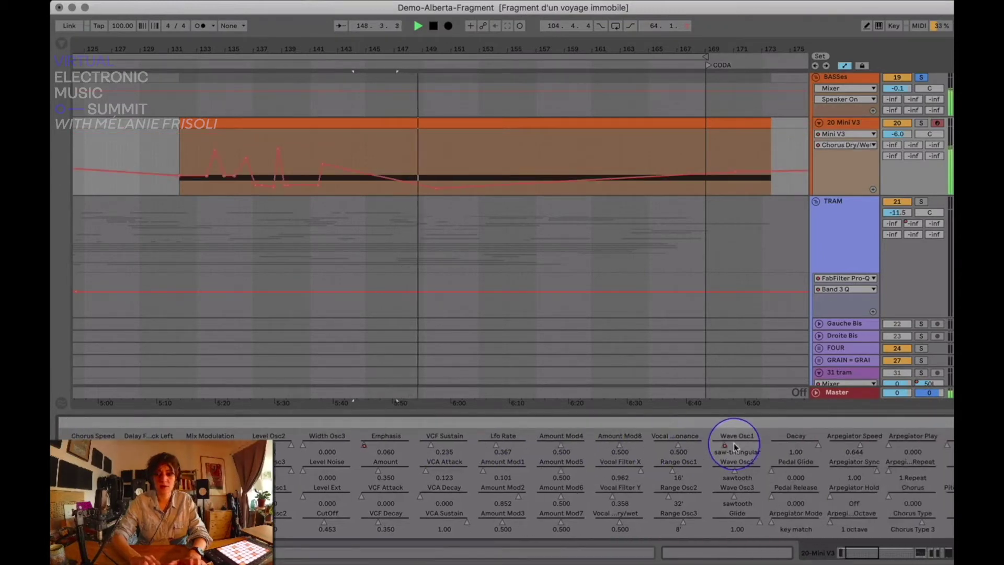
{"action": "scroll", "coordinate": [739, 445], "scroll_direction": "right", "scroll_amount": 10}
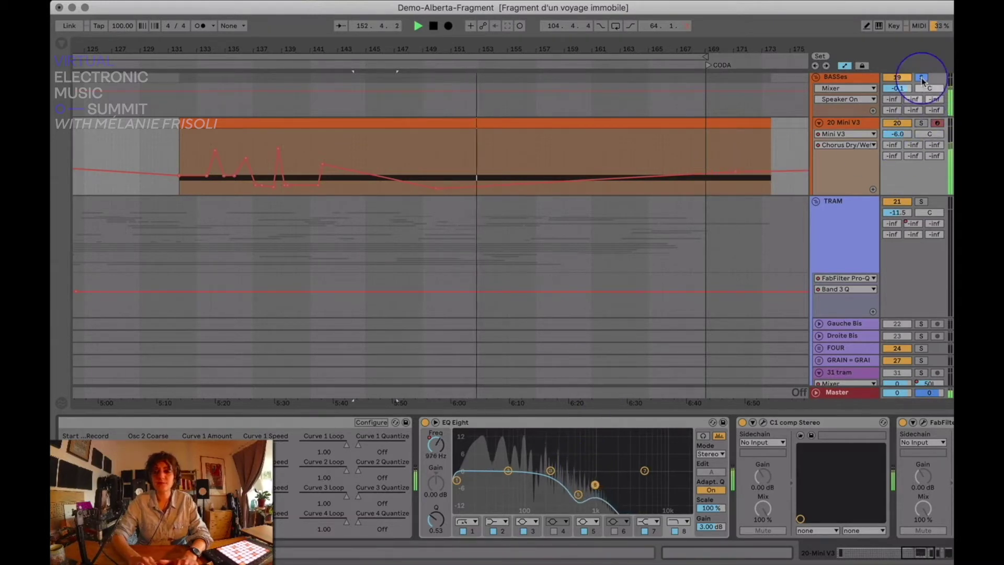
Solo the AMBIANCES, ElectronicAMB and BASSes groups together and listen to them from about bar 145 to bar 153
{"action": "scroll", "coordinate": [923, 124], "scroll_direction": "up", "scroll_amount": 3}
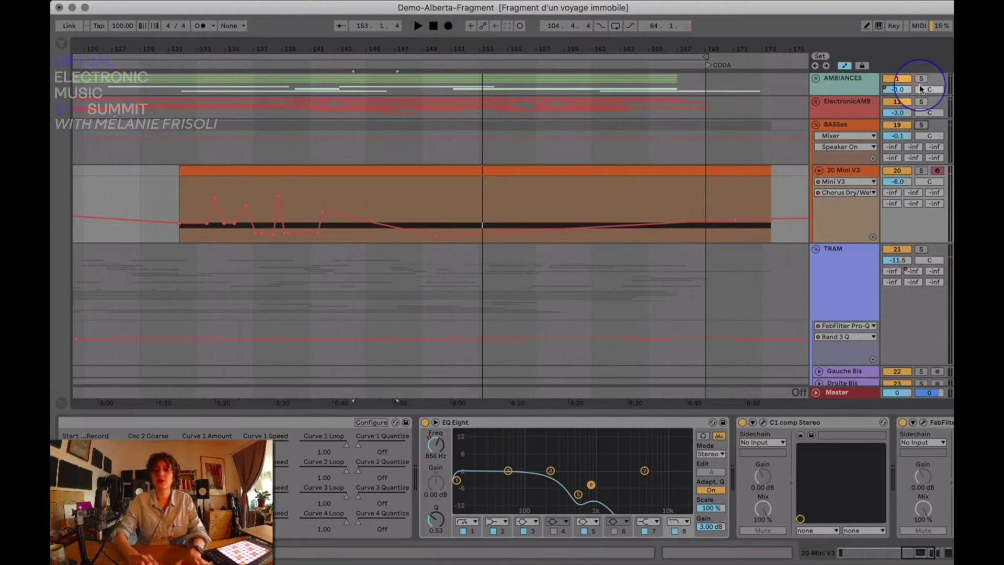
{"action": "left_click", "coordinate": [922, 102]}
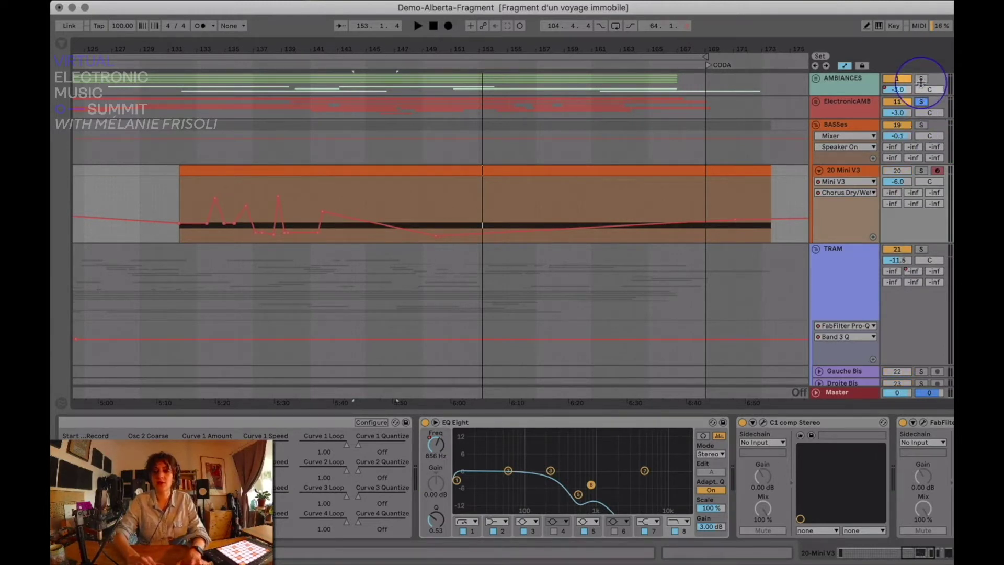
{"action": "left_click", "coordinate": [921, 79]}
{"action": "left_click", "coordinate": [922, 125]}
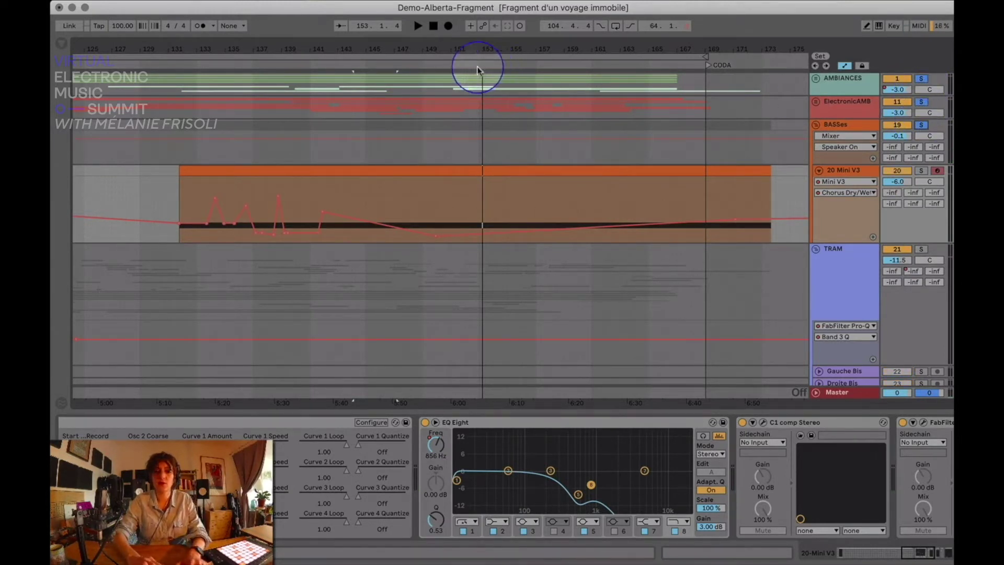
{"action": "left_click", "coordinate": [376, 62]}
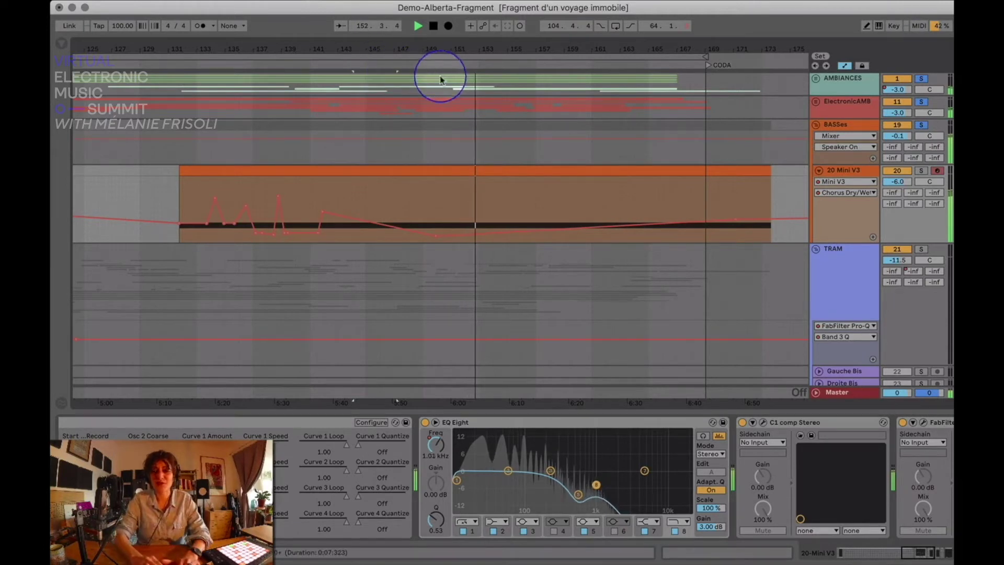
{"action": "key", "text": "space"}
Clear the solo from the three groups and fold the BASSes group
{"action": "left_click", "coordinate": [922, 126]}
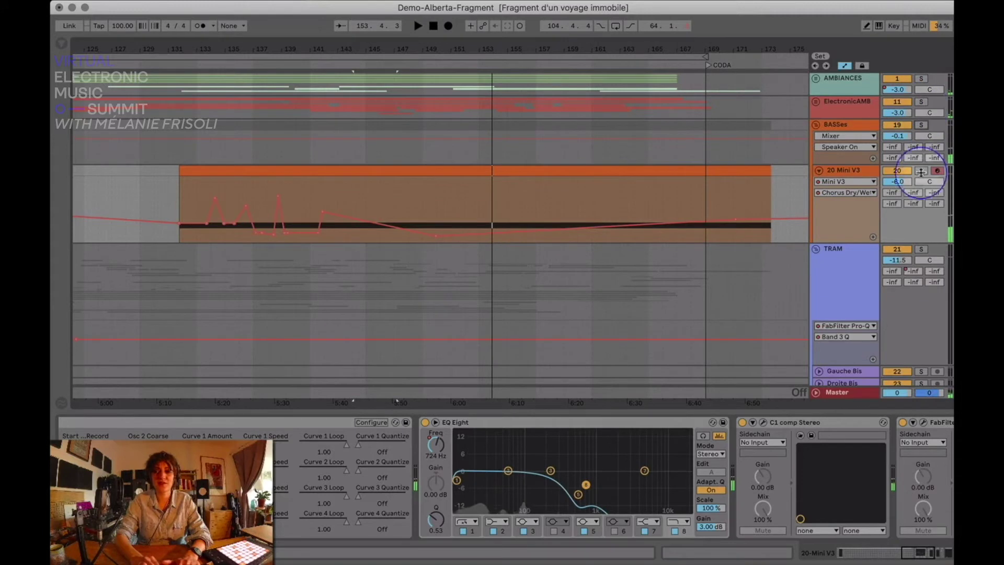
{"action": "left_click", "coordinate": [819, 124]}
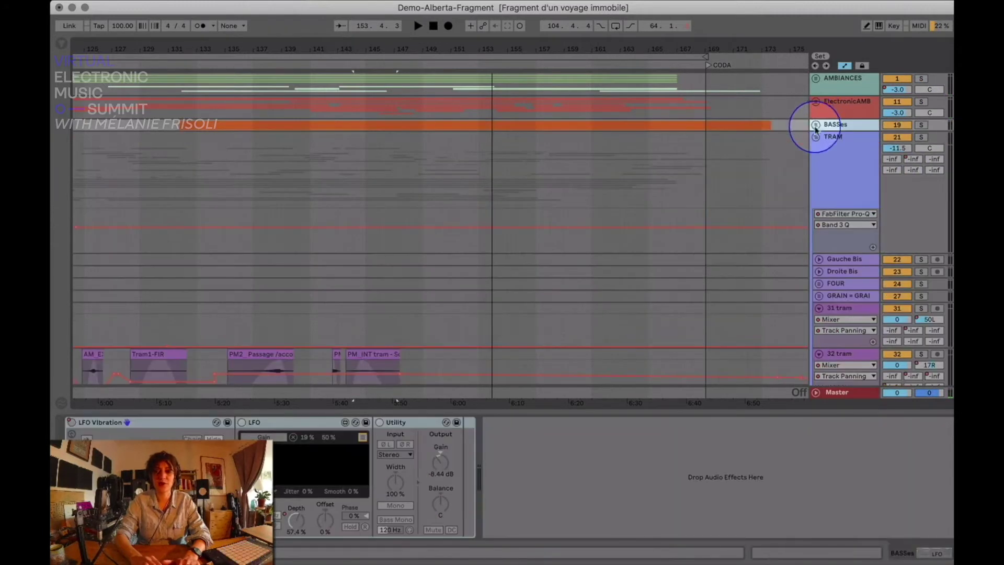
{"action": "left_click", "coordinate": [824, 158]}
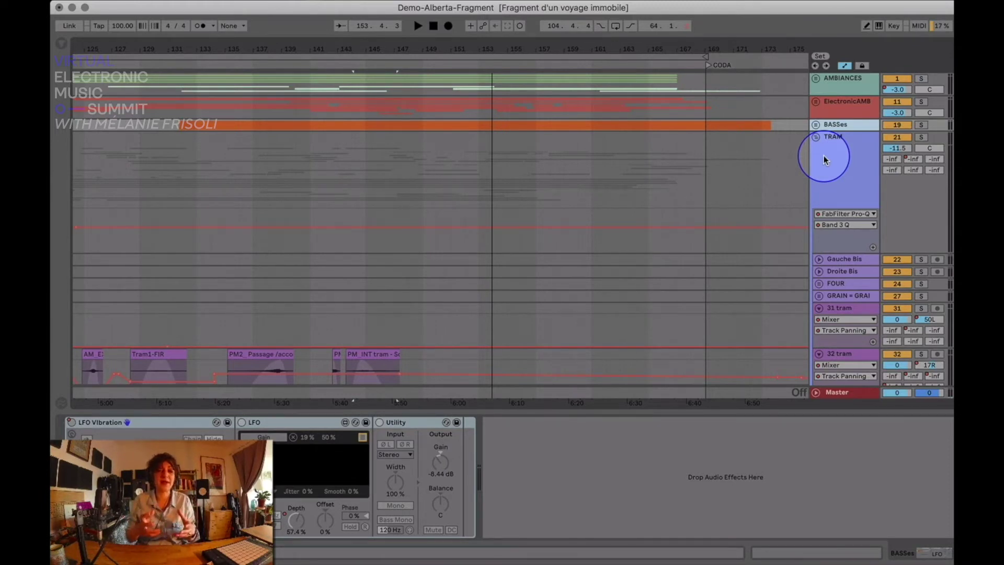
Hide the automation lanes and select the AM_EXT clip at about bar 119 on 31 tram
{"action": "left_click", "coordinate": [666, 193]}
{"action": "scroll", "coordinate": [667, 192], "scroll_direction": "left", "scroll_amount": 5}
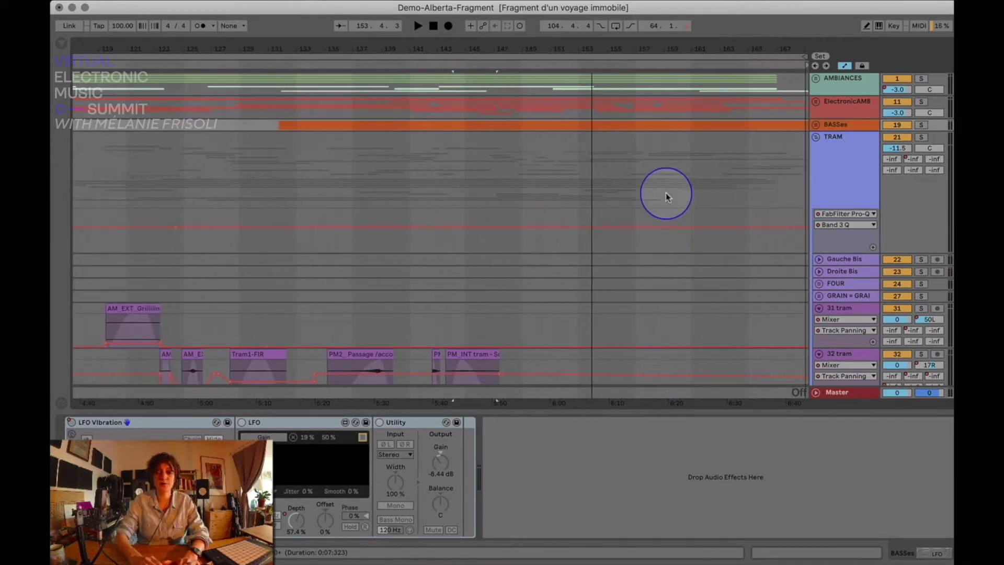
{"action": "scroll", "coordinate": [666, 193], "scroll_direction": "down", "scroll_amount": 3}
{"action": "scroll", "coordinate": [667, 192], "scroll_direction": "left", "scroll_amount": 8}
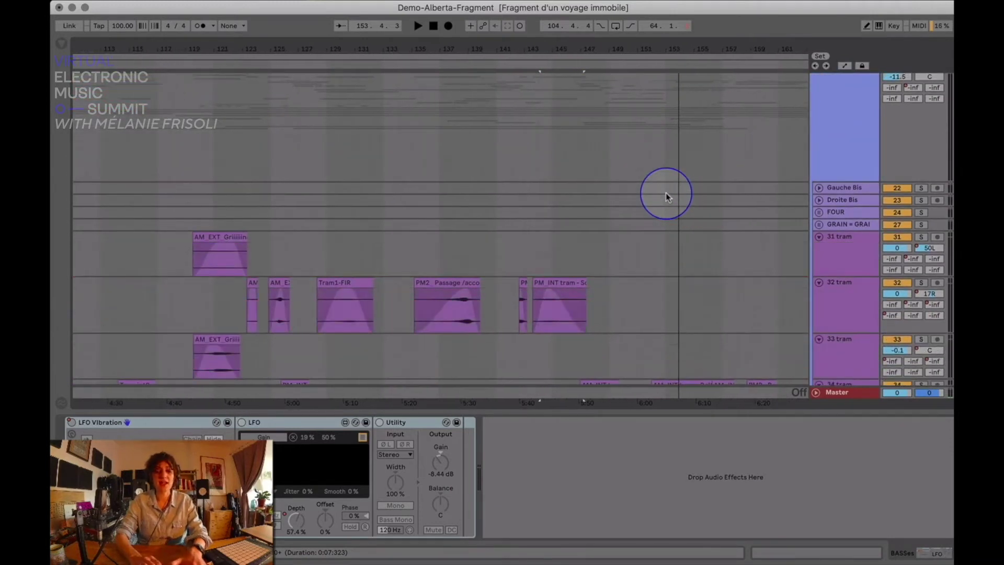
{"action": "left_click_drag", "start_coordinate": [558, 45], "coordinate": [558, 49]}
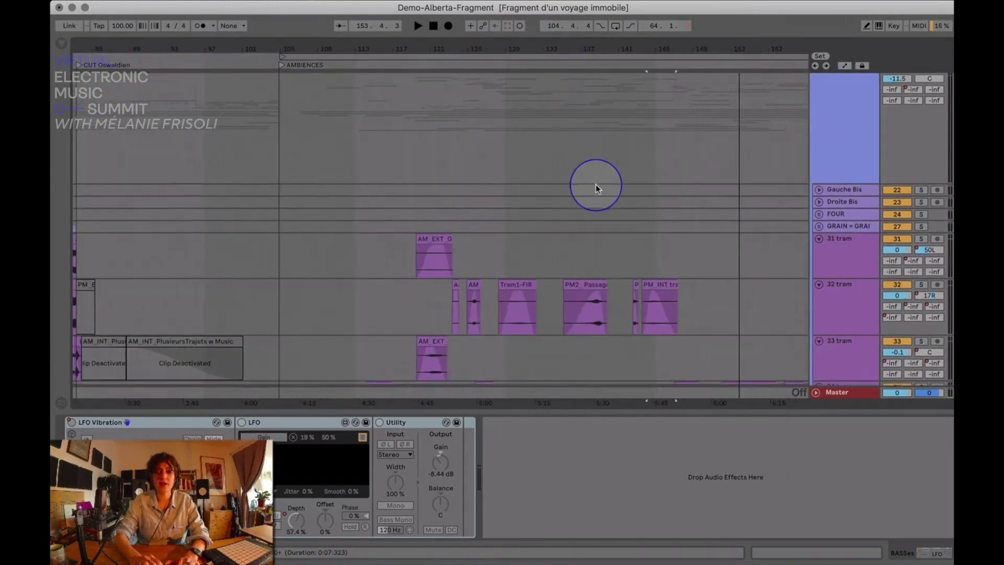
{"action": "scroll", "coordinate": [594, 184], "scroll_direction": "down", "scroll_amount": 3}
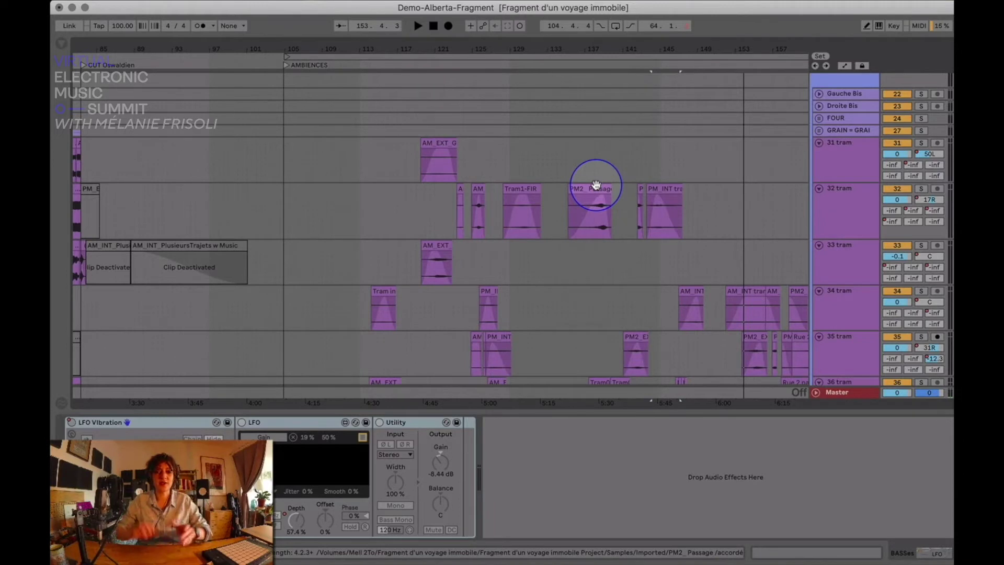
{"action": "left_click", "coordinate": [440, 144]}
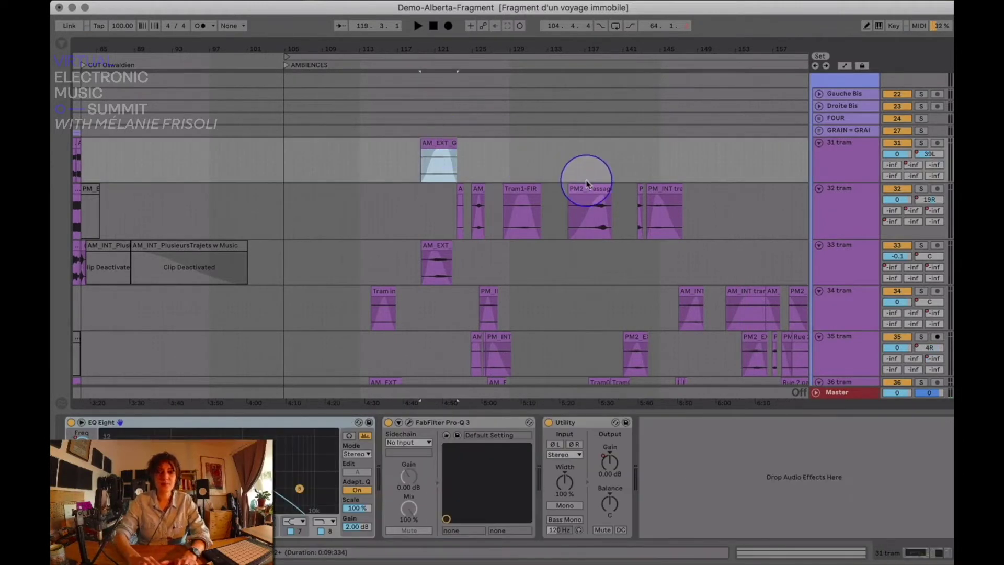
Look over the clip layout of the TRAM group's tracks from 31 tram to 38 tram across the AMBIENCES section
{"action": "scroll", "coordinate": [823, 166], "scroll_direction": "down", "scroll_amount": 1}
{"action": "scroll", "coordinate": [808, 143], "scroll_direction": "up", "scroll_amount": 5}
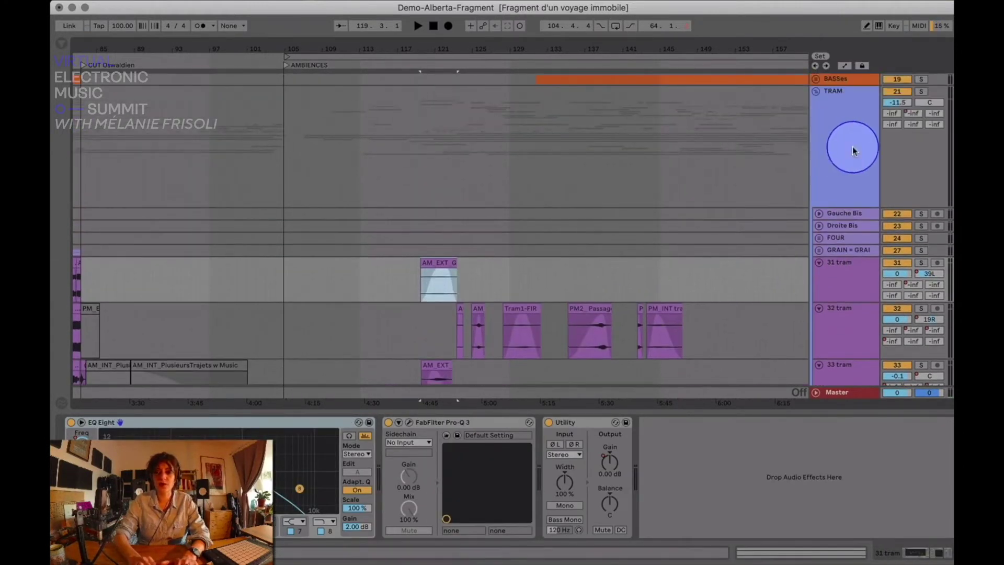
{"action": "scroll", "coordinate": [853, 147], "scroll_direction": "down", "scroll_amount": 5}
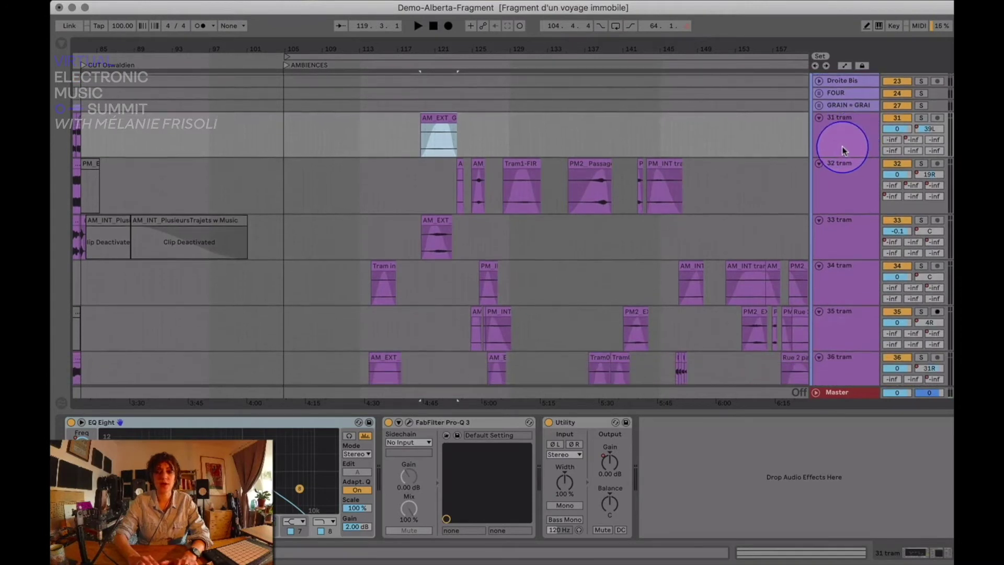
{"action": "scroll", "coordinate": [710, 151], "scroll_direction": "down", "scroll_amount": 3}
{"action": "scroll", "coordinate": [710, 150], "scroll_direction": "right", "scroll_amount": 3}
{"action": "scroll", "coordinate": [708, 151], "scroll_direction": "down", "scroll_amount": 1}
{"action": "scroll", "coordinate": [708, 150], "scroll_direction": "left", "scroll_amount": 1}
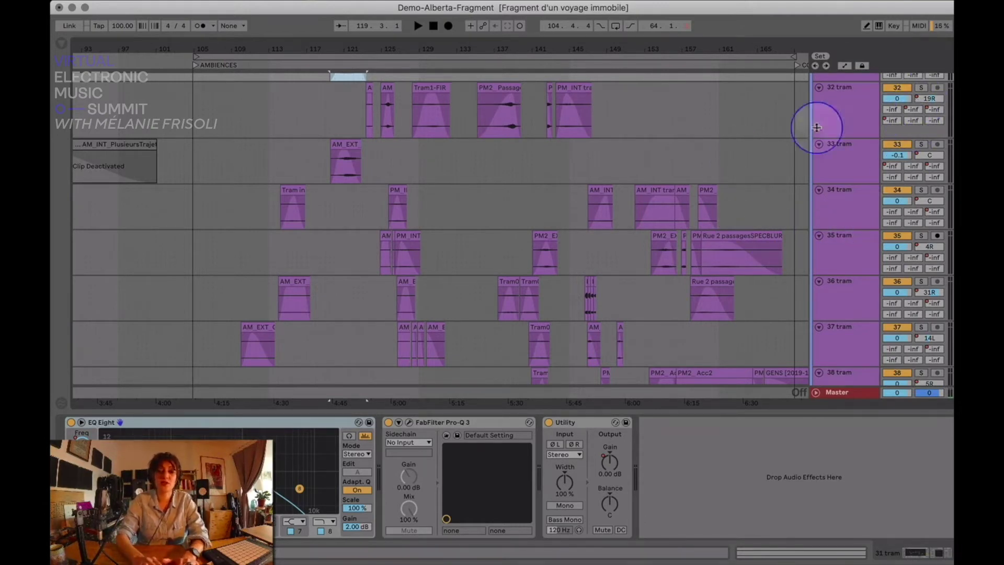
{"action": "scroll", "coordinate": [732, 143], "scroll_direction": "up", "scroll_amount": 1}
{"action": "scroll", "coordinate": [503, 126], "scroll_direction": "up", "scroll_amount": 3}
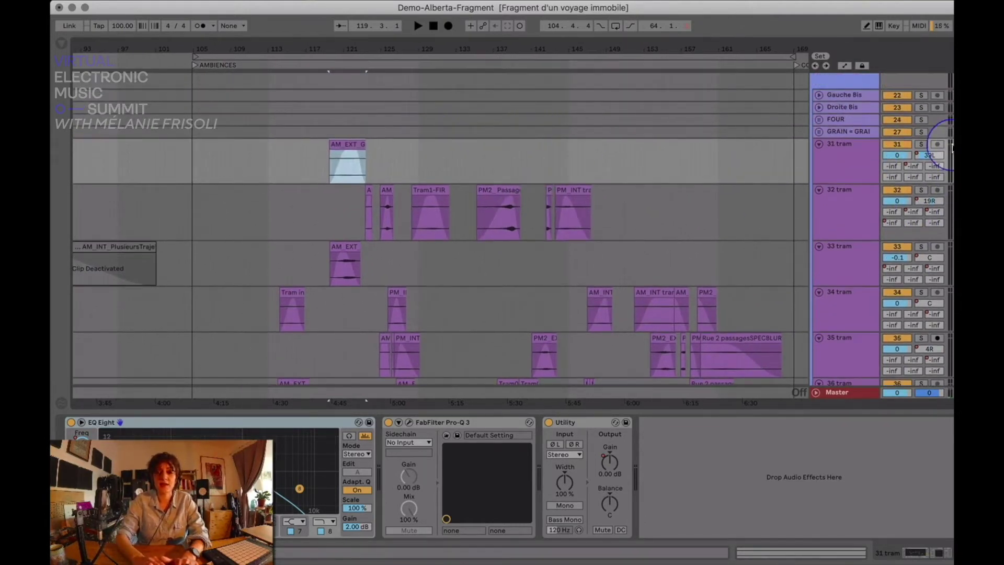
Solo 31 tram and listen to its AM_EXT clip from about bar 120 to bar 122
{"action": "left_click", "coordinate": [921, 144]}
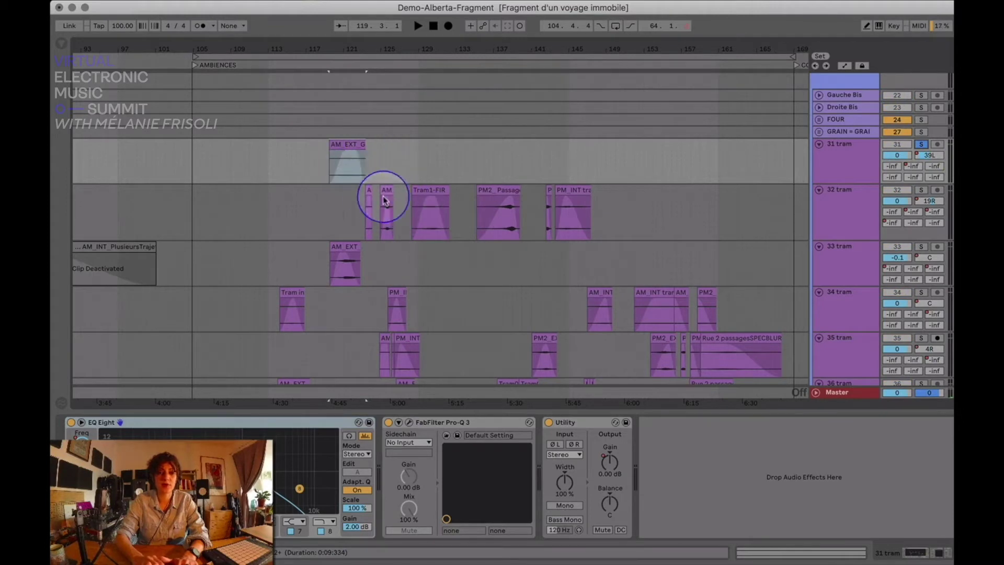
{"action": "left_click", "coordinate": [341, 169]}
{"action": "key", "text": "space"}
{"action": "left_click_drag", "start_coordinate": [352, 41], "coordinate": [359, 51]}
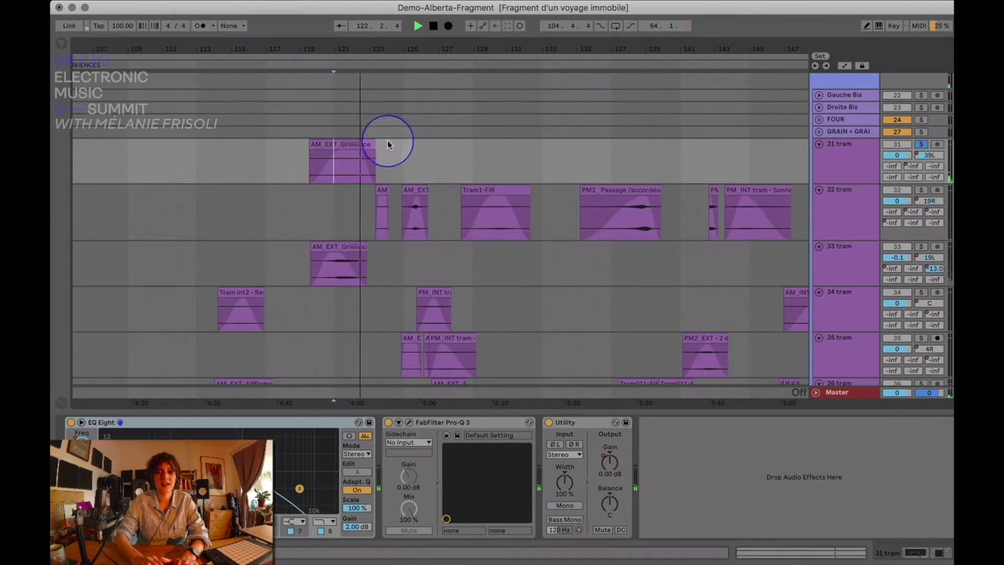
{"action": "key", "text": "space"}
Solo 33 tram instead and listen to its AM_EXT clip from bar 121 to bar 122
{"action": "left_click", "coordinate": [921, 248]}
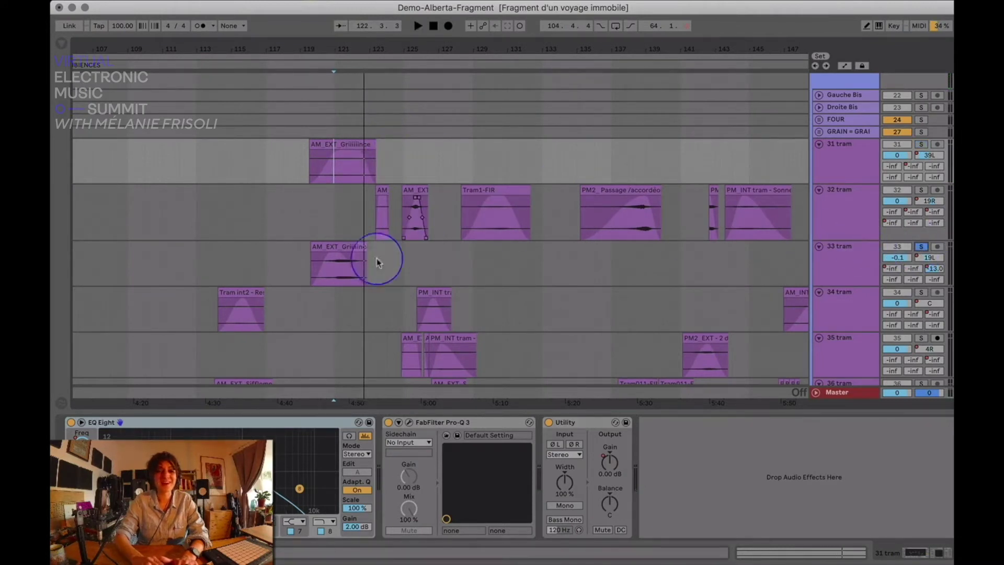
{"action": "left_click", "coordinate": [337, 269]}
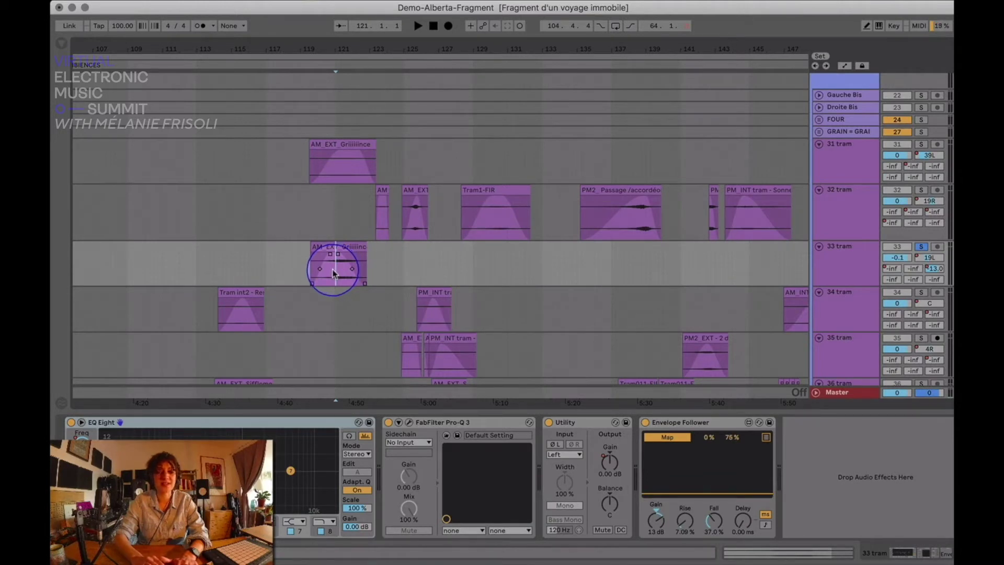
{"action": "key", "text": "space"}
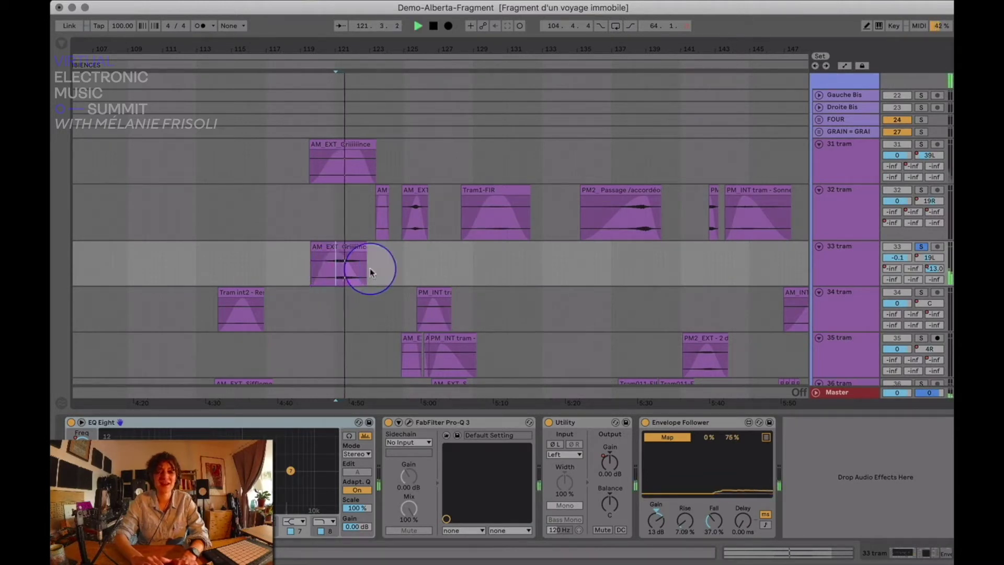
{"action": "key", "text": "space"}
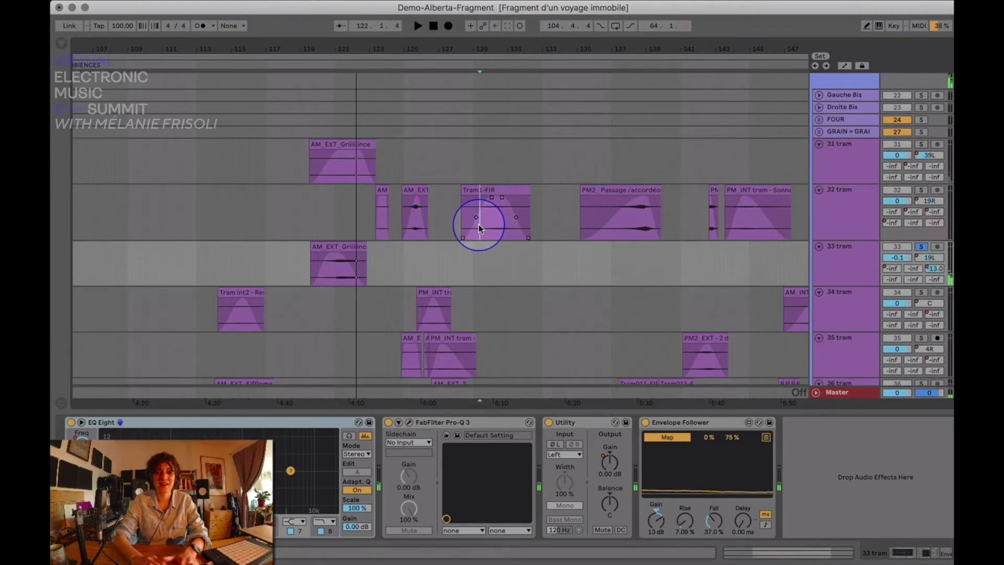
Solo 32 tram and listen to its Tram1-FIR clip
{"action": "left_click", "coordinate": [480, 228]}
{"action": "key", "text": "s"}
{"action": "left_click", "coordinate": [493, 200]}
{"action": "key", "text": "space"}
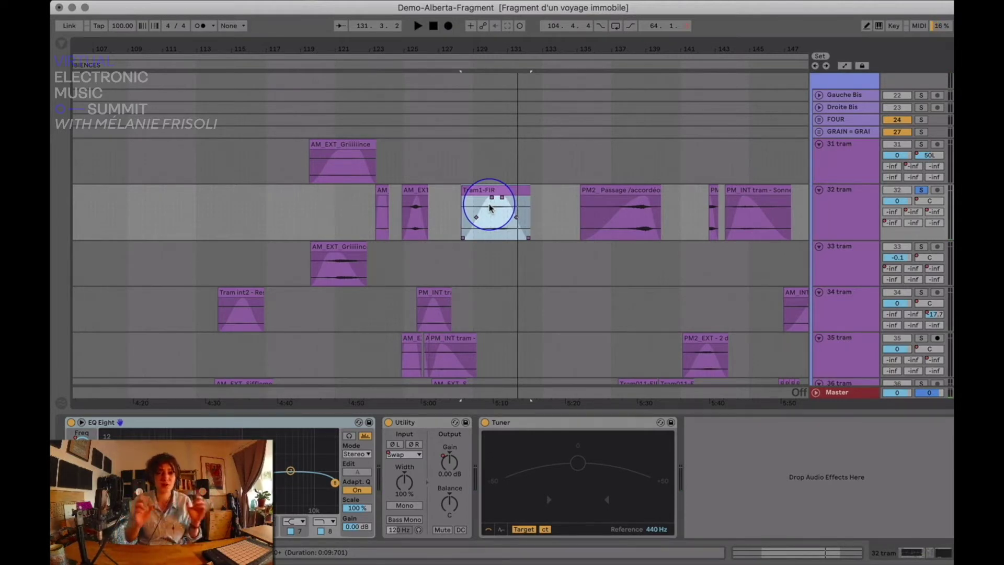
Listen to the PM2_Passage/accordéon clip on the soloed 32 tram up to about bar 139
{"action": "scroll", "coordinate": [491, 208], "scroll_direction": "right", "scroll_amount": 5}
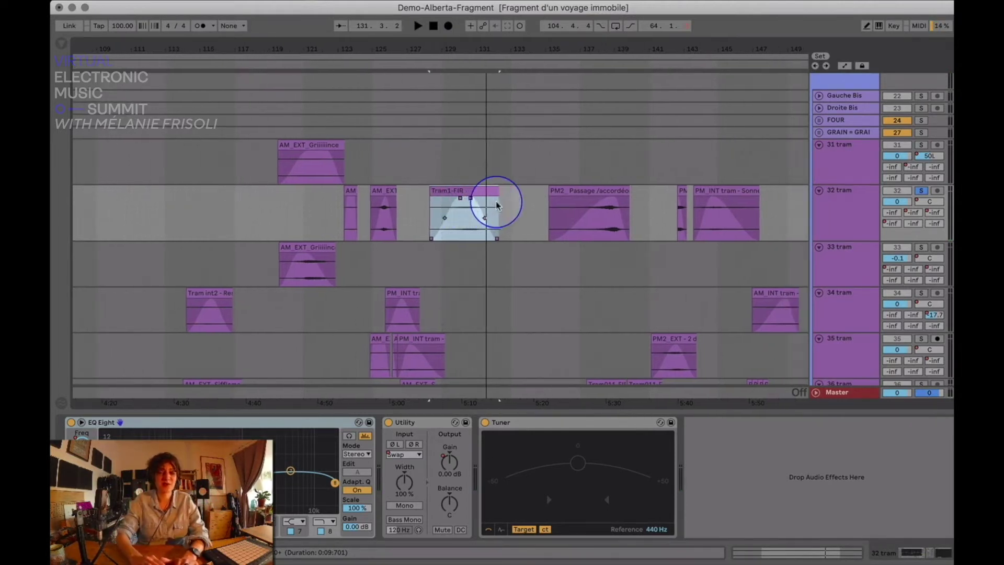
{"action": "left_click", "coordinate": [529, 230]}
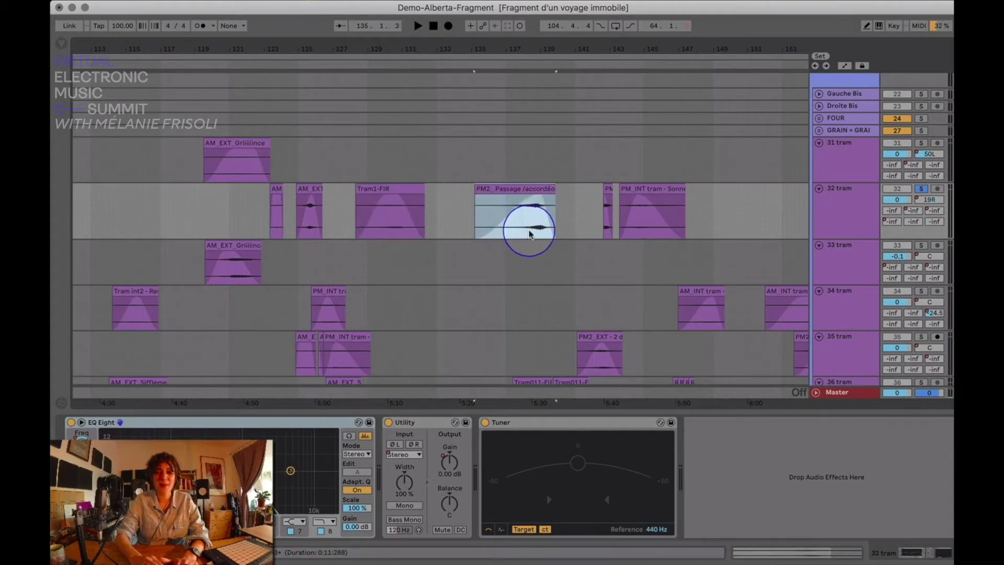
{"action": "left_click", "coordinate": [517, 233]}
{"action": "key", "text": "space"}
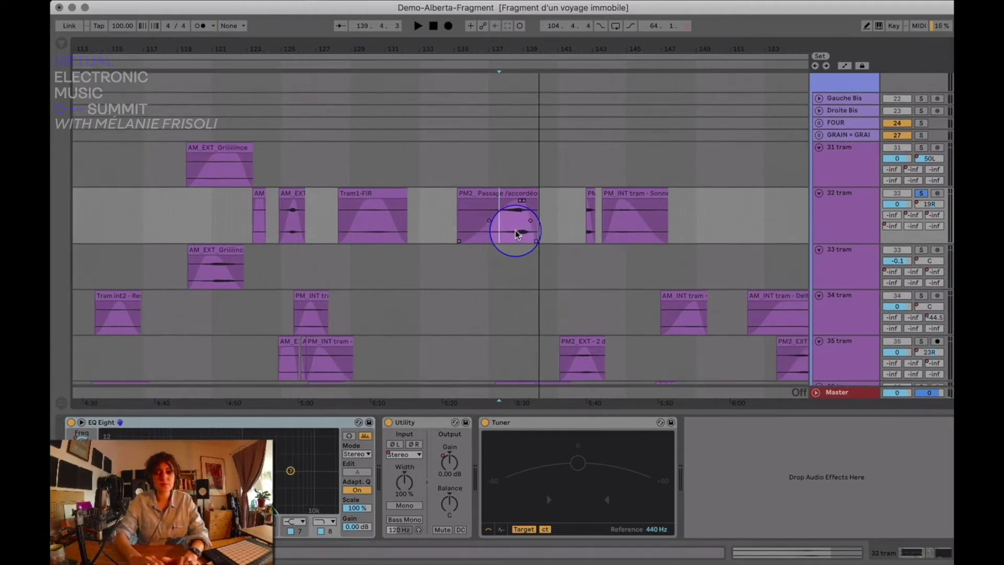
Solo 35 tram and play its PM_INT tram clip from about bar 126
{"action": "scroll", "coordinate": [502, 220], "scroll_direction": "down", "scroll_amount": 2}
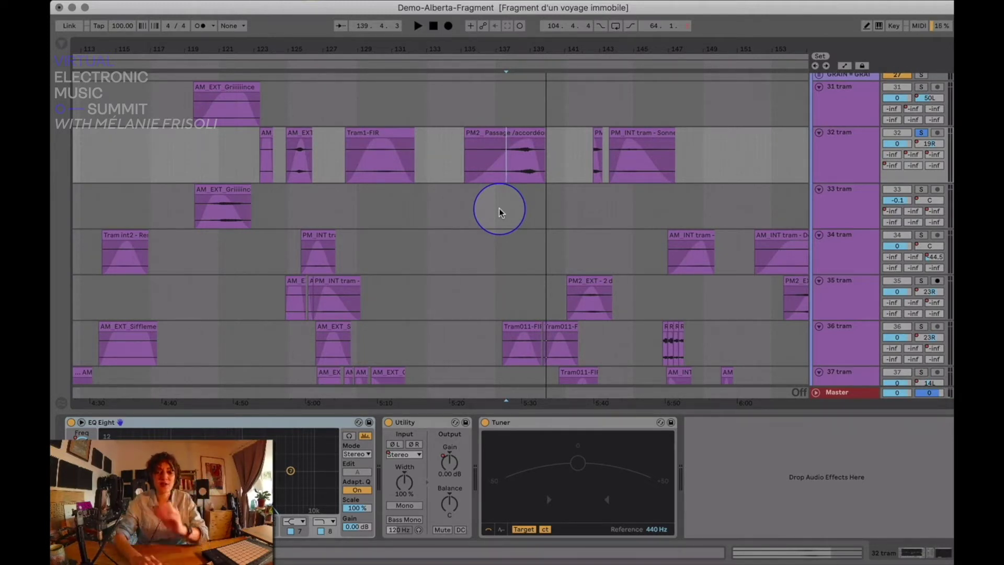
{"action": "scroll", "coordinate": [499, 212], "scroll_direction": "down", "scroll_amount": 2}
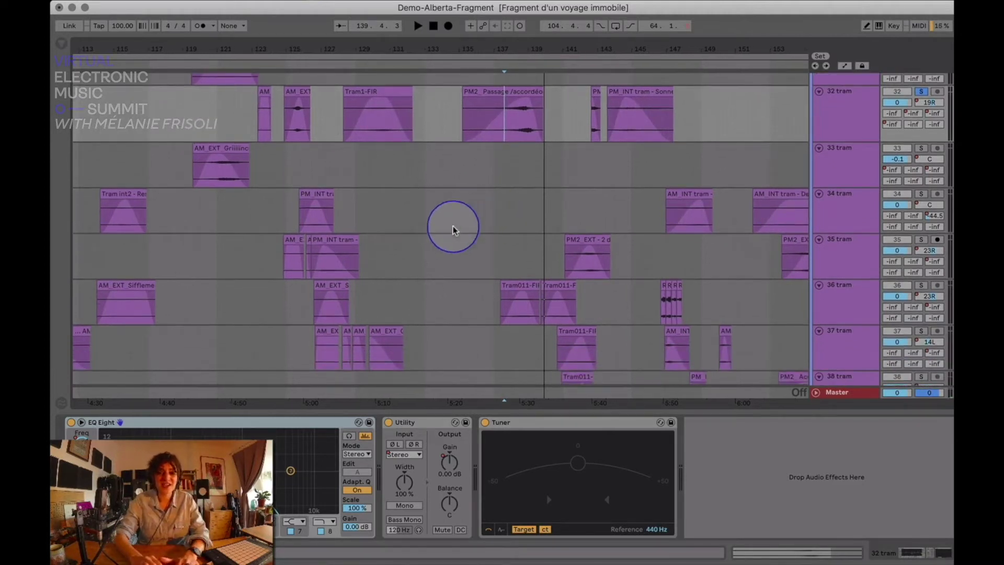
{"action": "left_click", "coordinate": [330, 240]}
{"action": "key", "text": "space"}
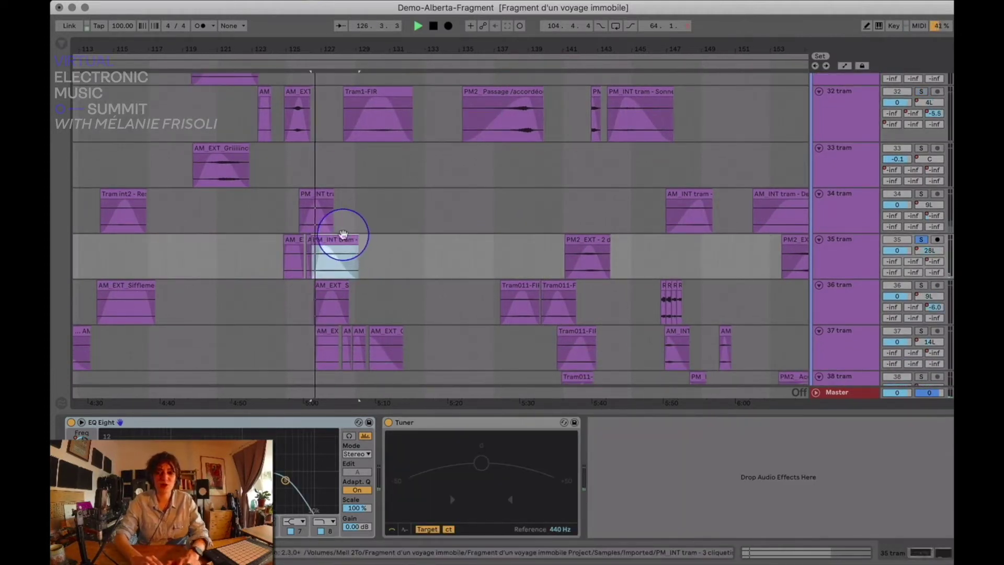
Solo the whole TRAM group and listen to its layered clips up to about bar 139
{"action": "scroll", "coordinate": [341, 231], "scroll_direction": "left", "scroll_amount": 3}
{"action": "scroll", "coordinate": [795, 215], "scroll_direction": "up", "scroll_amount": 10}
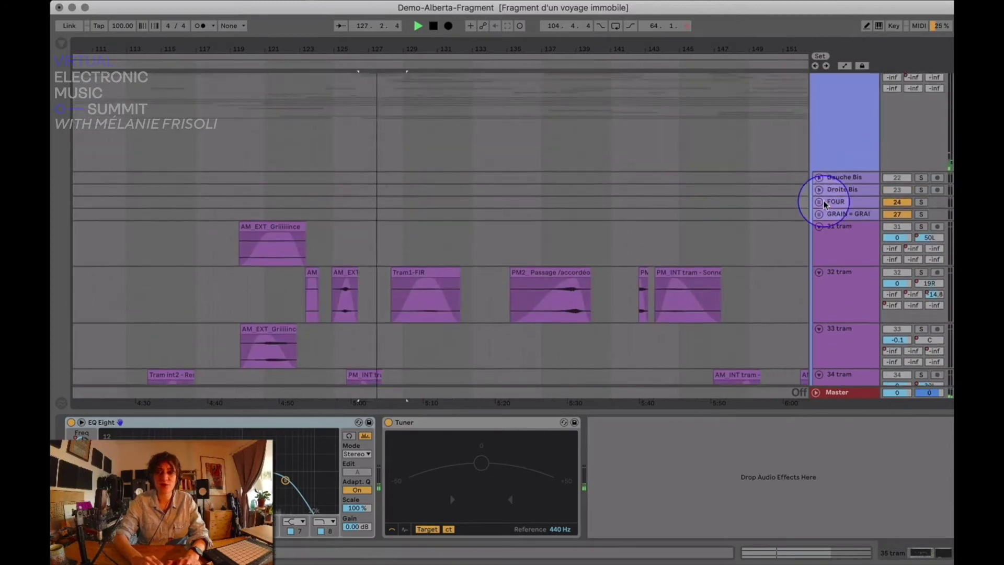
{"action": "left_click", "coordinate": [921, 137]}
{"action": "left_click_drag", "start_coordinate": [437, 46], "coordinate": [453, 82]}
{"action": "scroll", "coordinate": [451, 178], "scroll_direction": "down", "scroll_amount": 10}
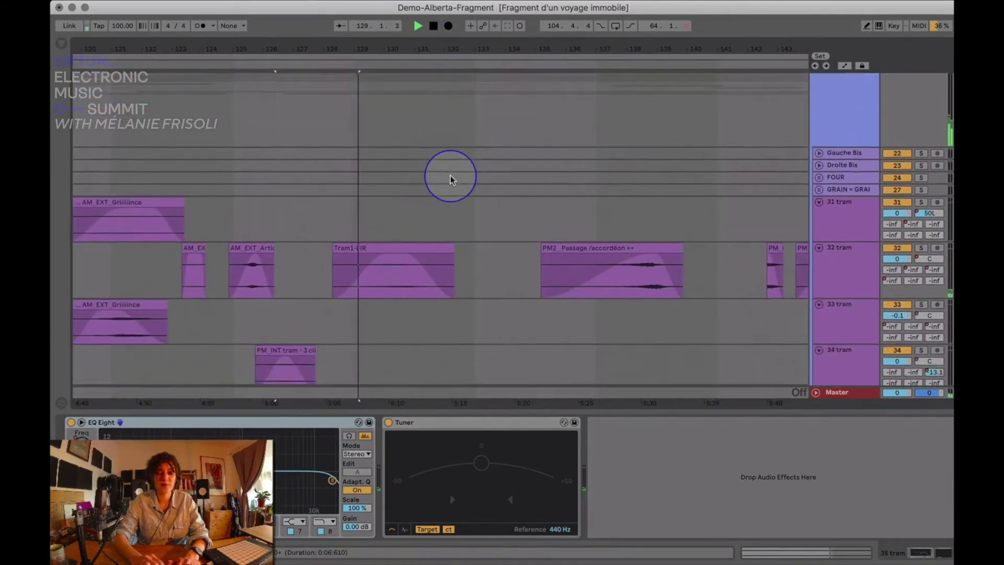
{"action": "scroll", "coordinate": [451, 180], "scroll_direction": "down", "scroll_amount": 2}
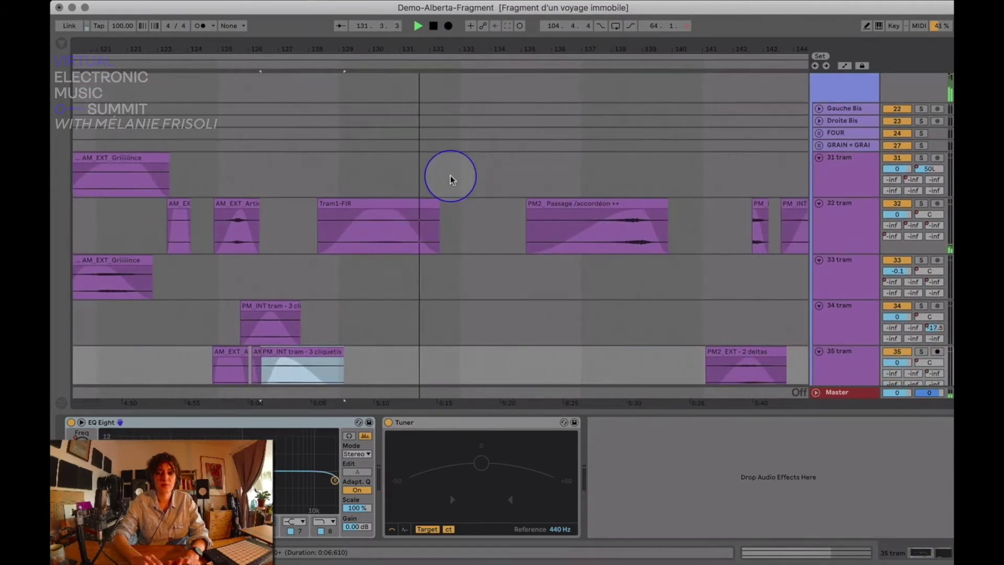
{"action": "scroll", "coordinate": [451, 180], "scroll_direction": "down", "scroll_amount": 6}
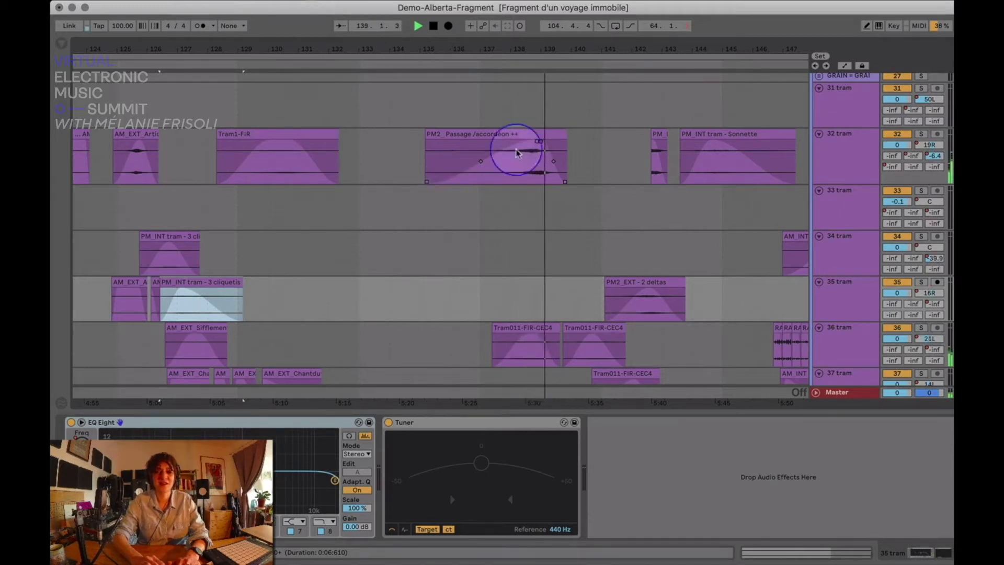
{"action": "scroll", "coordinate": [667, 148], "scroll_direction": "up", "scroll_amount": 5}
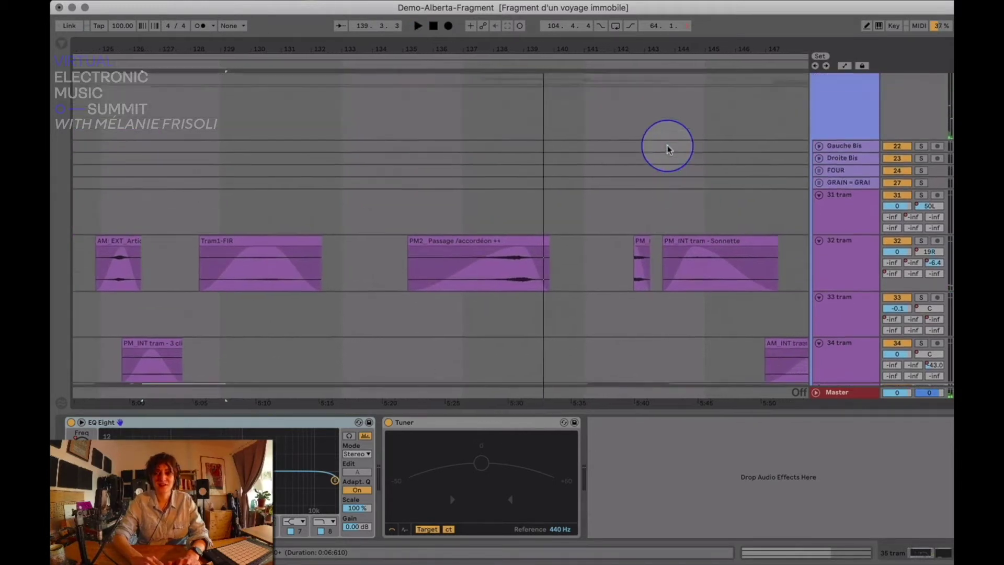
Fold the TRAM group and unfold the 63 VOICES group
{"action": "scroll", "coordinate": [923, 90], "scroll_direction": "up", "scroll_amount": 2}
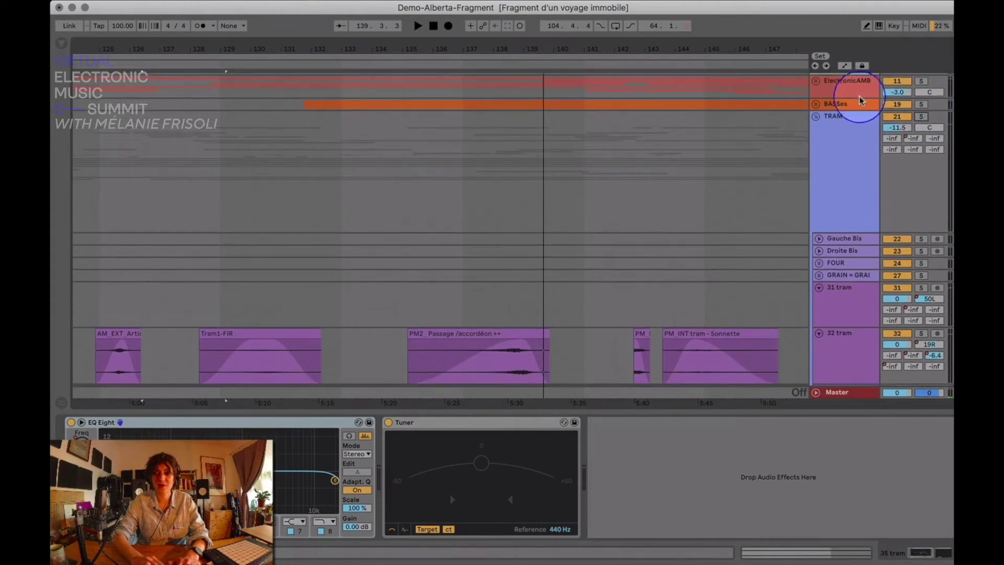
{"action": "left_click", "coordinate": [820, 116]}
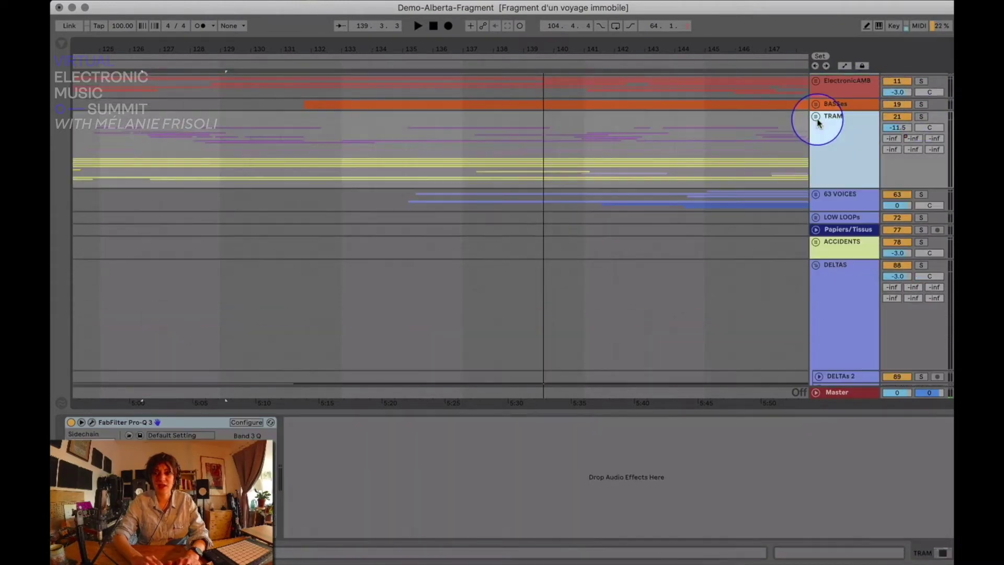
{"action": "left_click", "coordinate": [817, 195]}
{"action": "scroll", "coordinate": [728, 131], "scroll_direction": "right", "scroll_amount": 5}
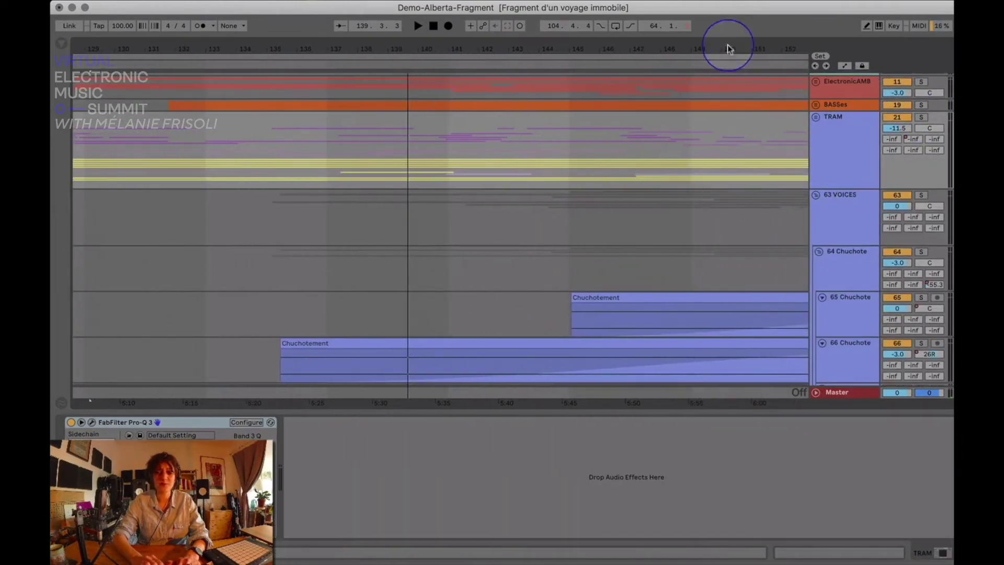
Select the 64 Chuchote group and look over the voice clips of the 63 VOICES group up to the CODA marker
{"action": "left_click_drag", "start_coordinate": [729, 44], "coordinate": [738, 45]}
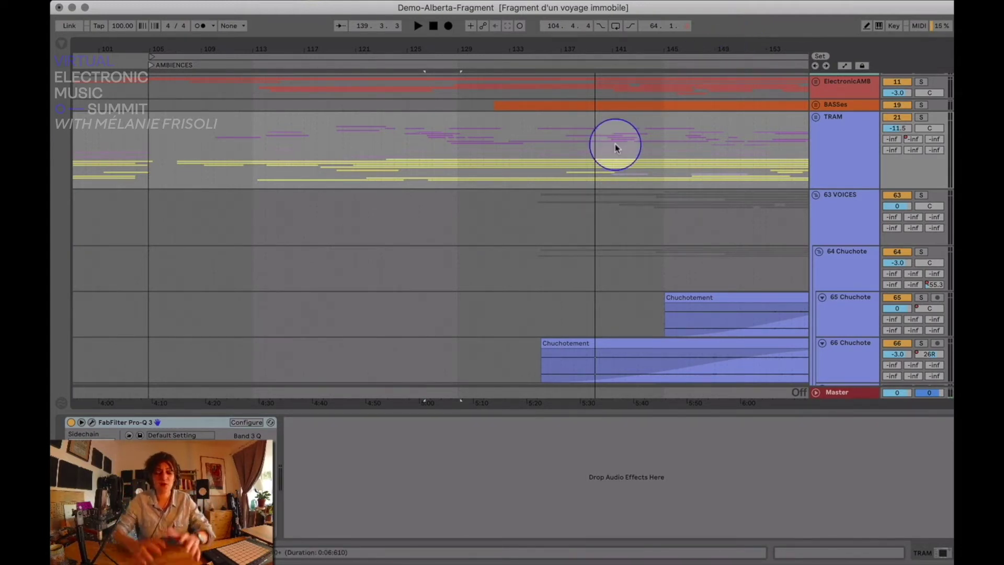
{"action": "scroll", "coordinate": [616, 148], "scroll_direction": "right", "scroll_amount": 8}
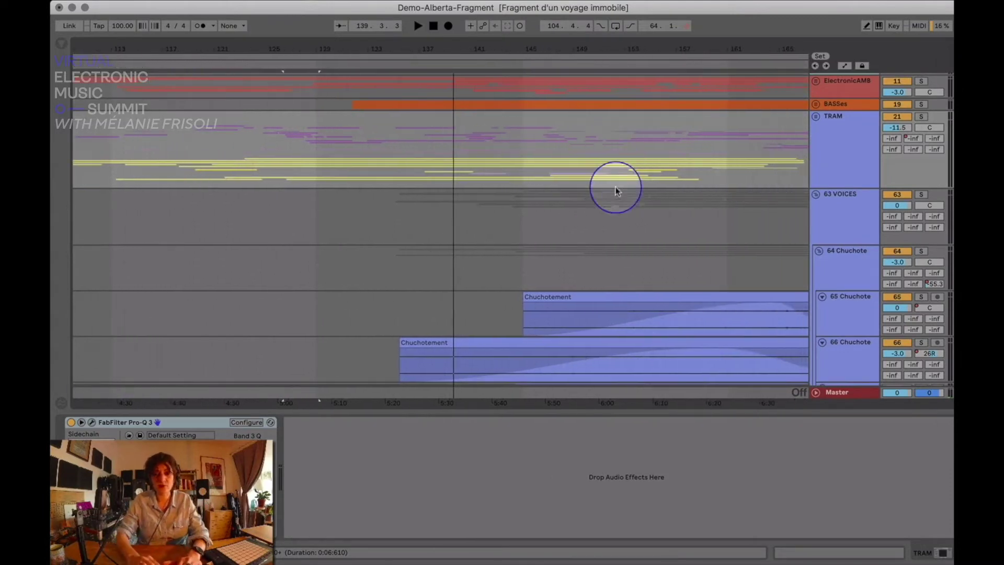
{"action": "scroll", "coordinate": [616, 183], "scroll_direction": "down", "scroll_amount": 3}
{"action": "scroll", "coordinate": [617, 219], "scroll_direction": "right", "scroll_amount": 2}
{"action": "left_click", "coordinate": [855, 199]}
{"action": "scroll", "coordinate": [855, 199], "scroll_direction": "down", "scroll_amount": 8}
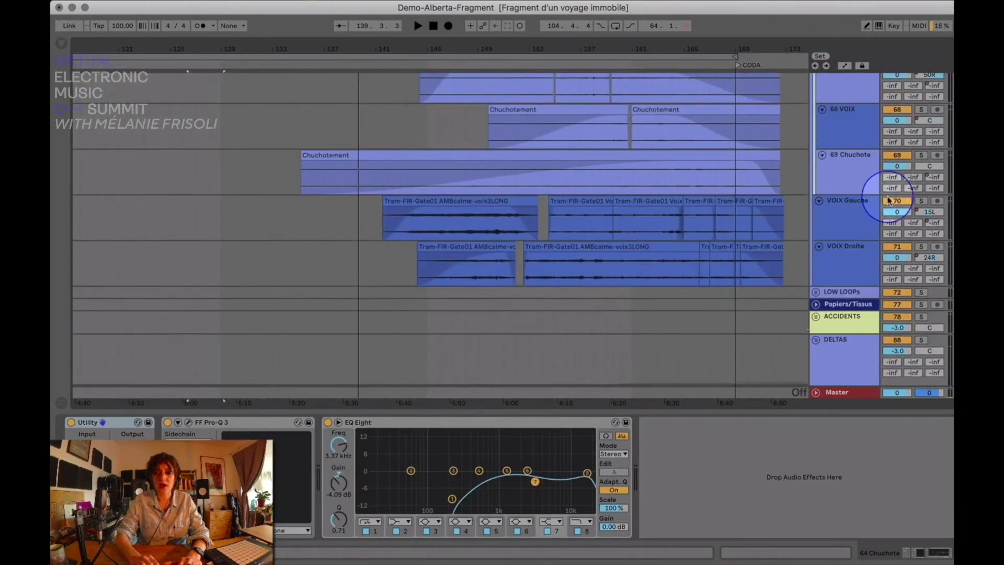
Solo VOIX Gauche and VOIX Droite together, listen to them between about bar 145 and bar 158, and clear their solo
{"action": "left_click", "coordinate": [921, 201]}
{"action": "left_click", "coordinate": [921, 247]}
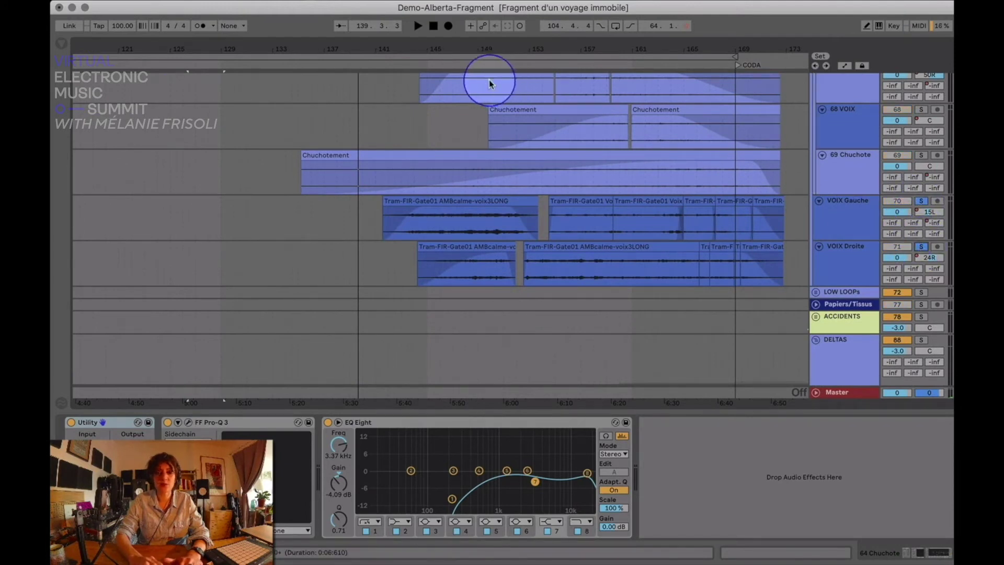
{"action": "left_click", "coordinate": [435, 63]}
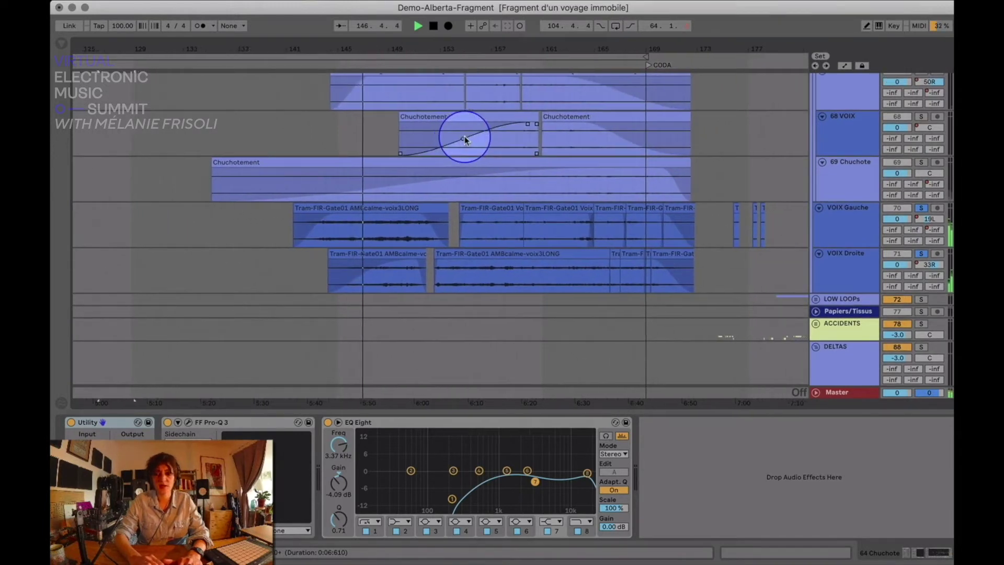
{"action": "scroll", "coordinate": [518, 144], "scroll_direction": "down", "scroll_amount": 3}
{"action": "left_click", "coordinate": [460, 66]}
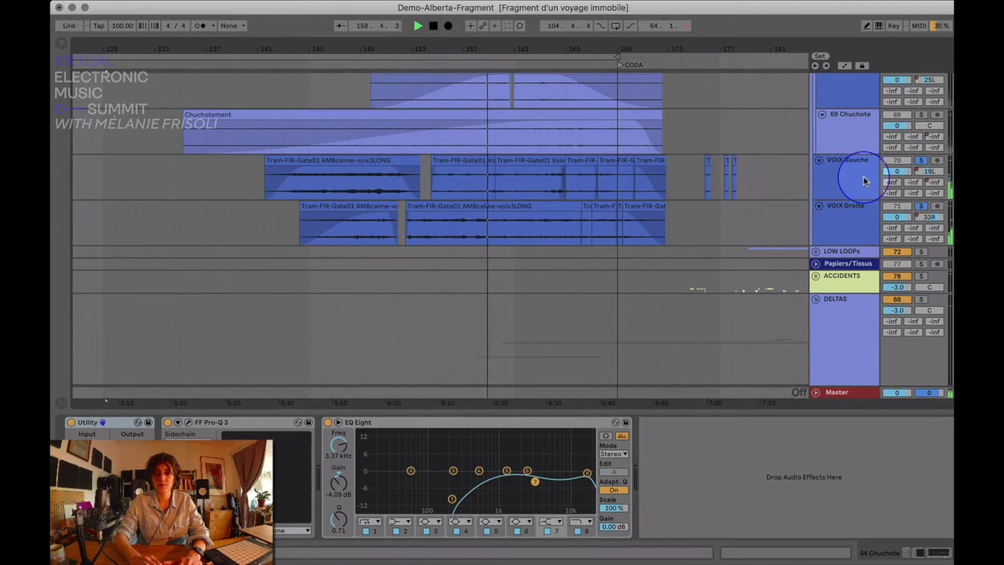
{"action": "key", "text": "space"}
{"action": "left_click", "coordinate": [923, 162]}
Solo the 64 Chuchote group and listen to the whisper layers from about bar 155 to bar 159
{"action": "scroll", "coordinate": [895, 184], "scroll_direction": "up", "scroll_amount": 10}
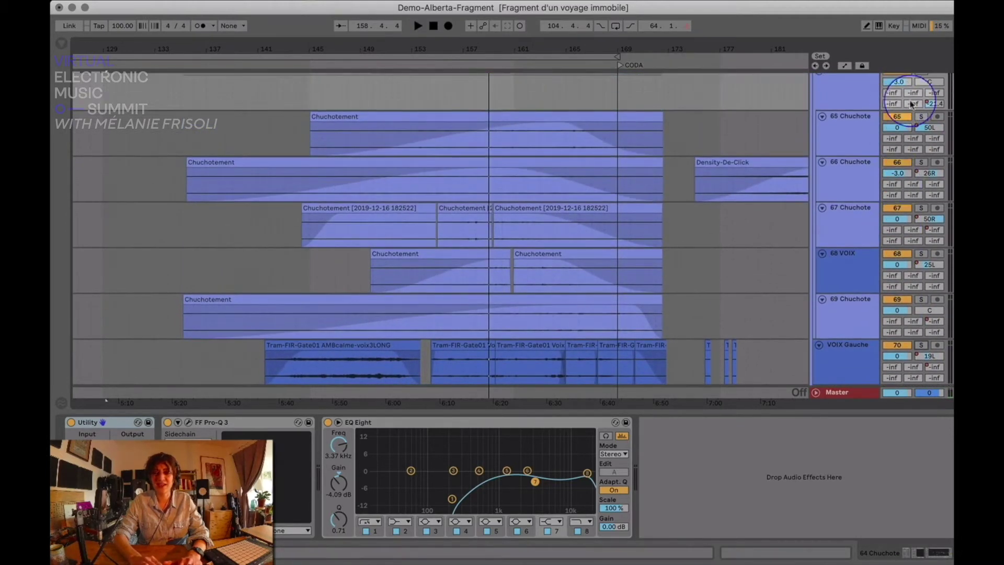
{"action": "scroll", "coordinate": [913, 100], "scroll_direction": "up", "scroll_amount": 1}
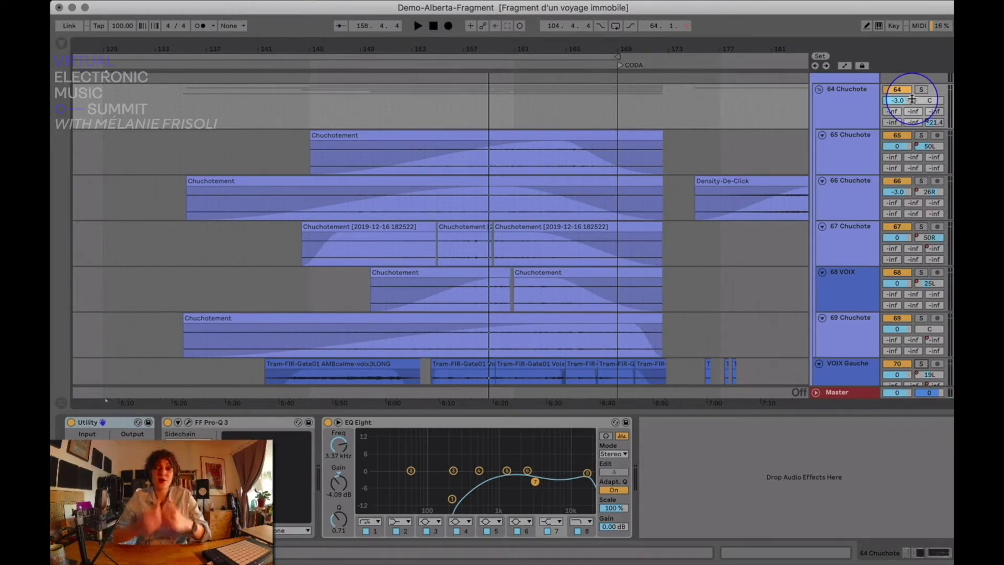
{"action": "left_click", "coordinate": [920, 89]}
{"action": "scroll", "coordinate": [648, 104], "scroll_direction": "right", "scroll_amount": 3}
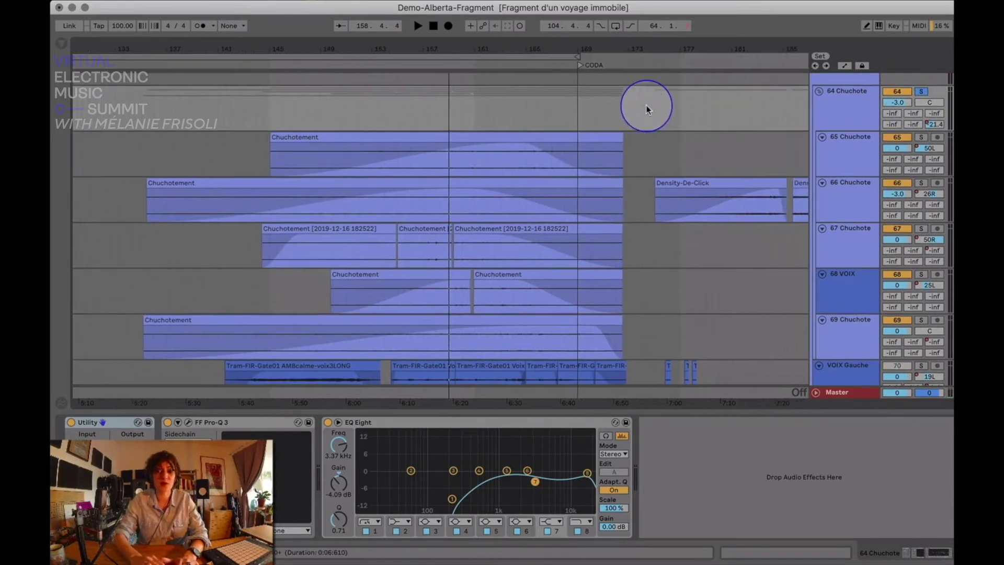
{"action": "left_click_drag", "start_coordinate": [475, 45], "coordinate": [475, 58]}
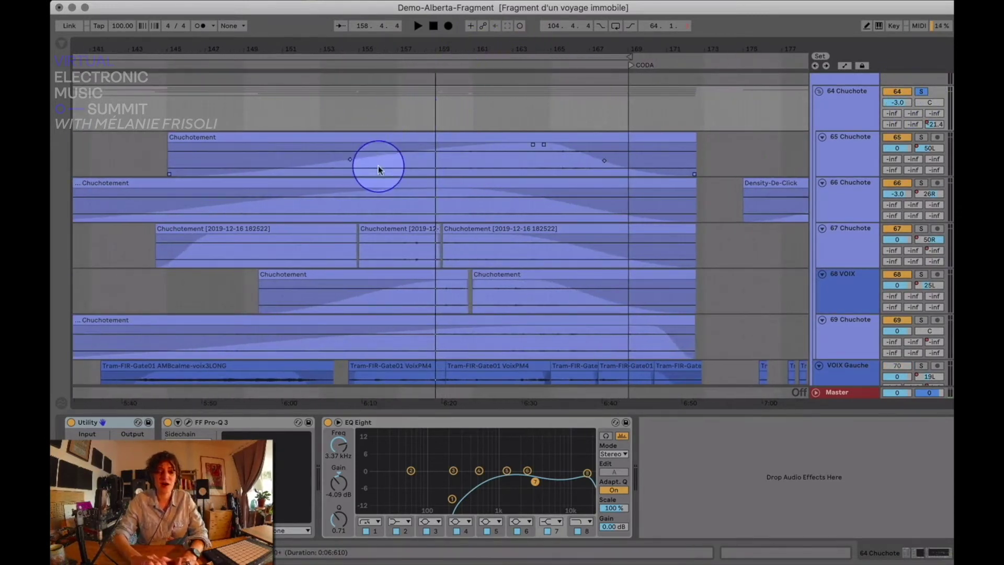
{"action": "left_click", "coordinate": [377, 64]}
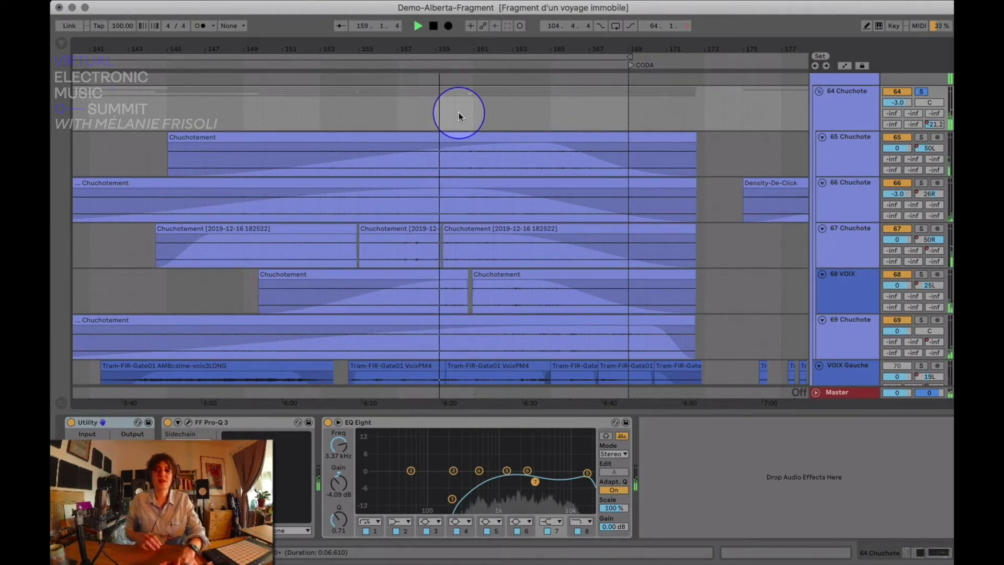
{"action": "key", "text": "space"}
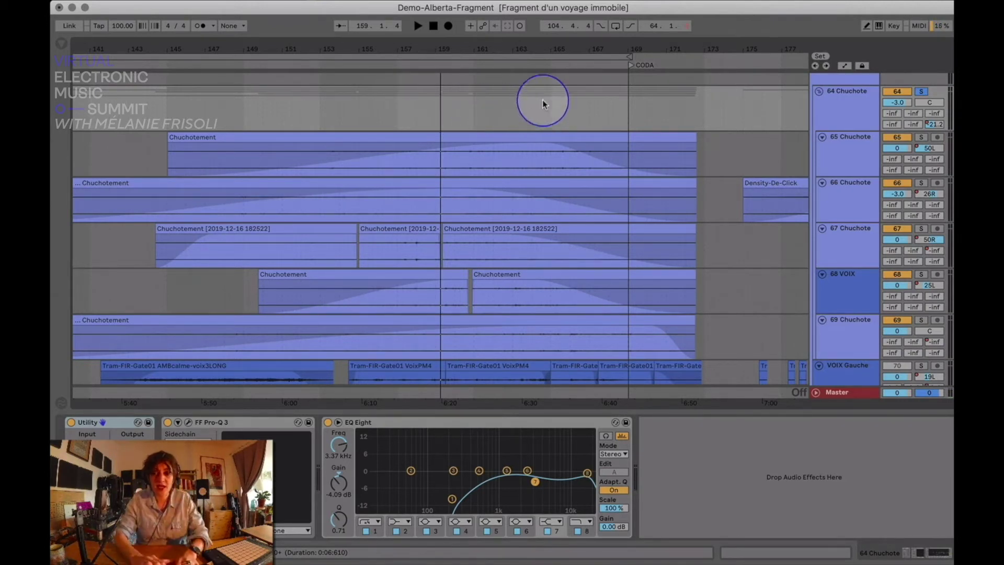
Solo the whole 63 VOICES group in place of 64 Chuchote and start playback from about bar 126
{"action": "scroll", "coordinate": [624, 92], "scroll_direction": "up", "scroll_amount": 2}
{"action": "scroll", "coordinate": [913, 121], "scroll_direction": "up", "scroll_amount": 3}
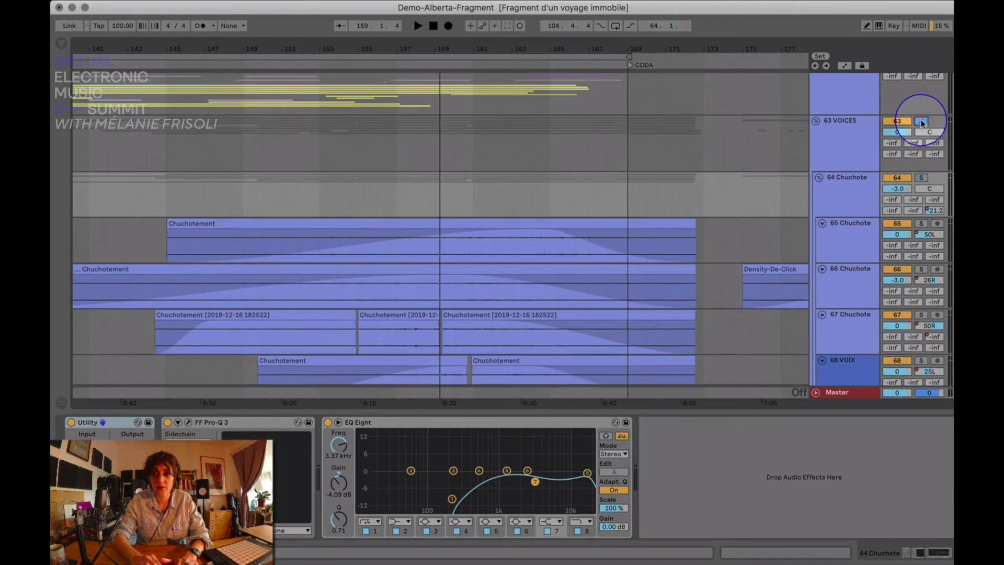
{"action": "left_click", "coordinate": [921, 121]}
{"action": "key", "text": "space"}
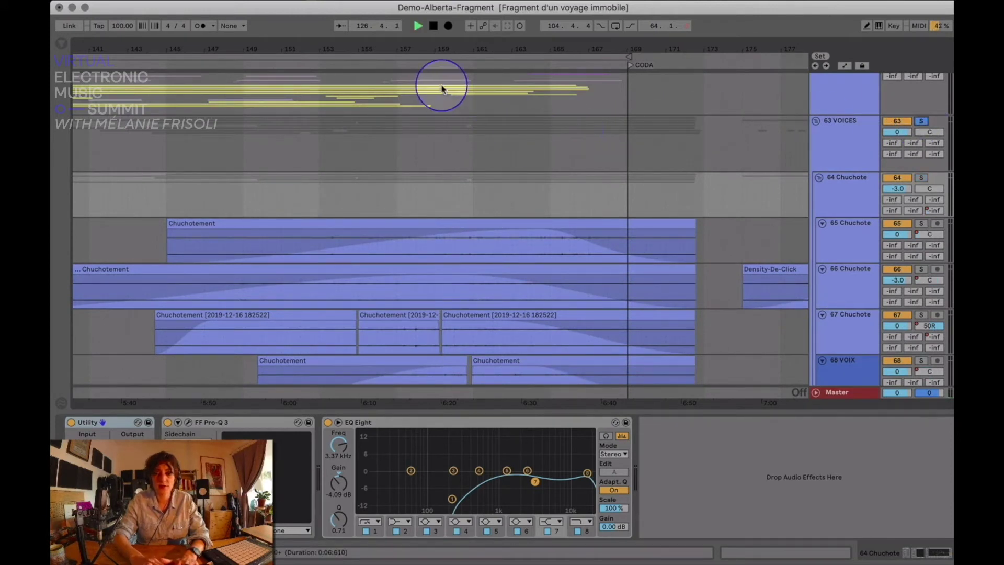
Play from about bar 157, adding the BASSes, TRAM, ElectronicAMB and AMBIANCES groups to the 63 VOICES solo, and stop at about bar 165
{"action": "key", "text": "space"}
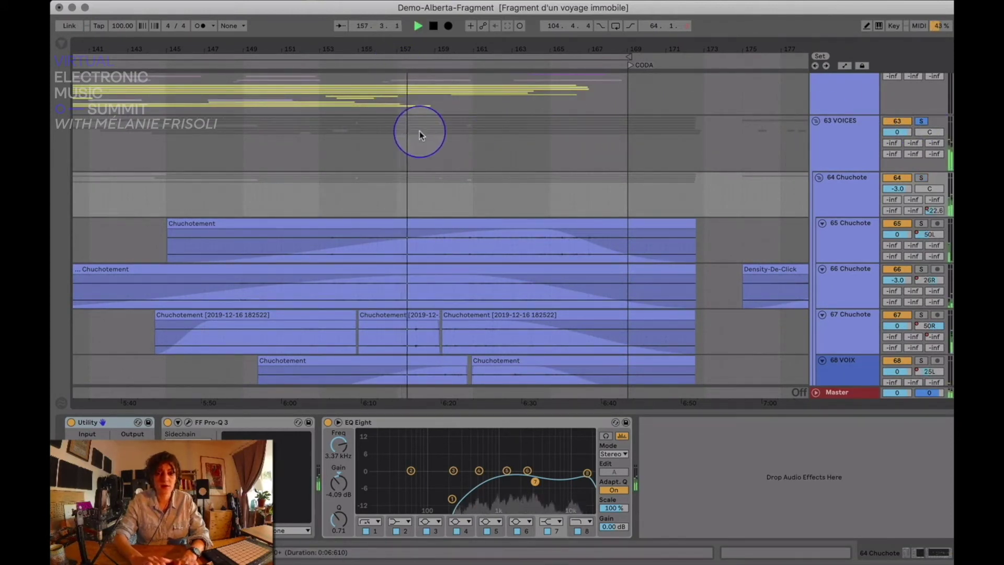
{"action": "scroll", "coordinate": [438, 155], "scroll_direction": "up", "scroll_amount": 3}
{"action": "scroll", "coordinate": [438, 155], "scroll_direction": "up", "scroll_amount": 1}
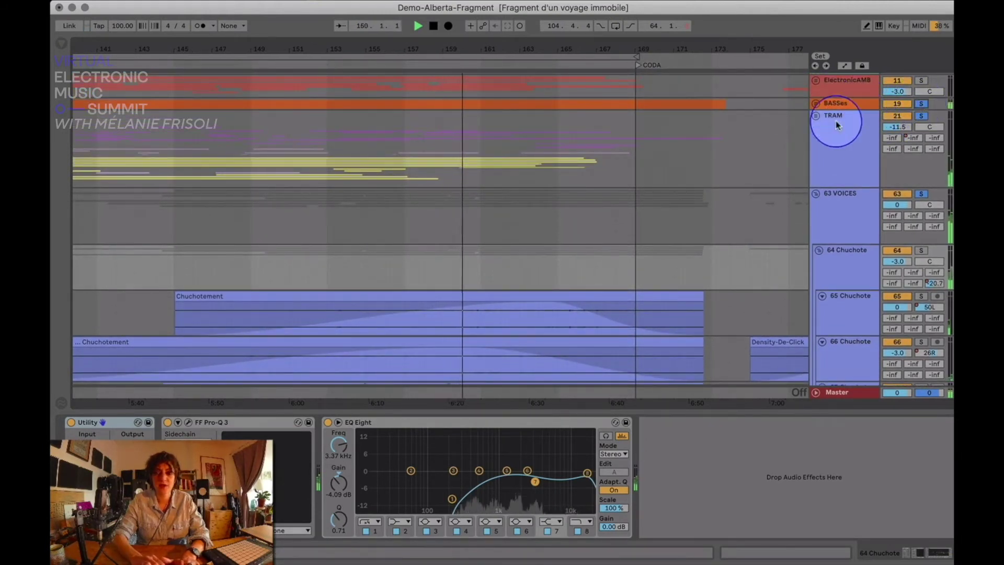
{"action": "scroll", "coordinate": [921, 105], "scroll_direction": "up", "scroll_amount": 1}
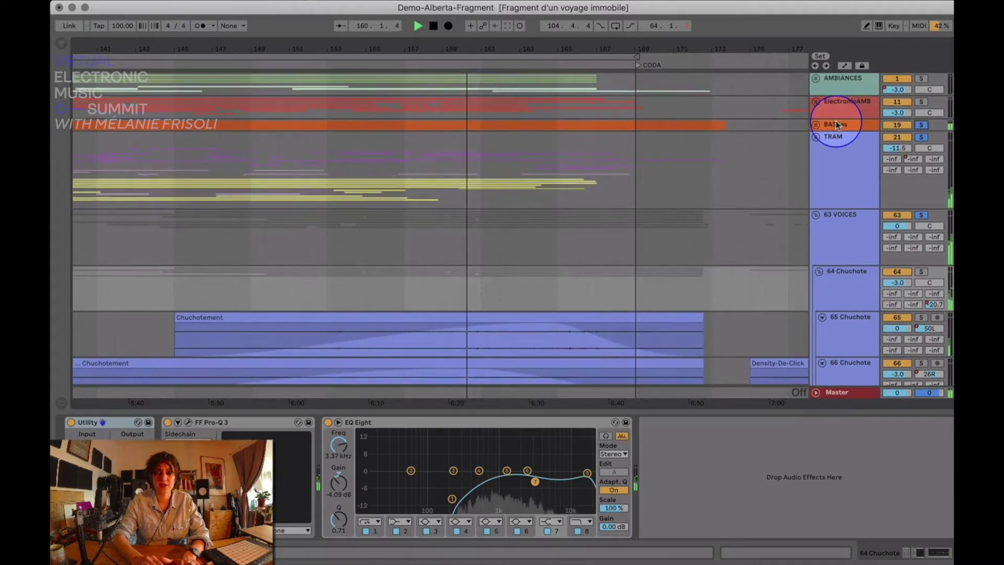
{"action": "left_click", "coordinate": [922, 79]}
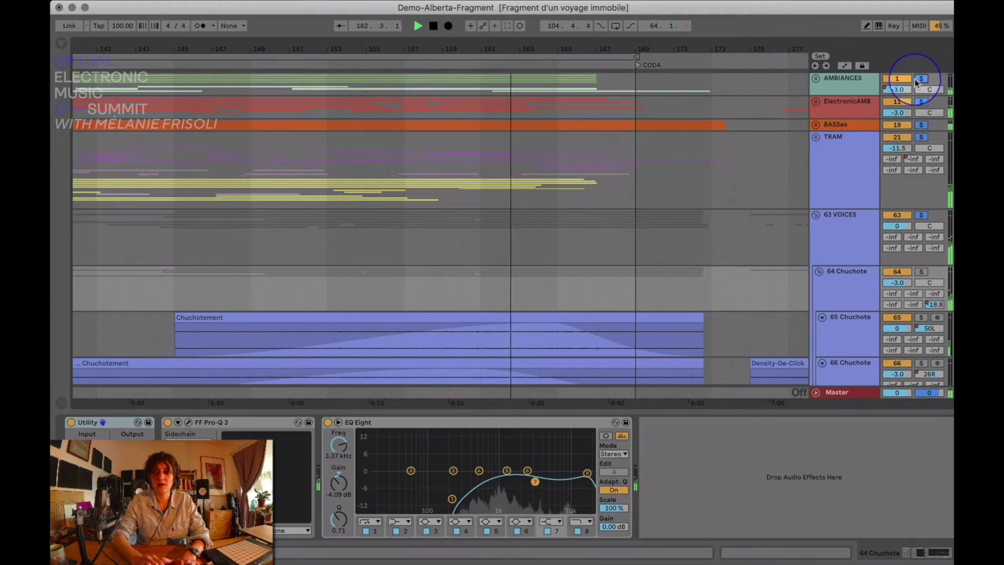
{"action": "scroll", "coordinate": [730, 99], "scroll_direction": "down", "scroll_amount": 1}
{"action": "scroll", "coordinate": [731, 102], "scroll_direction": "down", "scroll_amount": 5}
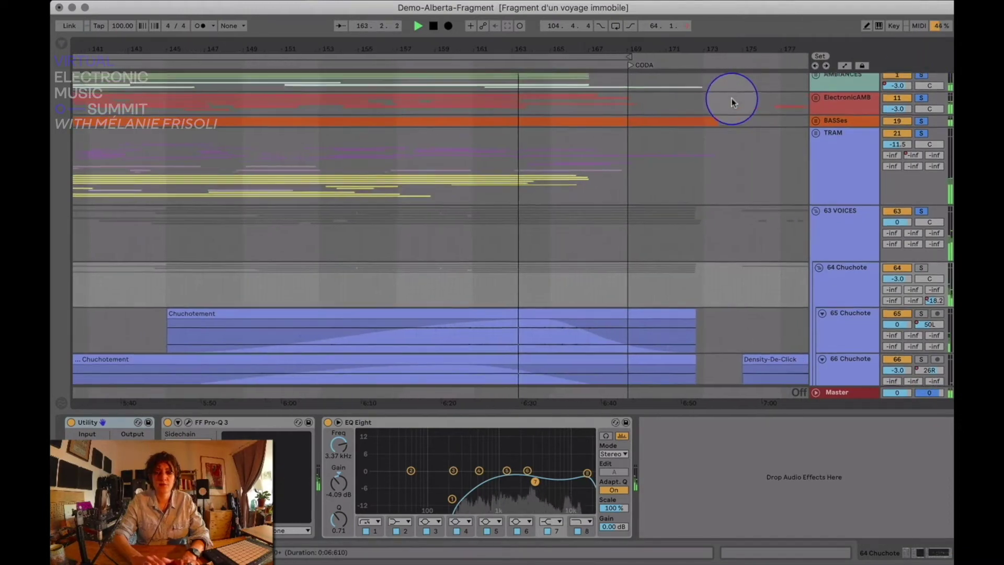
{"action": "scroll", "coordinate": [731, 100], "scroll_direction": "left", "scroll_amount": 1}
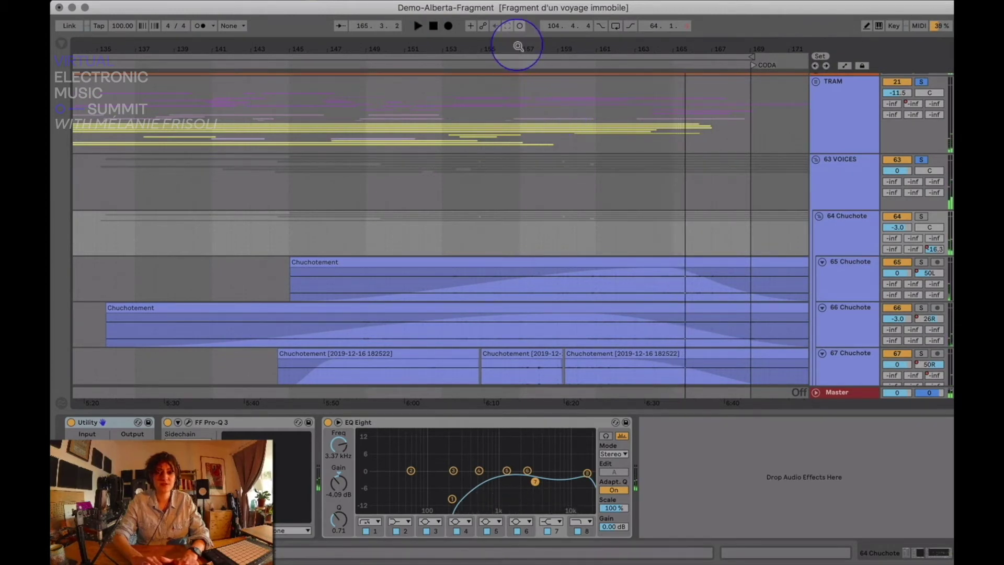
Hide the device view, unfold the TRAM group and look over its clips between the AMBIENCES and CODA markers down to VoiceNoise
{"action": "left_click_drag", "start_coordinate": [518, 45], "coordinate": [518, 37]}
{"action": "left_click_drag", "start_coordinate": [571, 411], "coordinate": [575, 415]}
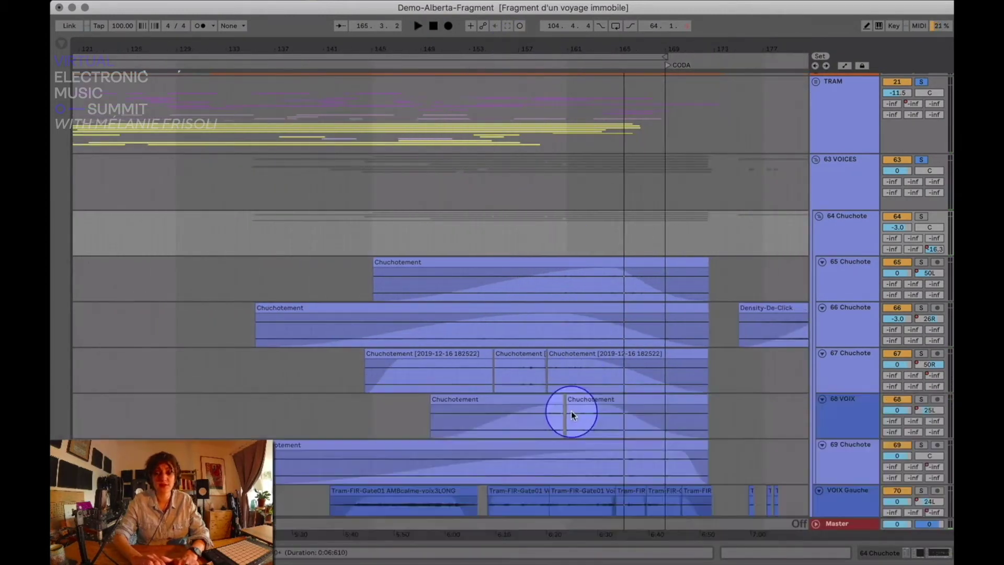
{"action": "scroll", "coordinate": [574, 415], "scroll_direction": "down", "scroll_amount": 10}
{"action": "scroll", "coordinate": [574, 410], "scroll_direction": "up", "scroll_amount": 15}
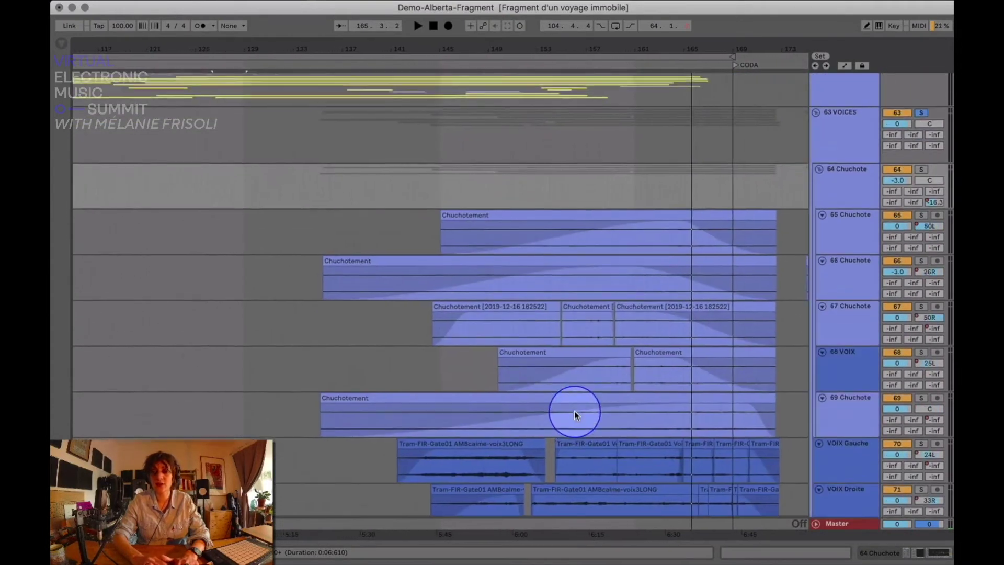
{"action": "scroll", "coordinate": [607, 354], "scroll_direction": "left", "scroll_amount": 5}
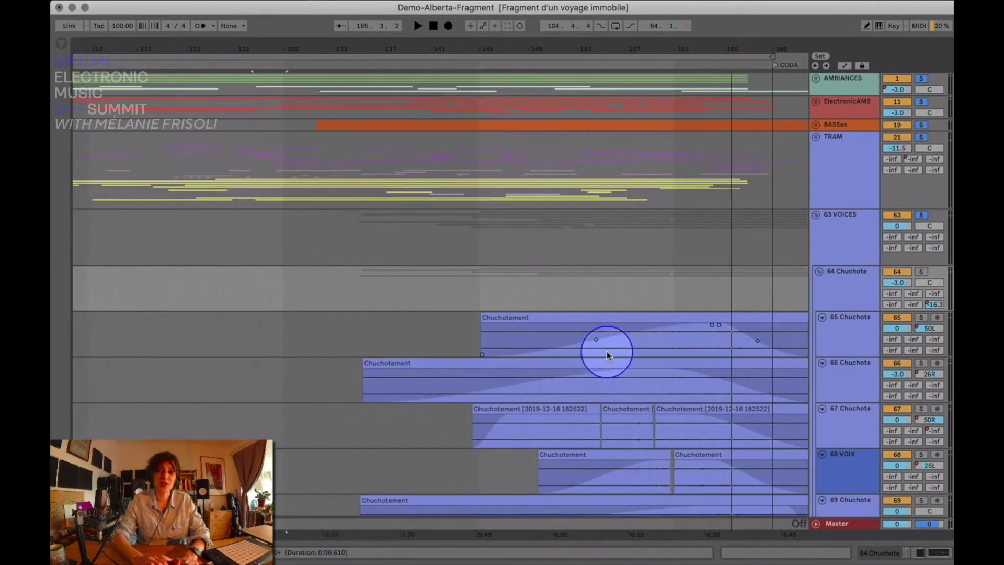
{"action": "left_click_drag", "start_coordinate": [590, 50], "coordinate": [595, 40]}
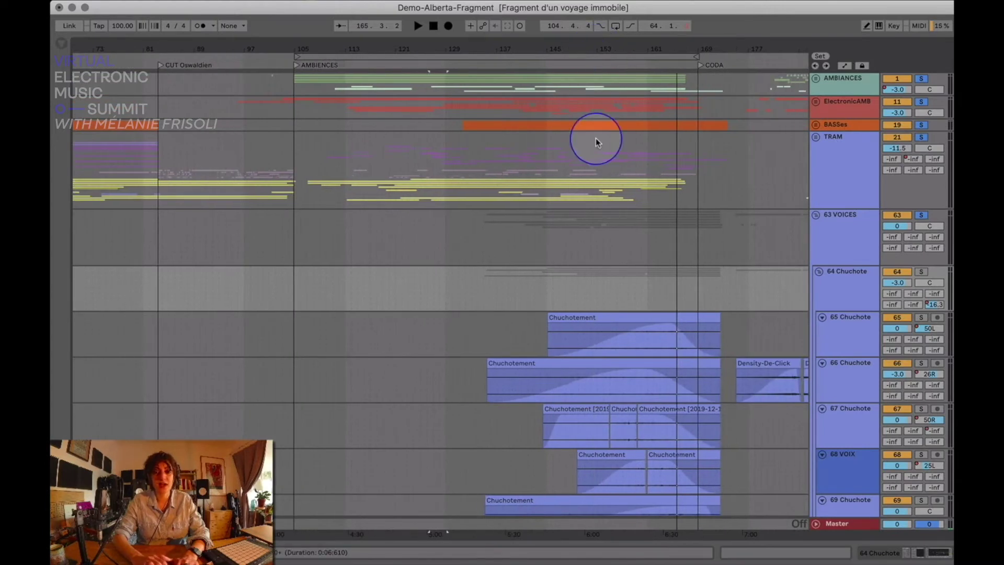
{"action": "left_click", "coordinate": [816, 138]}
{"action": "scroll", "coordinate": [640, 184], "scroll_direction": "down", "scroll_amount": 15}
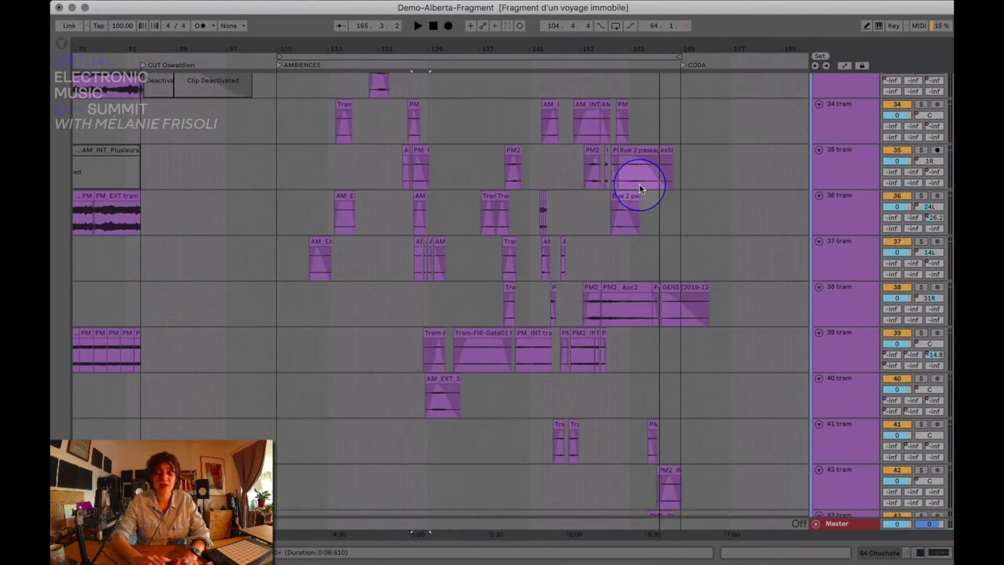
{"action": "scroll", "coordinate": [639, 185], "scroll_direction": "down", "scroll_amount": 10}
{"action": "scroll", "coordinate": [510, 273], "scroll_direction": "down", "scroll_amount": 3}
Solo the VoiceNoise group and listen from the Tram-FIR-Gate01 EngueuladeChauffeur clip at about bar 128 to about bar 133
{"action": "left_click", "coordinate": [419, 187]}
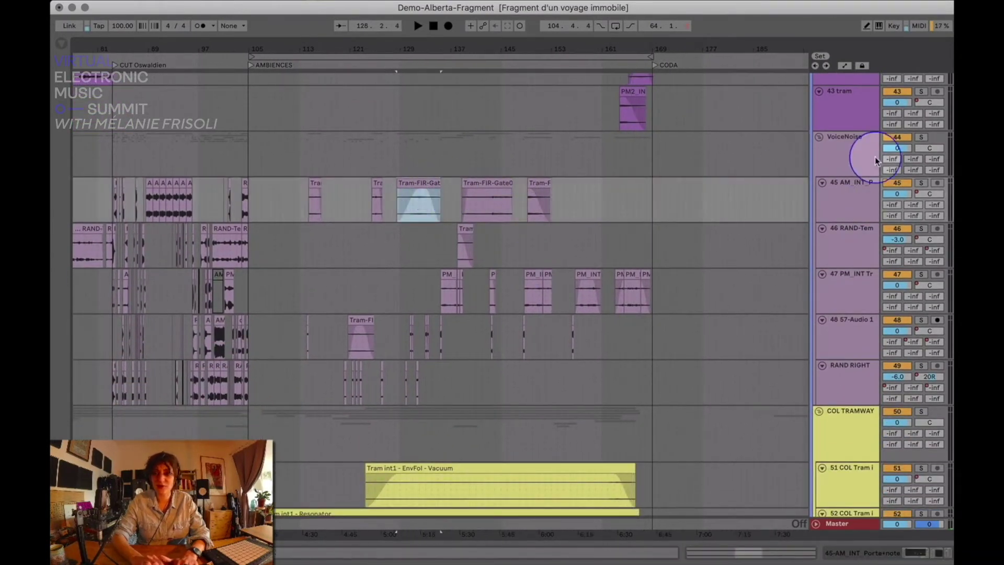
{"action": "left_click", "coordinate": [856, 147]}
{"action": "left_click", "coordinate": [922, 137]}
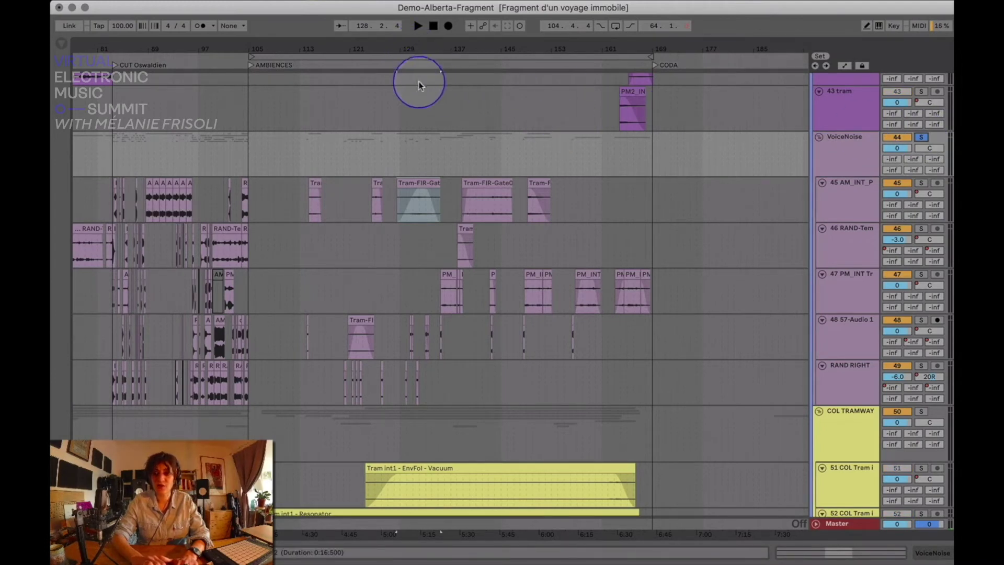
{"action": "left_click_drag", "start_coordinate": [405, 52], "coordinate": [408, 59]}
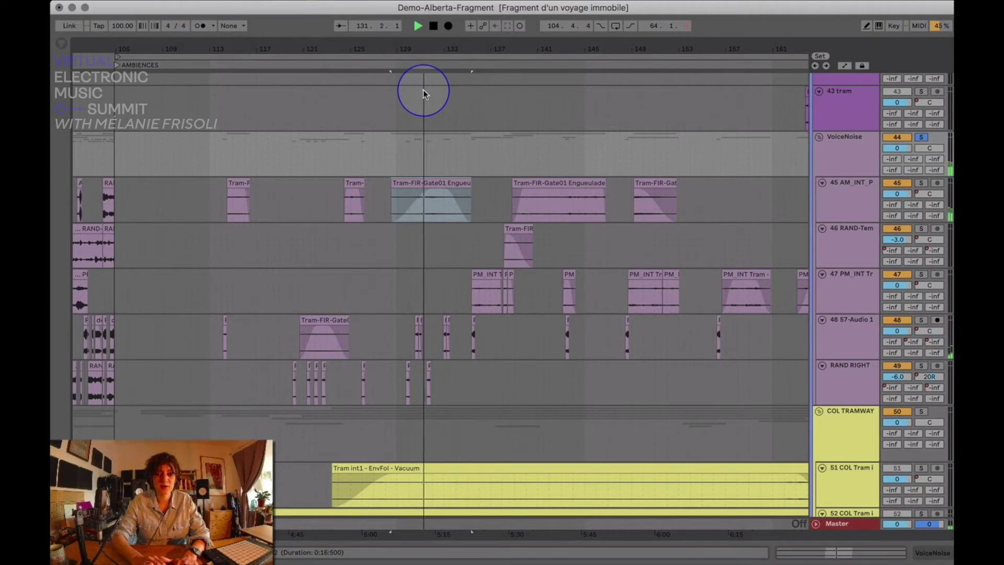
{"action": "left_click_drag", "start_coordinate": [403, 49], "coordinate": [462, 105]}
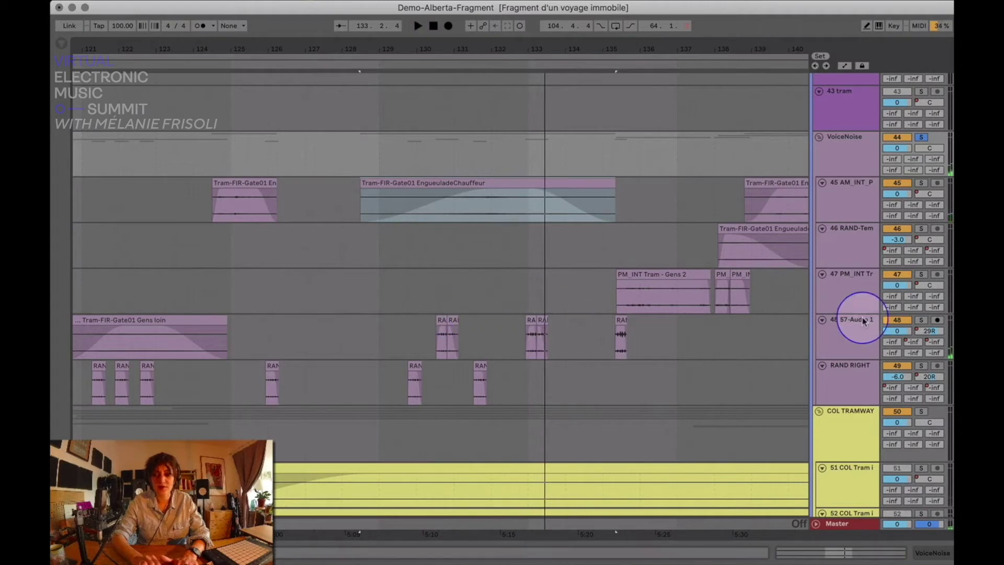
Solo 48 57-Audio 1 and RAND RIGHT together and listen to their short clips from about bar 129 to bar 133
{"action": "left_click", "coordinate": [921, 320]}
{"action": "left_click", "coordinate": [426, 326]}
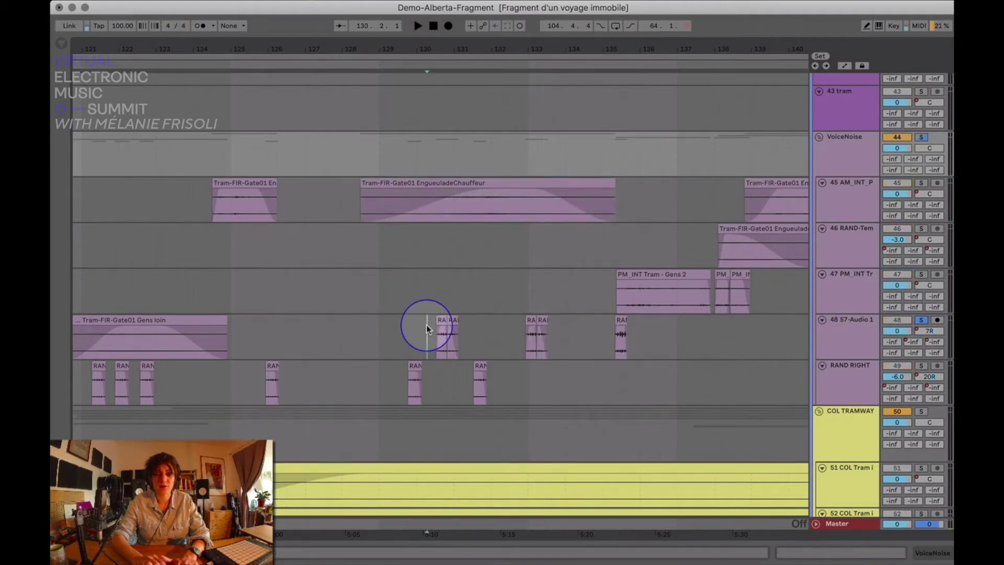
{"action": "left_click", "coordinate": [921, 366]}
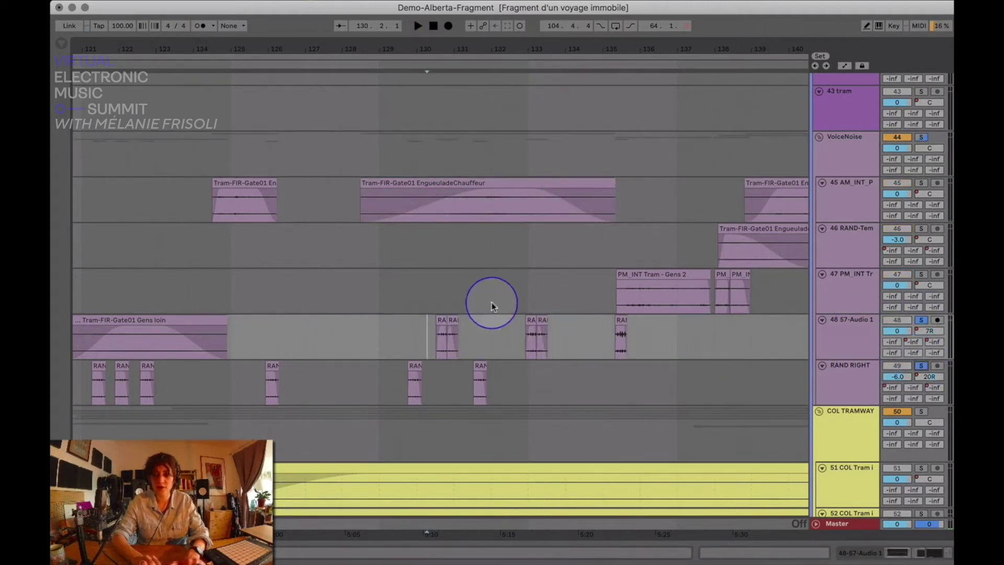
{"action": "left_click_drag", "start_coordinate": [571, 326], "coordinate": [406, 386]}
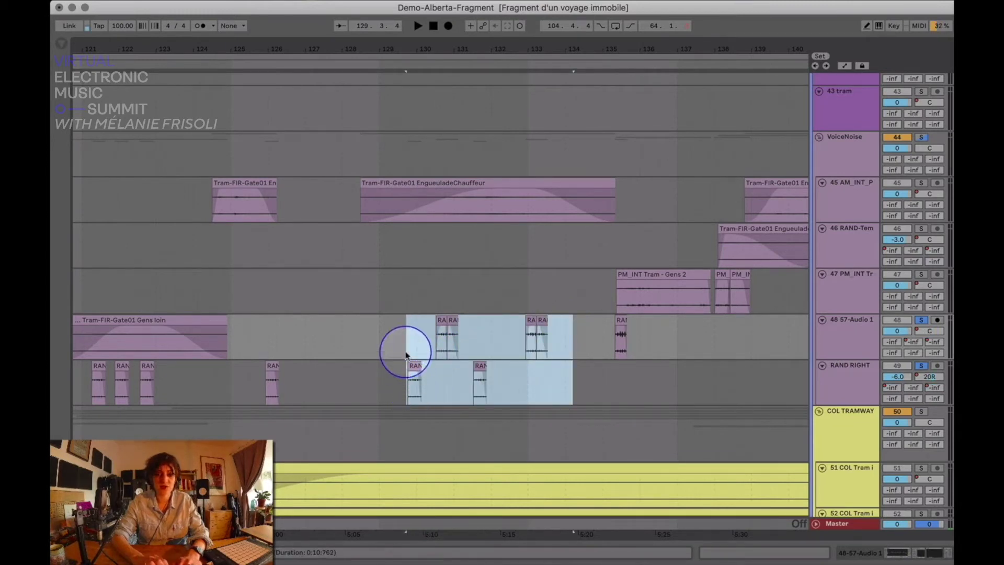
{"action": "key", "text": "space"}
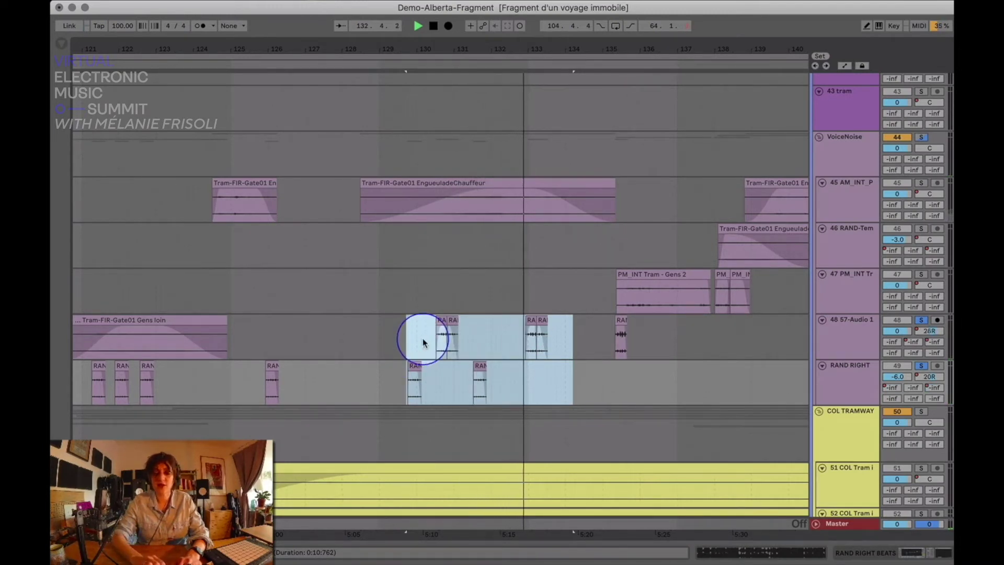
Clear all solos and play the full mix from about bar 129 to bar 136, following the tram, VoiceNoise and COL TRAMWAY clips
{"action": "left_click", "coordinate": [922, 320]}
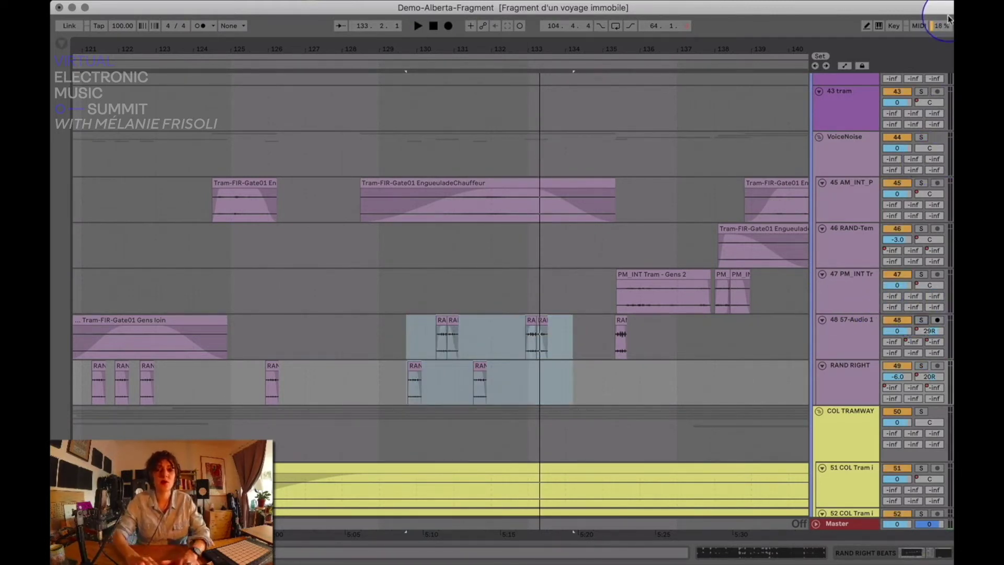
{"action": "scroll", "coordinate": [557, 45], "scroll_direction": "down", "scroll_amount": 5}
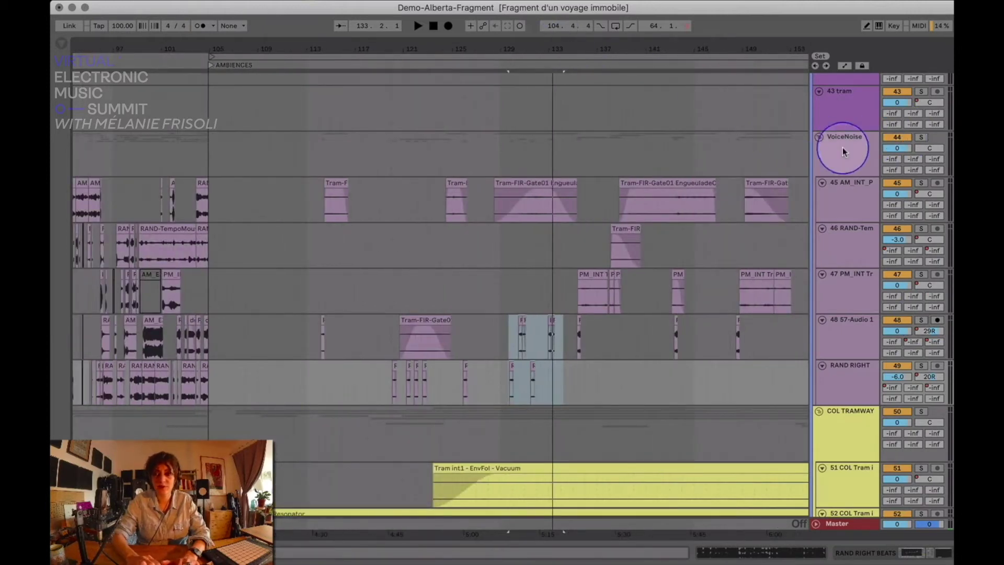
{"action": "scroll", "coordinate": [832, 151], "scroll_direction": "up", "scroll_amount": 3}
{"action": "scroll", "coordinate": [674, 181], "scroll_direction": "up", "scroll_amount": 10}
{"action": "key", "text": "space"}
{"action": "scroll", "coordinate": [600, 171], "scroll_direction": "down", "scroll_amount": 7}
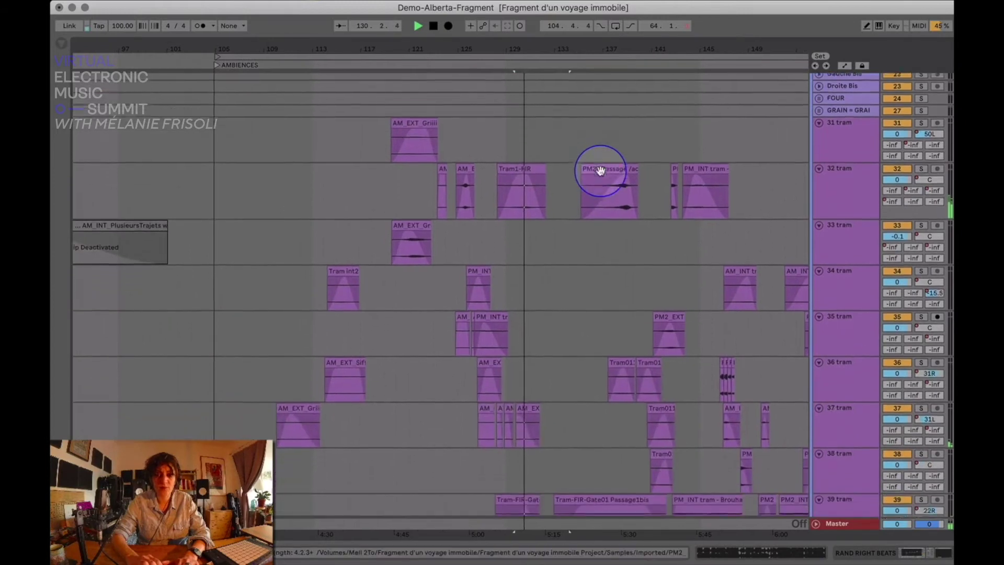
{"action": "scroll", "coordinate": [600, 172], "scroll_direction": "down", "scroll_amount": 7}
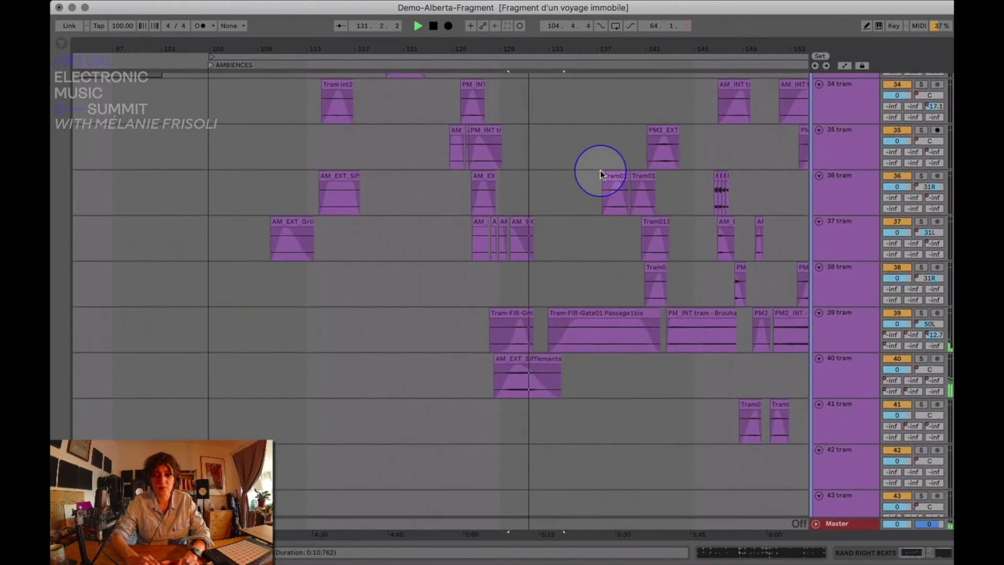
{"action": "scroll", "coordinate": [600, 173], "scroll_direction": "down", "scroll_amount": 14}
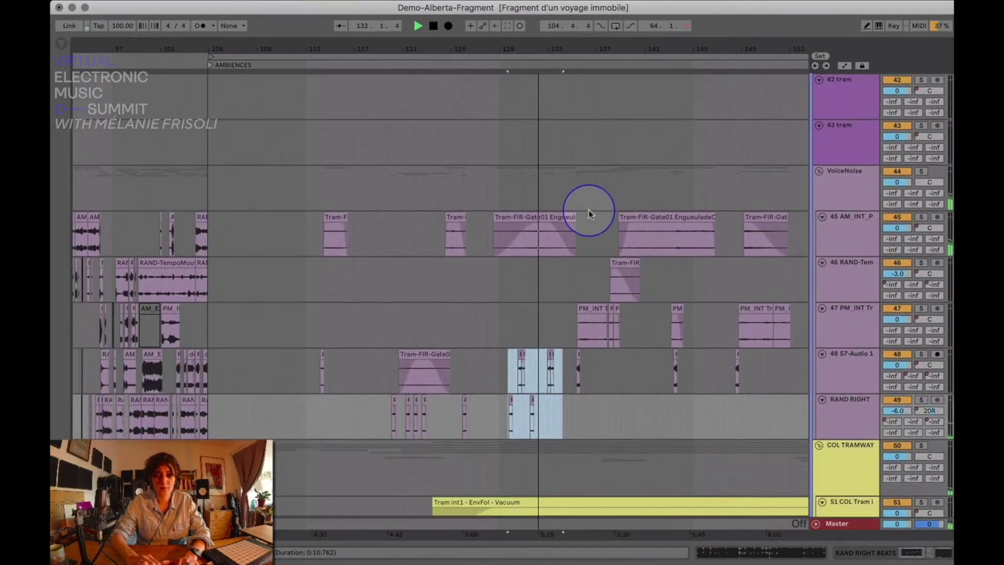
{"action": "scroll", "coordinate": [588, 215], "scroll_direction": "down", "scroll_amount": 4}
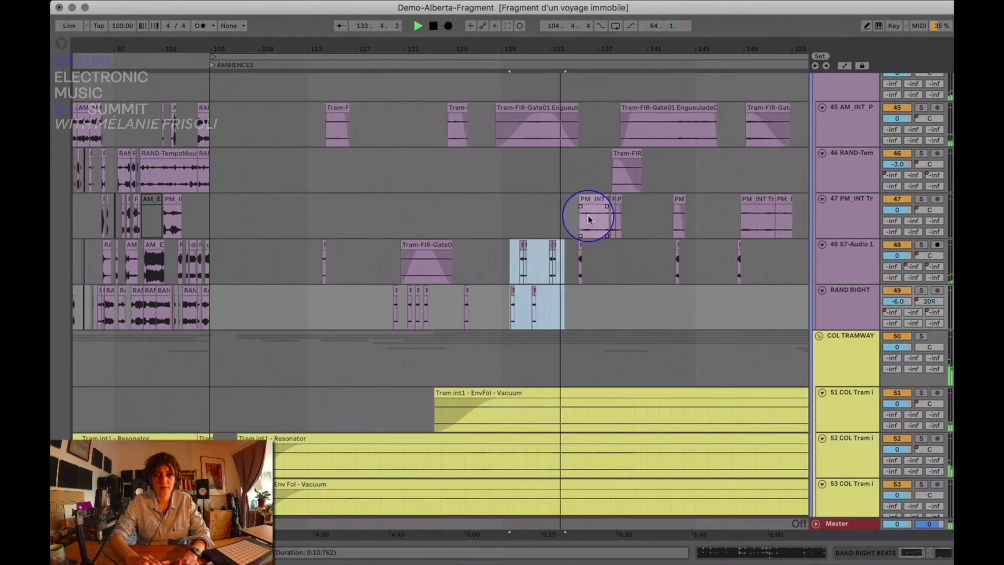
{"action": "scroll", "coordinate": [589, 217], "scroll_direction": "right", "scroll_amount": 4}
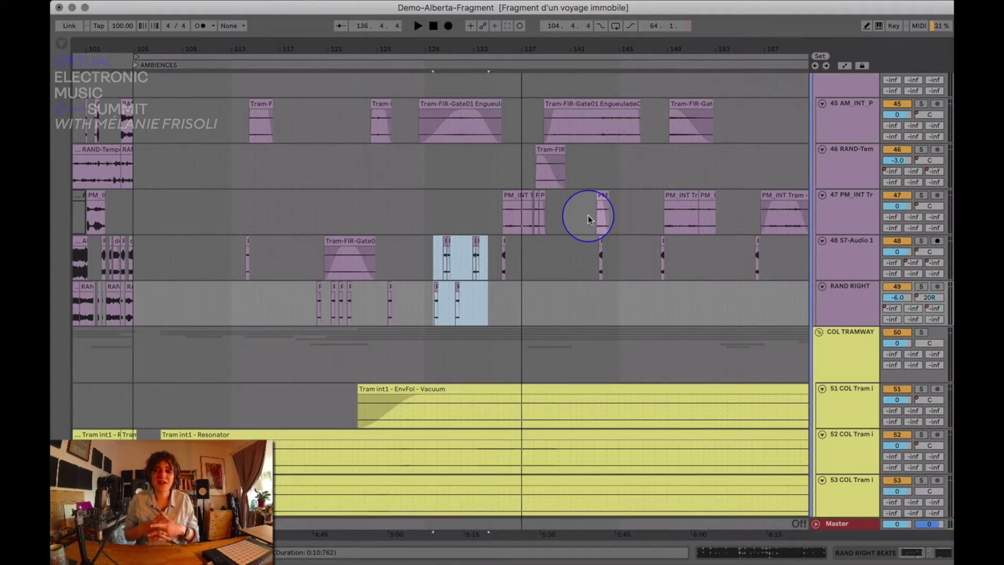
Bring the whole AMBIENCES section into view and return to the AMBIANCES, ElectronicAMB, BASSes and TRAM groups
{"action": "scroll", "coordinate": [588, 219], "scroll_direction": "up", "scroll_amount": 5}
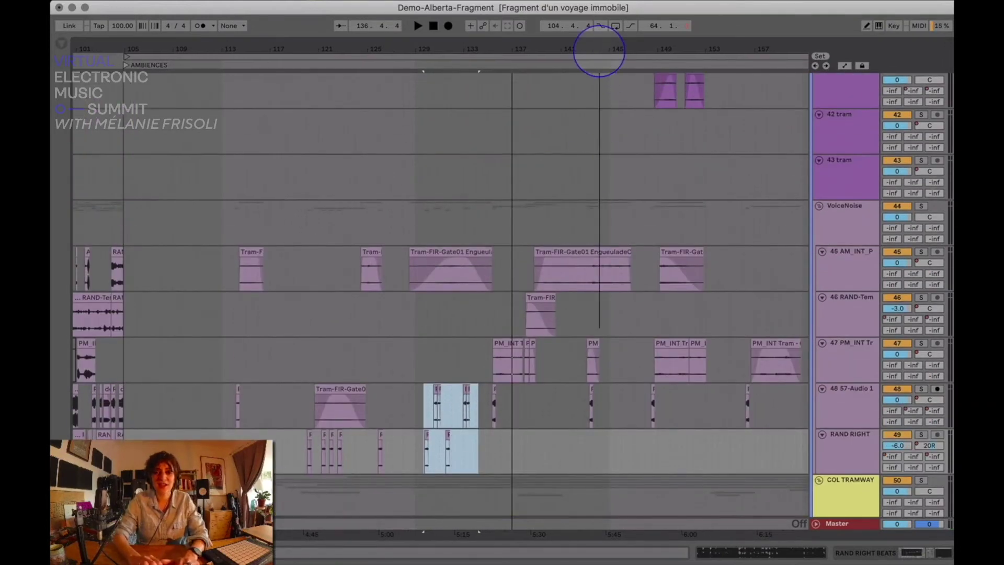
{"action": "key", "text": "minus"}
{"action": "scroll", "coordinate": [592, 134], "scroll_direction": "up", "scroll_amount": 10}
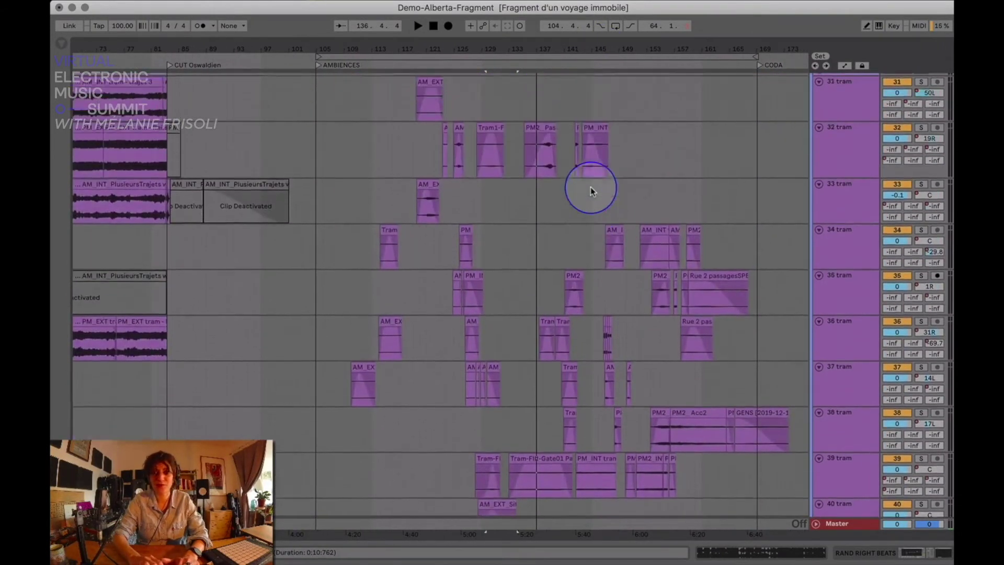
{"action": "scroll", "coordinate": [591, 190], "scroll_direction": "up", "scroll_amount": 8}
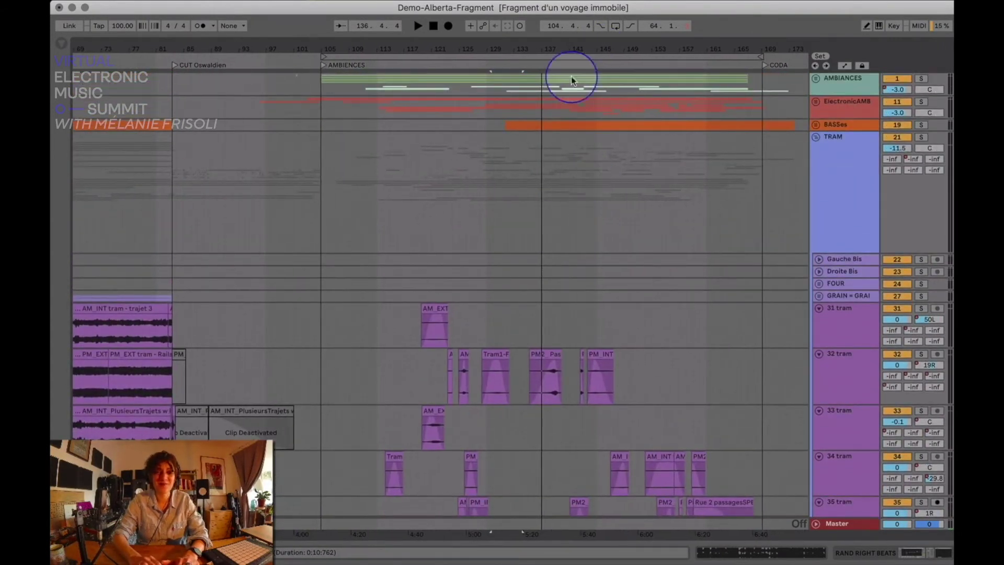
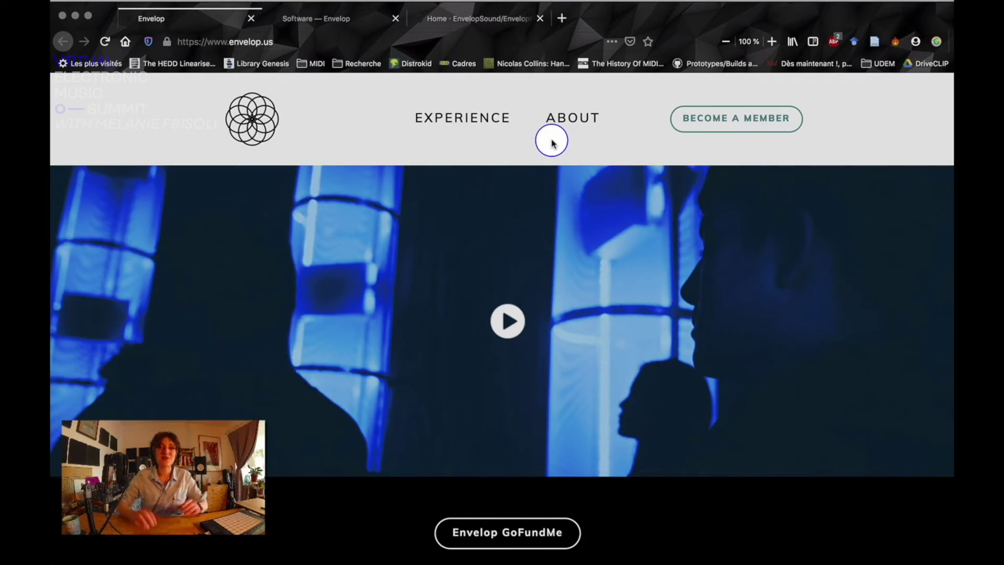
Switch to the browser, read Envelop's mission text on the envelop.us home page and return to the site's header
{"action": "mouse_move", "coordinate": [508, 118]}
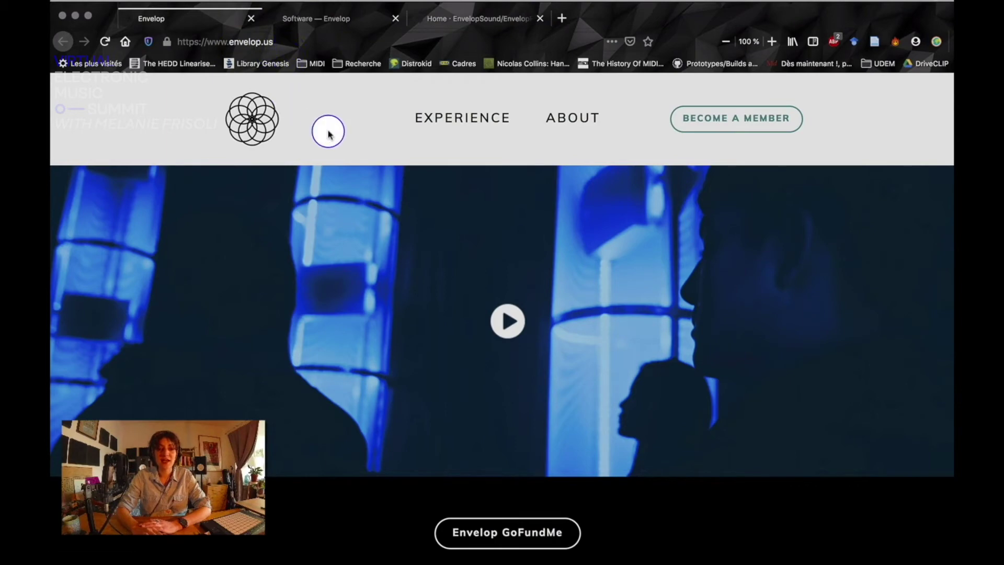
{"action": "scroll", "coordinate": [329, 134], "scroll_direction": "down", "scroll_amount": 1}
{"action": "scroll", "coordinate": [328, 134], "scroll_direction": "down", "scroll_amount": 10}
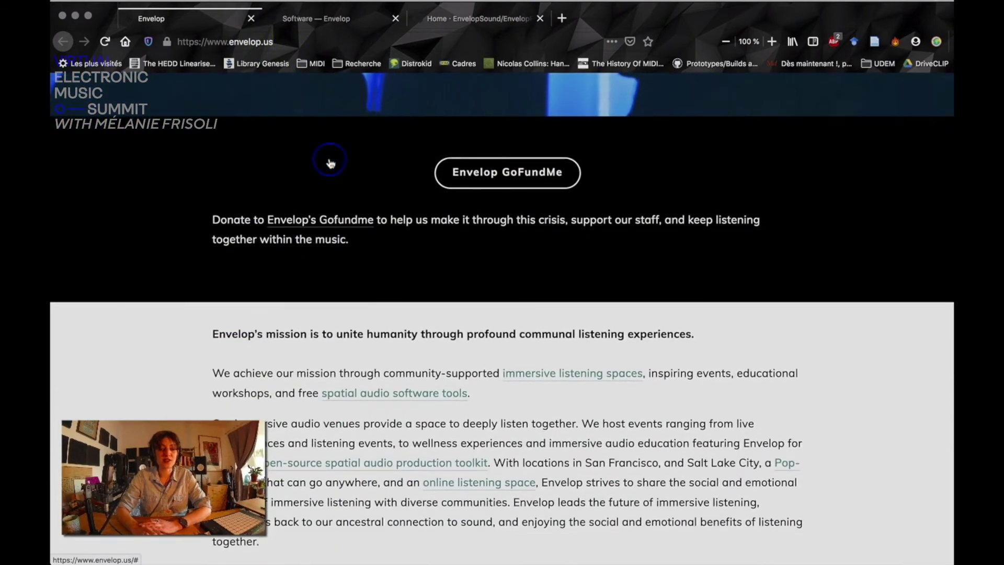
{"action": "scroll", "coordinate": [357, 280], "scroll_direction": "down", "scroll_amount": 3}
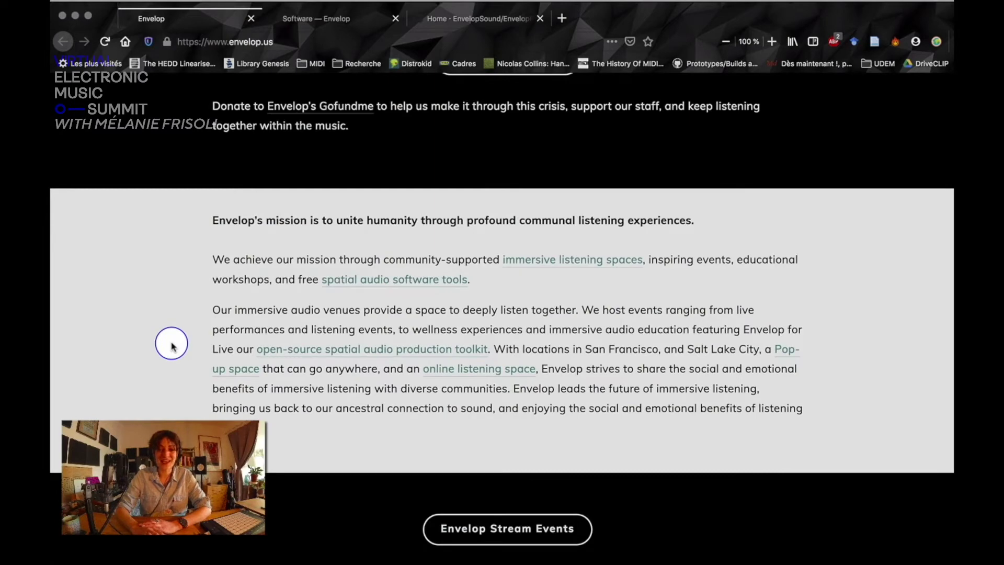
{"action": "scroll", "coordinate": [171, 345], "scroll_direction": "up", "scroll_amount": 1}
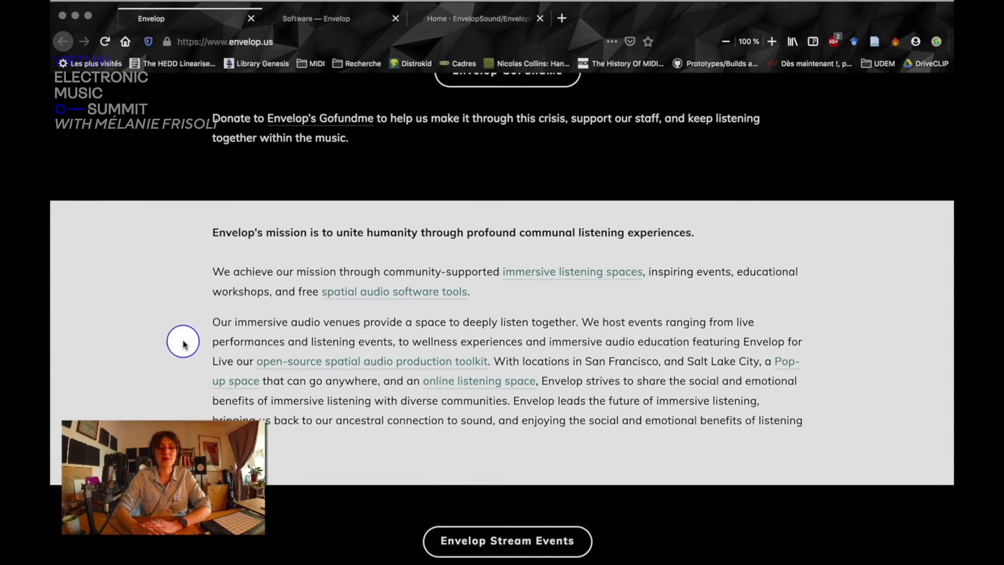
{"action": "scroll", "coordinate": [187, 345], "scroll_direction": "up", "scroll_amount": 10}
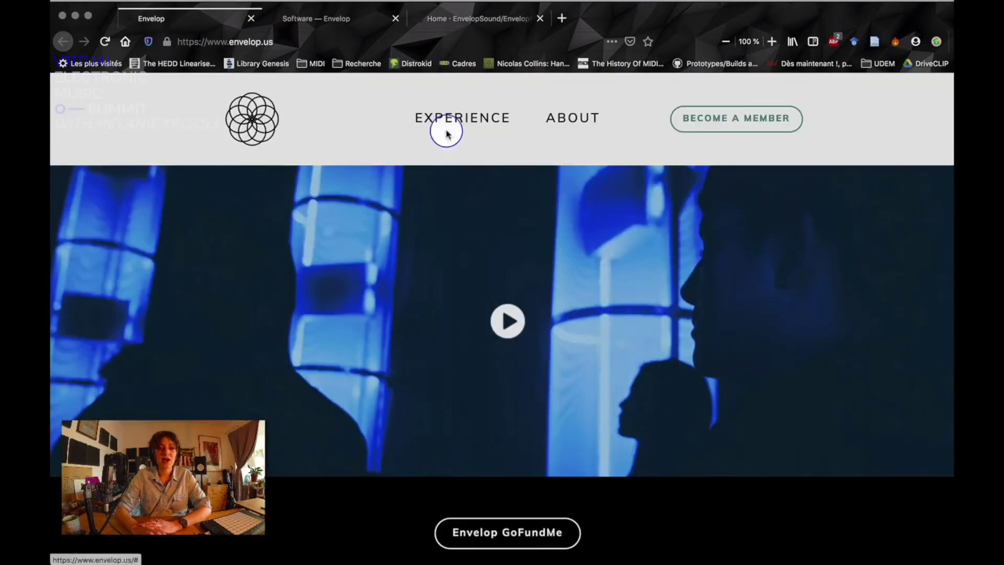
Open Envelop's Software page from the Experience entries in a new browser tab and switch to it
{"action": "mouse_move", "coordinate": [455, 121]}
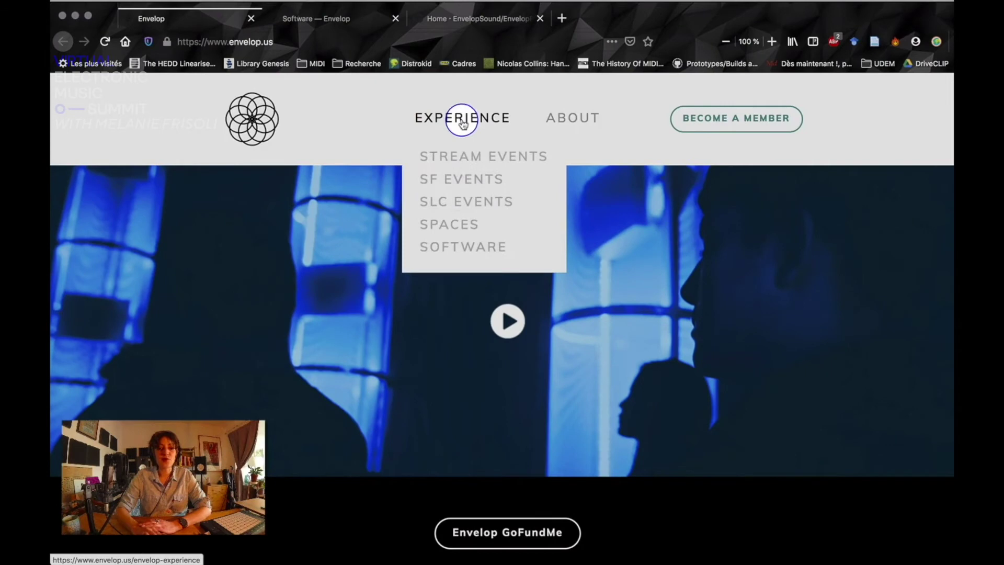
{"action": "right_click", "coordinate": [477, 248]}
{"action": "left_click", "coordinate": [504, 248]}
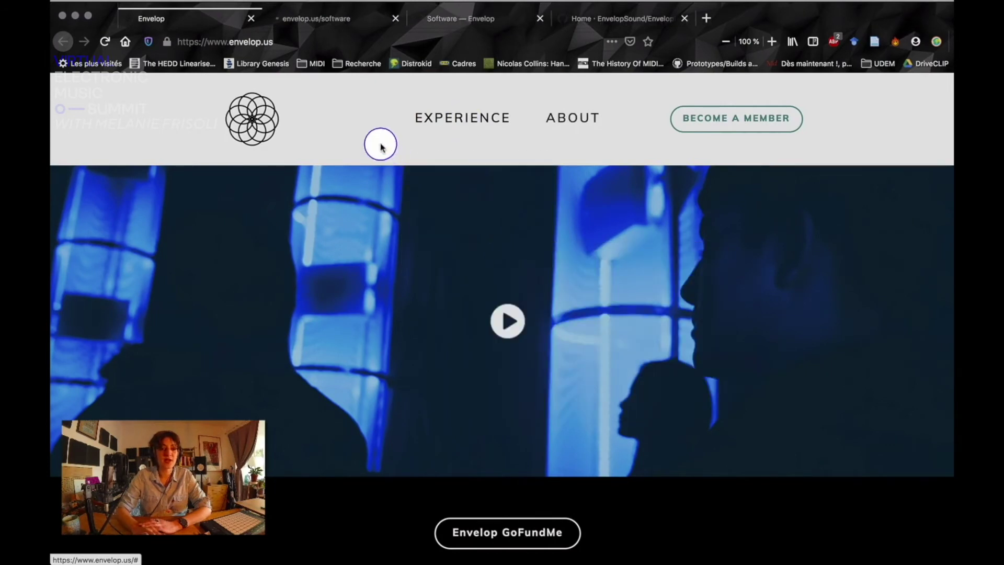
{"action": "left_click", "coordinate": [314, 19]}
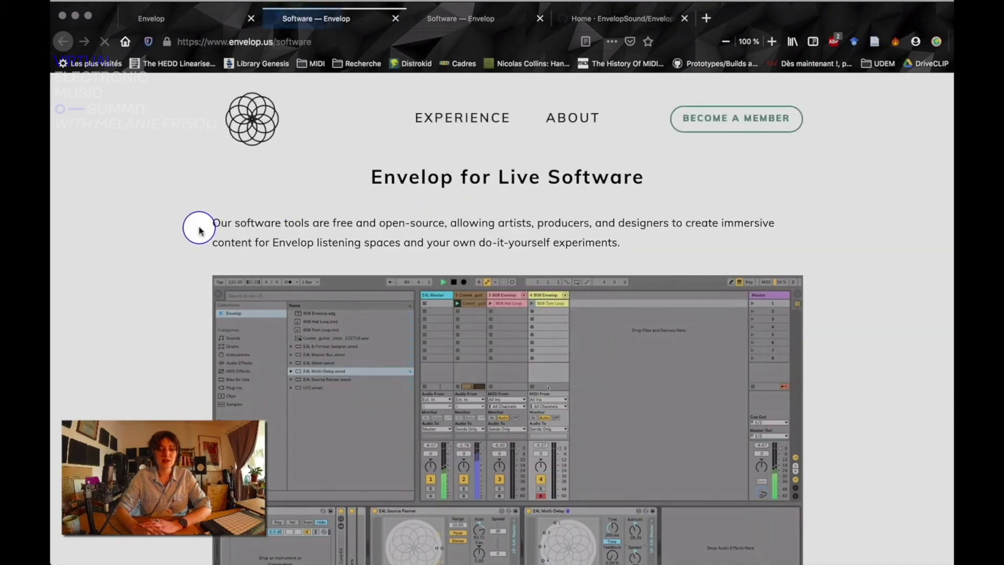
Read the Envelop for Live introduction and highlight its opening sentence about free, open-source tools for Ableton Live 10 Suite
{"action": "scroll", "coordinate": [199, 230], "scroll_direction": "down", "scroll_amount": 2}
{"action": "scroll", "coordinate": [199, 230], "scroll_direction": "down", "scroll_amount": 3}
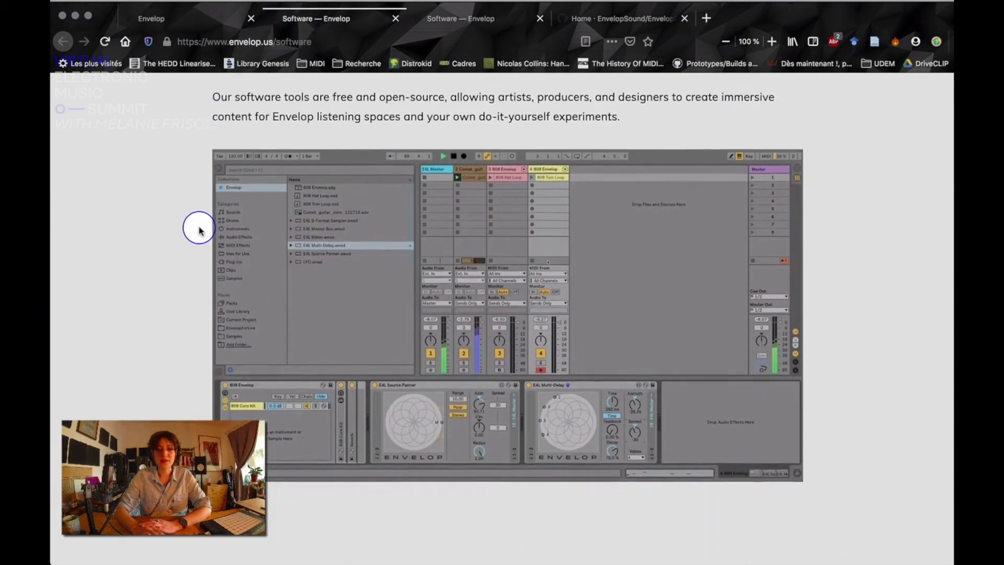
{"action": "scroll", "coordinate": [199, 230], "scroll_direction": "up", "scroll_amount": 2}
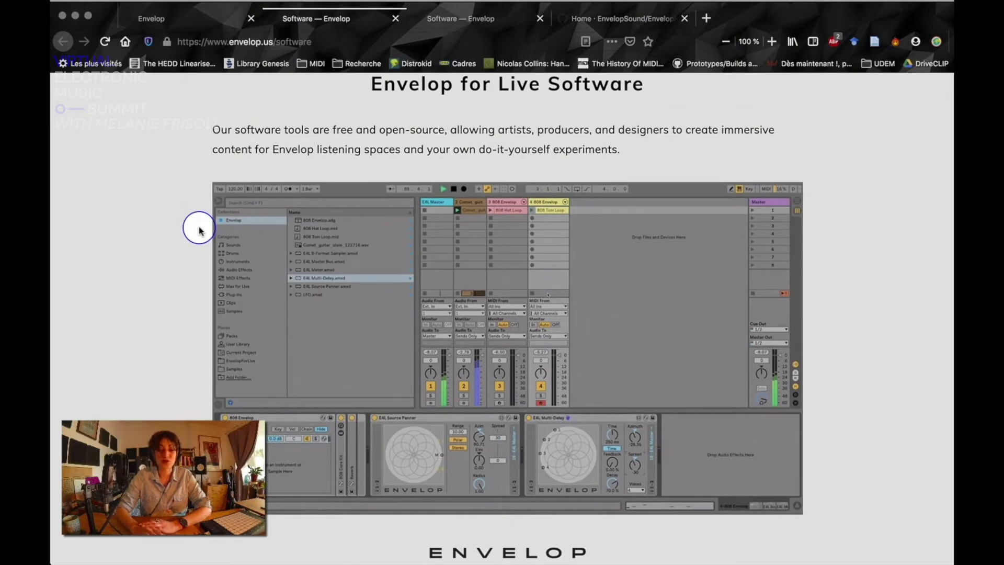
{"action": "scroll", "coordinate": [199, 230], "scroll_direction": "down", "scroll_amount": 10}
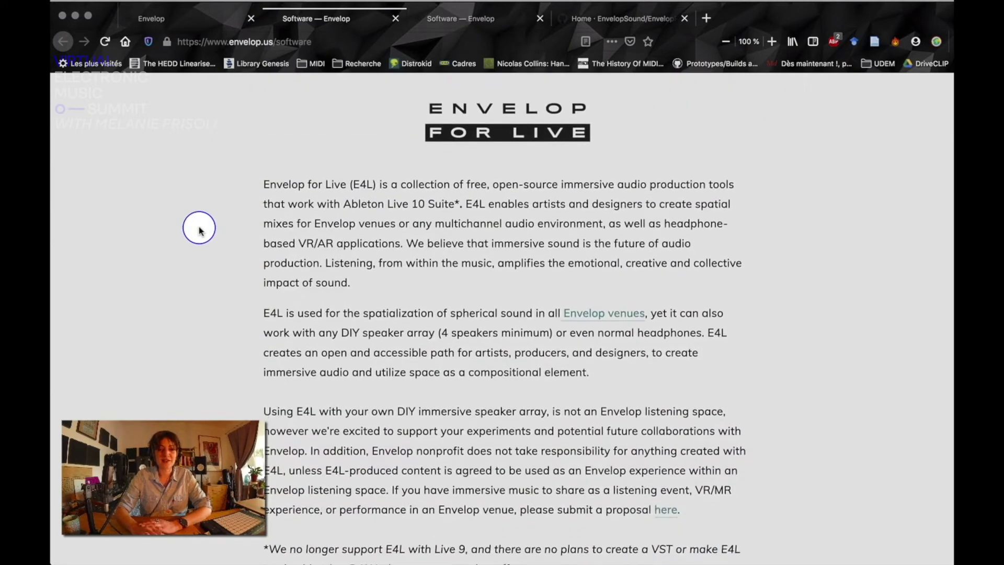
{"action": "left_click_drag", "start_coordinate": [267, 183], "coordinate": [477, 208]}
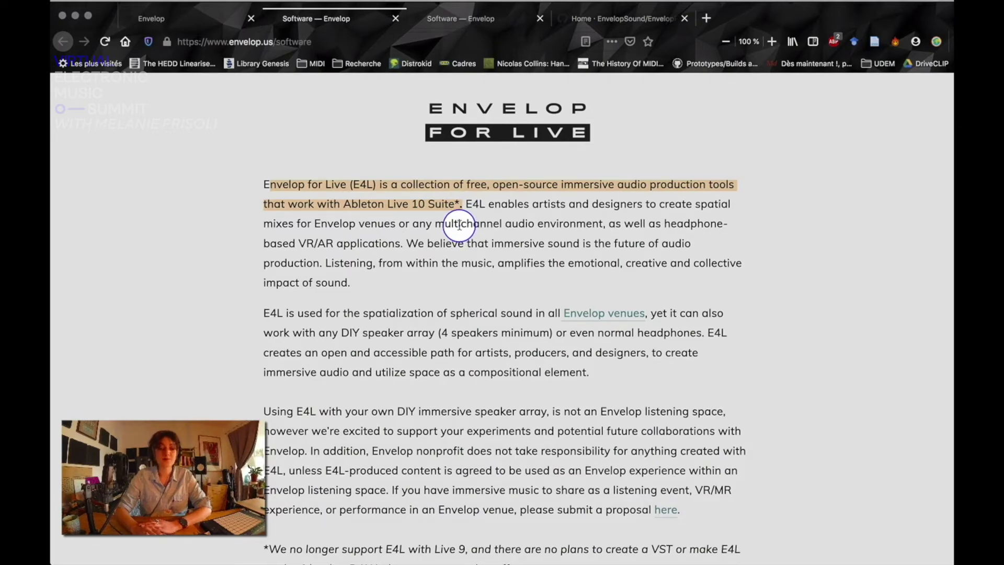
Open the E4L Documentation link in a new browser tab and switch to it
{"action": "scroll", "coordinate": [459, 225], "scroll_direction": "down", "scroll_amount": 1}
{"action": "scroll", "coordinate": [460, 225], "scroll_direction": "down", "scroll_amount": 20}
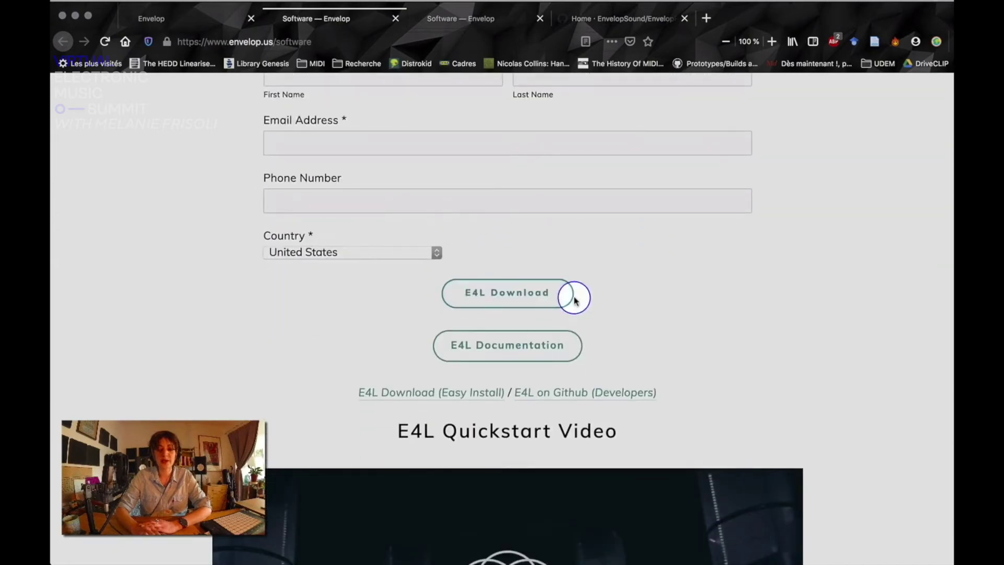
{"action": "right_click", "coordinate": [546, 346]}
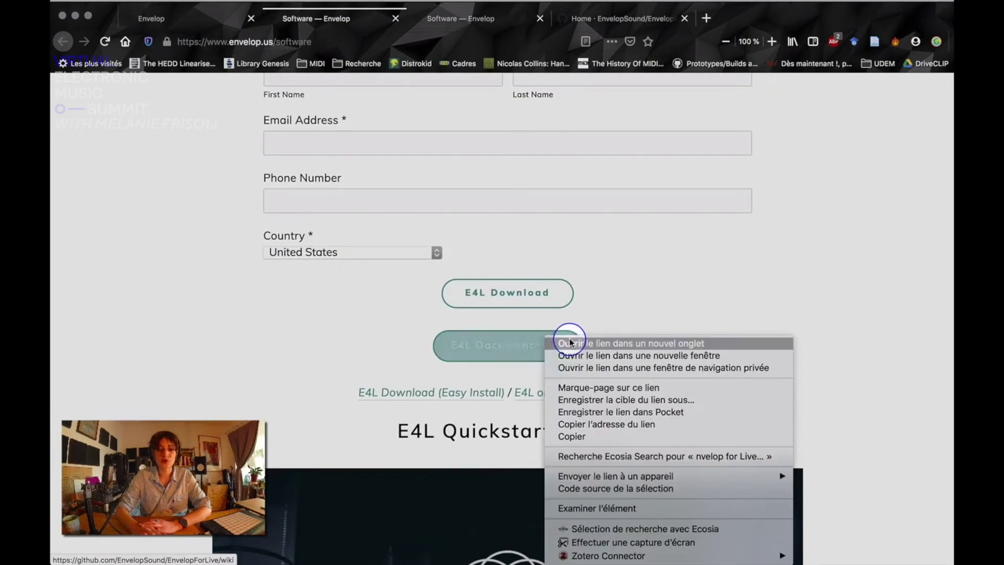
{"action": "left_click", "coordinate": [568, 349]}
{"action": "left_click", "coordinate": [453, 19]}
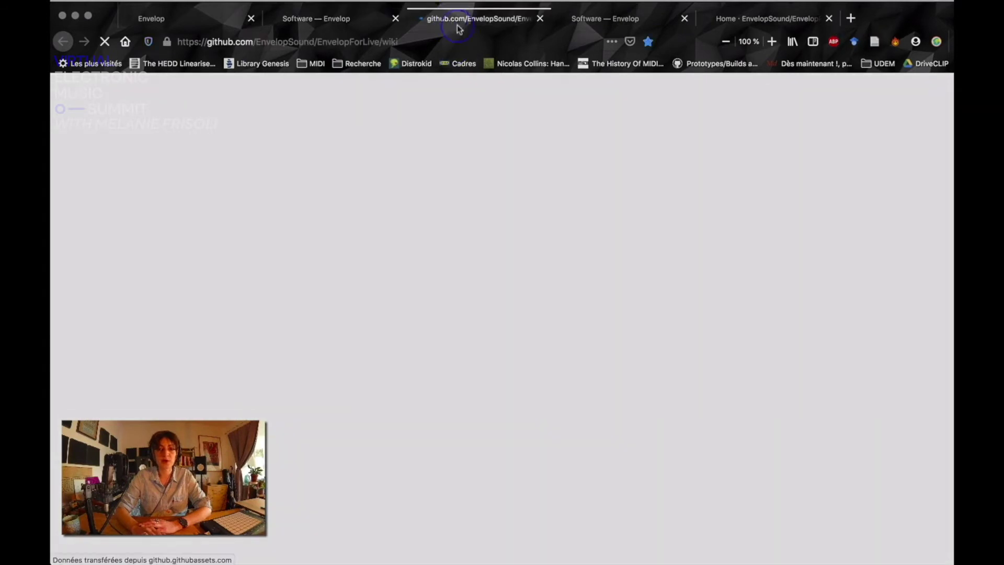
Examine the EnvelopForLive wiki home page, covering the introduction, the Getting Started guides and the device manuals
{"action": "scroll", "coordinate": [631, 252], "scroll_direction": "down", "scroll_amount": 2}
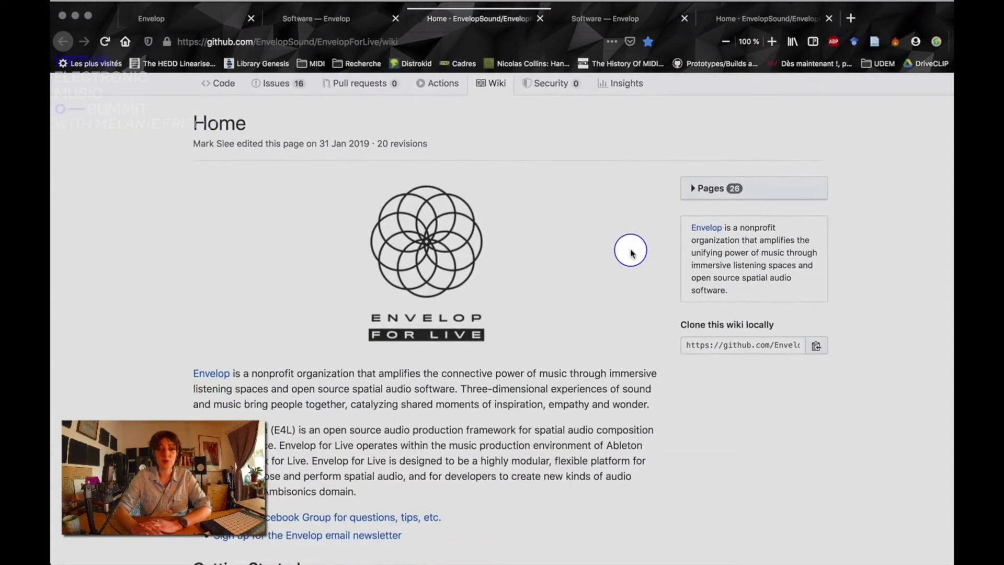
{"action": "scroll", "coordinate": [631, 252], "scroll_direction": "down", "scroll_amount": 4}
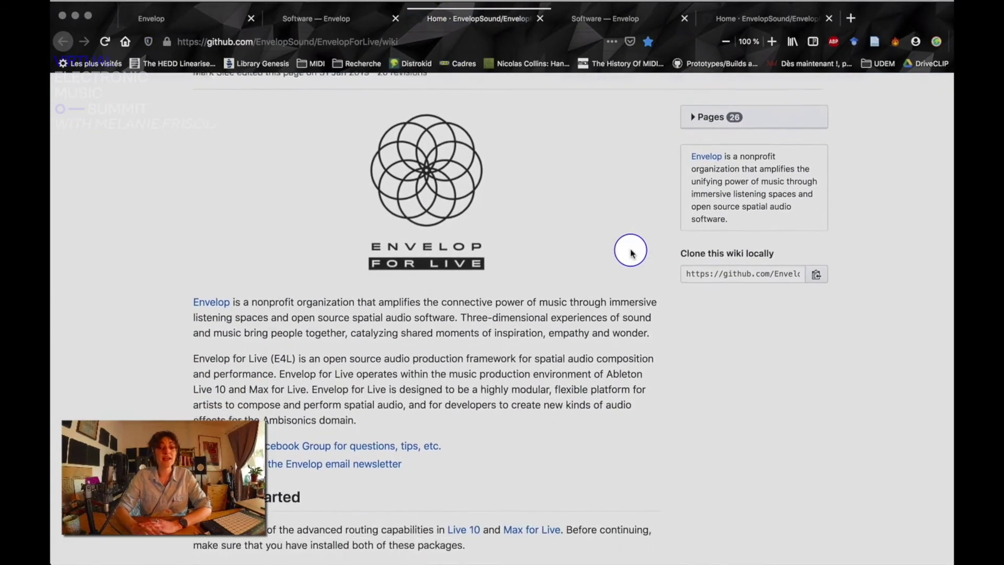
{"action": "scroll", "coordinate": [631, 252], "scroll_direction": "up", "scroll_amount": 3}
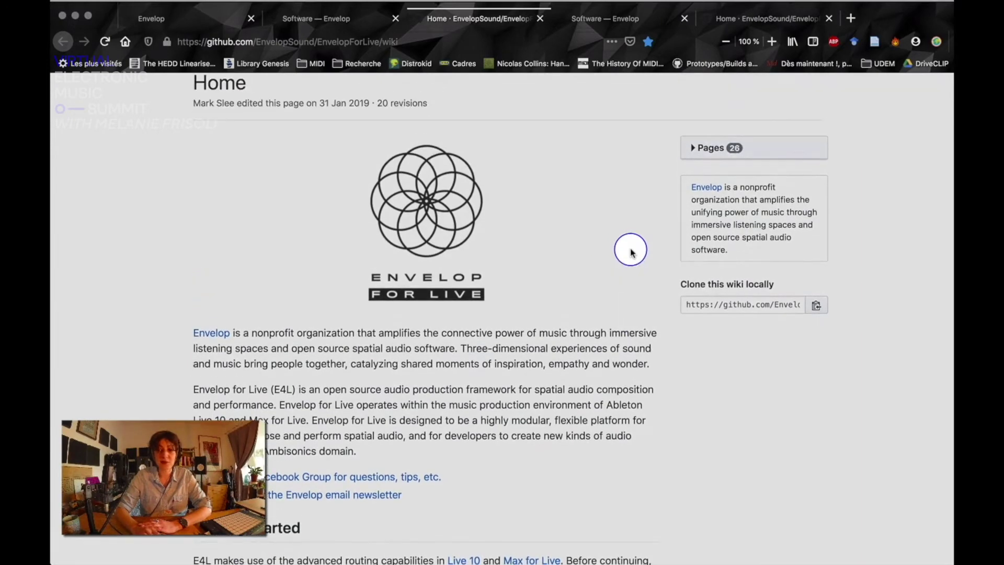
{"action": "scroll", "coordinate": [588, 261], "scroll_direction": "down", "scroll_amount": 7}
{"action": "scroll", "coordinate": [588, 262], "scroll_direction": "down", "scroll_amount": 9}
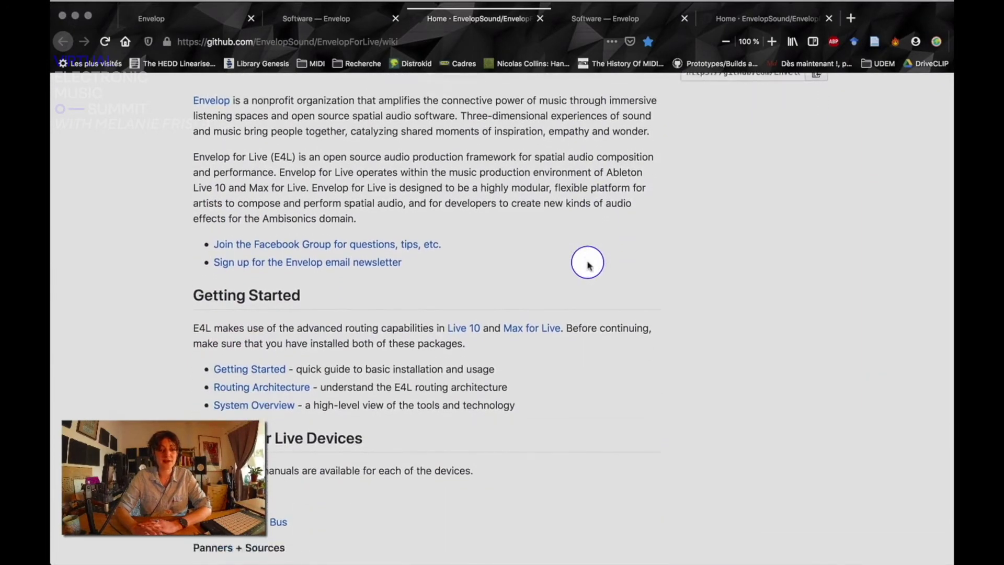
{"action": "scroll", "coordinate": [588, 263], "scroll_direction": "down", "scroll_amount": 2}
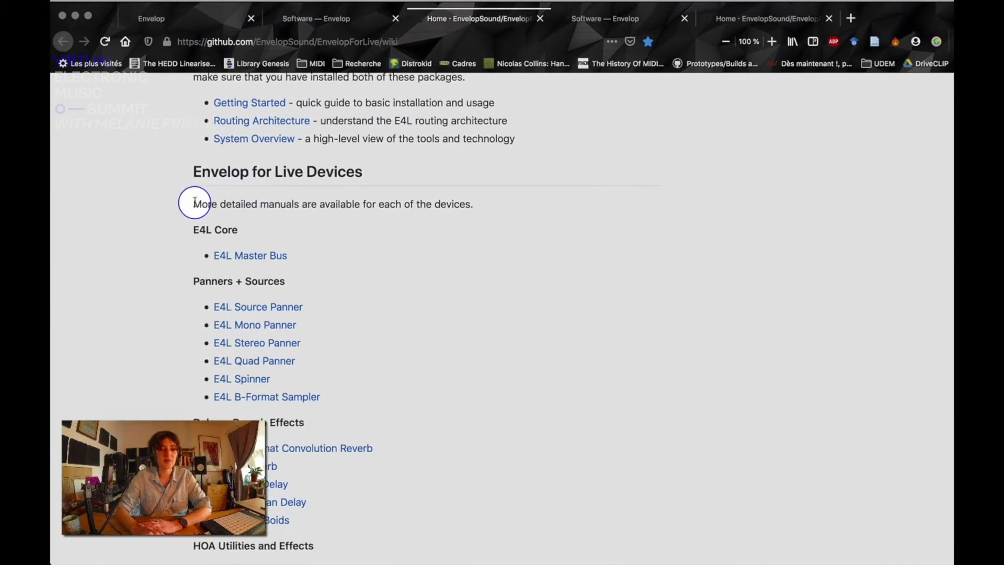
{"action": "scroll", "coordinate": [191, 229], "scroll_direction": "down", "scroll_amount": 3}
{"action": "scroll", "coordinate": [319, 293], "scroll_direction": "down", "scroll_amount": 5}
{"action": "scroll", "coordinate": [320, 304], "scroll_direction": "up", "scroll_amount": 4}
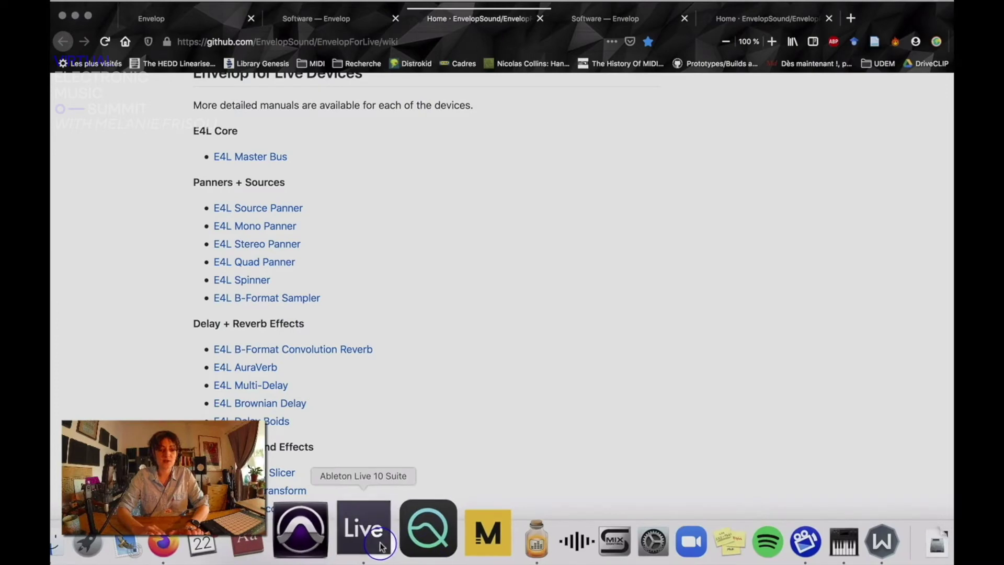
Switch to Ableton Live, show the browser, open the Envelop for Live folder and locate Add Folder under Places
{"action": "left_click", "coordinate": [380, 548]}
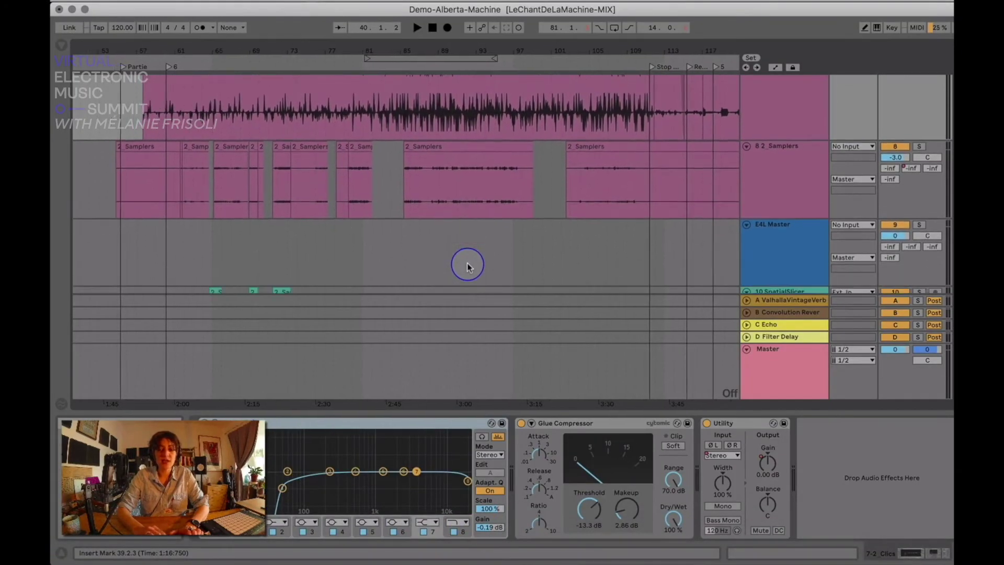
{"action": "key", "text": "super+alt+b"}
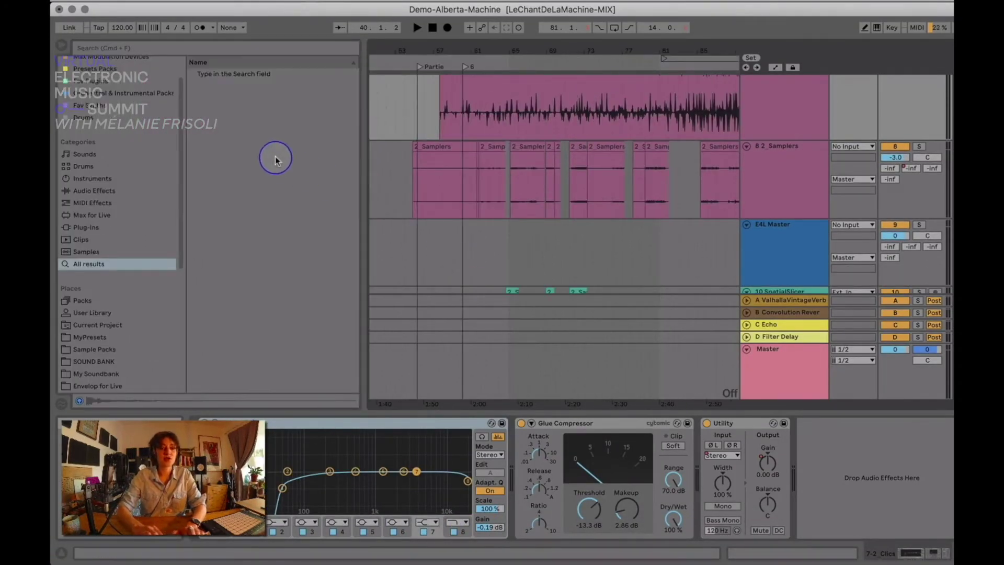
{"action": "scroll", "coordinate": [129, 254], "scroll_direction": "down", "scroll_amount": 3}
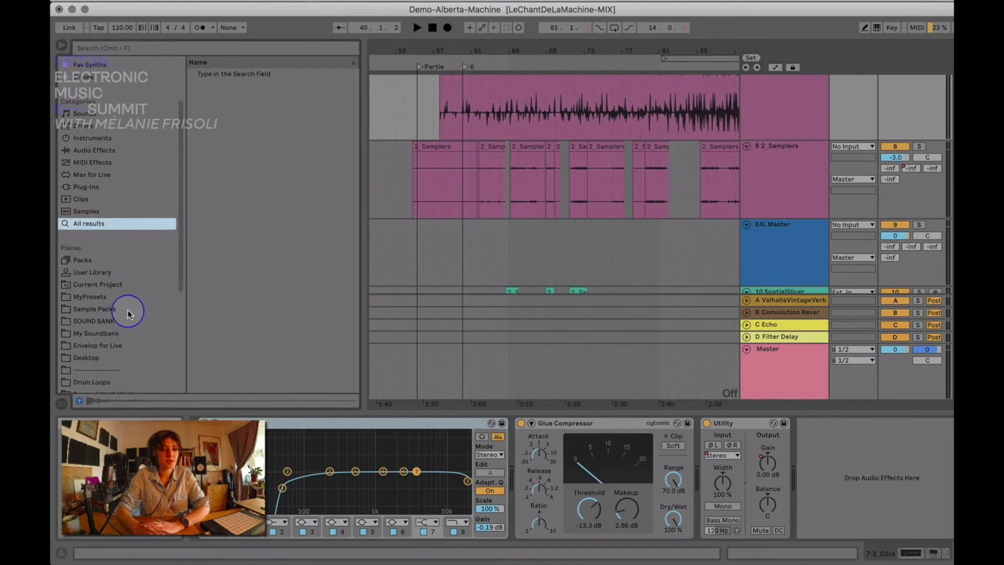
{"action": "scroll", "coordinate": [128, 310], "scroll_direction": "down", "scroll_amount": 2}
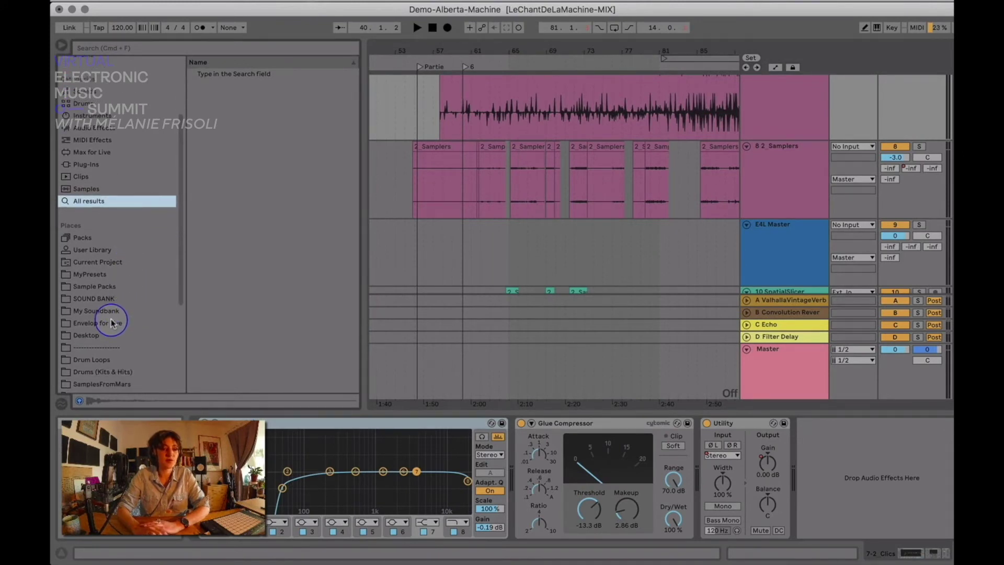
{"action": "left_click", "coordinate": [112, 323]}
{"action": "scroll", "coordinate": [134, 362], "scroll_direction": "up", "scroll_amount": 1}
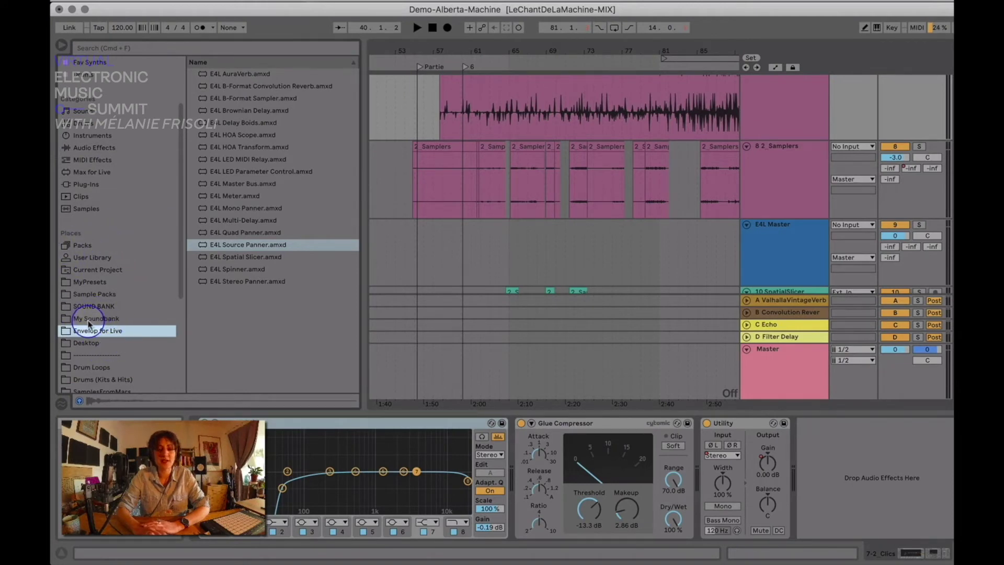
{"action": "scroll", "coordinate": [88, 325], "scroll_direction": "down", "scroll_amount": 10}
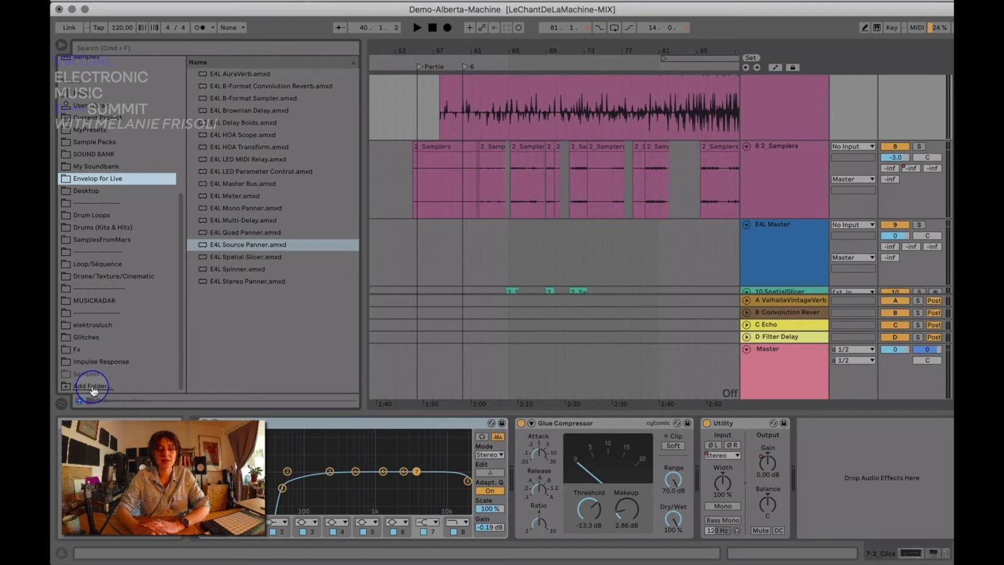
{"action": "scroll", "coordinate": [118, 362], "scroll_direction": "up", "scroll_amount": 5}
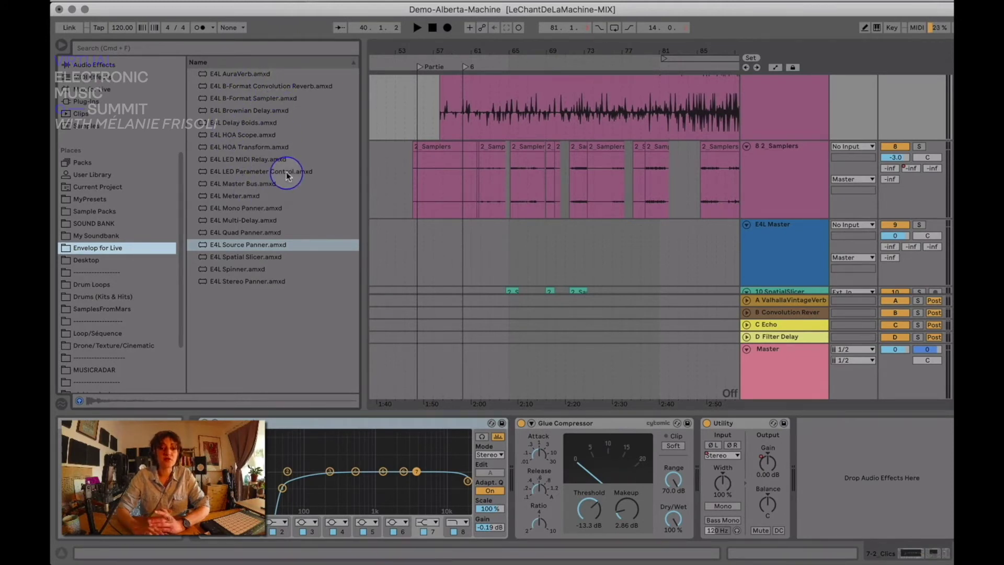
Show the E4L Master Bus device on the E4L Master track, select its file in the browser, and choose the Binaural decoder
{"action": "left_click", "coordinate": [775, 256]}
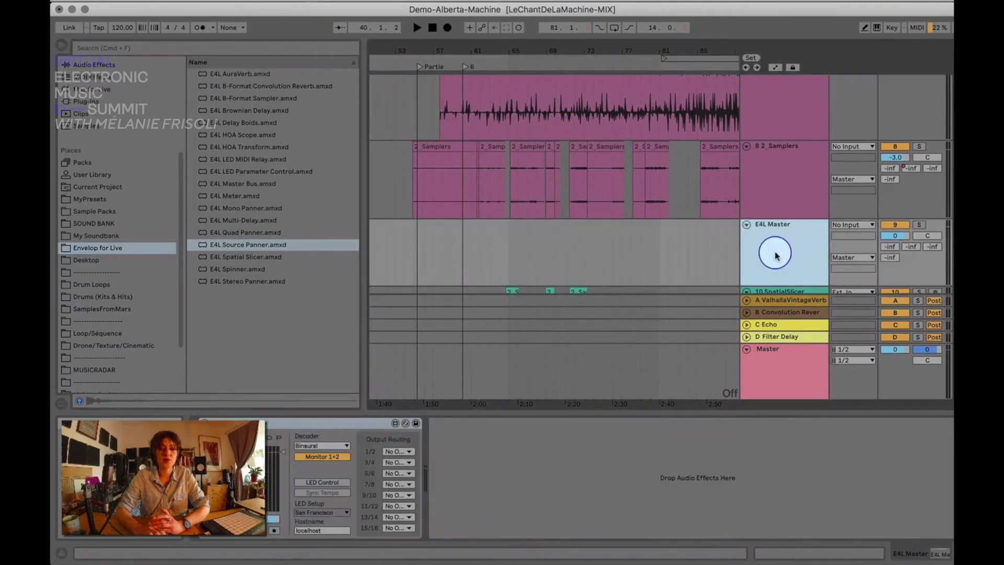
{"action": "left_click", "coordinate": [308, 424]}
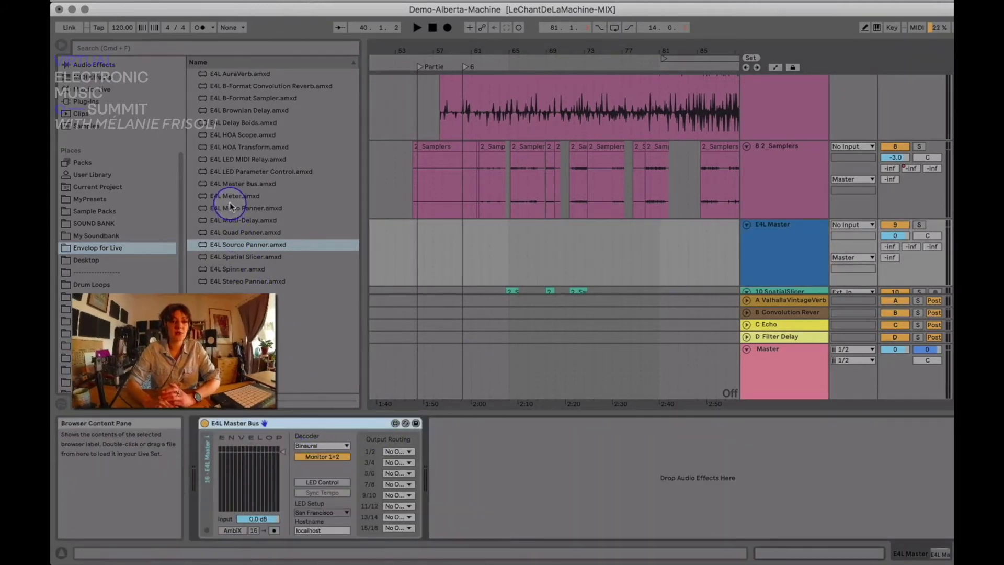
{"action": "left_click", "coordinate": [231, 184]}
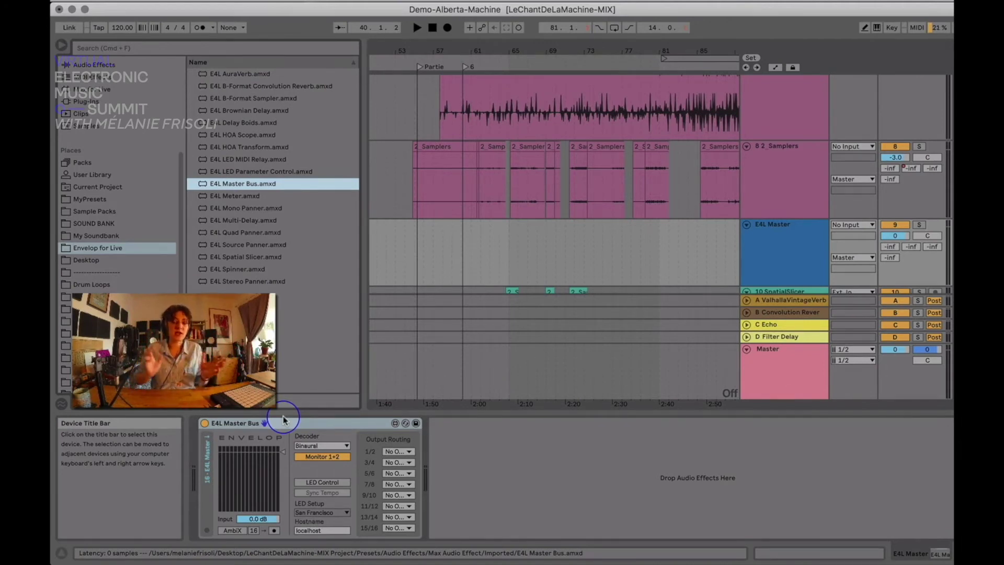
{"action": "left_click", "coordinate": [332, 446]}
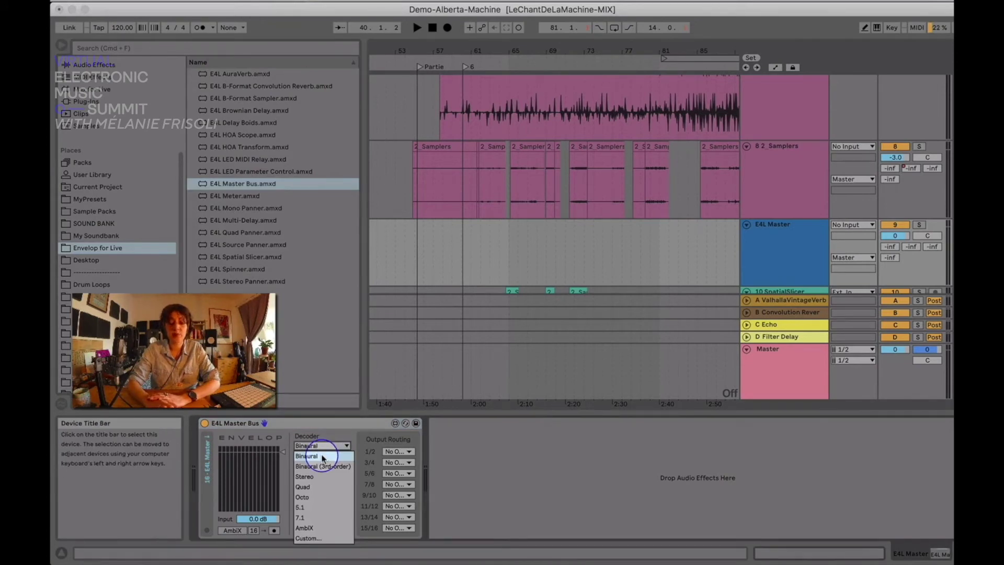
{"action": "left_click", "coordinate": [323, 458]}
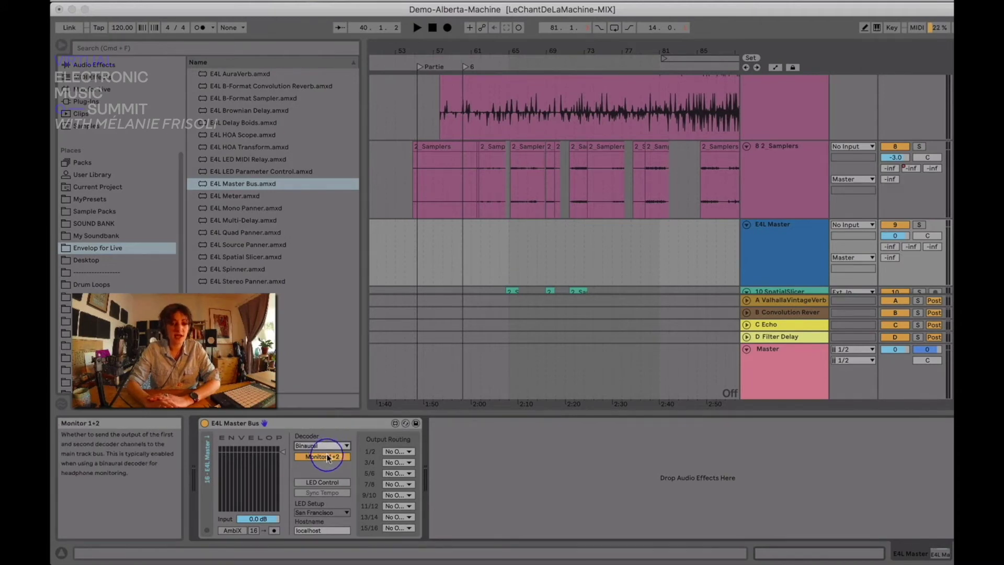
Try the Octo decoder on the E4L Master Bus, check the output routing options for channels 1/2, and restore Binaural
{"action": "left_click", "coordinate": [346, 447]}
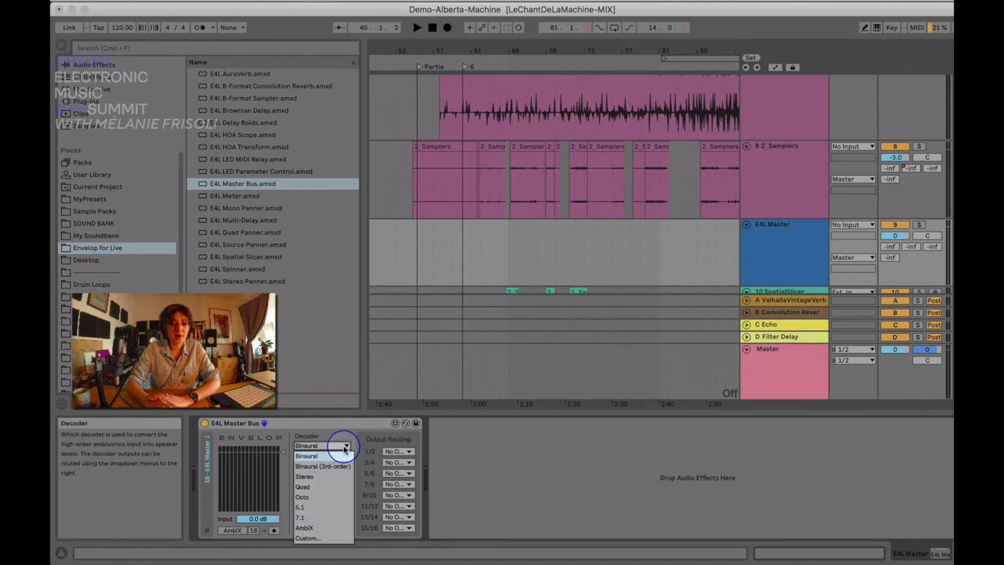
{"action": "left_click", "coordinate": [323, 497]}
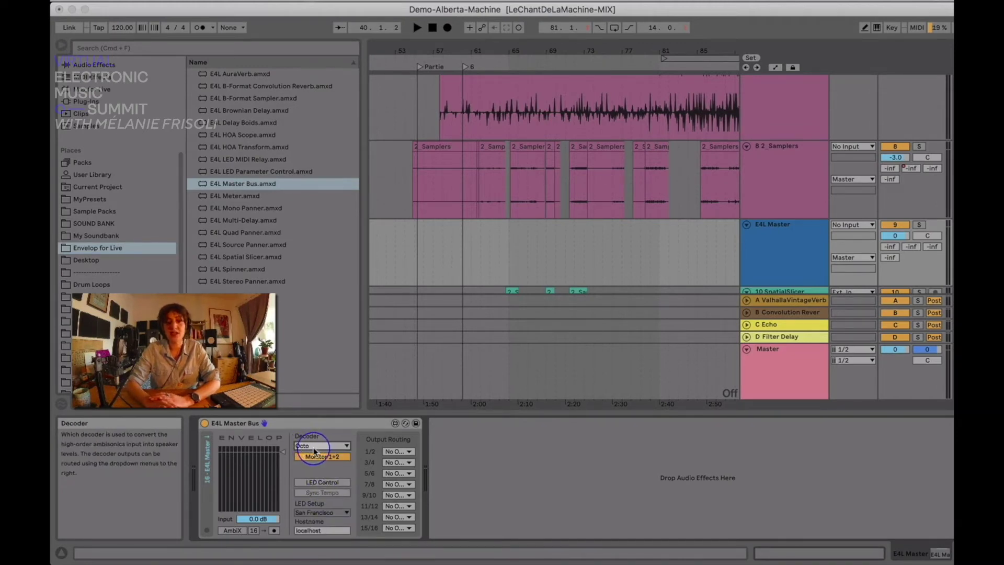
{"action": "left_click", "coordinate": [396, 452]}
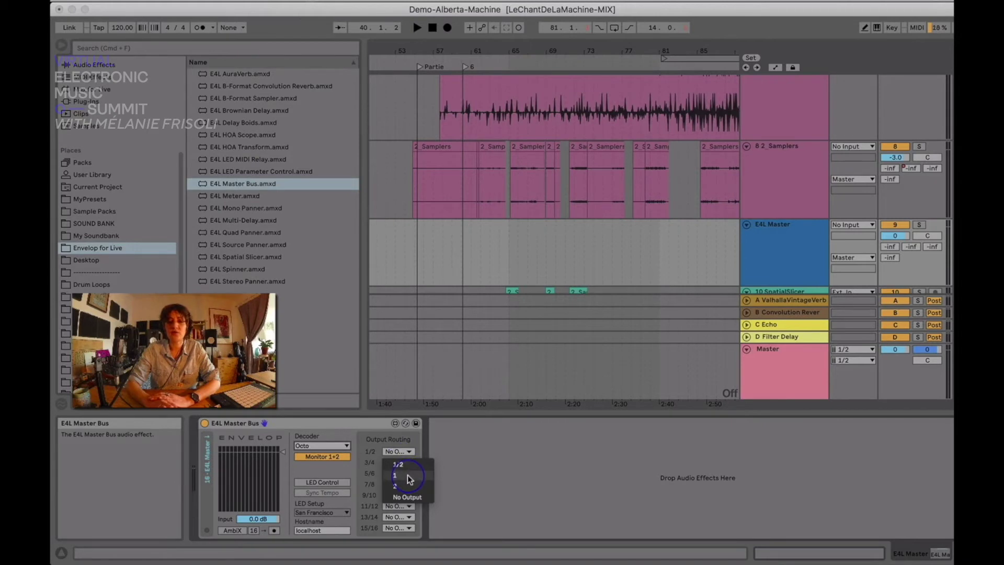
{"action": "left_click", "coordinate": [365, 443]}
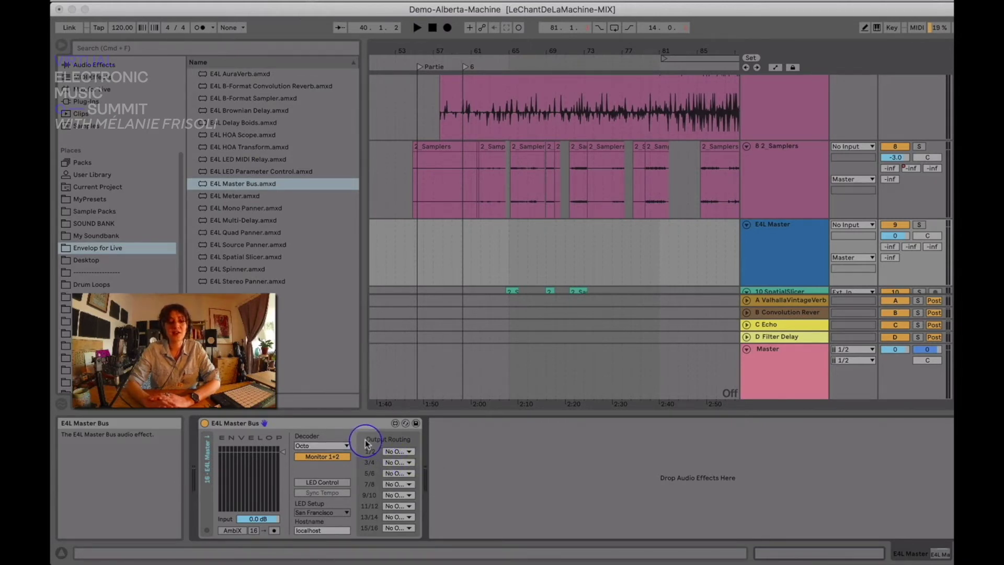
{"action": "left_click", "coordinate": [338, 445]}
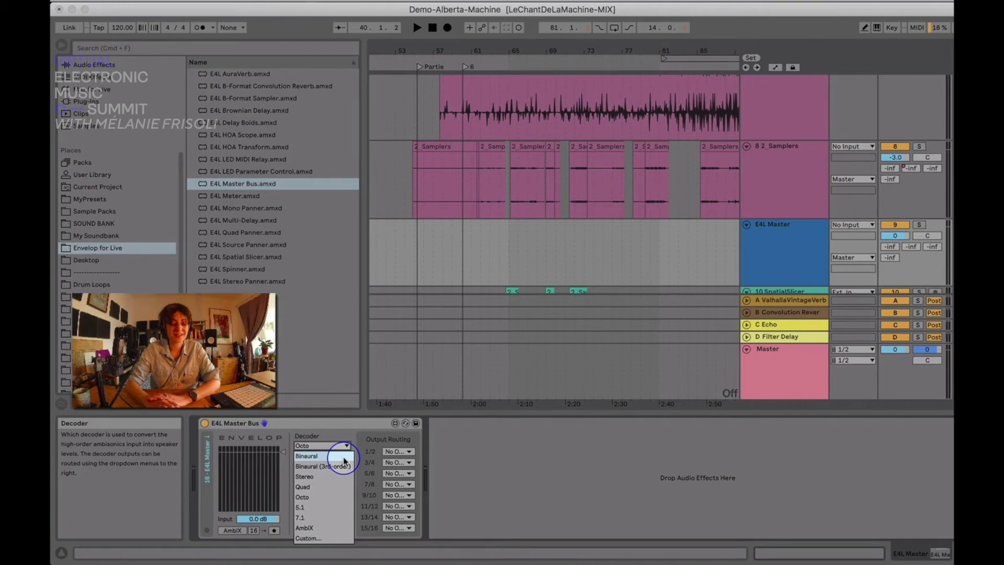
{"action": "left_click", "coordinate": [343, 458]}
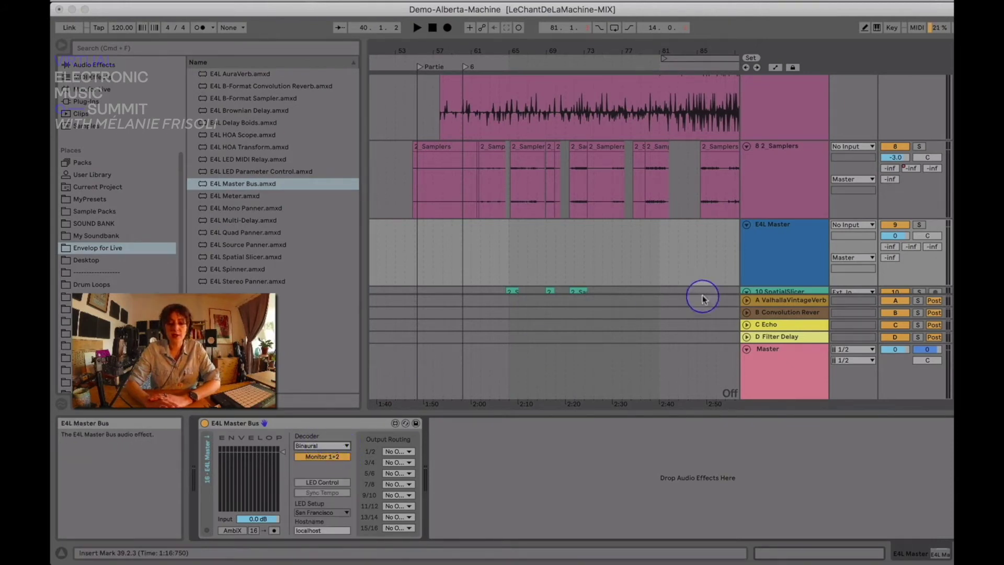
Select the 11 sourcePanner track and show its E4L Source Panner device and the NuageClics clip
{"action": "left_click", "coordinate": [787, 260]}
{"action": "scroll", "coordinate": [787, 257], "scroll_direction": "down", "scroll_amount": 5}
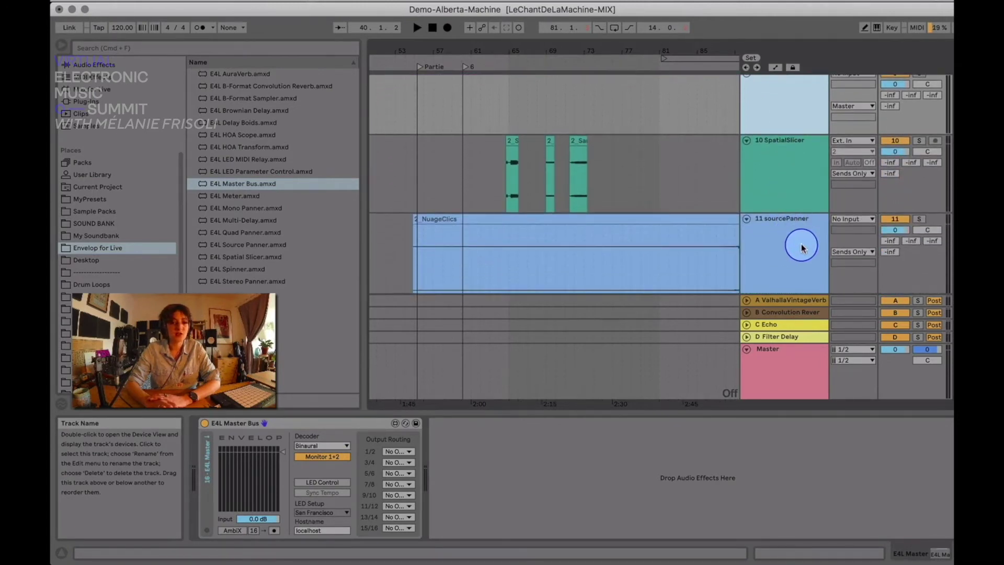
{"action": "scroll", "coordinate": [795, 243], "scroll_direction": "down", "scroll_amount": 2}
{"action": "left_click", "coordinate": [801, 229]}
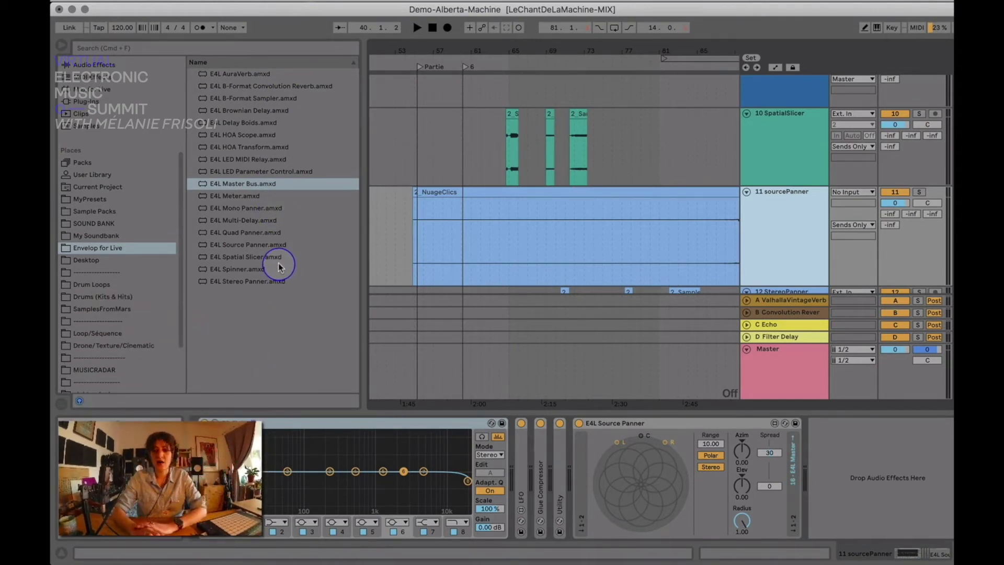
{"action": "scroll", "coordinate": [502, 233], "scroll_direction": "down", "scroll_amount": 3}
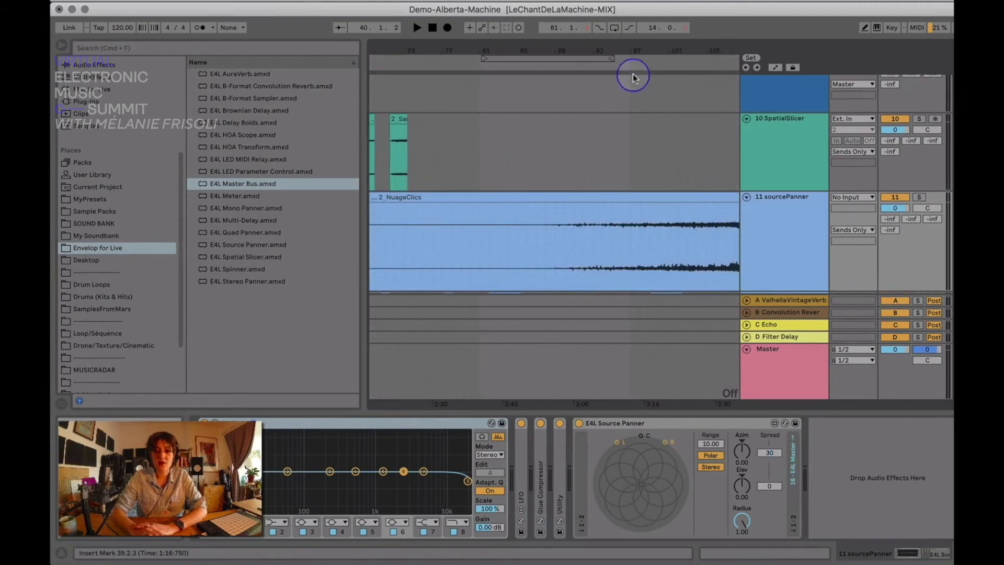
{"action": "left_click_drag", "start_coordinate": [628, 45], "coordinate": [626, 51]}
{"action": "scroll", "coordinate": [576, 204], "scroll_direction": "right", "scroll_amount": 3}
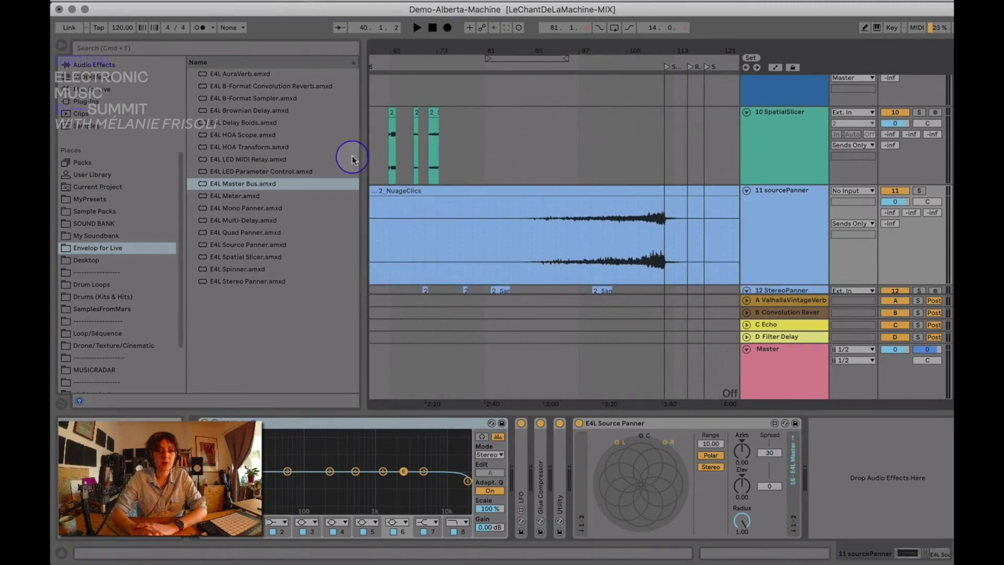
Point out the E4L Mono, Quad, Source and Stereo Panner devices in the Envelop for Live folder
{"action": "left_click", "coordinate": [269, 208]}
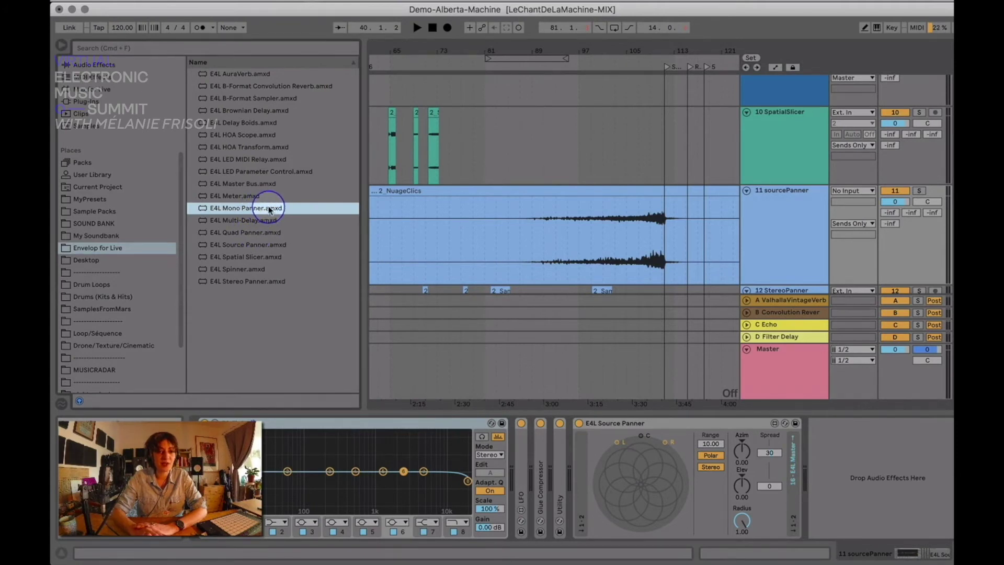
{"action": "left_click", "coordinate": [268, 232]}
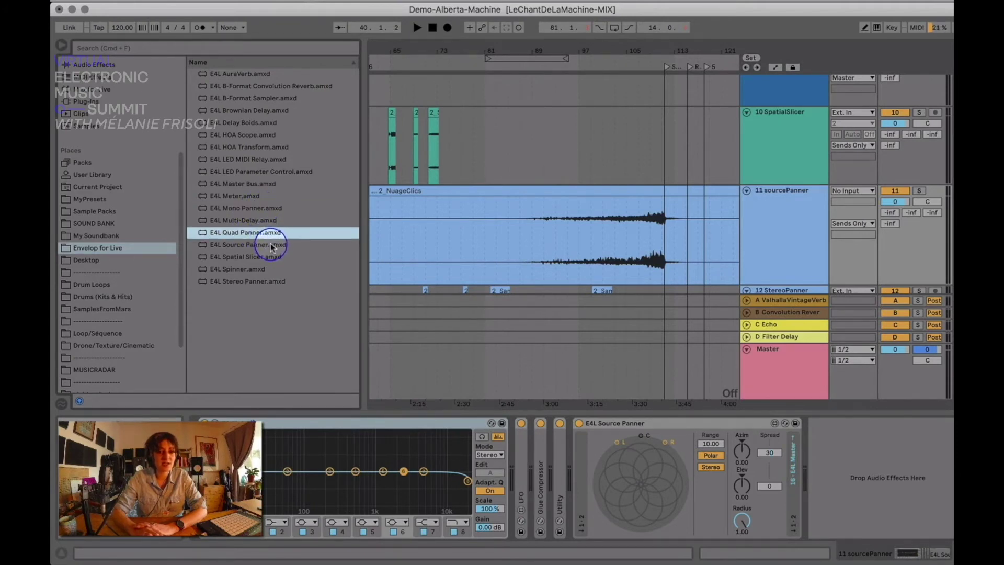
{"action": "left_click", "coordinate": [266, 210]}
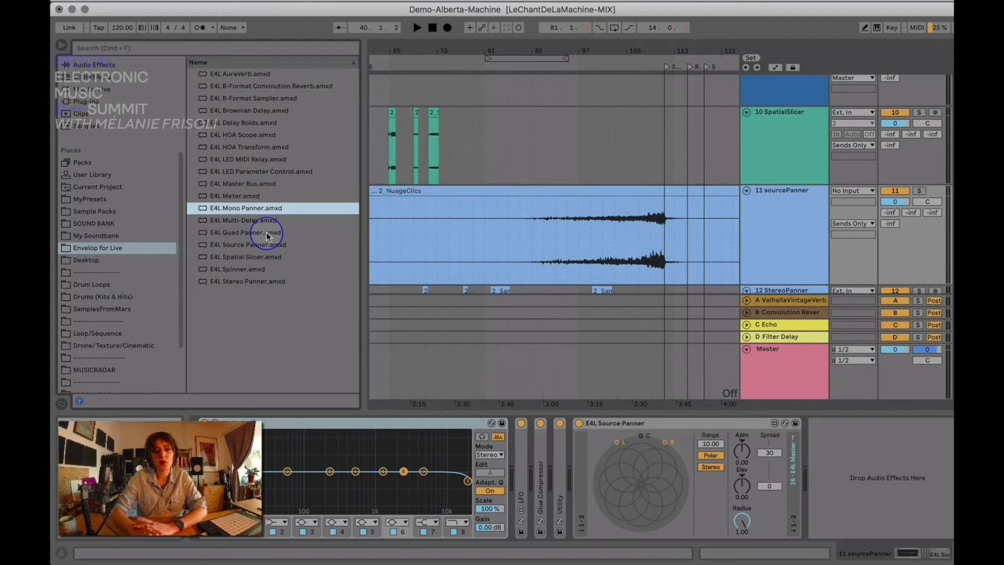
{"action": "left_click", "coordinate": [266, 232]}
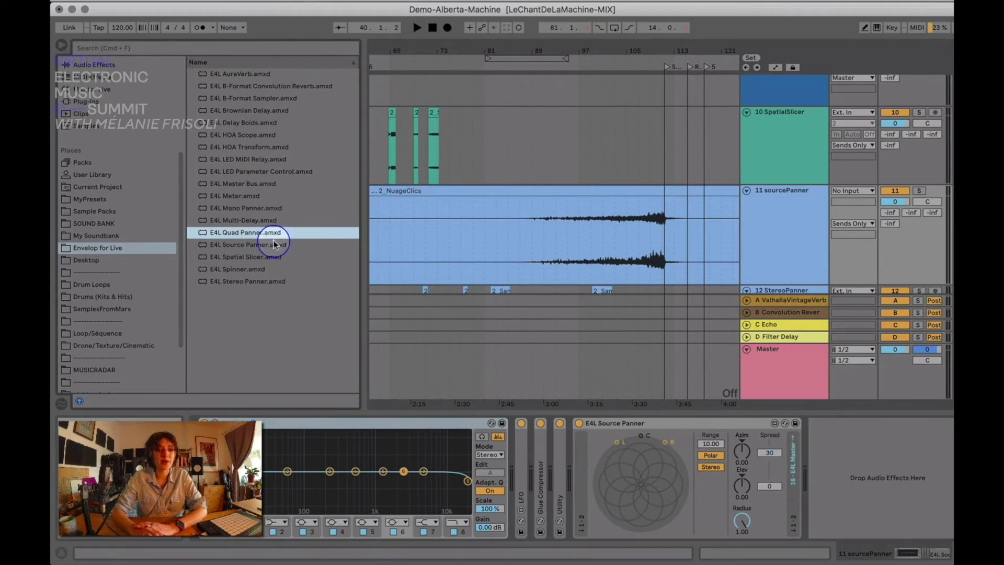
{"action": "left_click", "coordinate": [272, 245]}
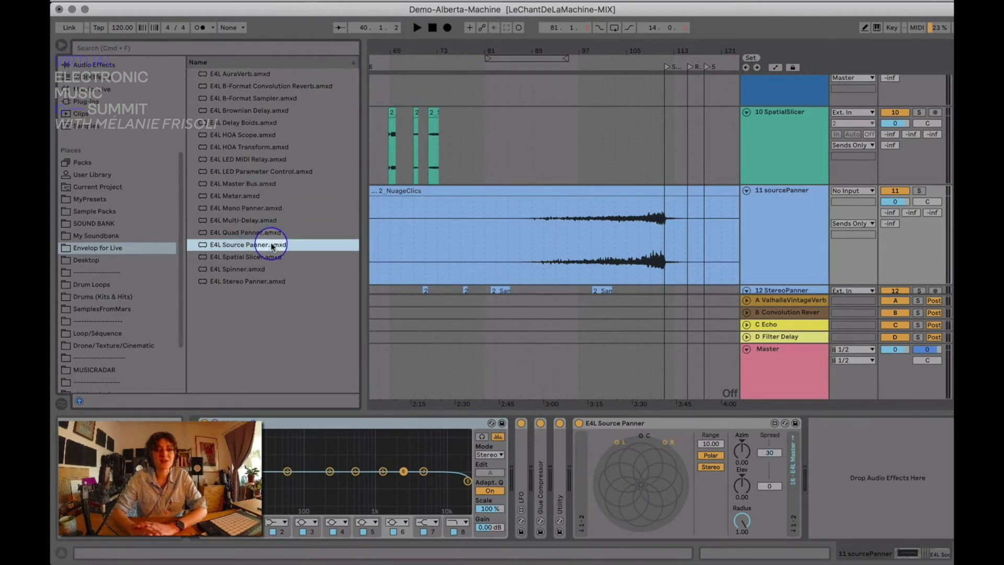
{"action": "left_click", "coordinate": [275, 281]}
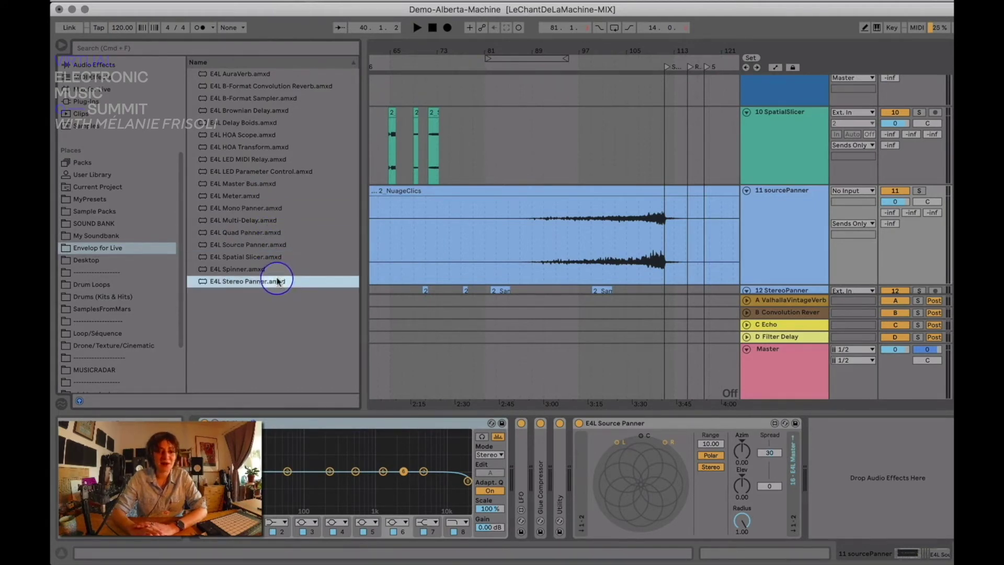
Try the E4L Source Panner's azimuth, elevation and radius in turn, restoring them to 0.00, 0.00 and 1.00
{"action": "left_click", "coordinate": [789, 224]}
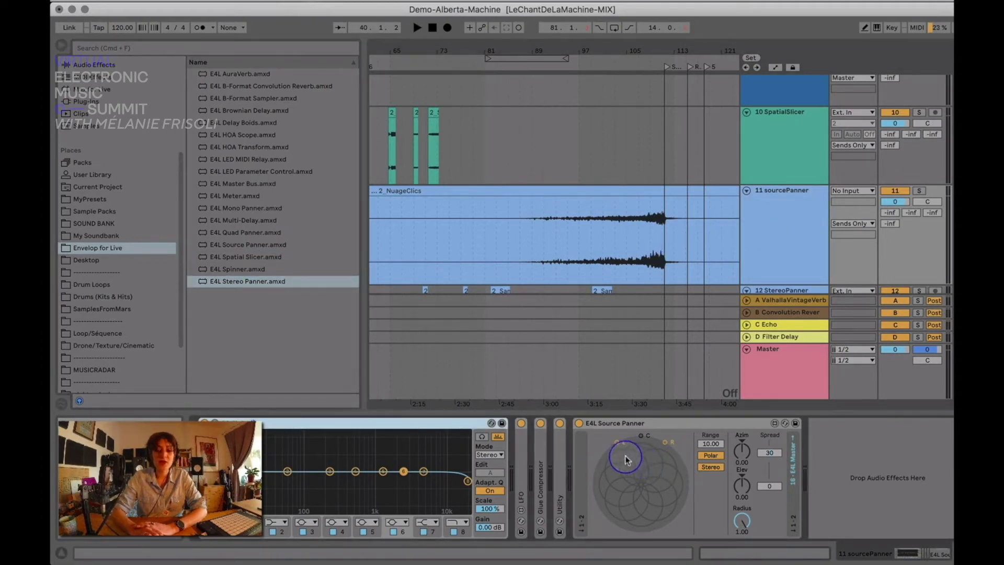
{"action": "left_click", "coordinate": [656, 422]}
{"action": "mouse_move", "coordinate": [612, 515]}
{"action": "left_mouse_down"}
{"action": "mouse_move", "coordinate": [650, 441]}
{"action": "mouse_move", "coordinate": [631, 523]}
{"action": "mouse_move", "coordinate": [645, 441]}
{"action": "mouse_move", "coordinate": [618, 525]}
{"action": "left_mouse_up"}
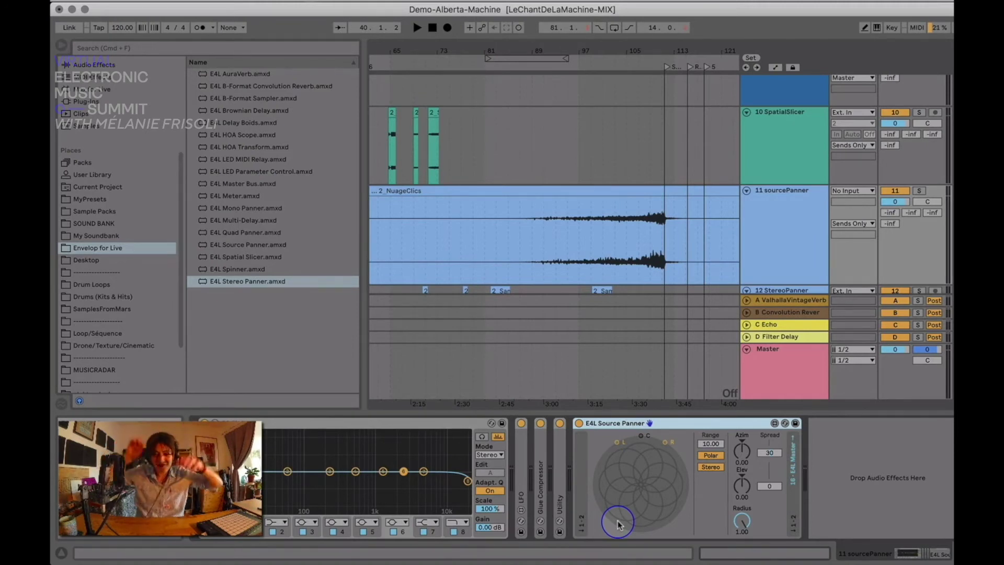
{"action": "left_click", "coordinate": [739, 453]}
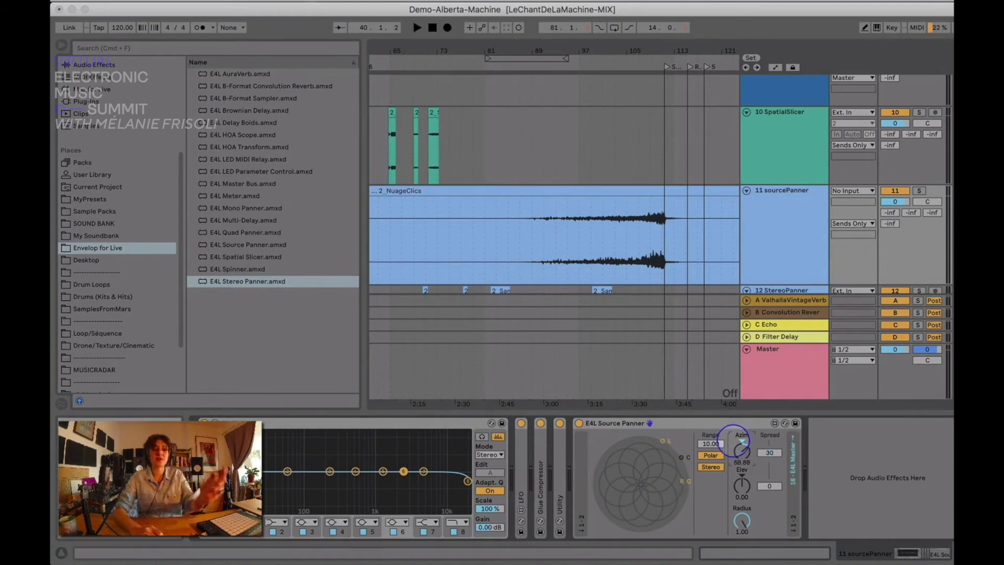
{"action": "left_click_drag", "start_coordinate": [742, 453], "coordinate": [742, 486]}
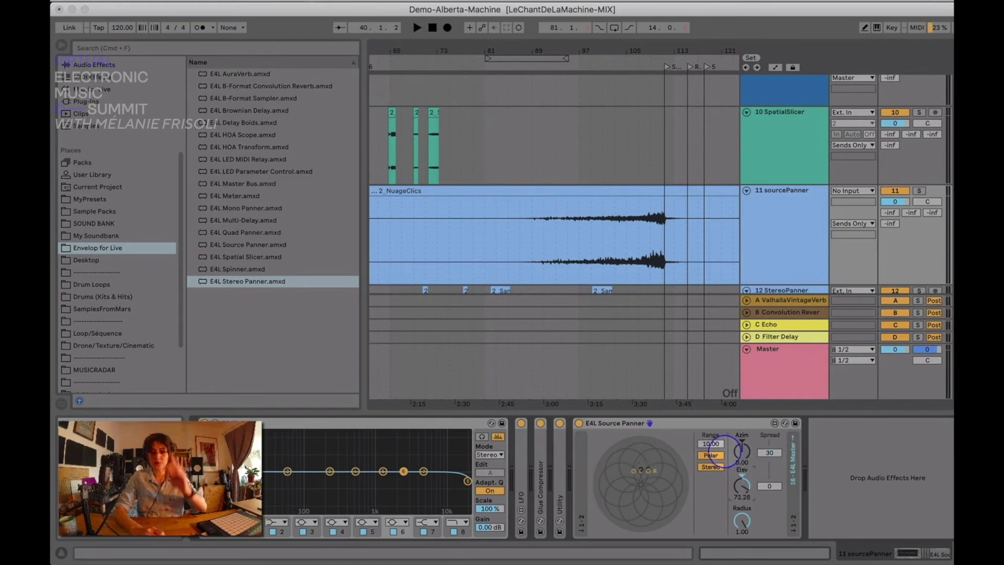
{"action": "left_click_drag", "start_coordinate": [741, 486], "coordinate": [743, 528]}
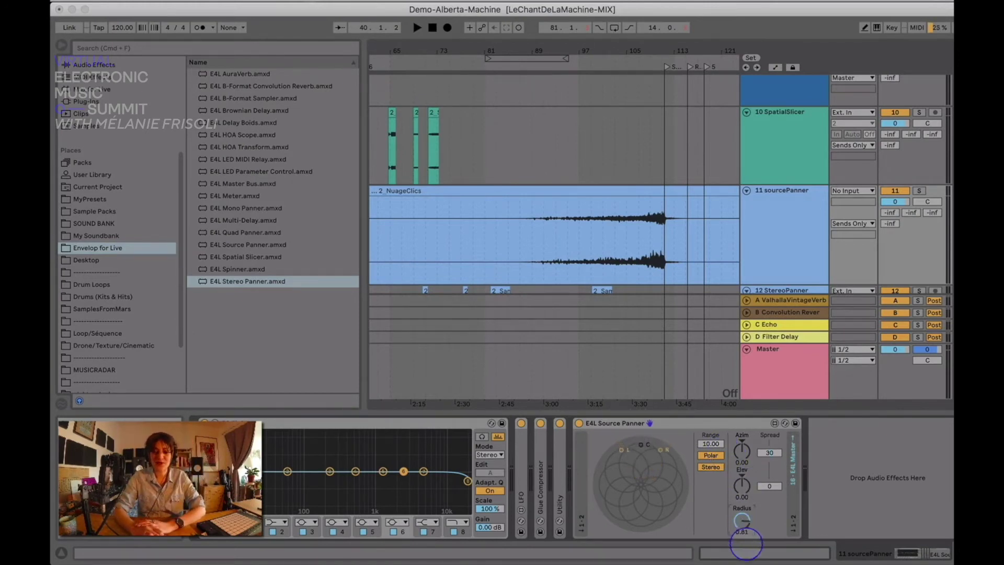
{"action": "left_click_drag", "start_coordinate": [748, 553], "coordinate": [744, 528]}
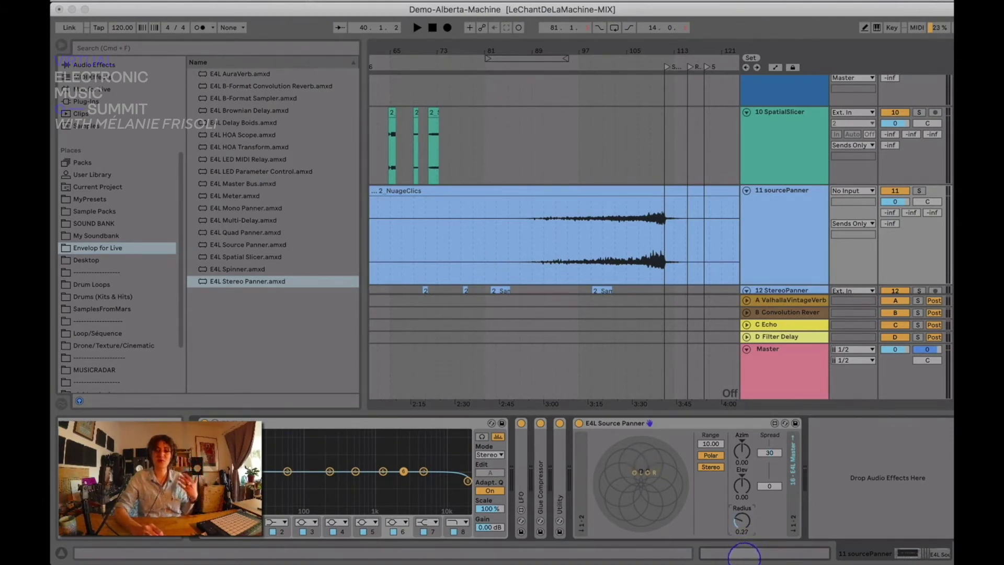
{"action": "left_click_drag", "start_coordinate": [727, 515], "coordinate": [724, 490]}
Place the insert marker at bar 96 in the NuageClics clip and solo the sourcePanner and E4L Master tracks
{"action": "left_click", "coordinate": [574, 231]}
{"action": "left_click", "coordinate": [919, 192]}
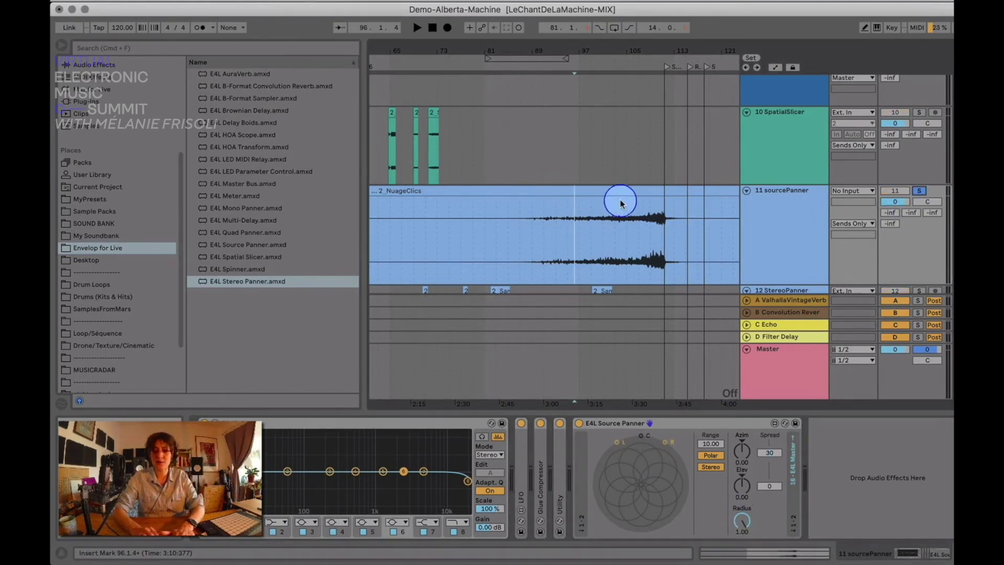
{"action": "scroll", "coordinate": [628, 201], "scroll_direction": "right", "scroll_amount": 2}
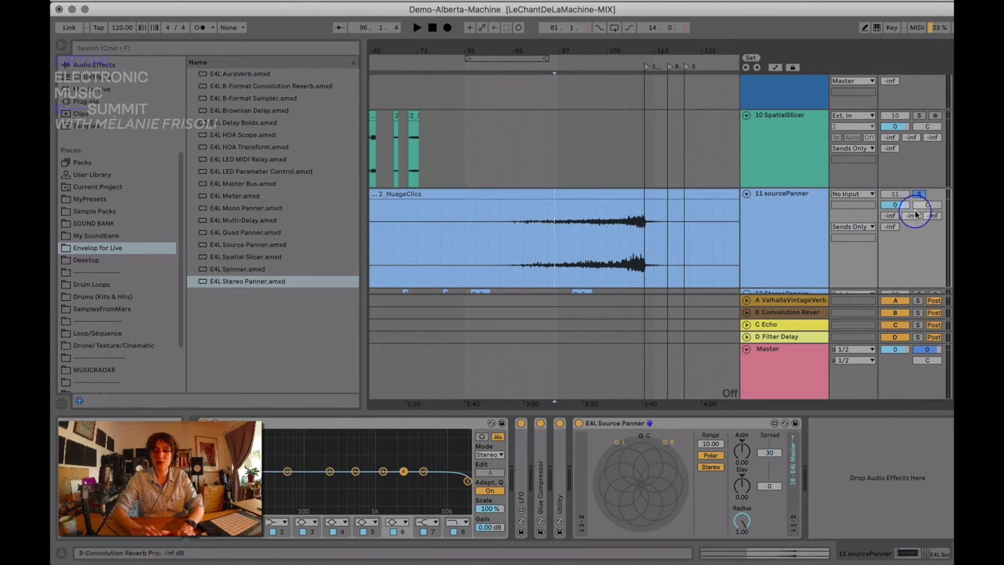
{"action": "scroll", "coordinate": [921, 199], "scroll_direction": "up", "scroll_amount": 3}
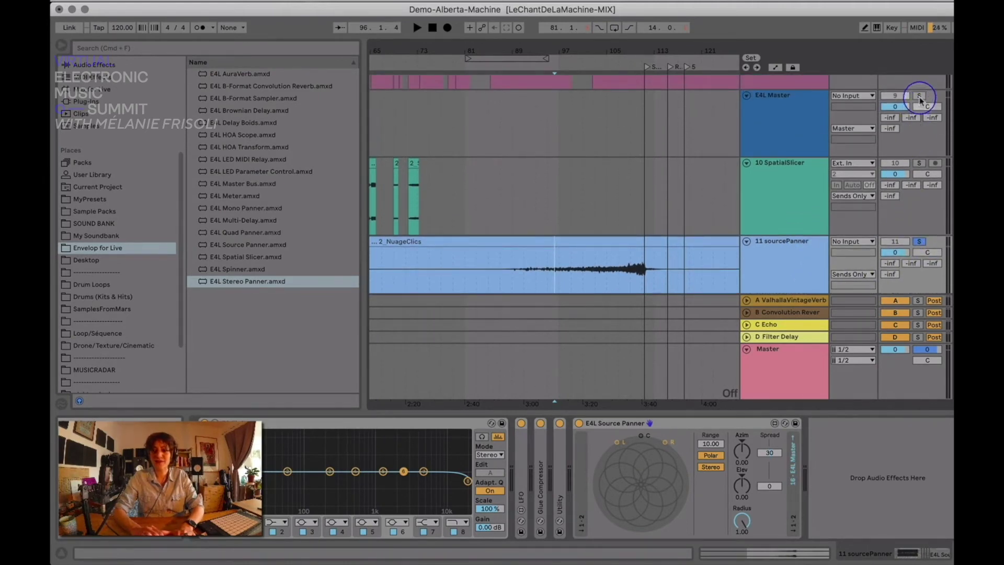
{"action": "left_click", "coordinate": [793, 129]}
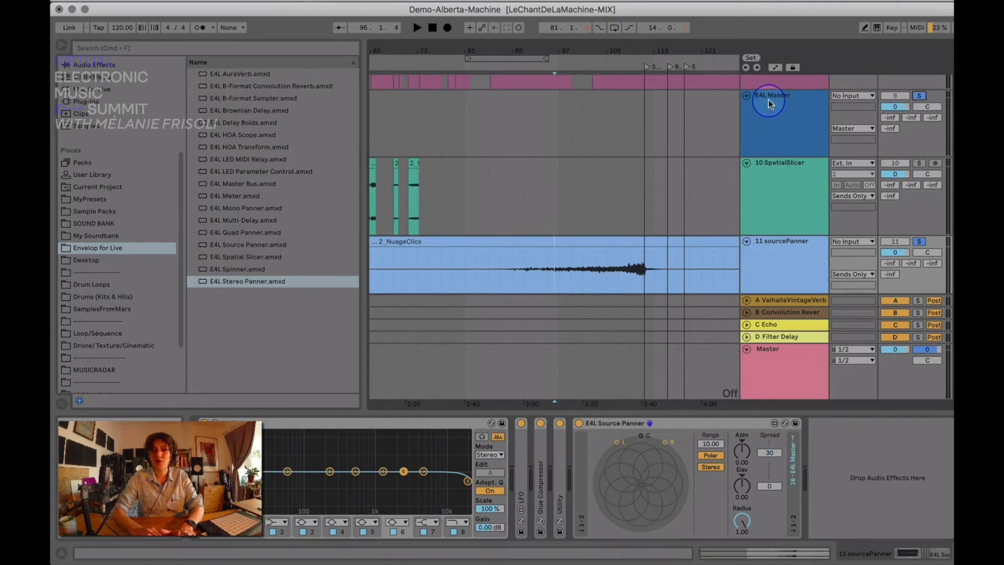
{"action": "left_click", "coordinate": [920, 97]}
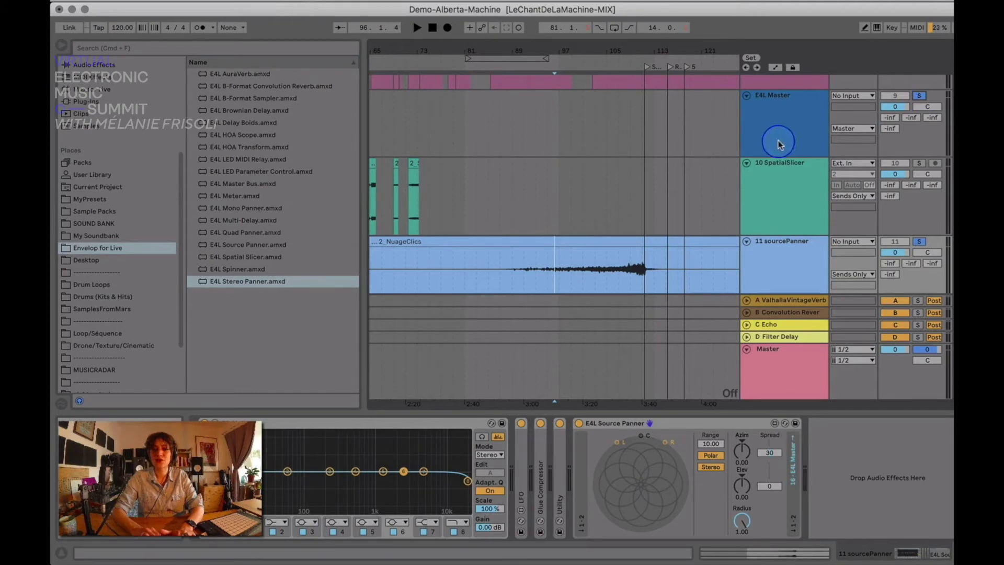
{"action": "scroll", "coordinate": [780, 170], "scroll_direction": "down", "scroll_amount": 1}
{"action": "left_click_drag", "start_coordinate": [617, 50], "coordinate": [573, 170]}
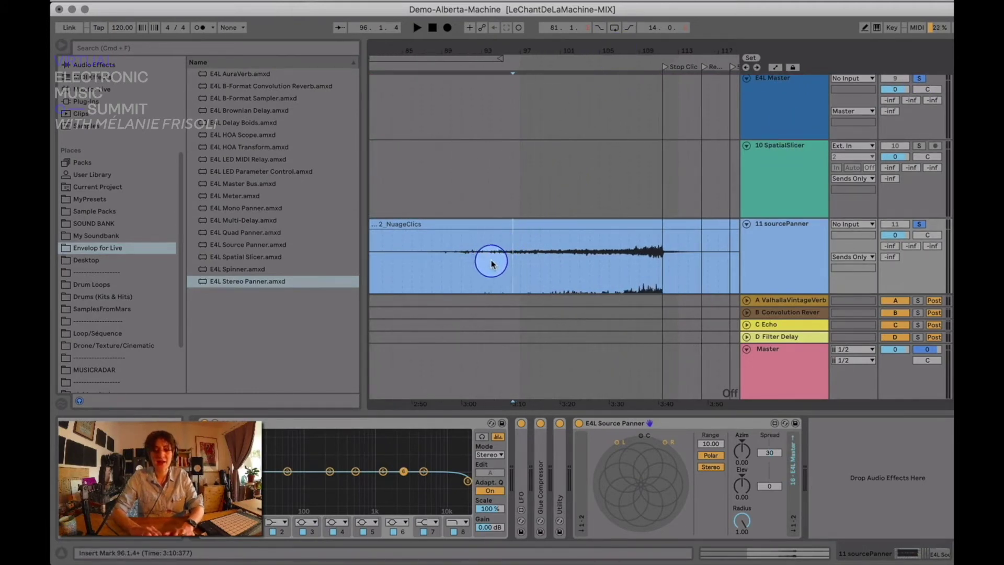
Play the soloed clip while sweeping the Source Panner's azimuth, stop playback, and try a radius of 0.51
{"action": "key", "text": "space"}
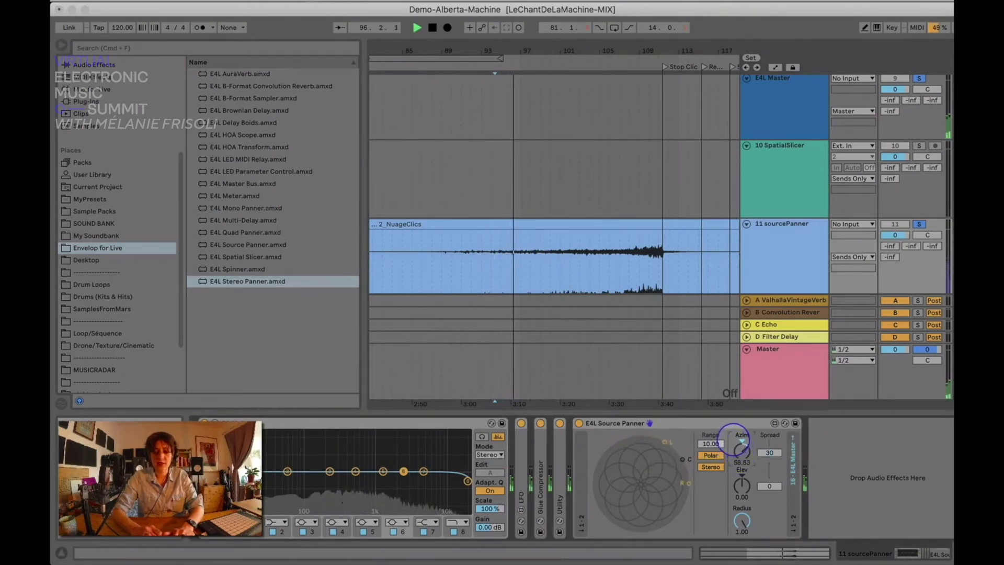
{"action": "left_click_drag", "start_coordinate": [740, 451], "coordinate": [721, 372]}
{"action": "key", "text": "space"}
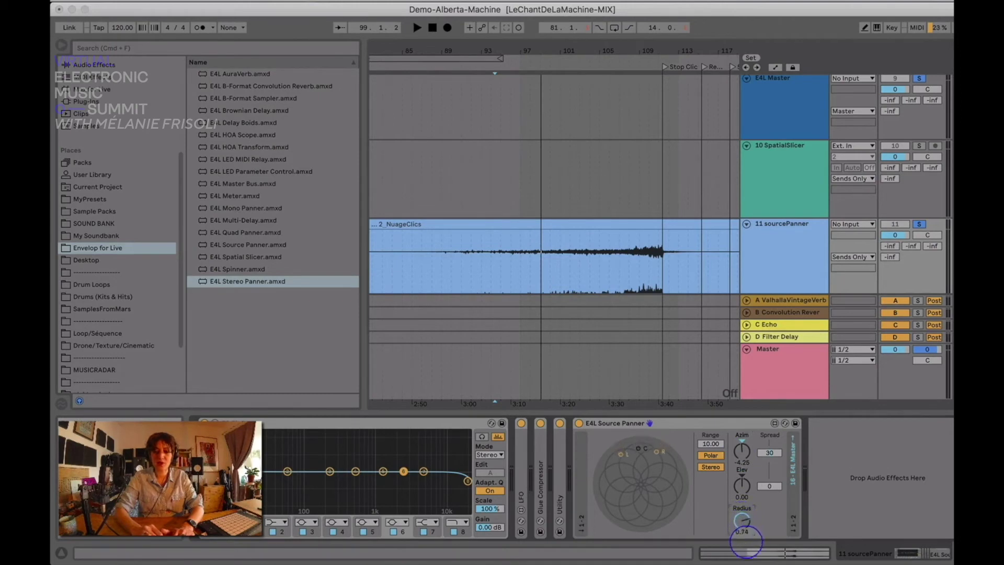
{"action": "left_click_drag", "start_coordinate": [748, 554], "coordinate": [749, 556]}
Play the NuageClics clip from position 98.4.1 while varying the Source Panner's radius and elevation
{"action": "scroll", "coordinate": [592, 264], "scroll_direction": "down", "scroll_amount": 2}
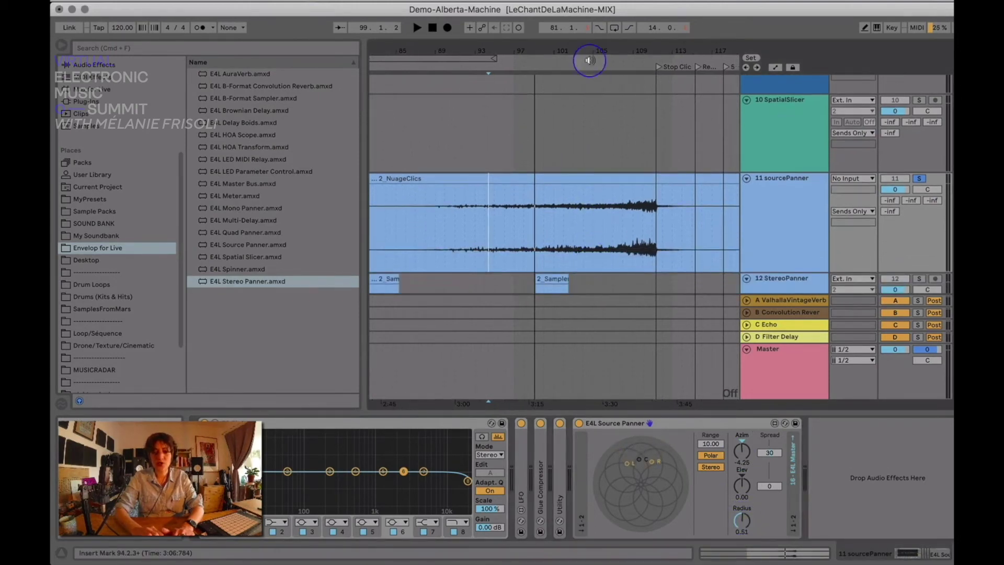
{"action": "left_click_drag", "start_coordinate": [597, 52], "coordinate": [596, 56]}
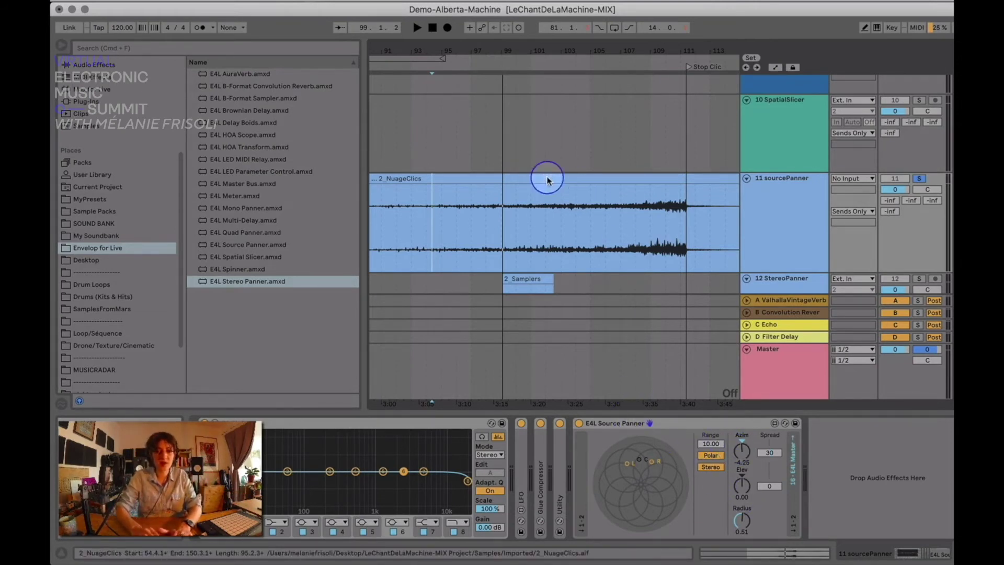
{"action": "left_click", "coordinate": [498, 191]}
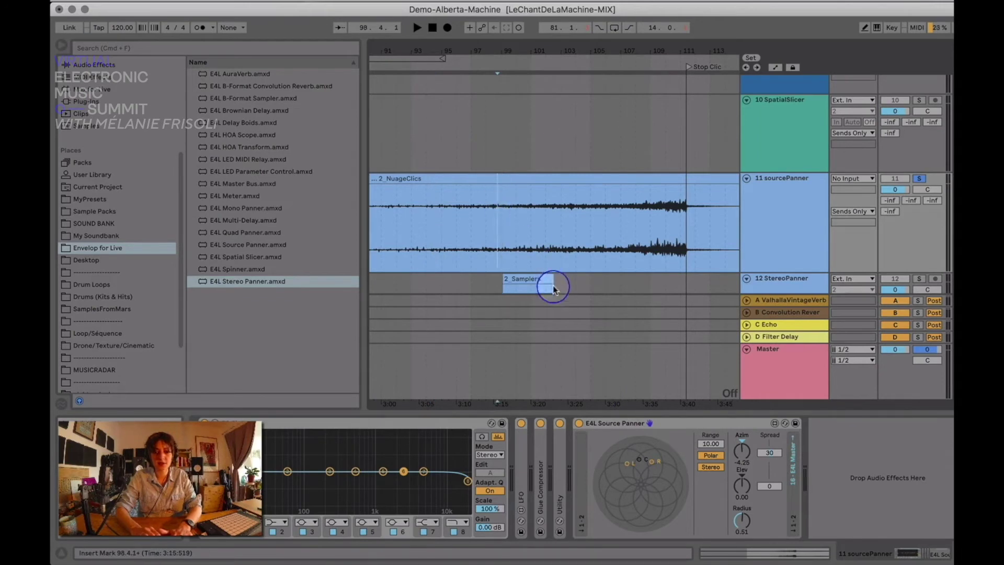
{"action": "key", "text": "space"}
{"action": "left_click", "coordinate": [743, 521]}
{"action": "left_click_drag", "start_coordinate": [744, 521], "coordinate": [741, 554]}
{"action": "left_click", "coordinate": [740, 485]}
{"action": "left_click_drag", "start_coordinate": [741, 485], "coordinate": [741, 449]}
{"action": "left_click_drag", "start_coordinate": [742, 521], "coordinate": [768, 455]}
Try a wider stereo spread on the Source Panner, such as 72, and restore the spread to 30
{"action": "left_click", "coordinate": [772, 454]}
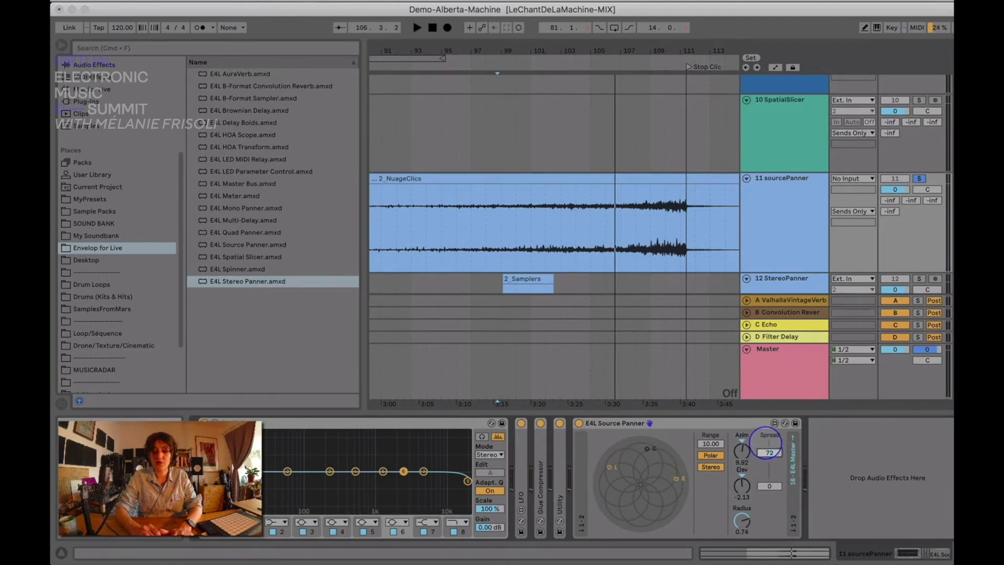
{"action": "left_click_drag", "start_coordinate": [766, 444], "coordinate": [770, 455]}
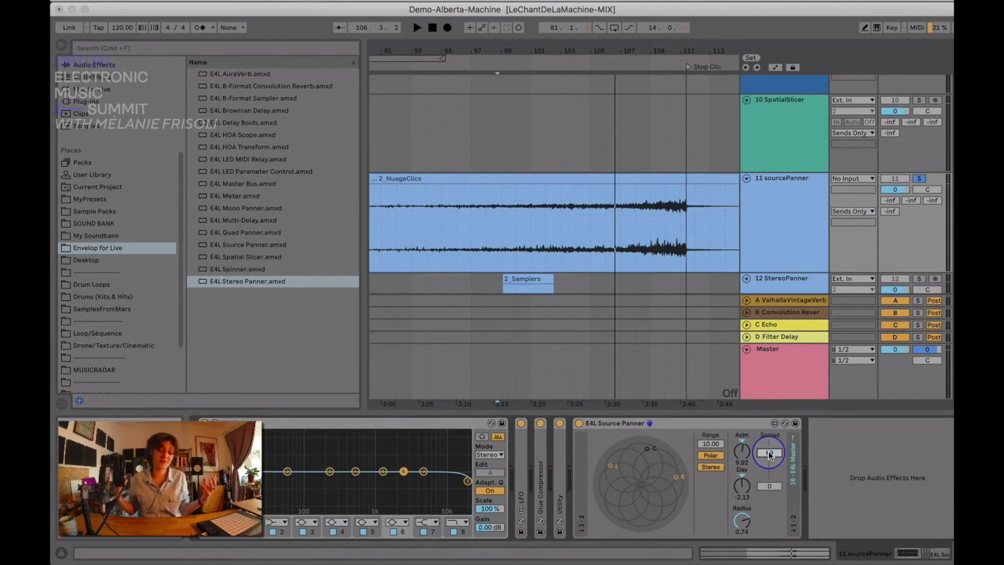
{"action": "type", "text": "30"}
{"action": "key", "text": "Return"}
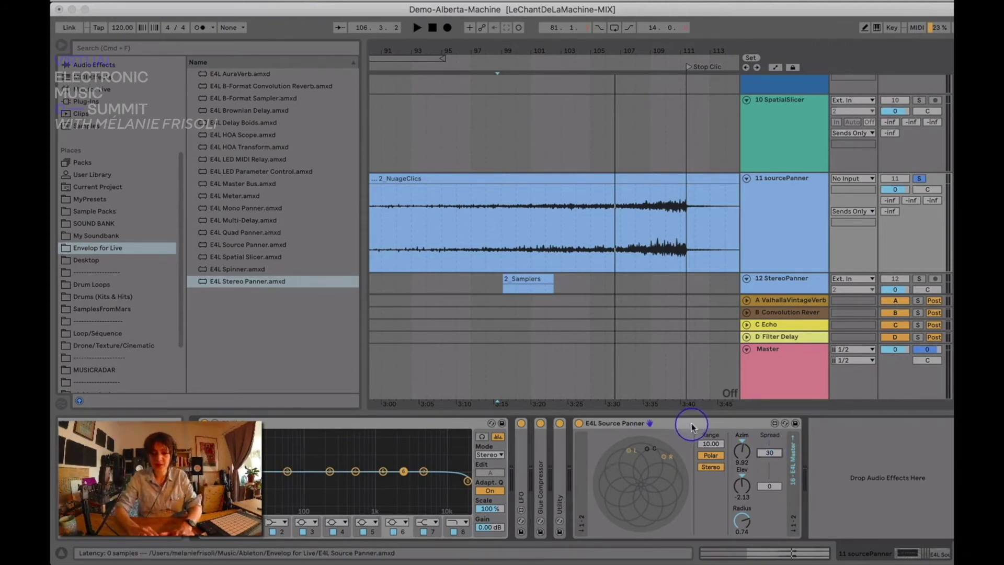
Reset the Source Panner's azimuth and elevation to 0.00 and its radius to 1.00
{"action": "left_click", "coordinate": [739, 453]}
{"action": "key", "text": "Delete"}
{"action": "left_click", "coordinate": [741, 521]}
{"action": "key", "text": "Delete"}
Show the arrangement automation and display the Source Panner's azimuth envelope on the sourcePanner track, with bars 99 to 112 selected
{"action": "left_click", "coordinate": [512, 213]}
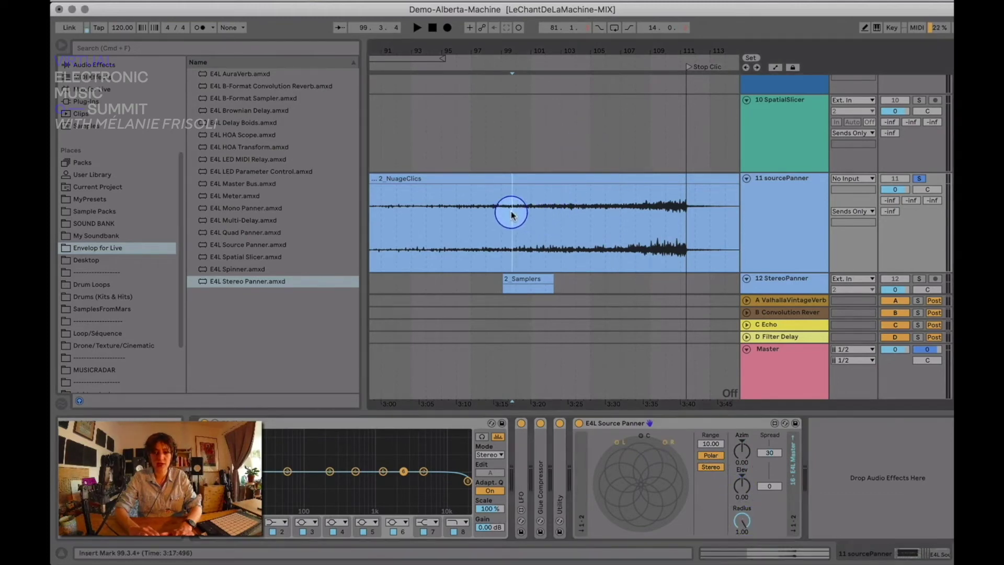
{"action": "key", "text": "a"}
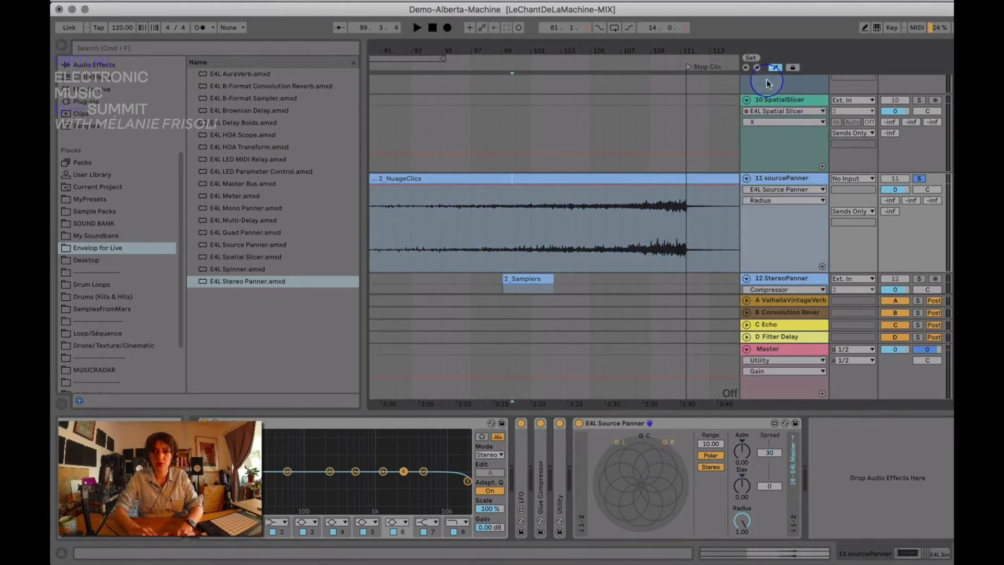
{"action": "left_click", "coordinate": [775, 68]}
{"action": "left_click", "coordinate": [778, 68]}
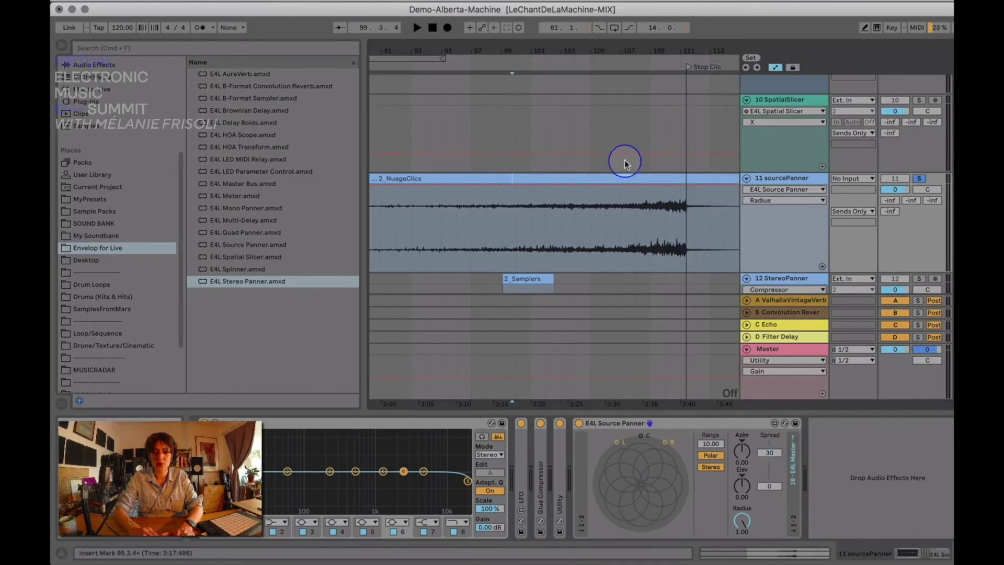
{"action": "scroll", "coordinate": [574, 235], "scroll_direction": "up", "scroll_amount": 2}
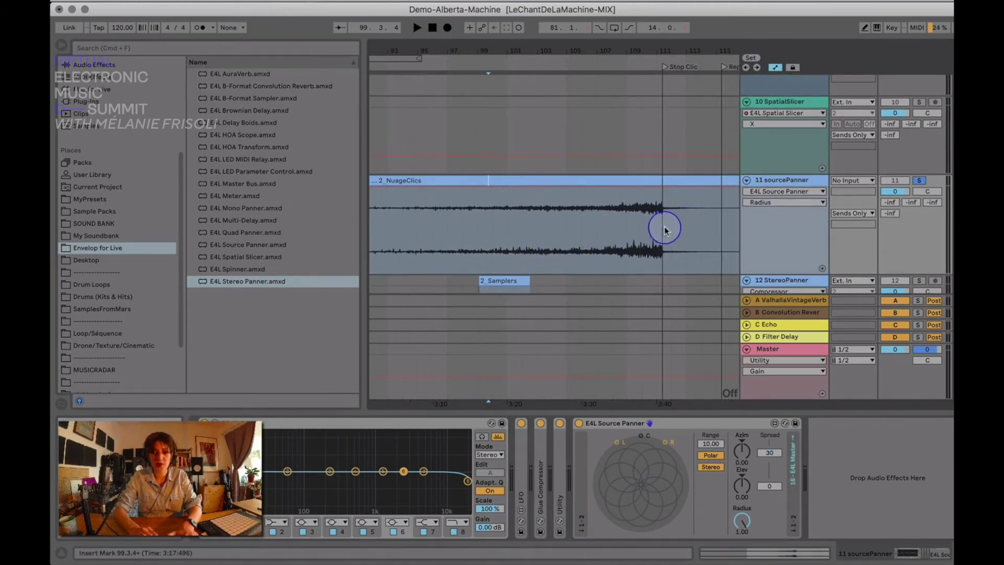
{"action": "left_click_drag", "start_coordinate": [674, 214], "coordinate": [475, 222]}
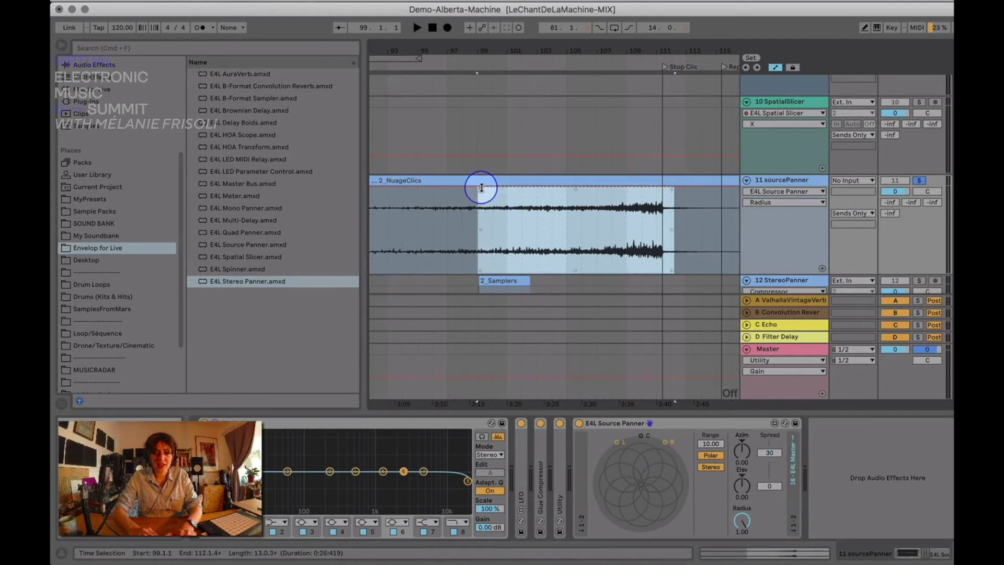
{"action": "left_click", "coordinate": [744, 453]}
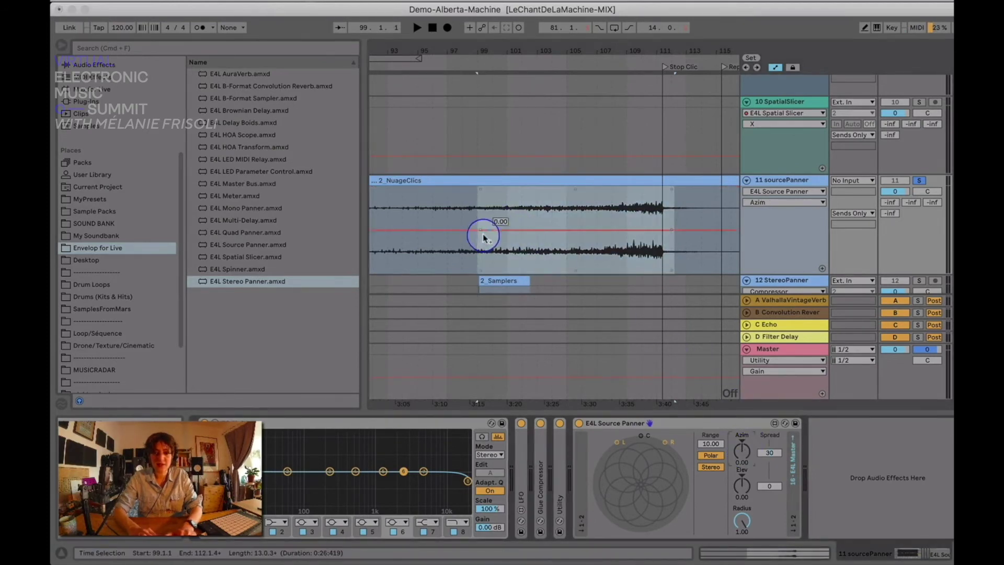
Automate the Source Panner's azimuth as a ramp from its minimum near bar 100 to about 156 at bar 111, and play it
{"action": "left_click_drag", "start_coordinate": [479, 235], "coordinate": [477, 186]}
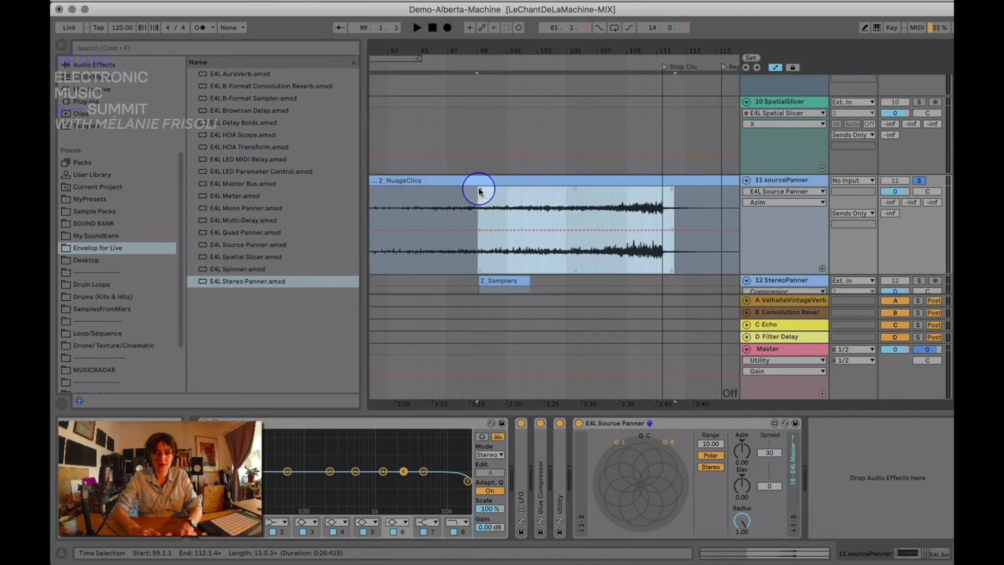
{"action": "key", "text": "super+z"}
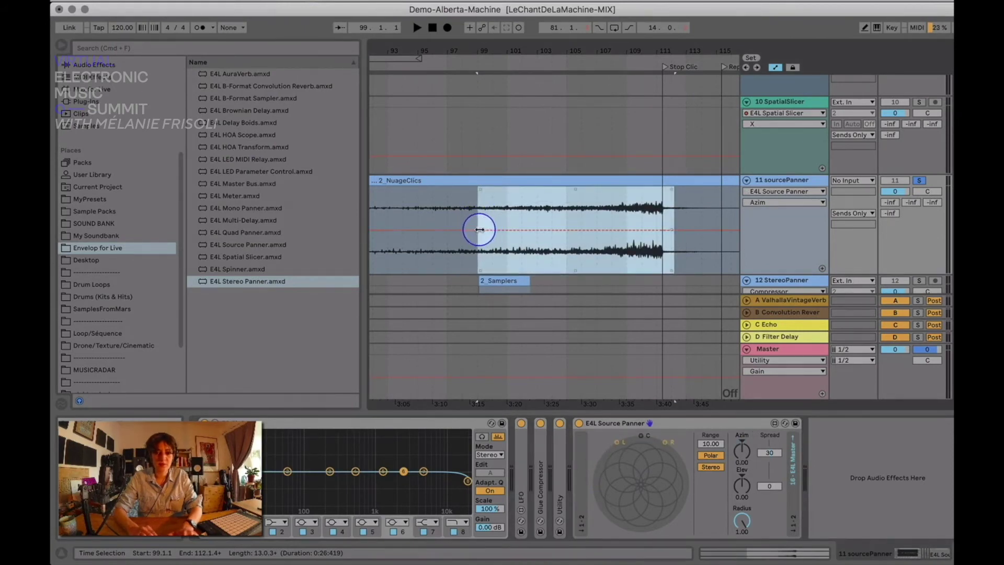
{"action": "left_click_drag", "start_coordinate": [488, 226], "coordinate": [662, 192]}
{"action": "left_click", "coordinate": [510, 202]}
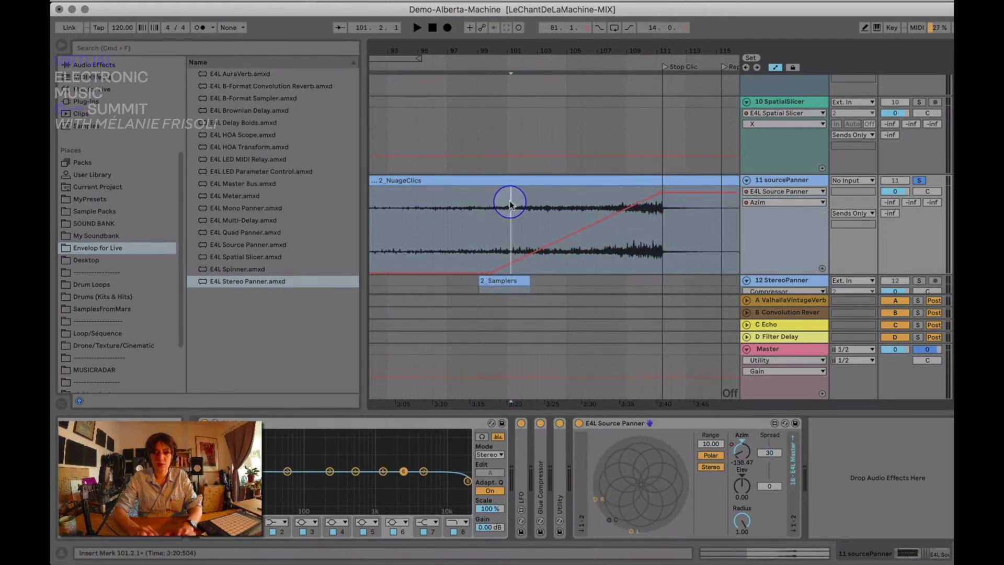
{"action": "key", "text": "space"}
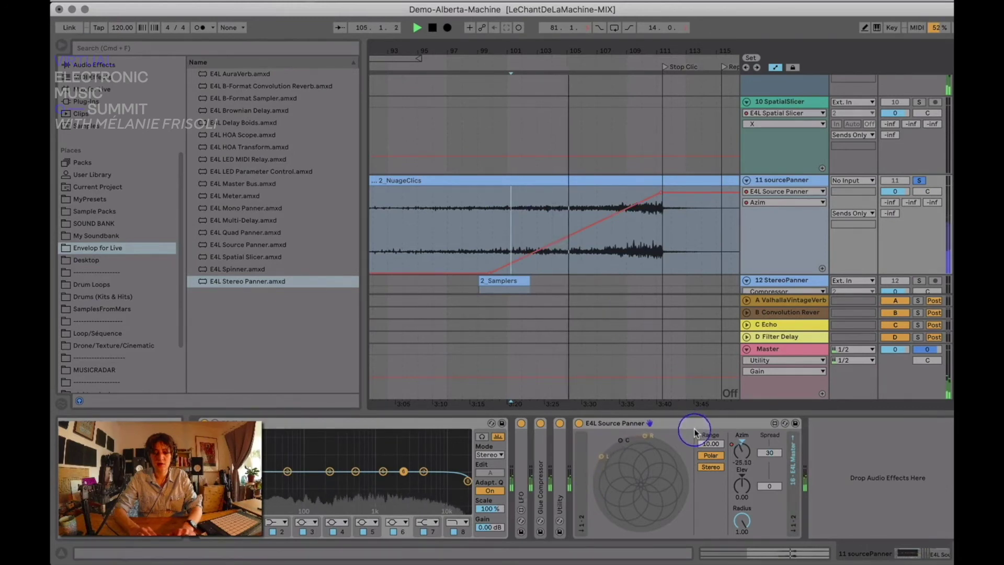
Automate the Source Panner's radius to rise from minimum at bar 99 to maximum at bar 111, and its azimuth spread to rise to 161
{"action": "left_click", "coordinate": [742, 522]}
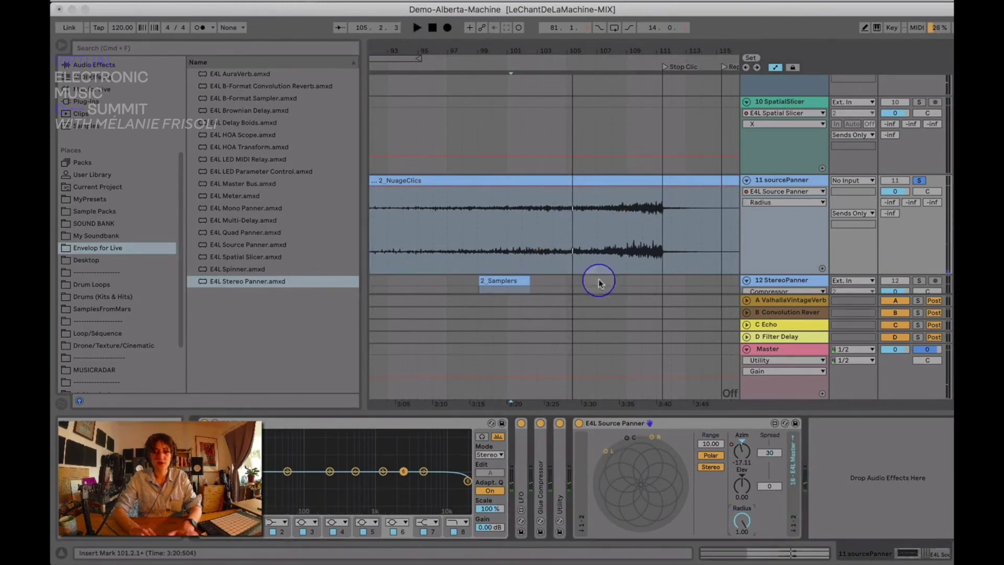
{"action": "left_click", "coordinate": [660, 187]}
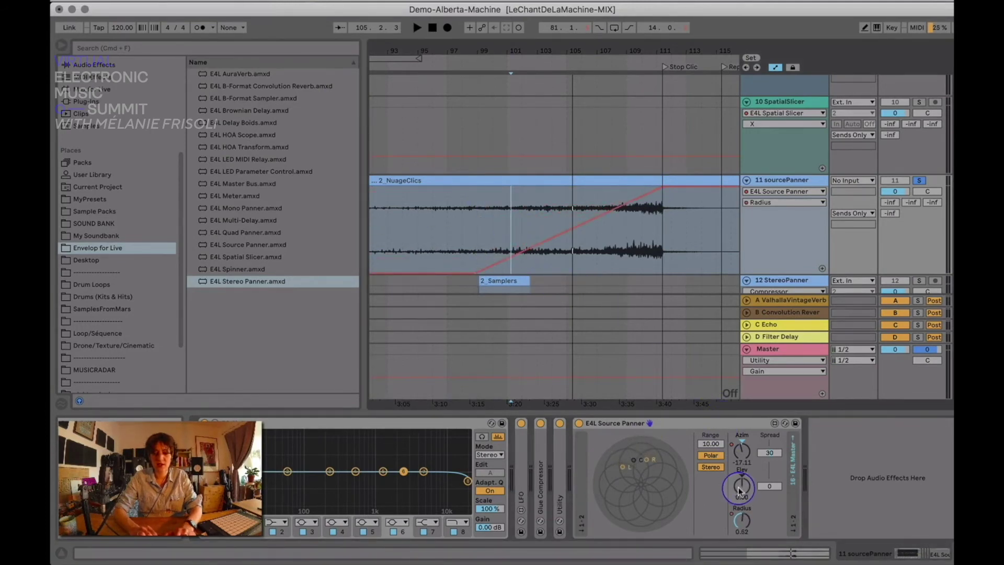
{"action": "left_click", "coordinate": [770, 454]}
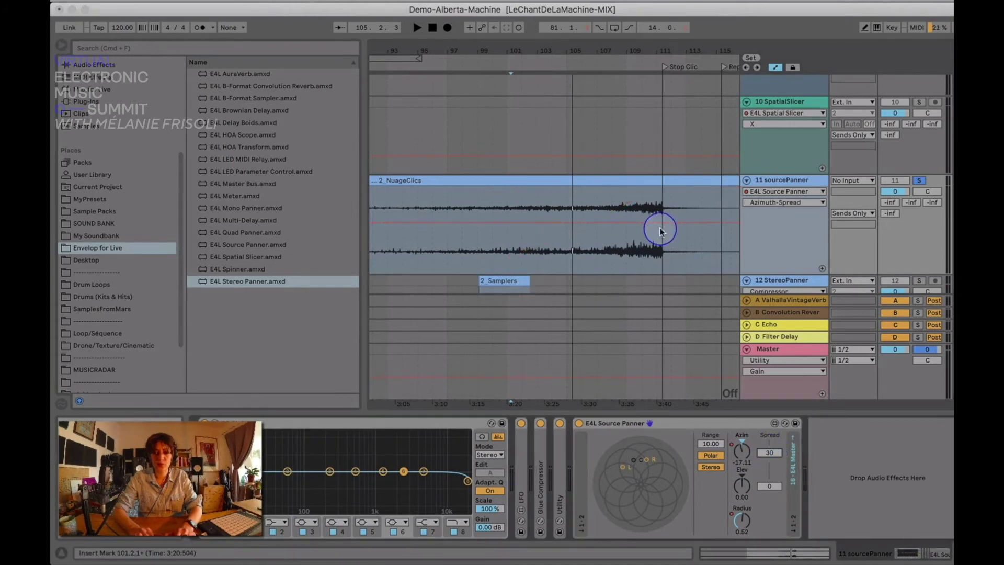
{"action": "left_click_drag", "start_coordinate": [662, 222], "coordinate": [661, 192]}
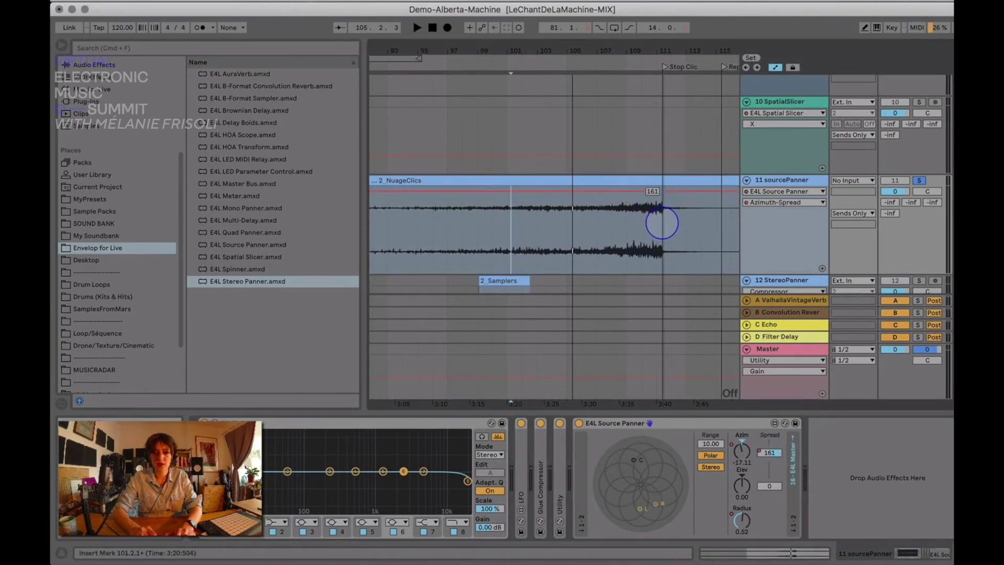
{"action": "left_click_drag", "start_coordinate": [551, 192], "coordinate": [549, 203]}
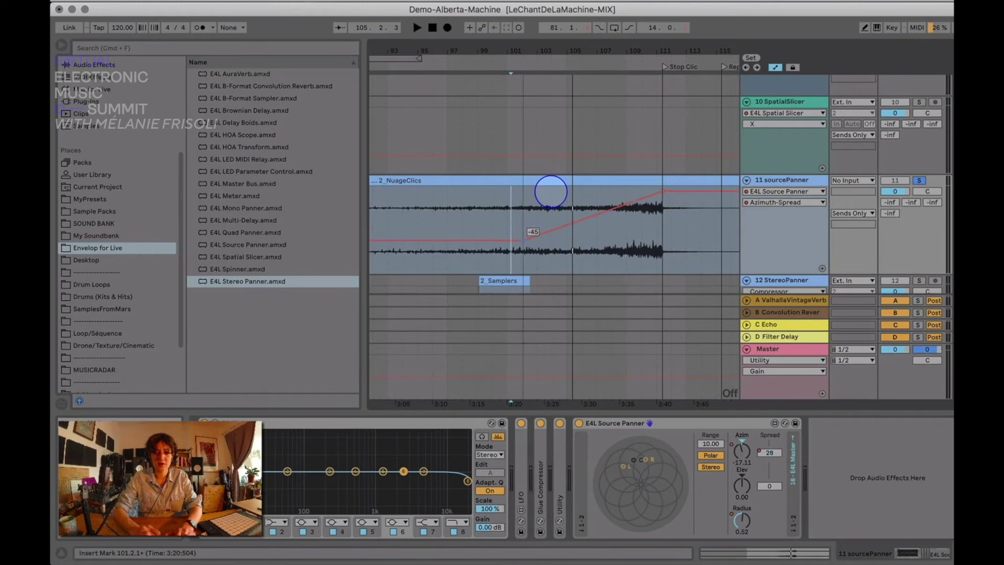
Play the automated NuageClics passage from 101.3.2 to its end and stop playback
{"action": "left_click", "coordinate": [515, 209]}
{"action": "key", "text": "space"}
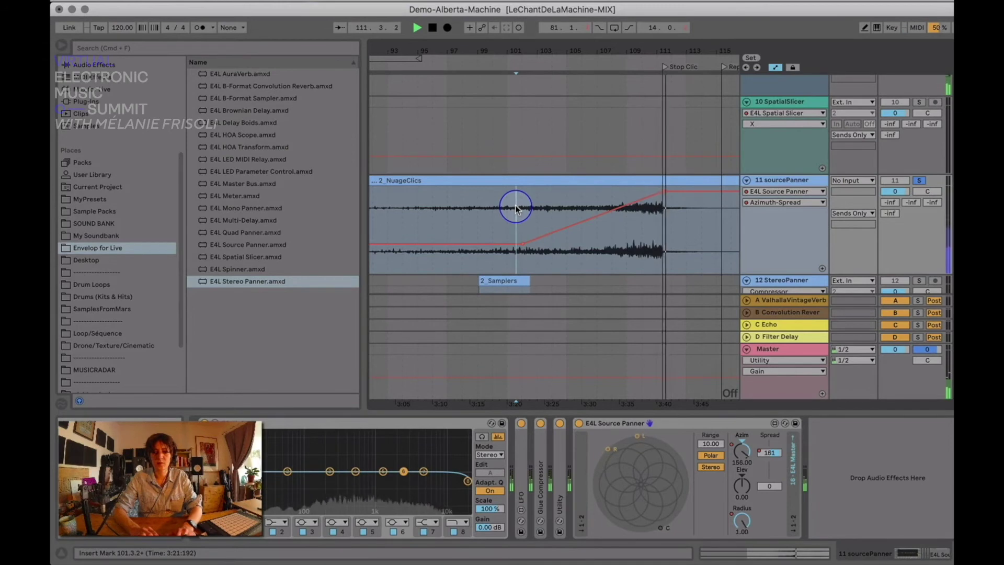
{"action": "key", "text": "space"}
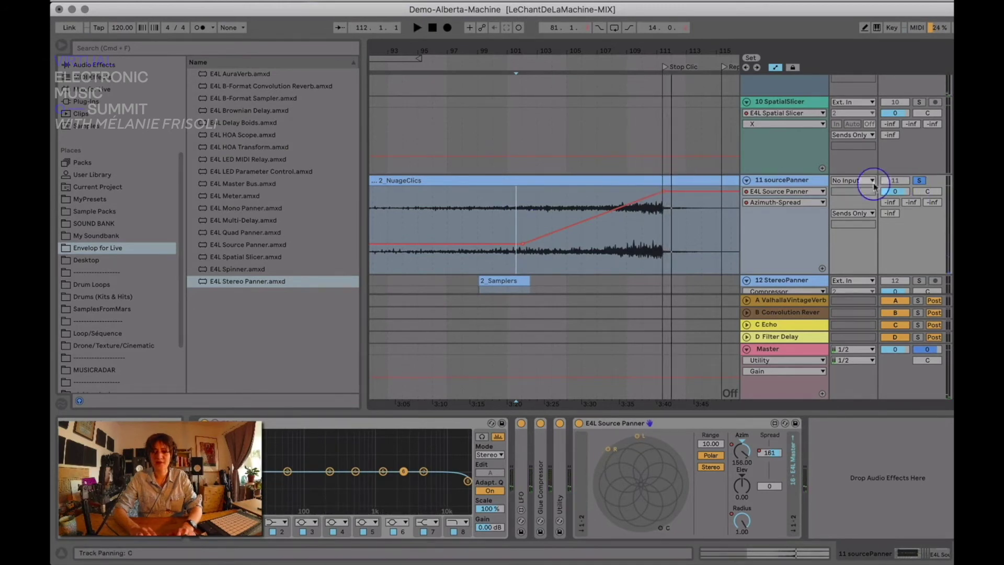
Delete the azimuth automation from the Source Panner
{"action": "key", "text": "a"}
{"action": "key", "text": "a"}
{"action": "right_click", "coordinate": [731, 465]}
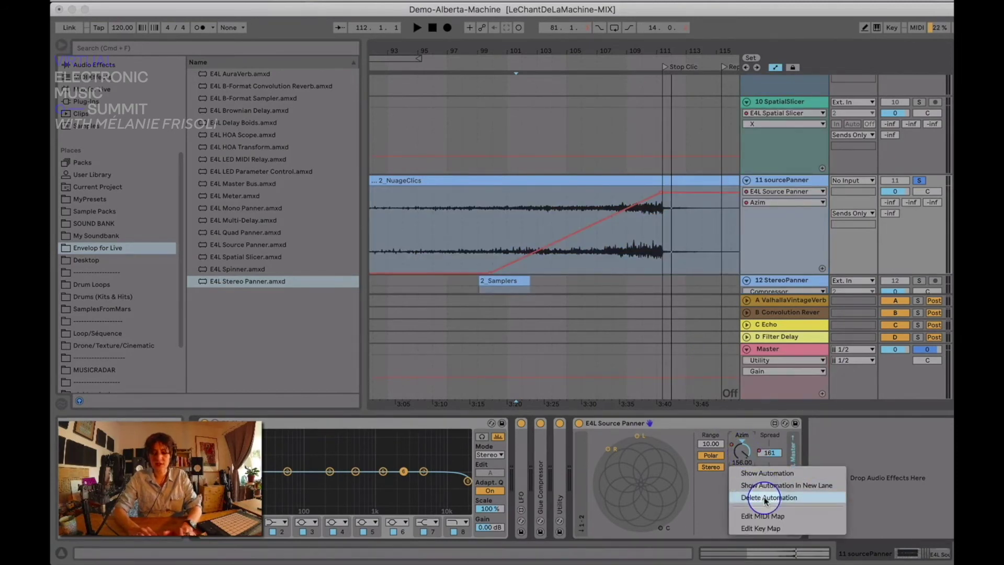
{"action": "left_click", "coordinate": [765, 500]}
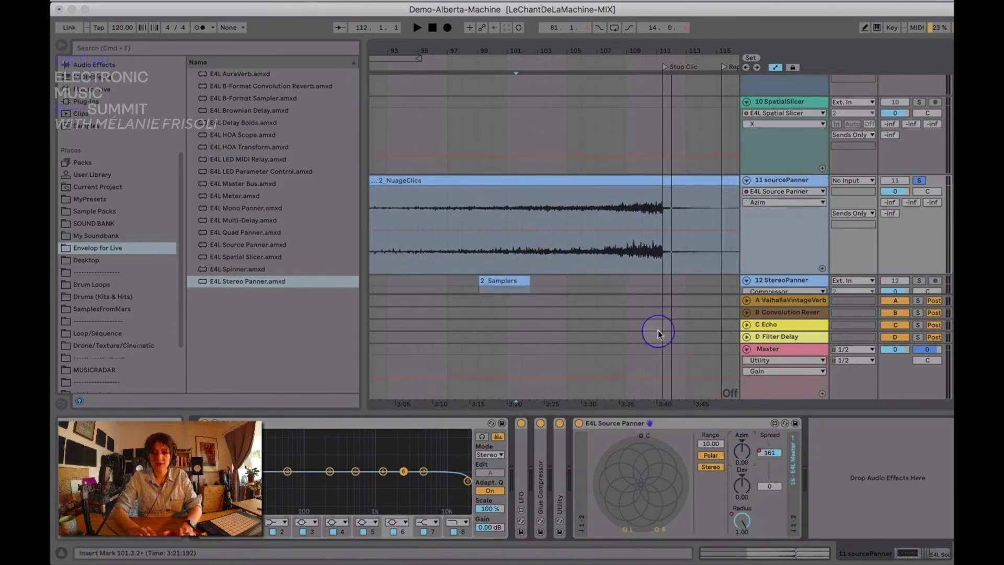
Play the NuageClics clip from 103.1.4 and lower the azimuth-spread automation's end point to 97
{"action": "left_click", "coordinate": [540, 200]}
{"action": "key", "text": "space"}
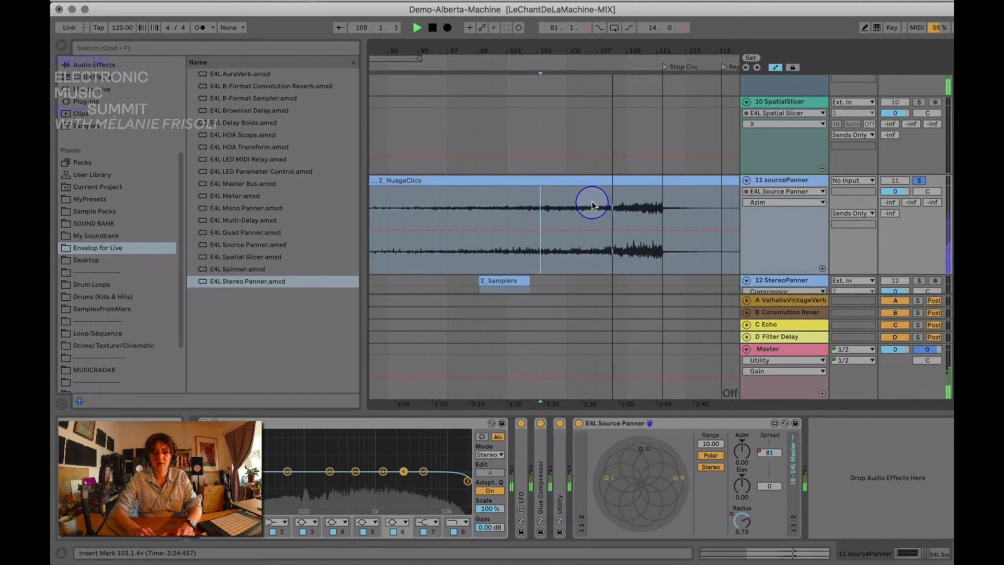
{"action": "left_click", "coordinate": [771, 453]}
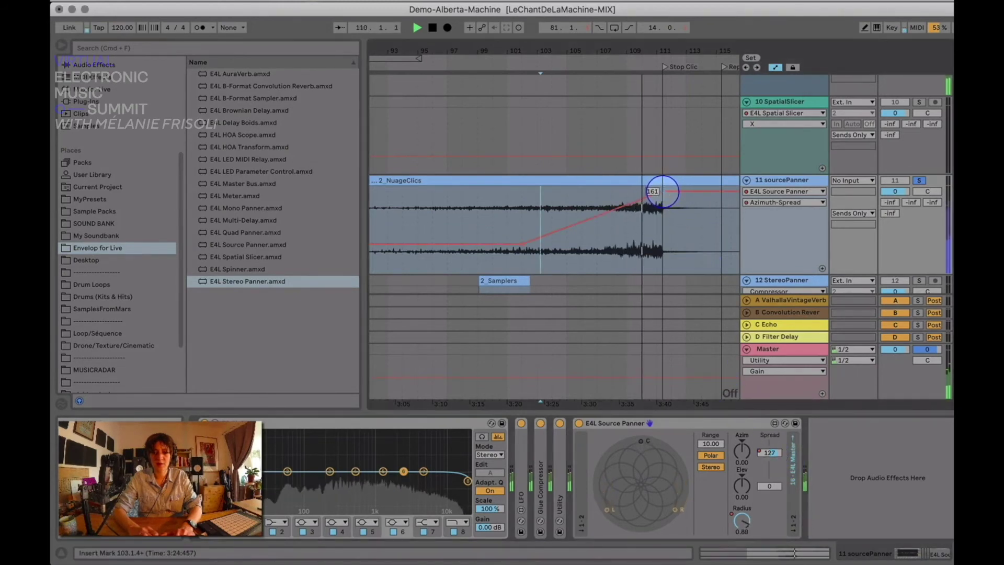
{"action": "left_click_drag", "start_coordinate": [663, 195], "coordinate": [663, 208]}
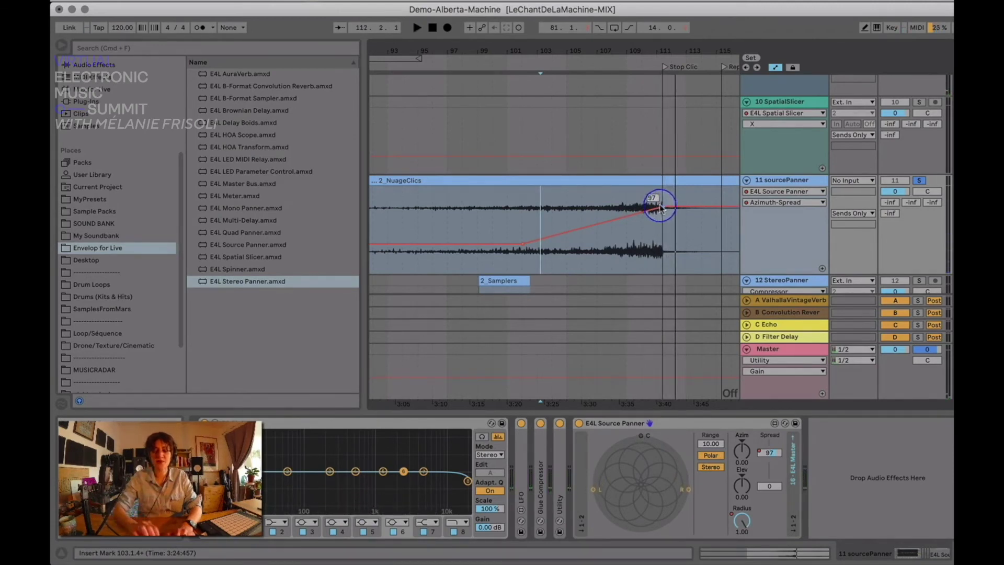
Solo the StereoPanner track and select its 2_Samplers clip
{"action": "left_click_drag", "start_coordinate": [623, 48], "coordinate": [623, 47]}
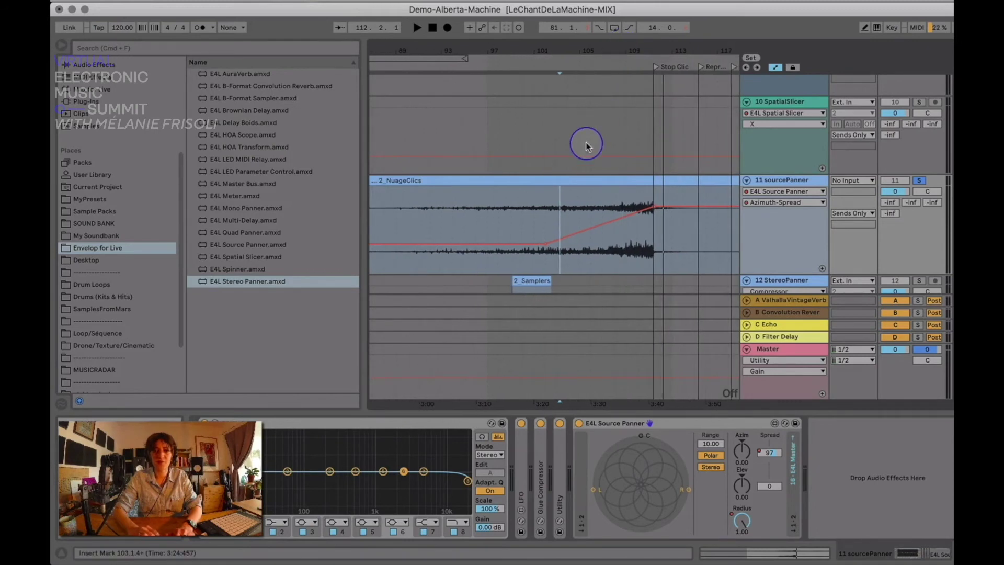
{"action": "scroll", "coordinate": [585, 146], "scroll_direction": "down", "scroll_amount": 5}
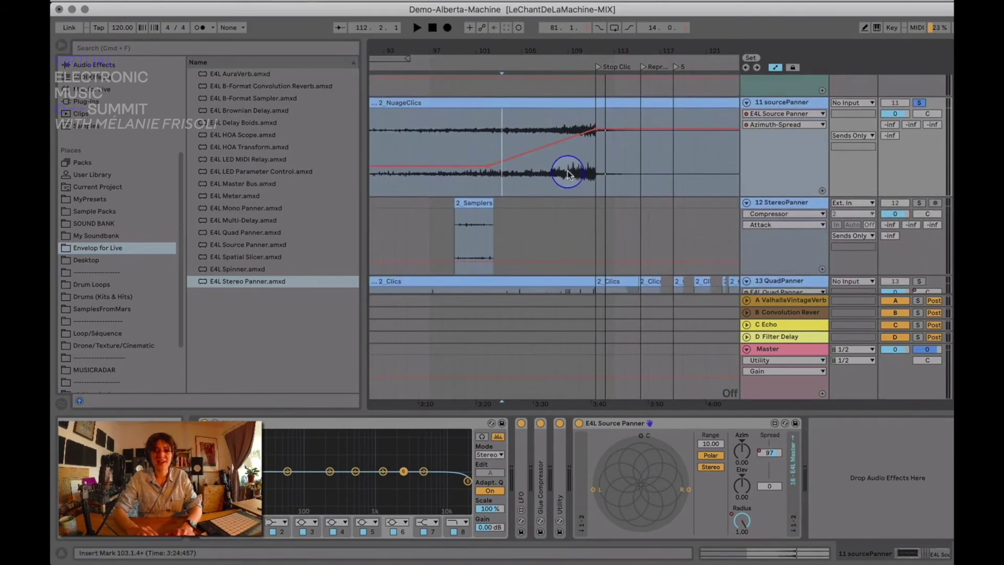
{"action": "left_click", "coordinate": [778, 202]}
{"action": "scroll", "coordinate": [800, 197], "scroll_direction": "up", "scroll_amount": 8}
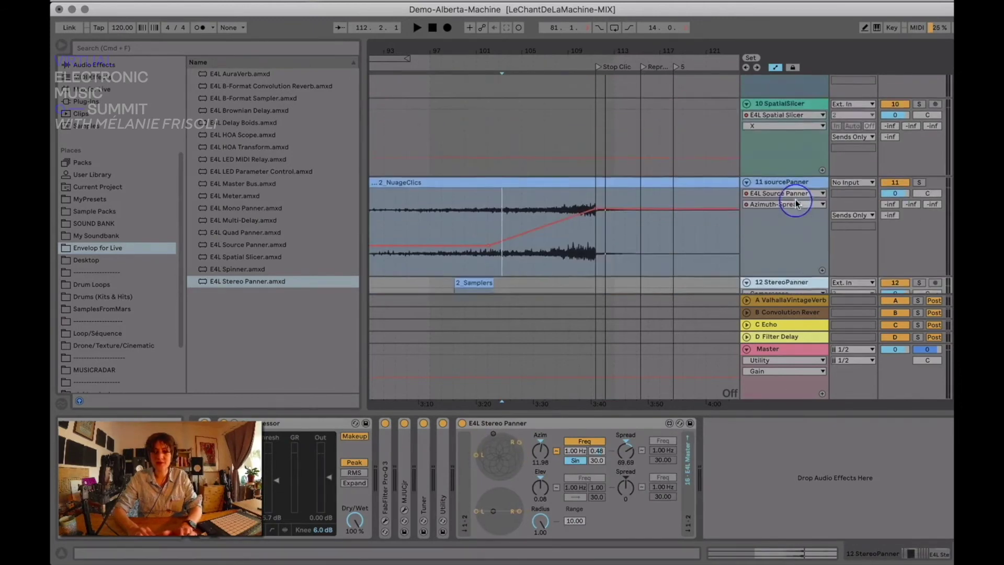
{"action": "scroll", "coordinate": [863, 131], "scroll_direction": "down", "scroll_amount": 8}
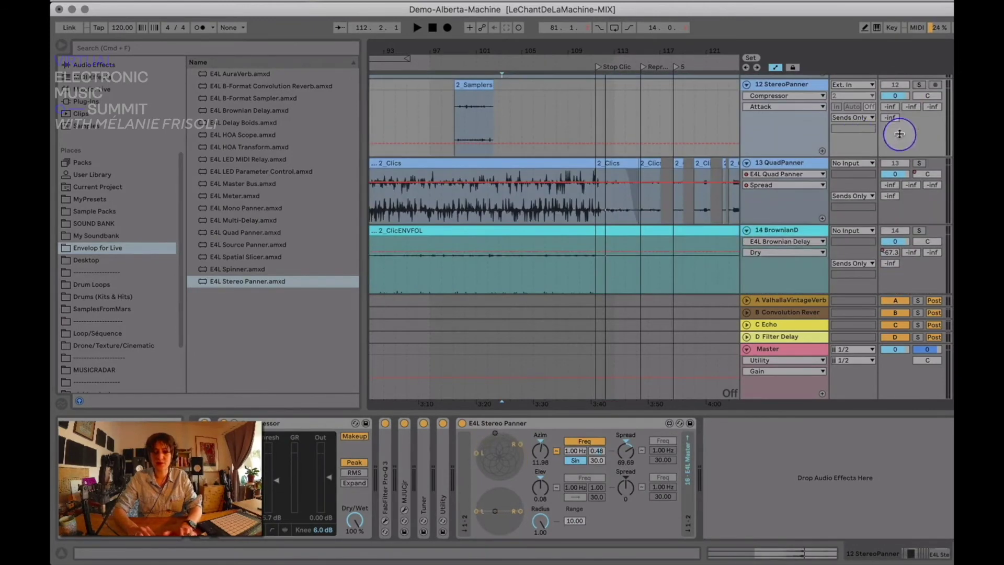
{"action": "left_click", "coordinate": [919, 85]}
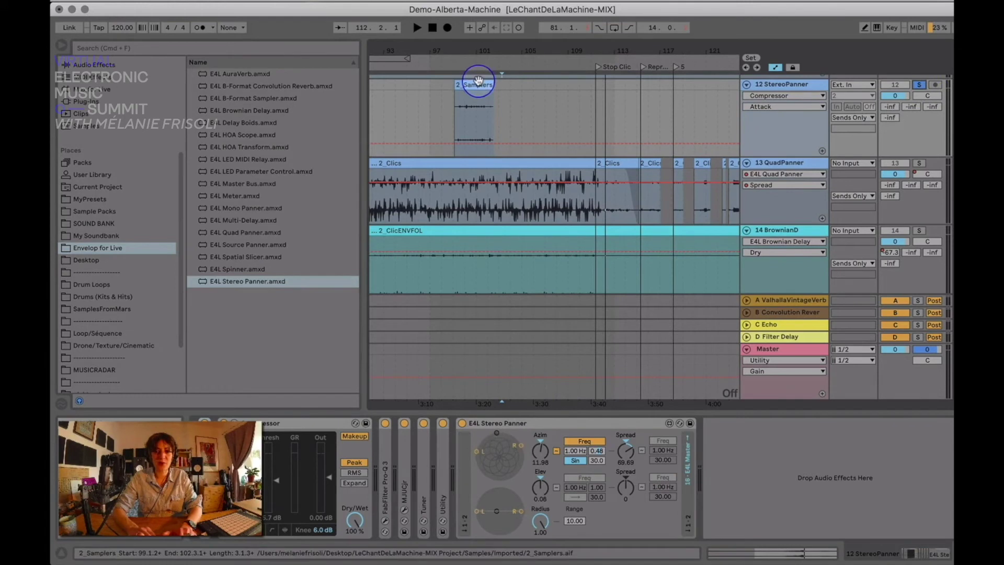
{"action": "left_click", "coordinate": [475, 83]}
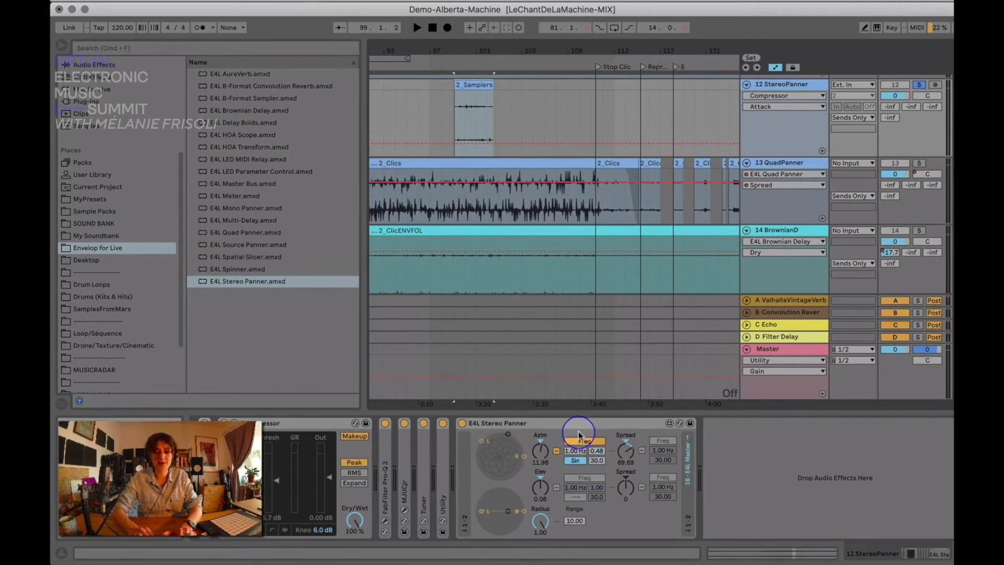
Turn off the Stereo Panner's azimuth modulation, try a raised elevation, and set azimuth and elevation to 0.00
{"action": "left_click", "coordinate": [570, 461]}
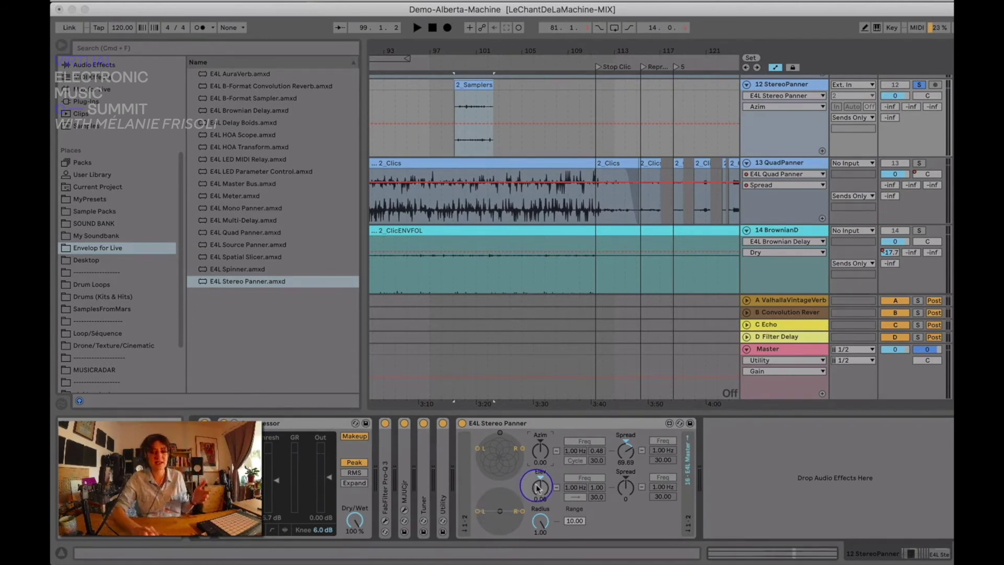
{"action": "left_click_drag", "start_coordinate": [536, 480], "coordinate": [532, 472]}
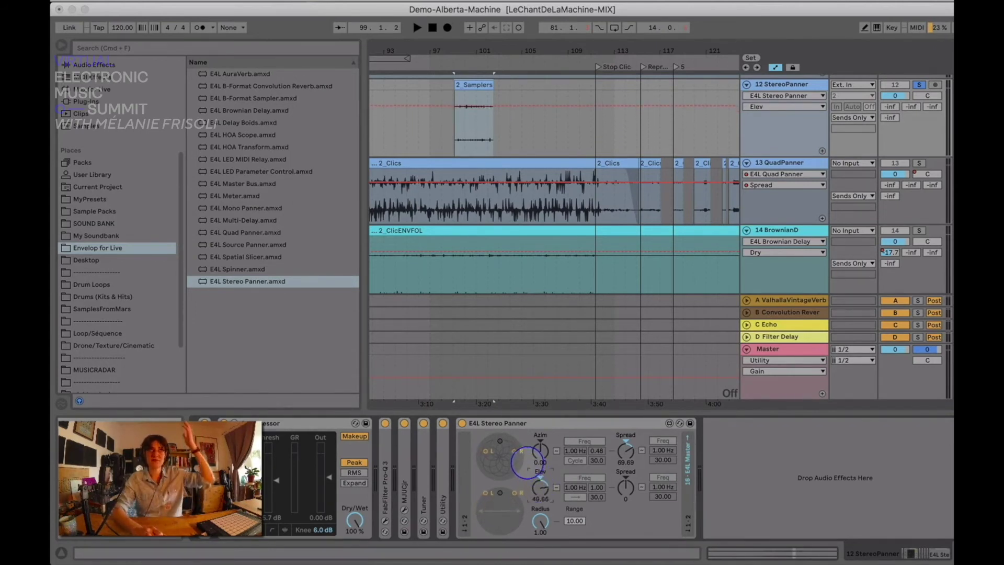
{"action": "left_click_drag", "start_coordinate": [526, 460], "coordinate": [539, 497]}
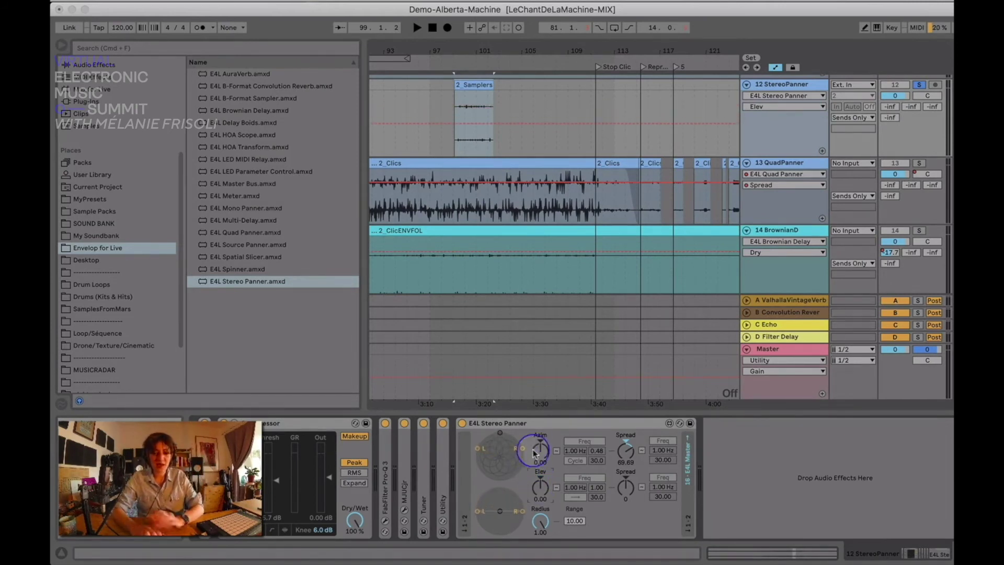
Play the soloed 2_Samplers clip from its start through the static Stereo Panner, and stop playback
{"action": "left_click", "coordinate": [459, 90]}
{"action": "left_click", "coordinate": [468, 91]}
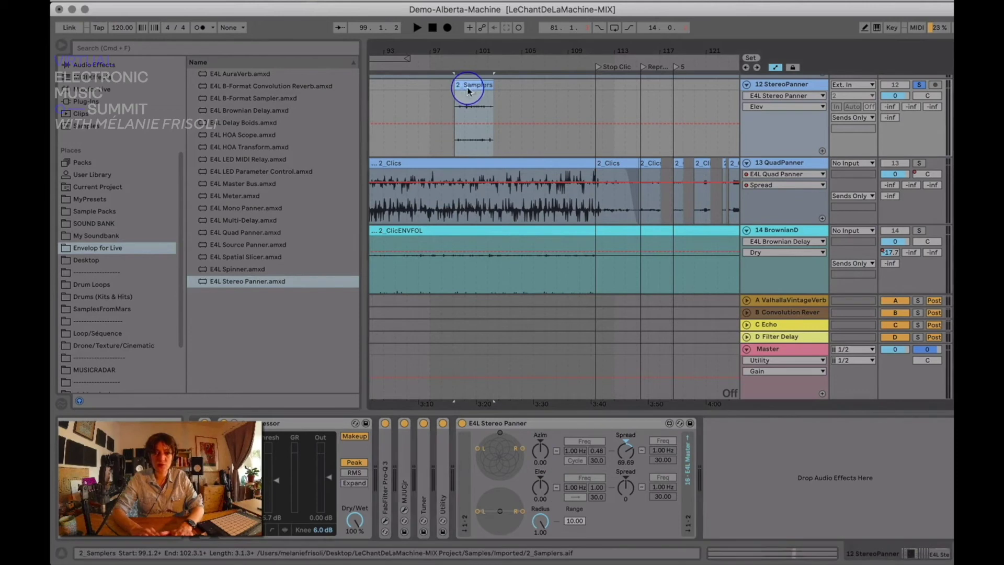
{"action": "key", "text": "space"}
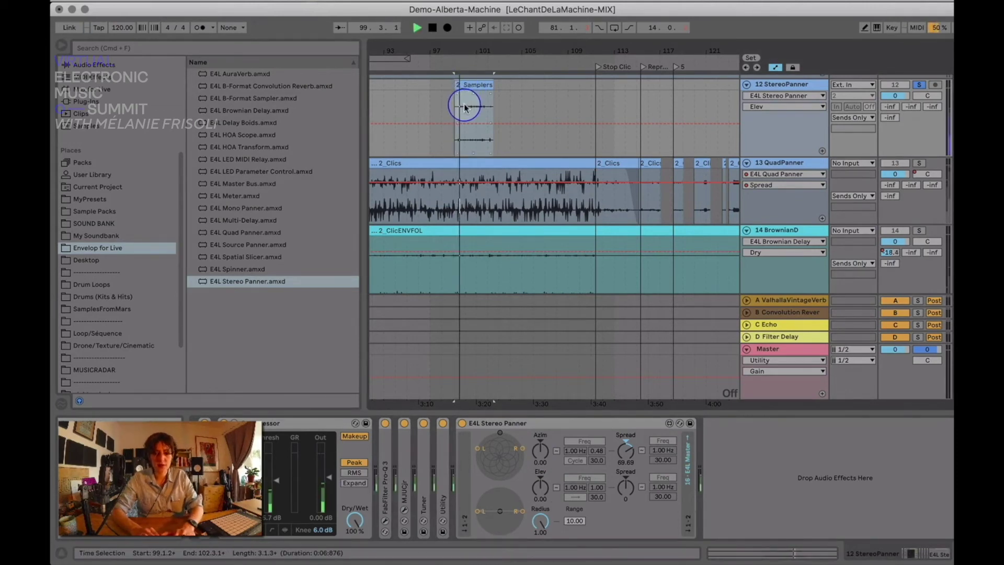
{"action": "left_click", "coordinate": [467, 107]}
{"action": "left_click", "coordinate": [492, 175]}
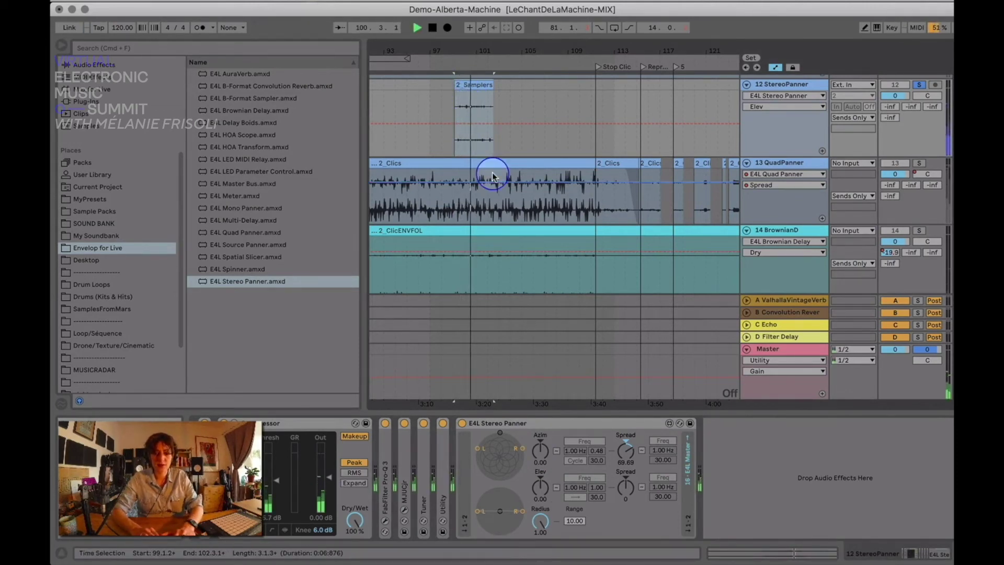
{"action": "key", "text": "space"}
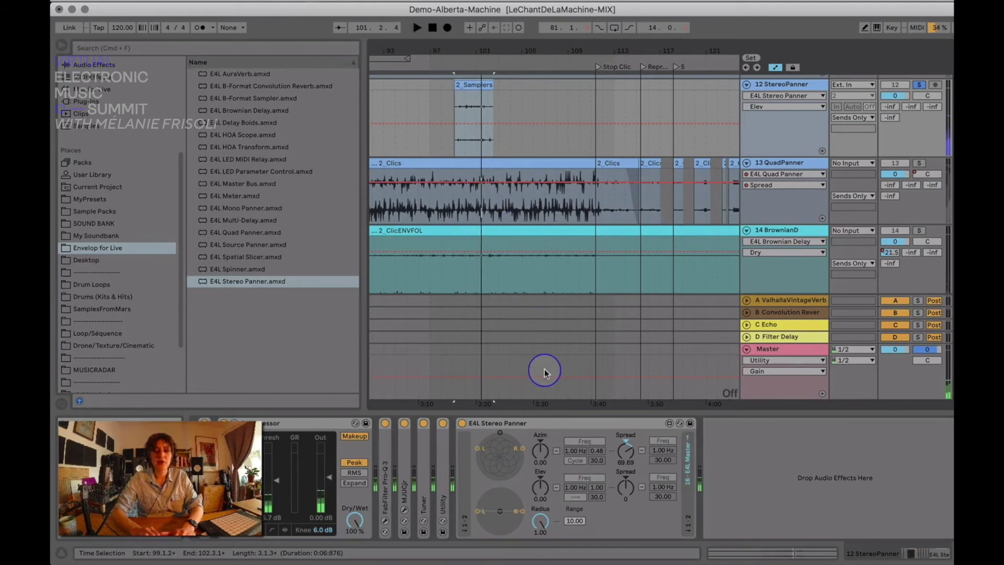
Try the Stereo Panner's azimuth and elevation modulation, switching each on and off, and reset the elevation to 0.00
{"action": "left_click", "coordinate": [569, 444]}
{"action": "left_click", "coordinate": [558, 453]}
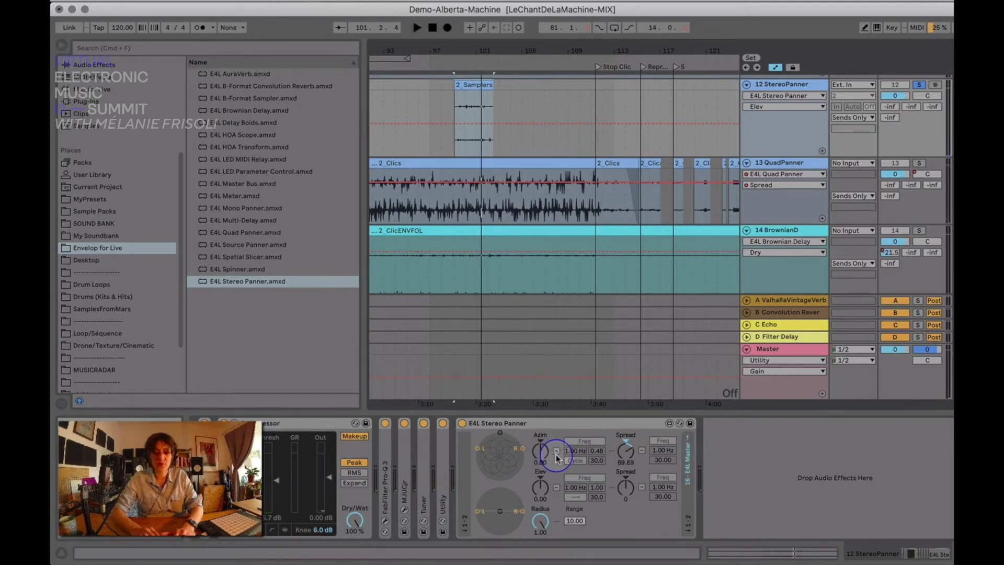
{"action": "left_click", "coordinate": [557, 452]}
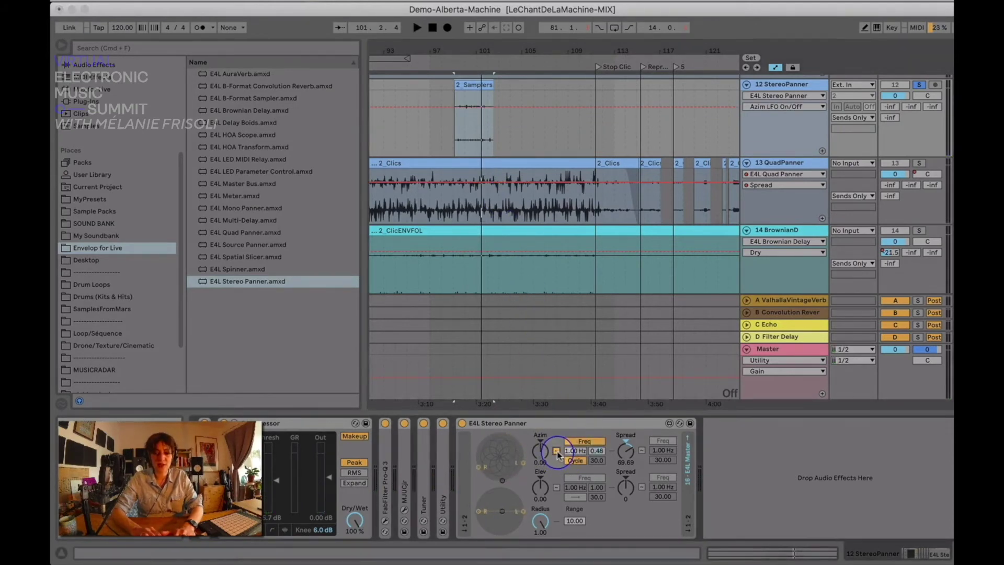
{"action": "left_click", "coordinate": [557, 451]}
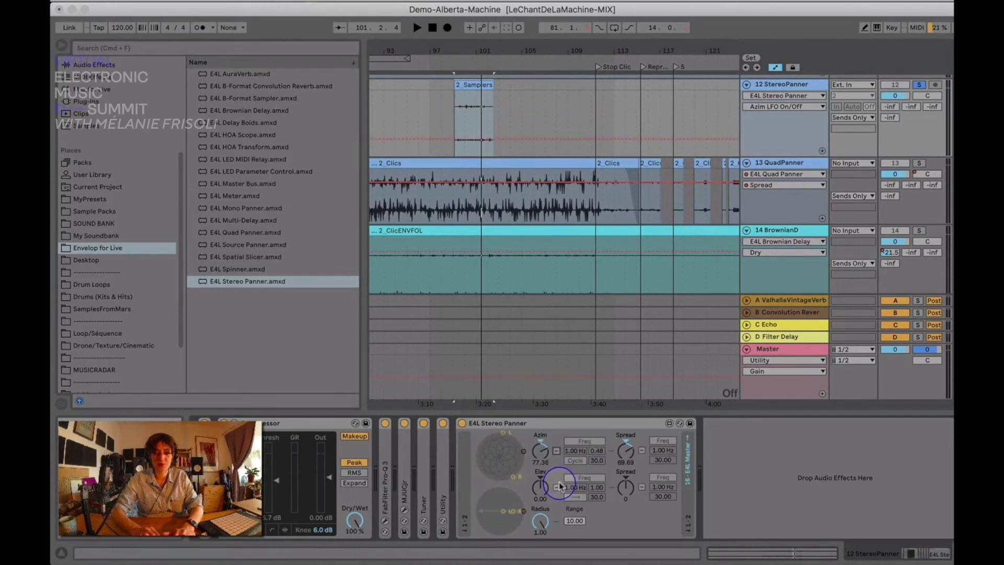
{"action": "left_click", "coordinate": [557, 487]}
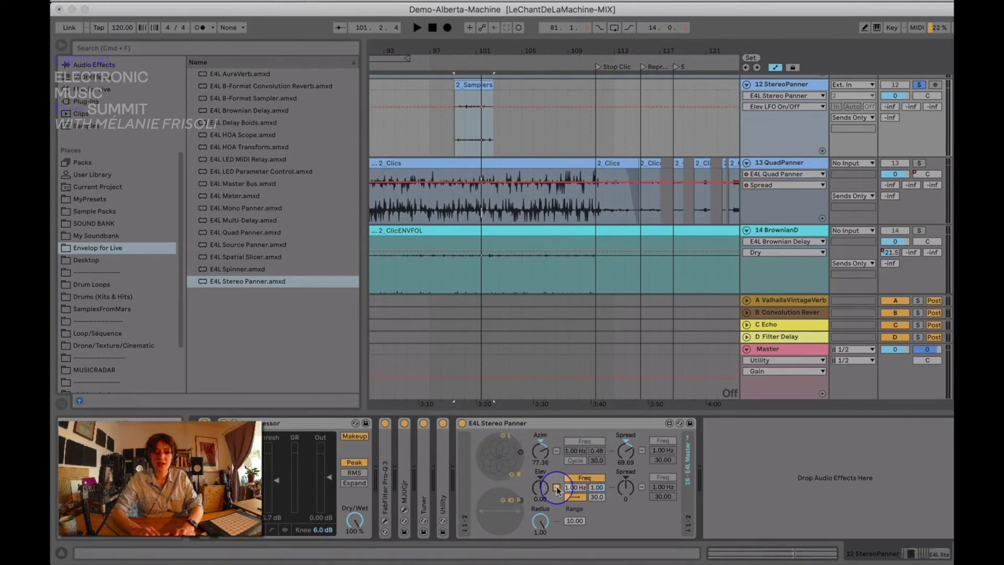
{"action": "left_click", "coordinate": [557, 488]}
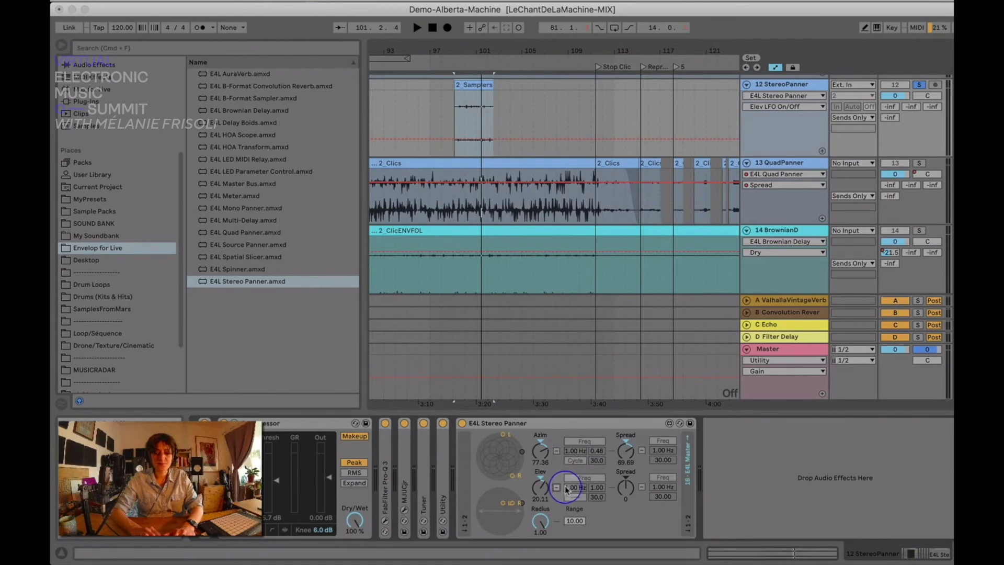
{"action": "double_click", "coordinate": [541, 487]}
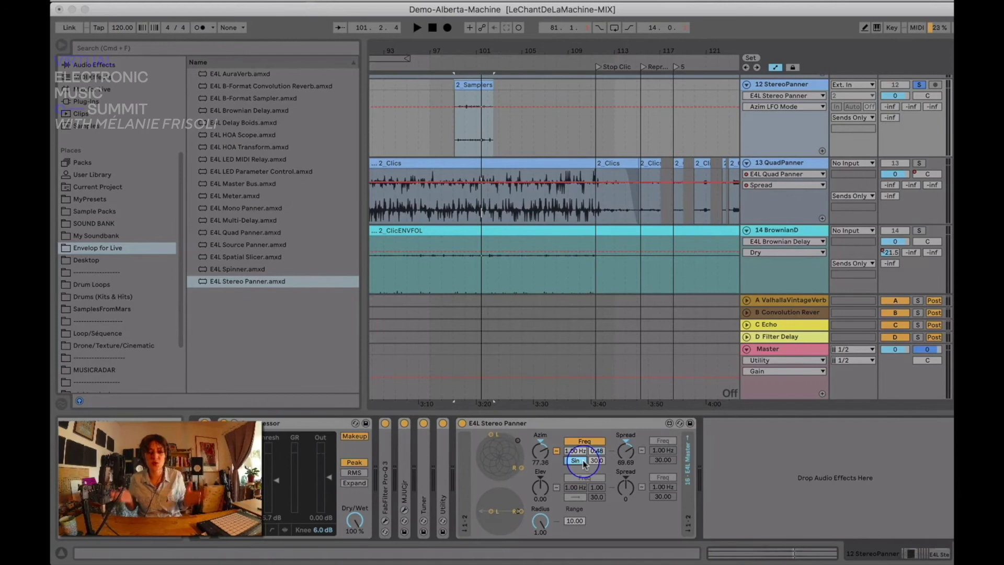
Automate the Stereo Panner's spread rising from -66.24 over the 2_Samplers clip, with Sin azimuth modulation centred on 0.00, and play the clip
{"action": "left_click", "coordinate": [540, 450]}
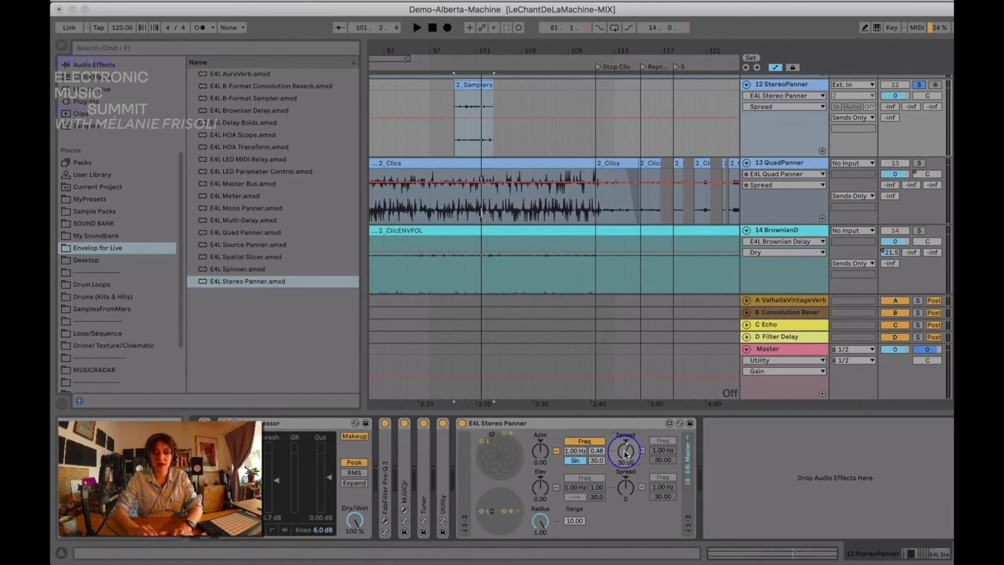
{"action": "left_click", "coordinate": [490, 88]}
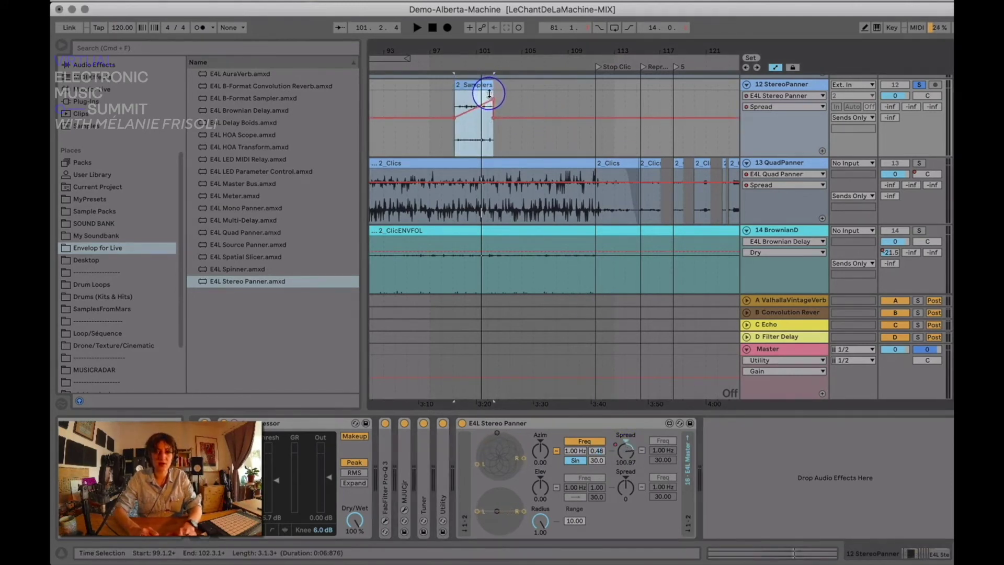
{"action": "left_click_drag", "start_coordinate": [455, 117], "coordinate": [466, 124]}
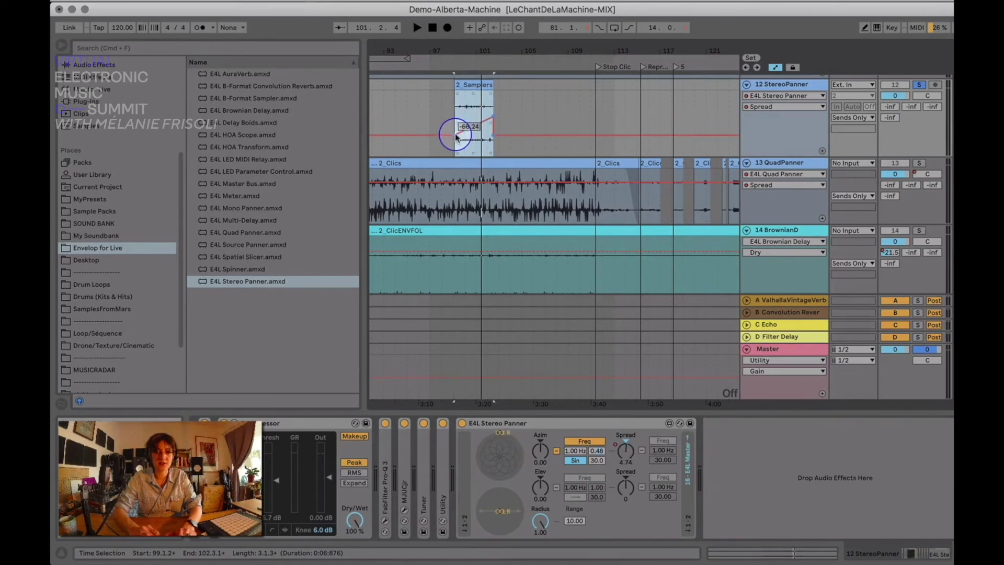
{"action": "left_click", "coordinate": [507, 102]}
{"action": "left_click_drag", "start_coordinate": [492, 114], "coordinate": [484, 95]}
{"action": "left_click", "coordinate": [464, 85]}
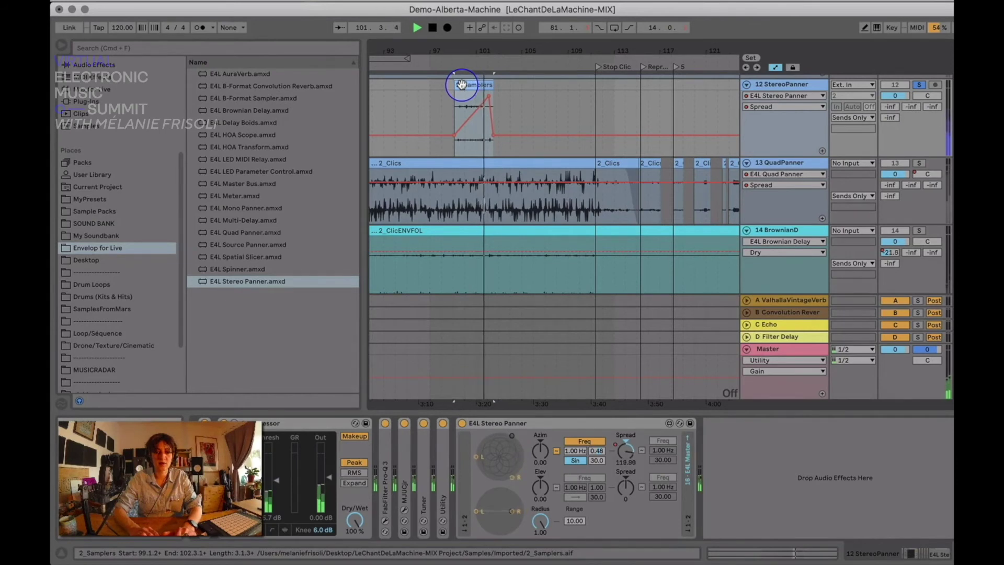
{"action": "key", "text": "space"}
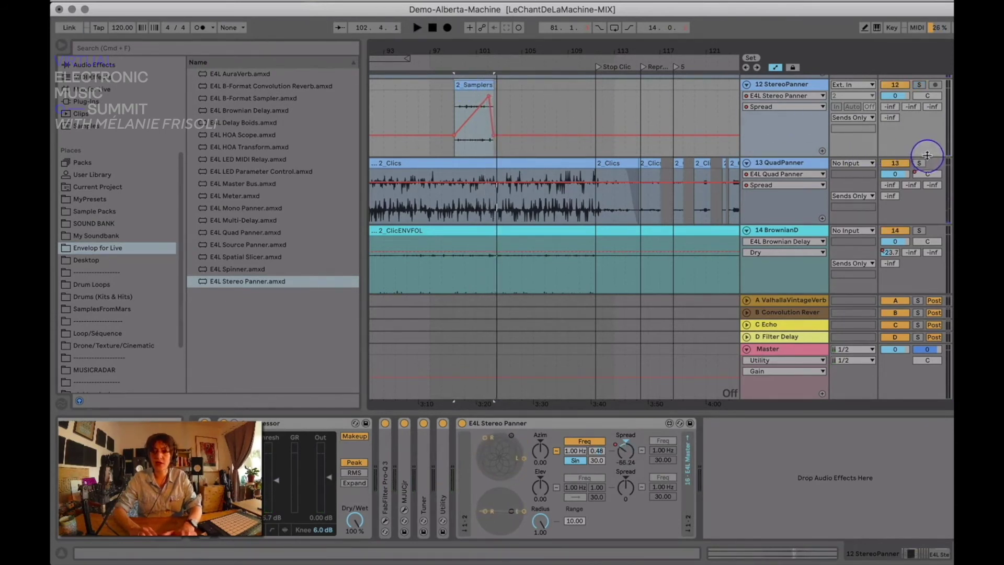
Solo the QuadPanner track in place of StereoPanner and show its E4L Quad Panner device
{"action": "left_click", "coordinate": [919, 164]}
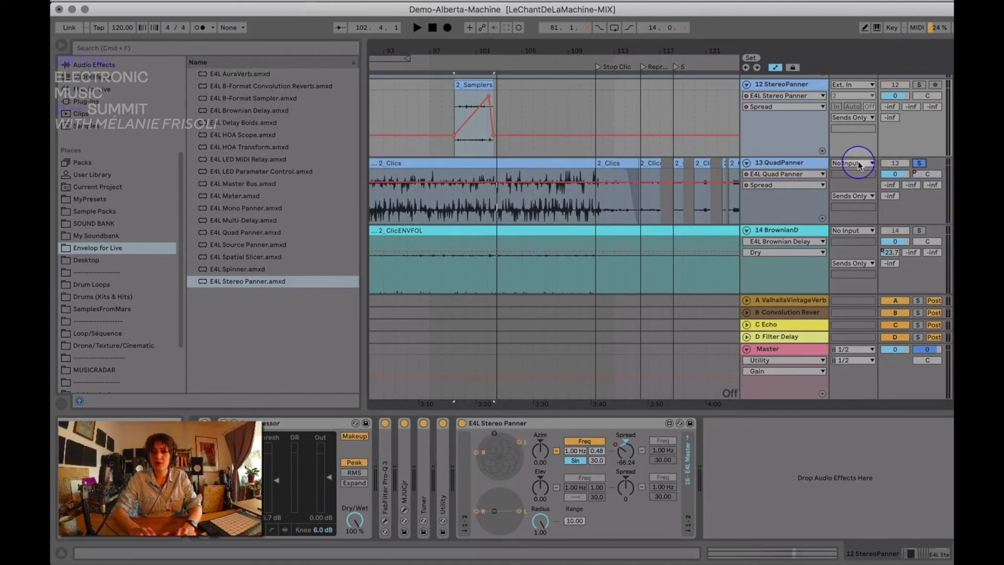
{"action": "left_click", "coordinate": [785, 164]}
{"action": "scroll", "coordinate": [791, 165], "scroll_direction": "up", "scroll_amount": 2}
{"action": "scroll", "coordinate": [915, 108], "scroll_direction": "up", "scroll_amount": 5}
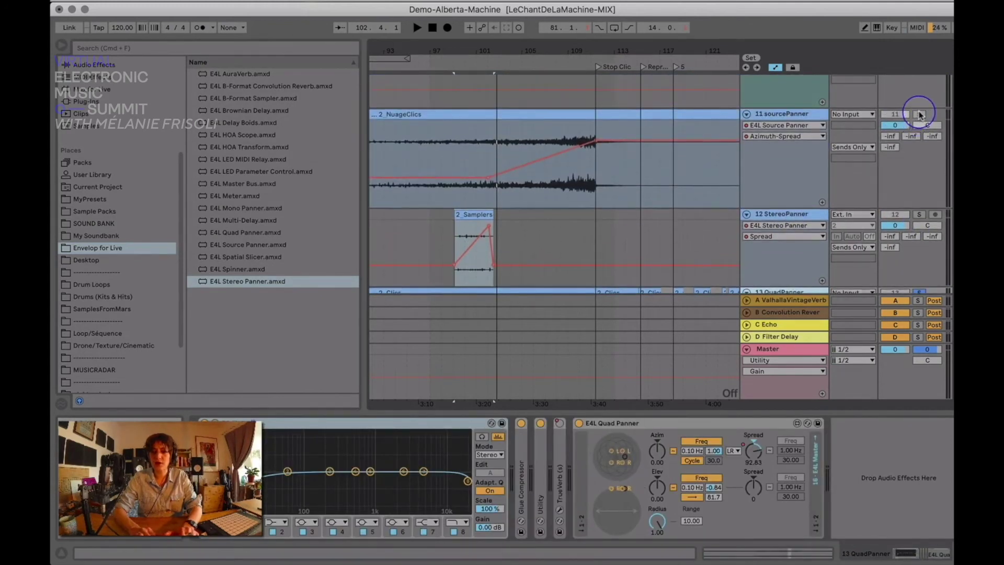
{"action": "scroll", "coordinate": [921, 95], "scroll_direction": "up", "scroll_amount": 3}
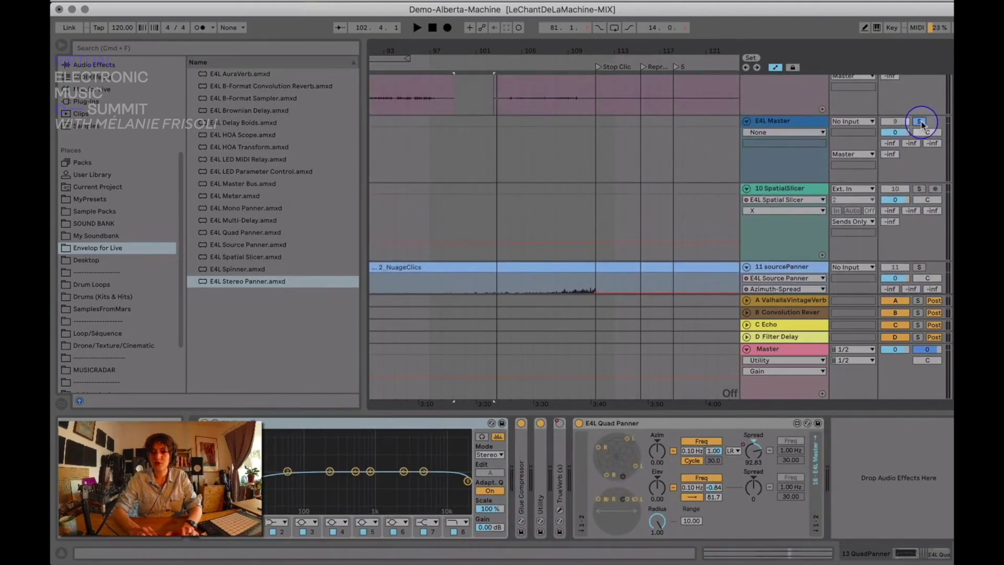
{"action": "scroll", "coordinate": [708, 147], "scroll_direction": "down", "scroll_amount": 8}
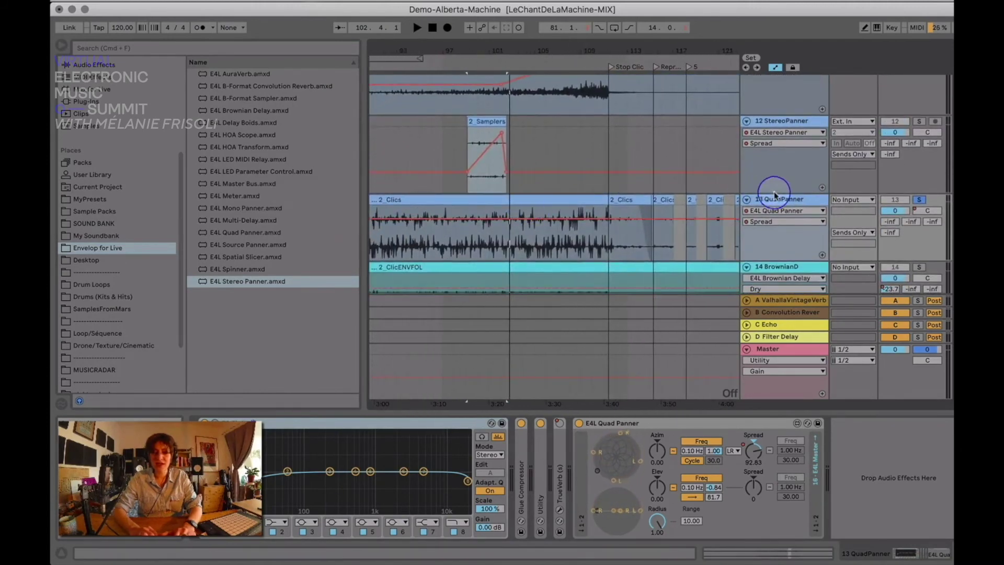
Try out the Quad Panner's azimuth control and play the soloed 2_Clics clip from 94.4.2
{"action": "left_click", "coordinate": [652, 453]}
{"action": "left_click_drag", "start_coordinate": [653, 453], "coordinate": [652, 431]}
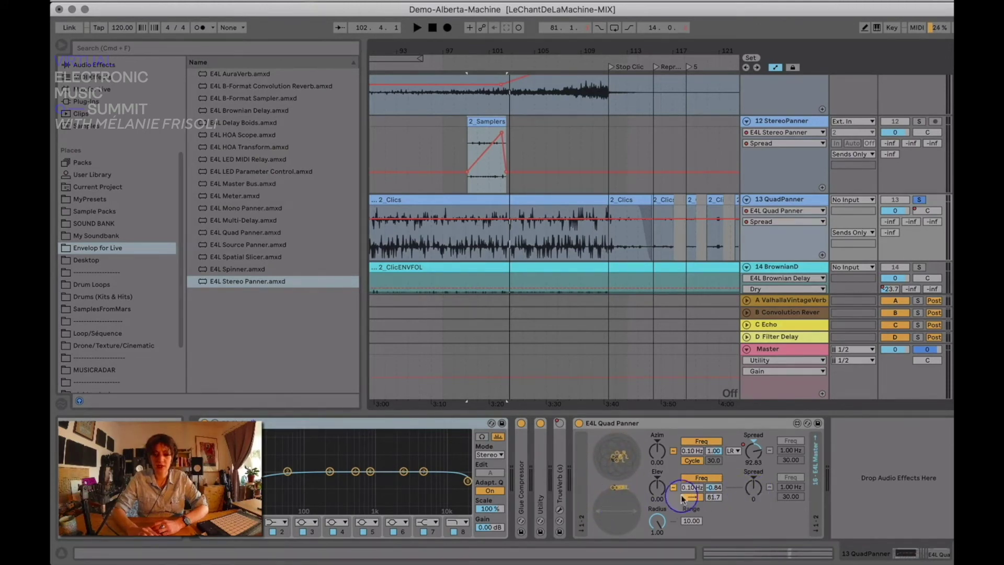
{"action": "left_click", "coordinate": [417, 241]}
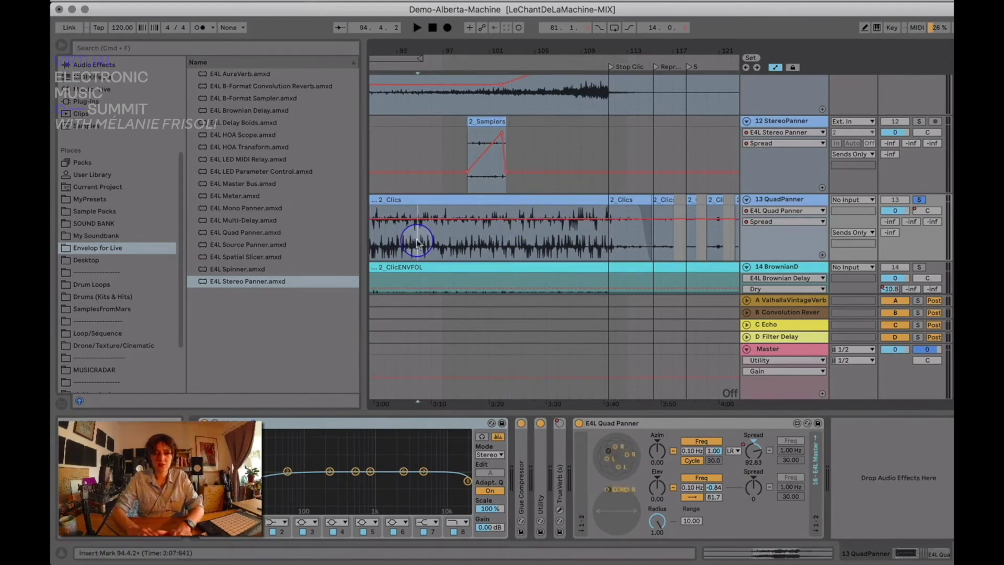
{"action": "key", "text": "space"}
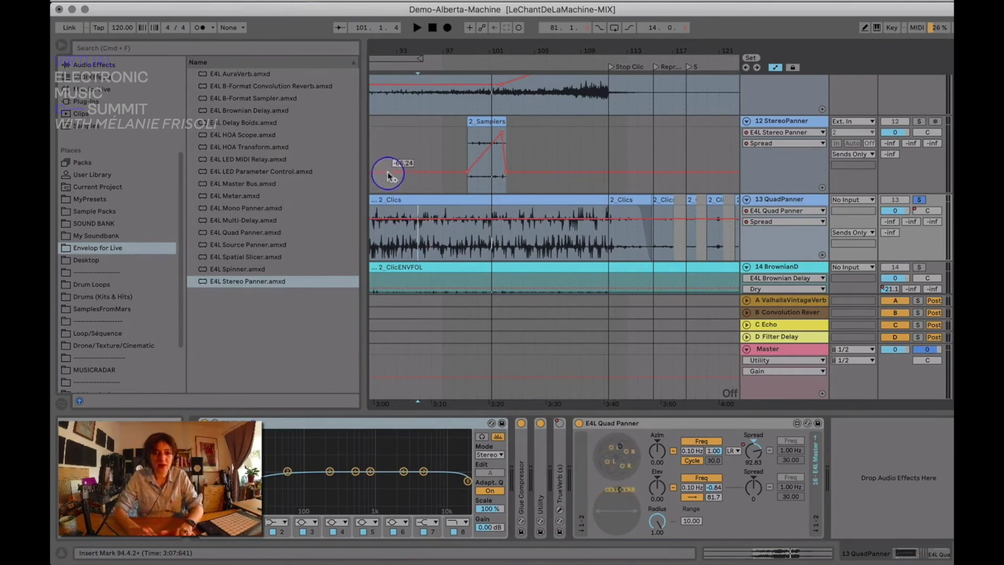
Solo the BrownianD track and add E4L Brownian Delay after its Utility device
{"action": "key", "text": "super+alt+b"}
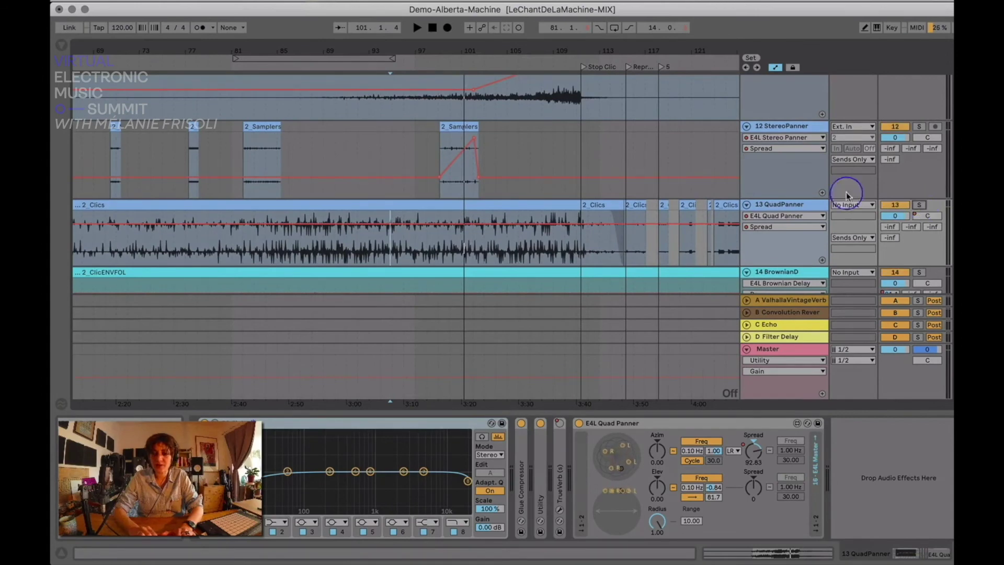
{"action": "scroll", "coordinate": [761, 188], "scroll_direction": "down", "scroll_amount": 5}
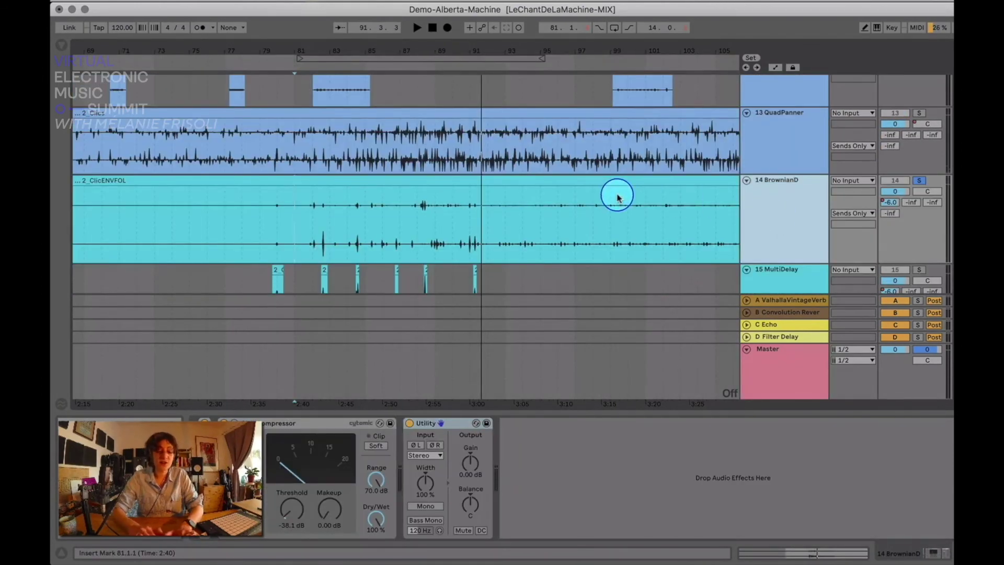
{"action": "key", "text": "super+alt+b"}
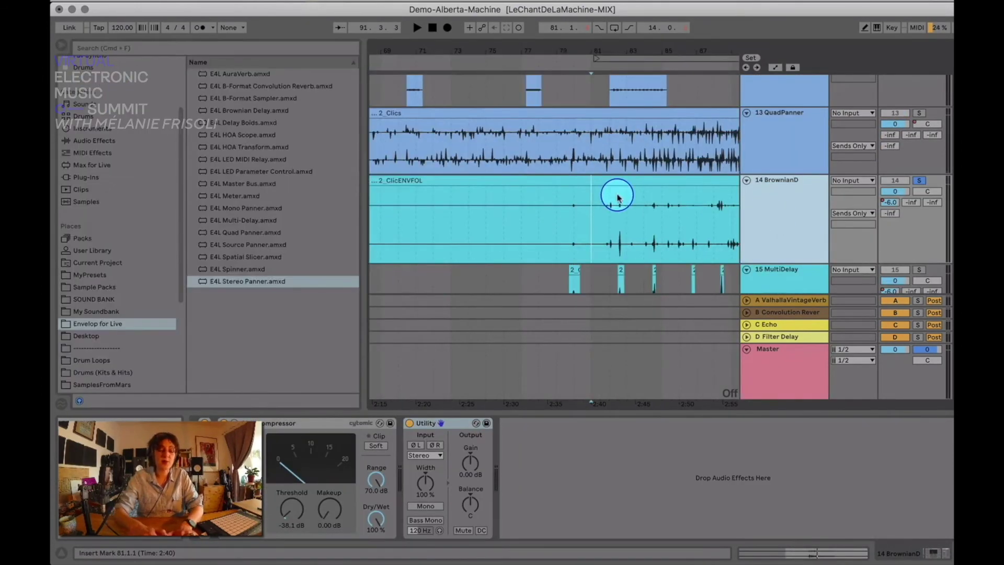
{"action": "left_click_drag", "start_coordinate": [234, 115], "coordinate": [551, 472]}
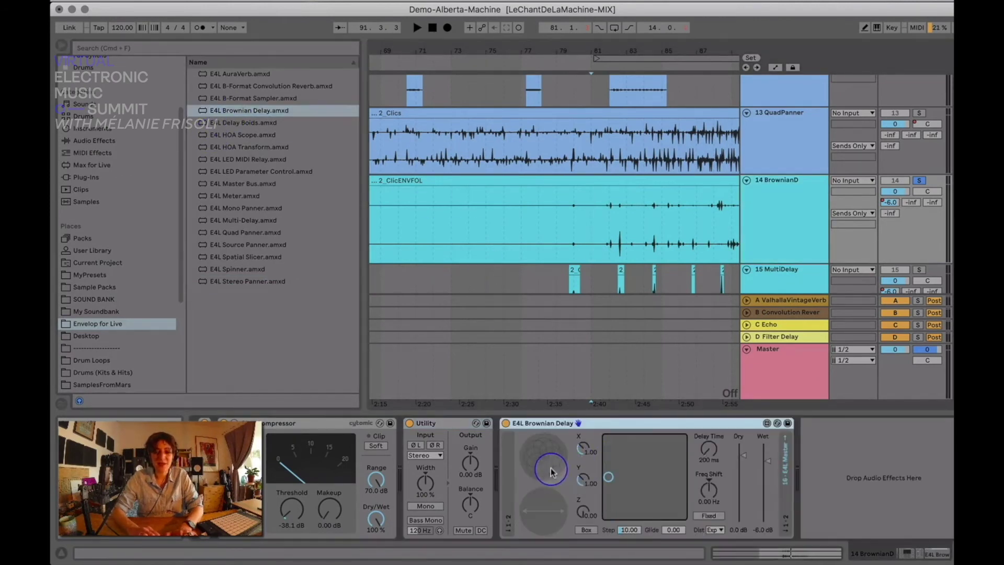
Enlarge the Brownian Delay's box to X 1.63, Y 1.61 and Z 1.29, and set the step to 10.00
{"action": "left_click", "coordinate": [587, 529]}
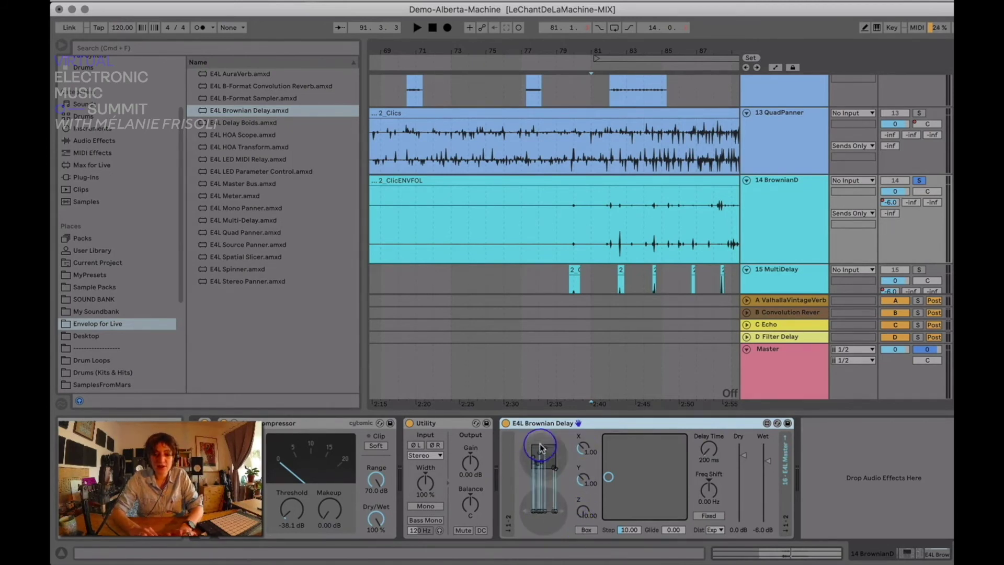
{"action": "left_click_drag", "start_coordinate": [582, 453], "coordinate": [580, 447]}
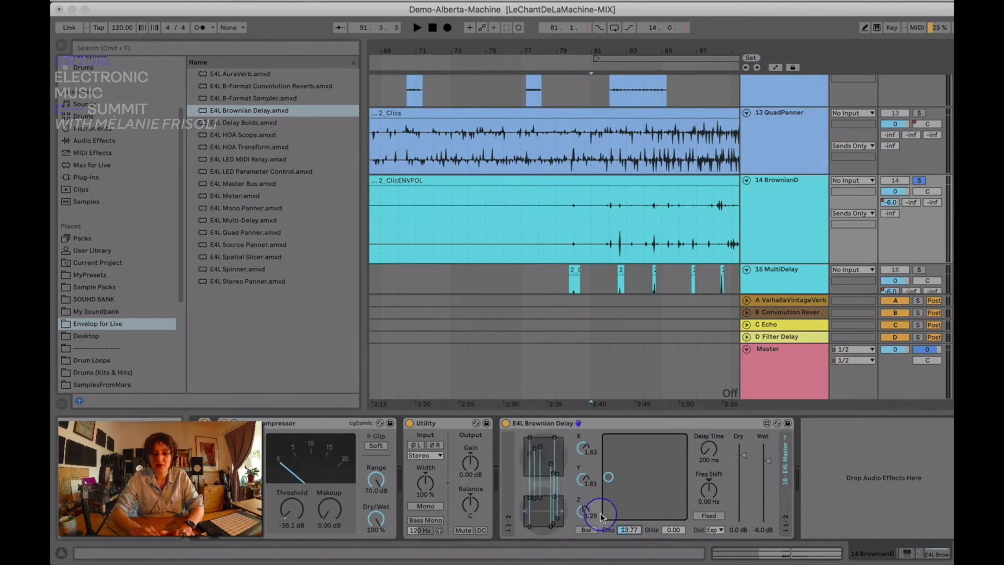
{"action": "left_click_drag", "start_coordinate": [630, 531], "coordinate": [631, 544]}
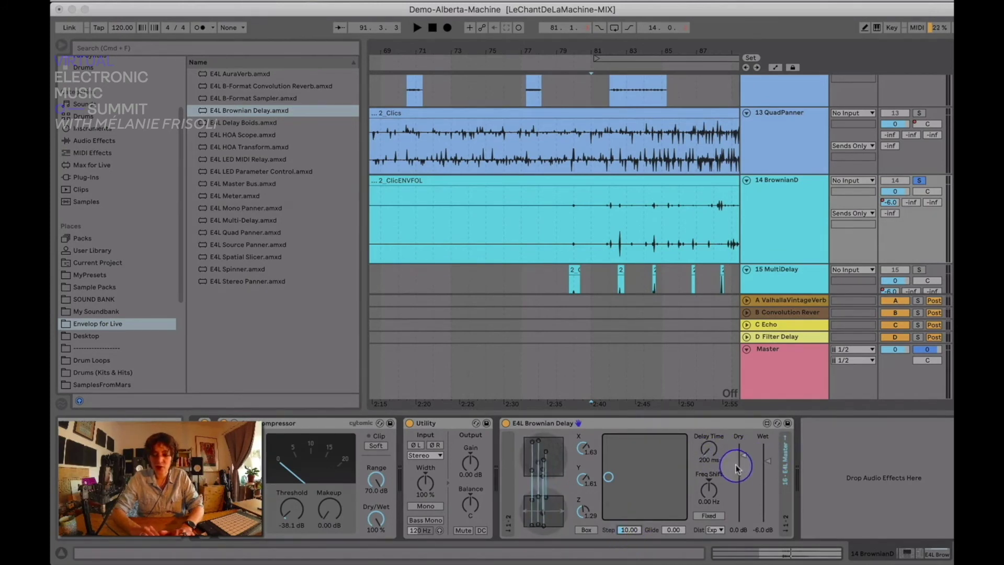
Switch the Brownian Delay to the Pie shape with a 2.00 Hz frequency shift, step 23.06 and size 0.00
{"action": "left_click_drag", "start_coordinate": [708, 490], "coordinate": [689, 425]}
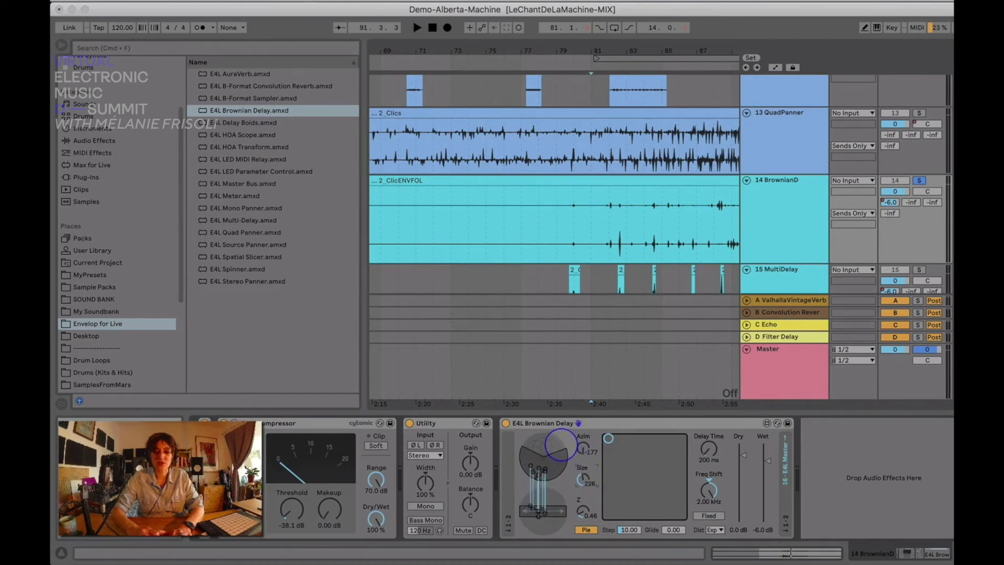
{"action": "left_click_drag", "start_coordinate": [586, 477], "coordinate": [585, 471]}
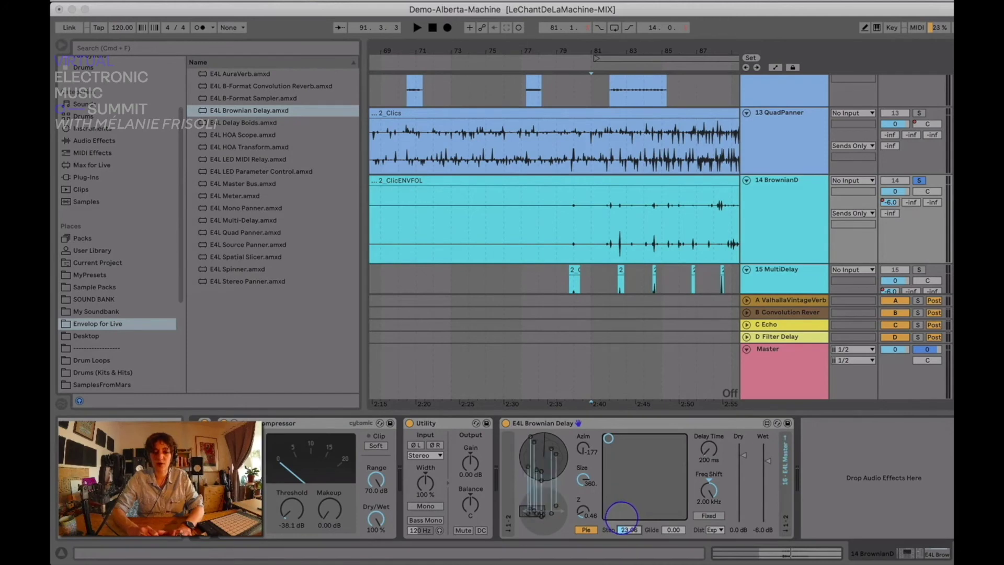
{"action": "left_click_drag", "start_coordinate": [586, 479], "coordinate": [601, 554]}
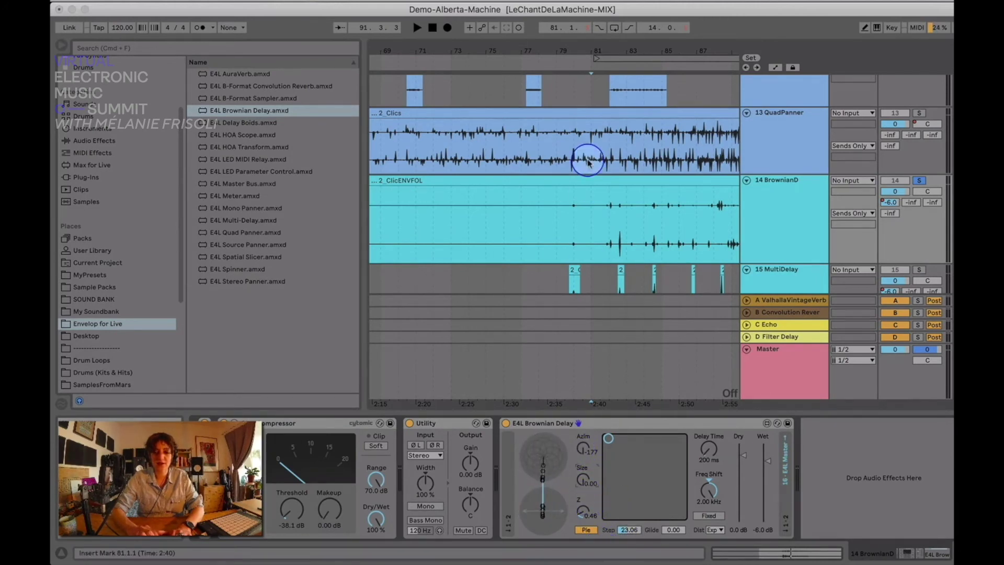
Automate the Brownian Delay's Size as a curved rise from 0.00 to maximum across 2_ClicENVFOL, from 79.1.1 to 111.3.2
{"action": "left_click_drag", "start_coordinate": [661, 48], "coordinate": [662, 41]}
{"action": "scroll", "coordinate": [618, 201], "scroll_direction": "right", "scroll_amount": 5}
{"action": "key", "text": "a"}
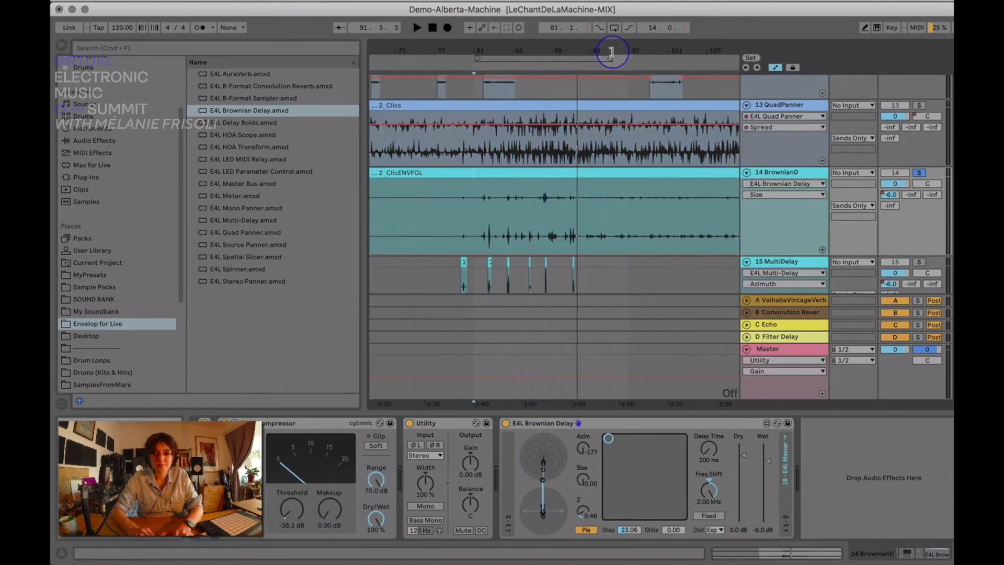
{"action": "left_click_drag", "start_coordinate": [609, 54], "coordinate": [610, 43]}
{"action": "left_click_drag", "start_coordinate": [687, 192], "coordinate": [505, 198]}
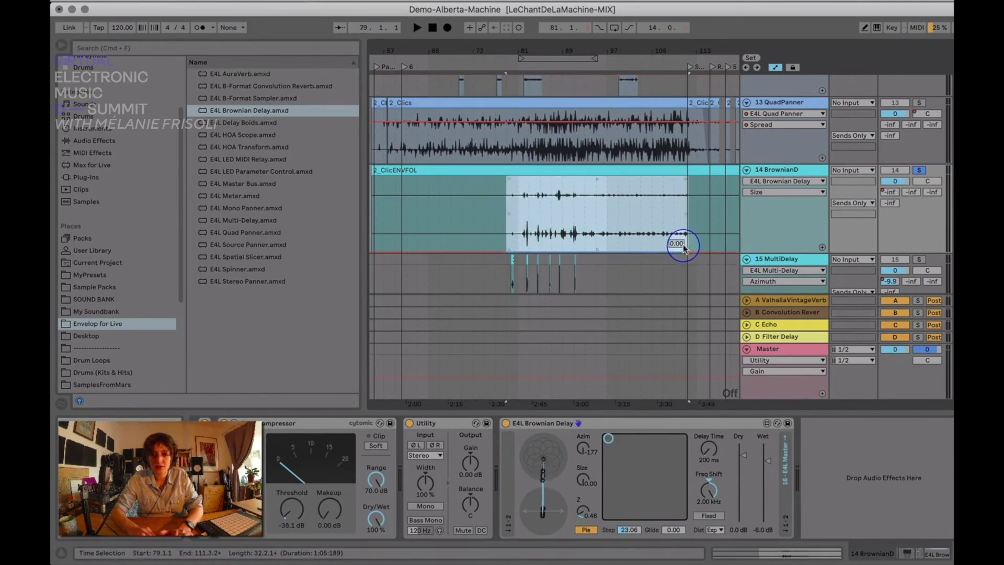
{"action": "left_click_drag", "start_coordinate": [683, 245], "coordinate": [681, 246]}
{"action": "left_click_drag", "start_coordinate": [619, 215], "coordinate": [619, 199]}
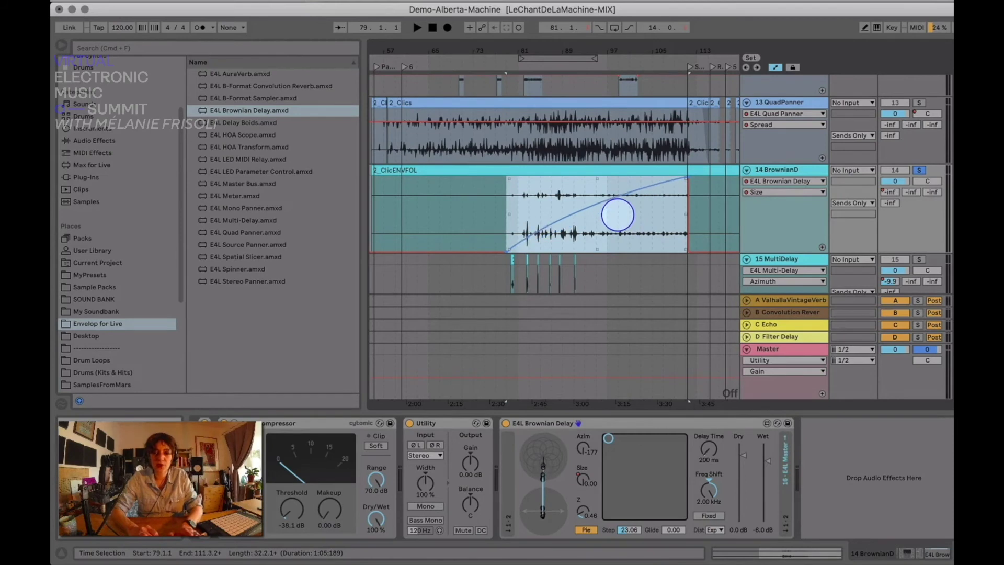
Play the soloed BrownianD track from 79.1.1 through its Size automation, and raise the track volume to 6.0 dB
{"action": "key", "text": "space"}
{"action": "scroll", "coordinate": [799, 193], "scroll_direction": "up", "scroll_amount": 5}
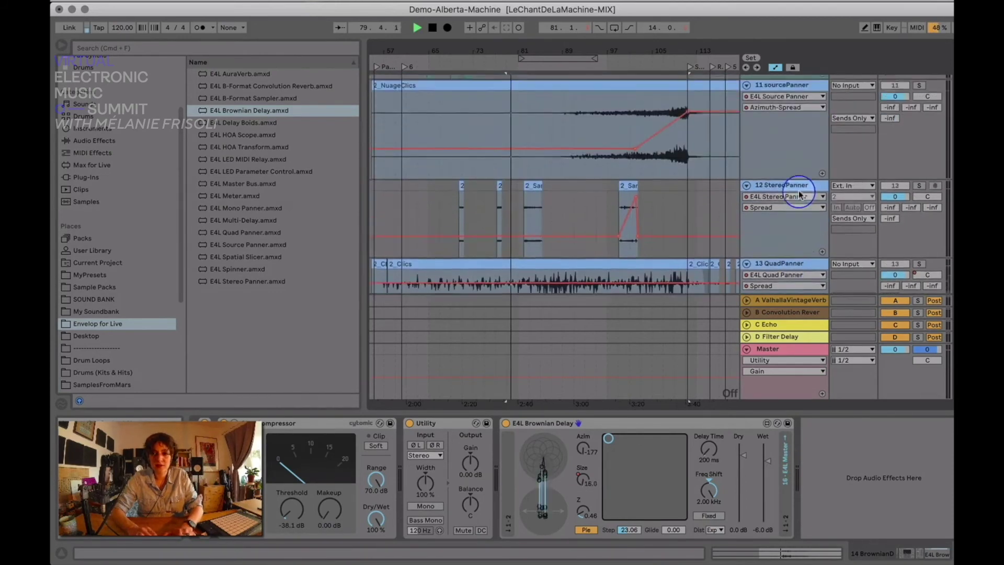
{"action": "scroll", "coordinate": [799, 192], "scroll_direction": "down", "scroll_amount": 6}
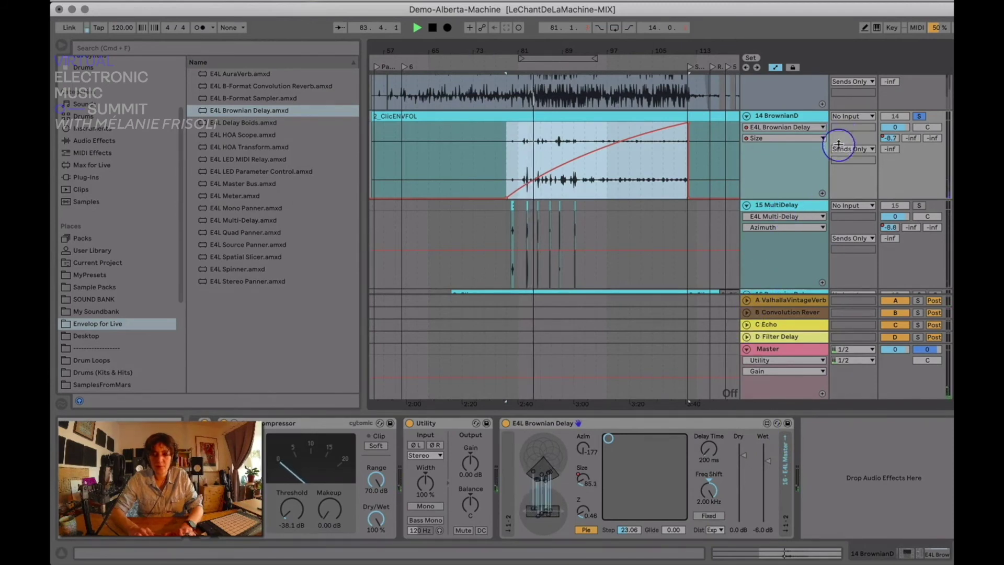
{"action": "left_click_drag", "start_coordinate": [893, 130], "coordinate": [890, 133]}
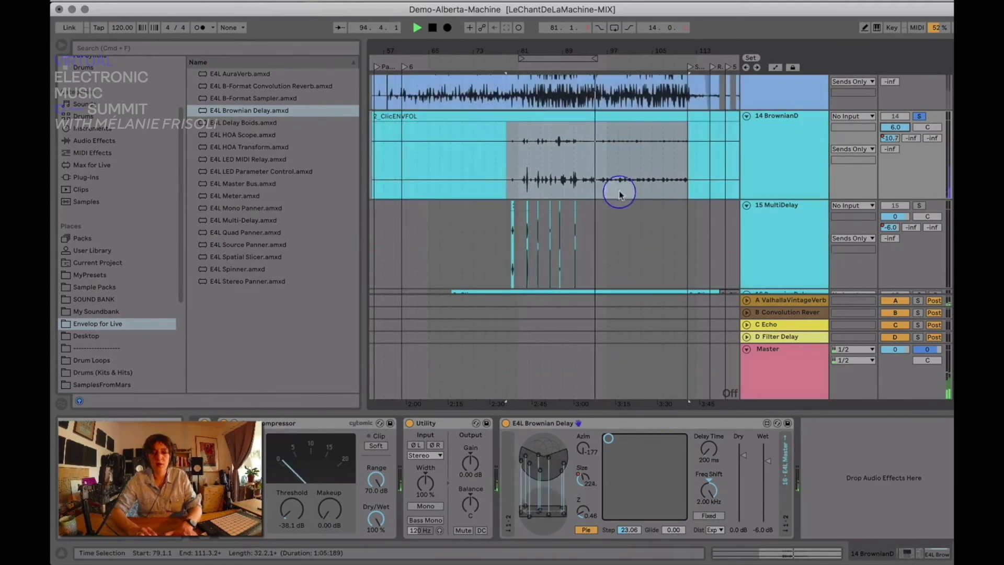
{"action": "left_click", "coordinate": [584, 476]}
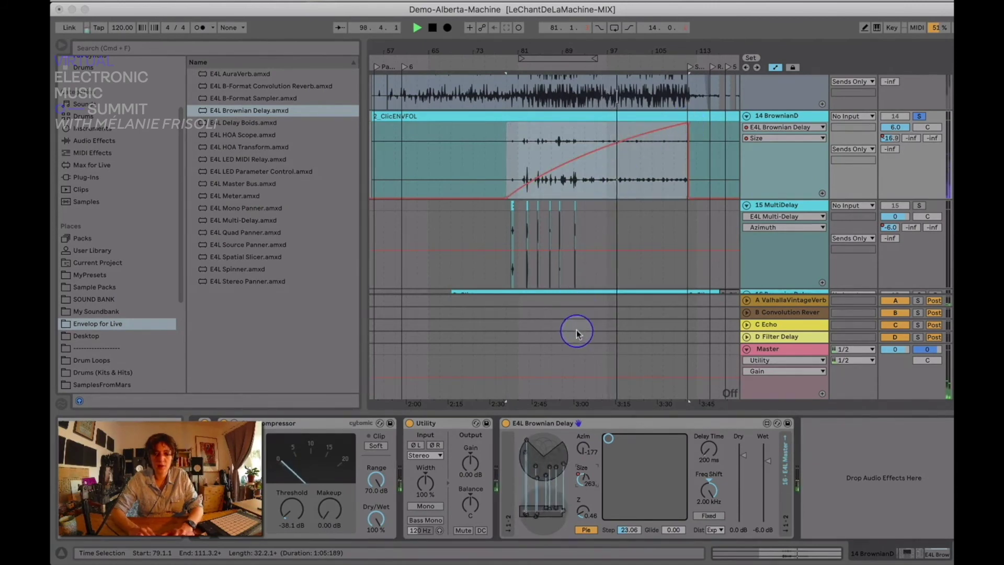
Stop playback, turn down the Brownian Delay's Size, and delete its Size automation
{"action": "key", "text": "space"}
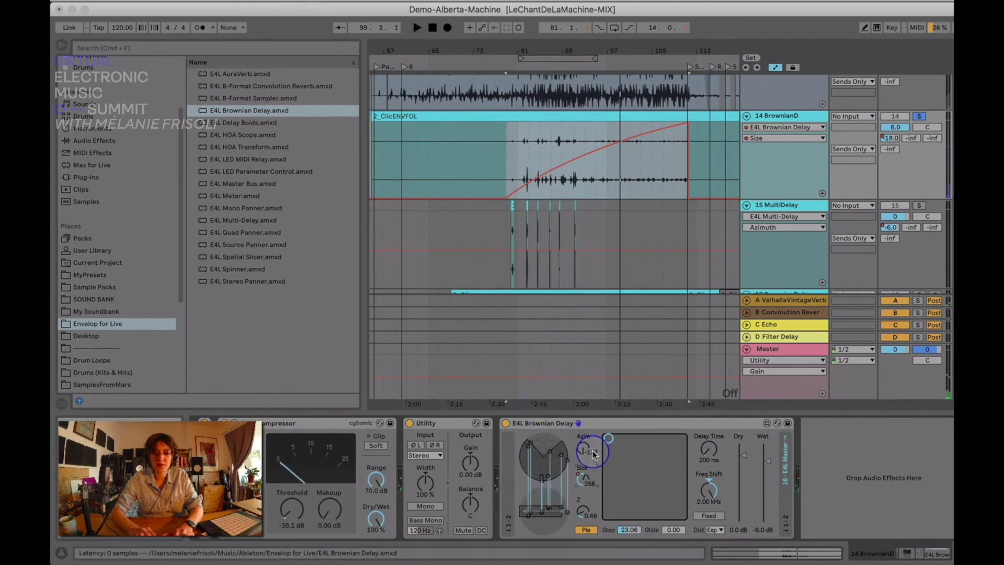
{"action": "left_click_drag", "start_coordinate": [581, 460], "coordinate": [581, 467]}
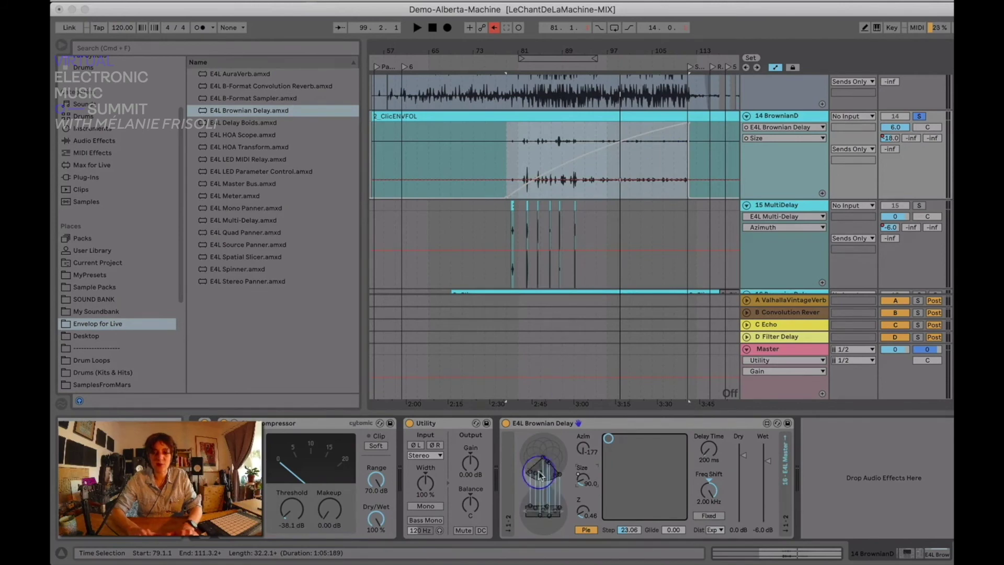
{"action": "right_click", "coordinate": [582, 483]}
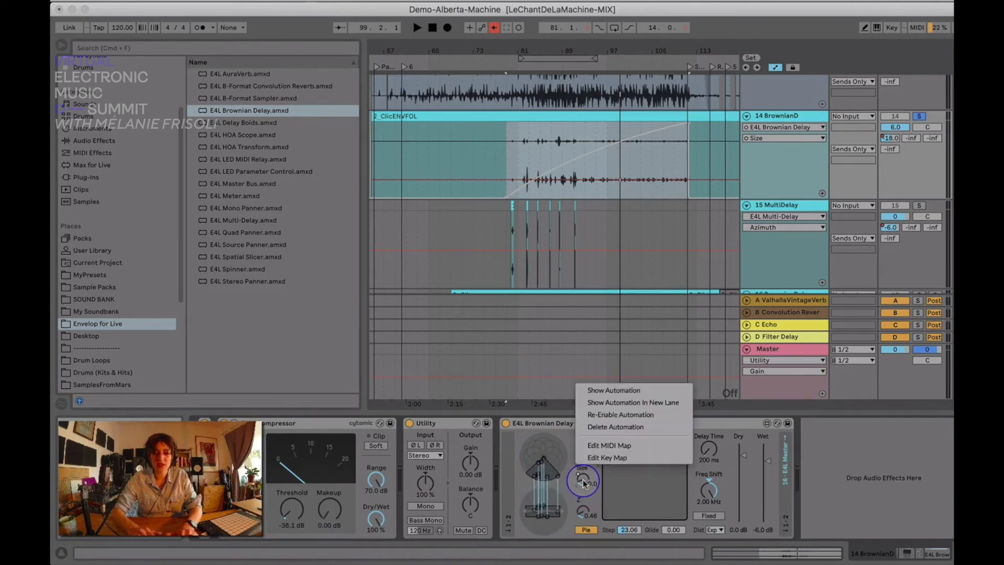
{"action": "left_click", "coordinate": [615, 427]}
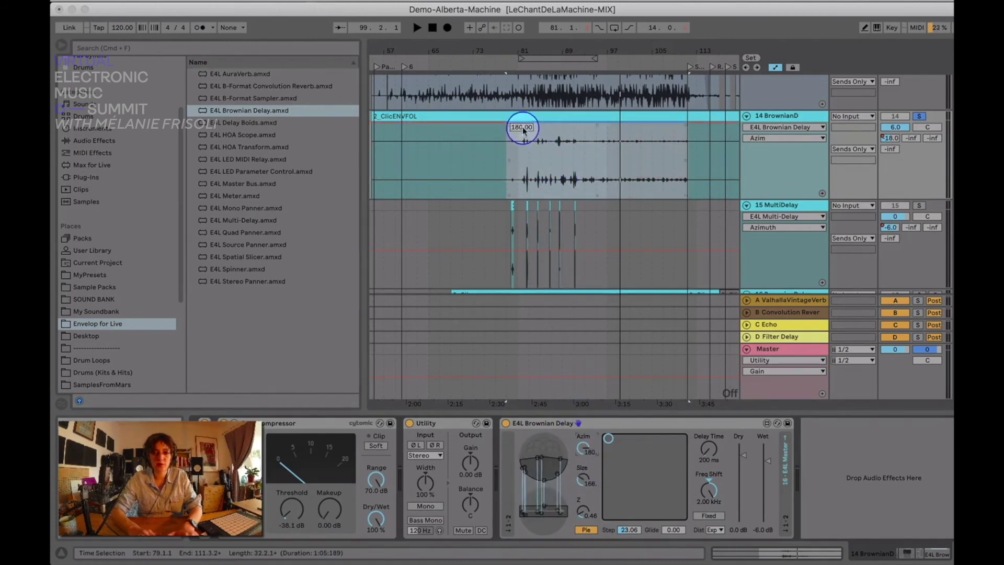
Automate the Brownian Delay's Azim falling steeply from 180.00 to -180.00 and rising back up, and play the track from 81.1.1
{"action": "left_click", "coordinate": [544, 127]}
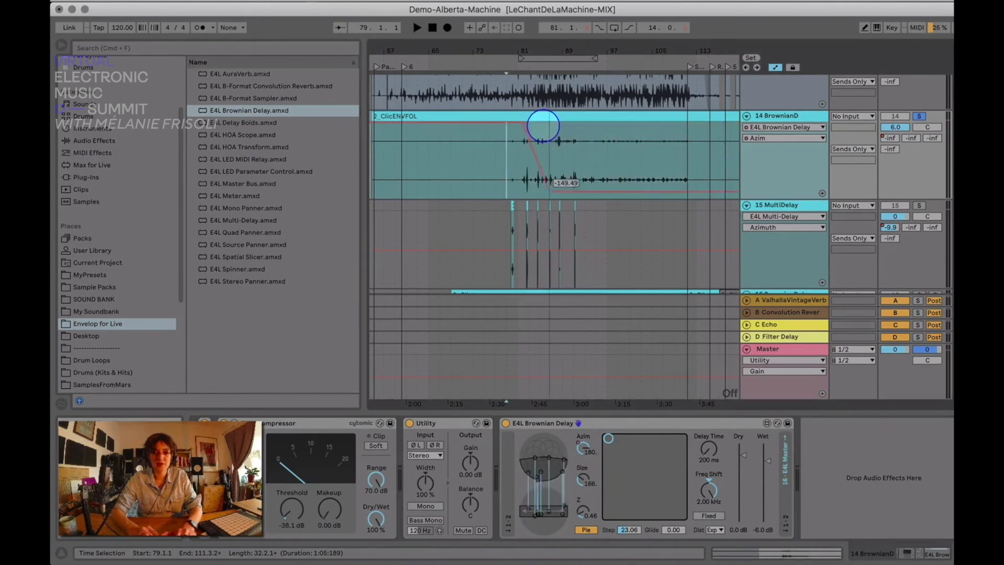
{"action": "left_click_drag", "start_coordinate": [544, 127], "coordinate": [565, 196]}
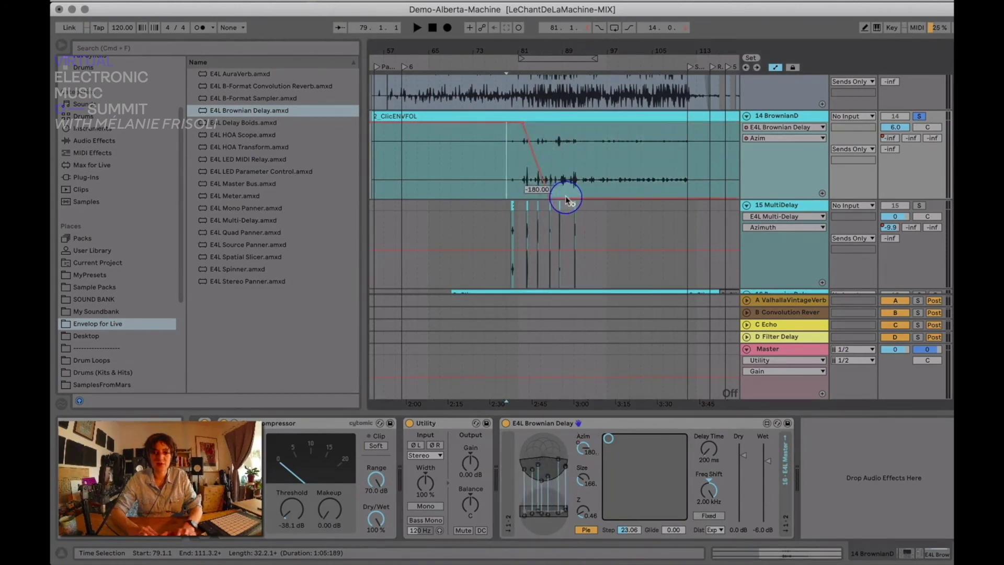
{"action": "left_click", "coordinate": [517, 144]}
{"action": "key", "text": "space"}
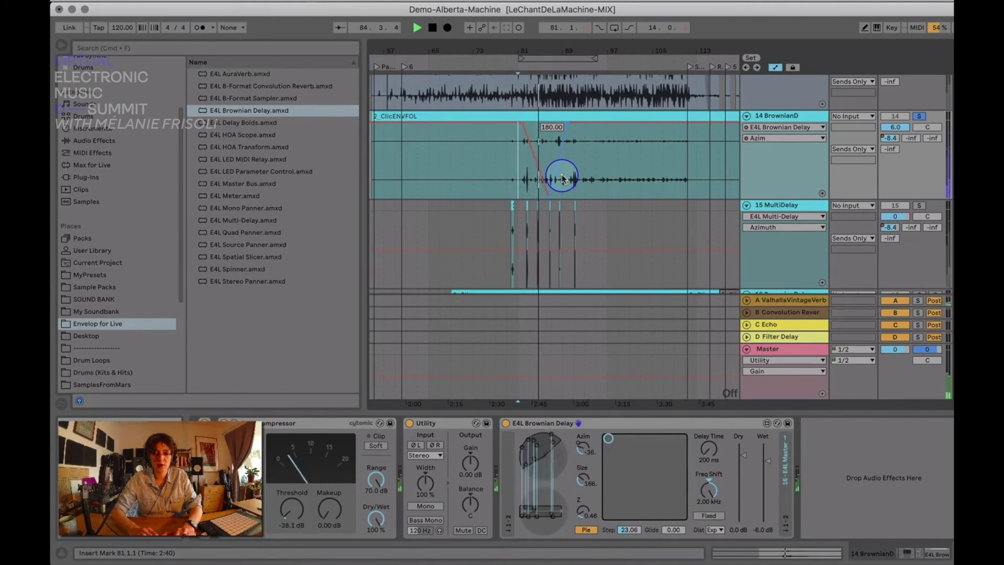
{"action": "mouse_move", "coordinate": [561, 149]}
{"action": "left_mouse_down"}
{"action": "mouse_move", "coordinate": [576, 121]}
{"action": "mouse_move", "coordinate": [601, 121]}
{"action": "mouse_move", "coordinate": [616, 194]}
{"action": "mouse_move", "coordinate": [641, 124]}
{"action": "left_mouse_up"}
Automate the Brownian Delay's Size with a rise to a high peak and a fall to 99.42
{"action": "left_click", "coordinate": [582, 480]}
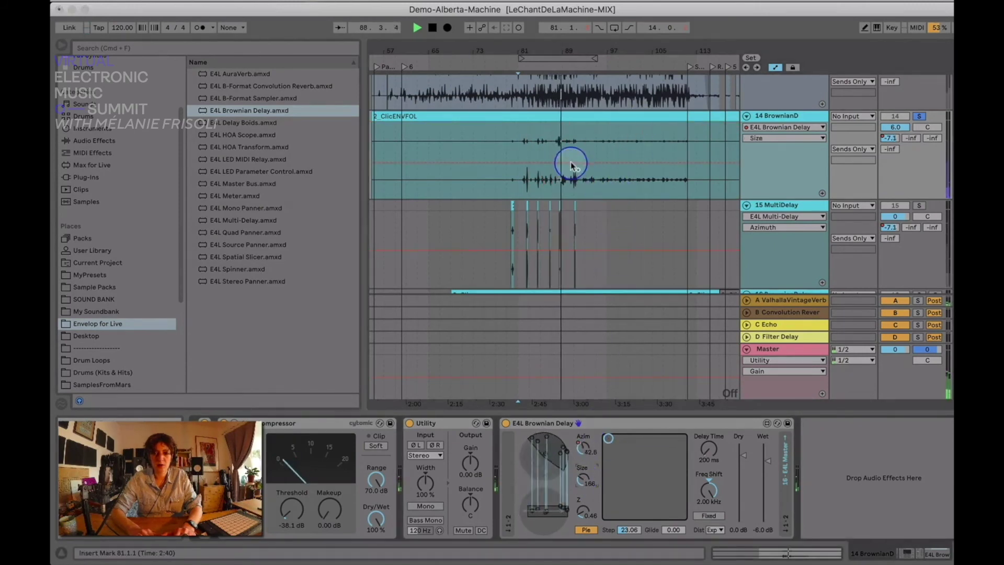
{"action": "left_click_drag", "start_coordinate": [572, 161], "coordinate": [619, 123]}
{"action": "left_click_drag", "start_coordinate": [636, 176], "coordinate": [638, 180]}
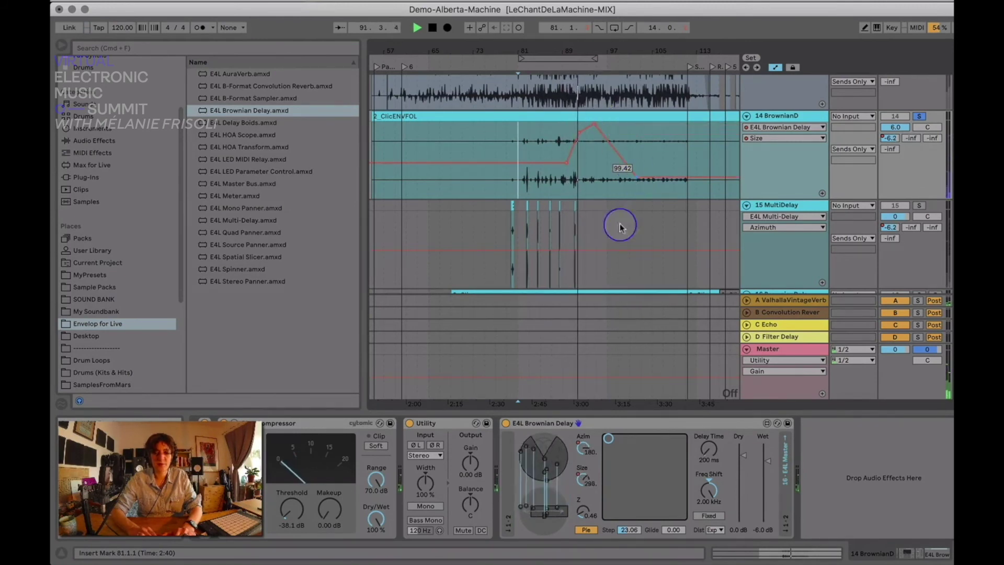
Automate the Brownian Delay's Z as a ramp from 0.46 up to about 1.6 with a sharp drop back to 0.46
{"action": "left_click", "coordinate": [582, 510]}
{"action": "left_click", "coordinate": [545, 178]}
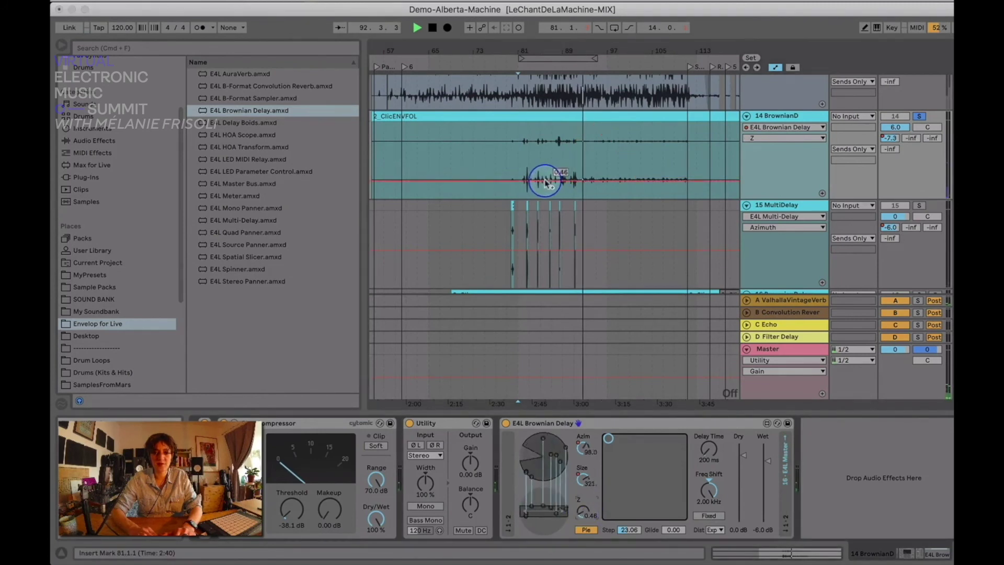
{"action": "left_click_drag", "start_coordinate": [579, 177], "coordinate": [597, 140]}
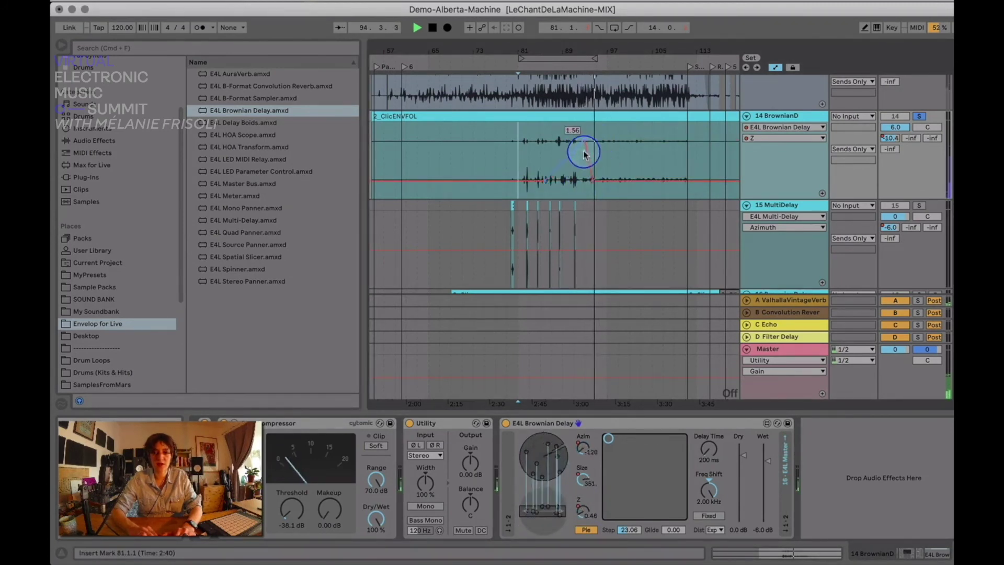
{"action": "left_click_drag", "start_coordinate": [585, 142], "coordinate": [590, 139]}
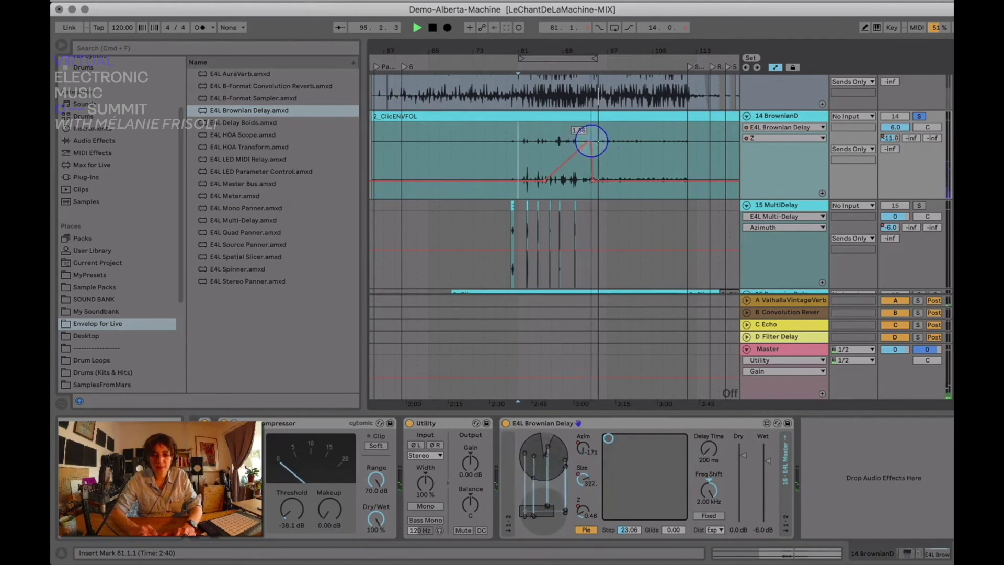
Play the BrownianD track from 89.1.1 through the Z automation, stop playback, and unsolo the track
{"action": "left_click", "coordinate": [563, 140]}
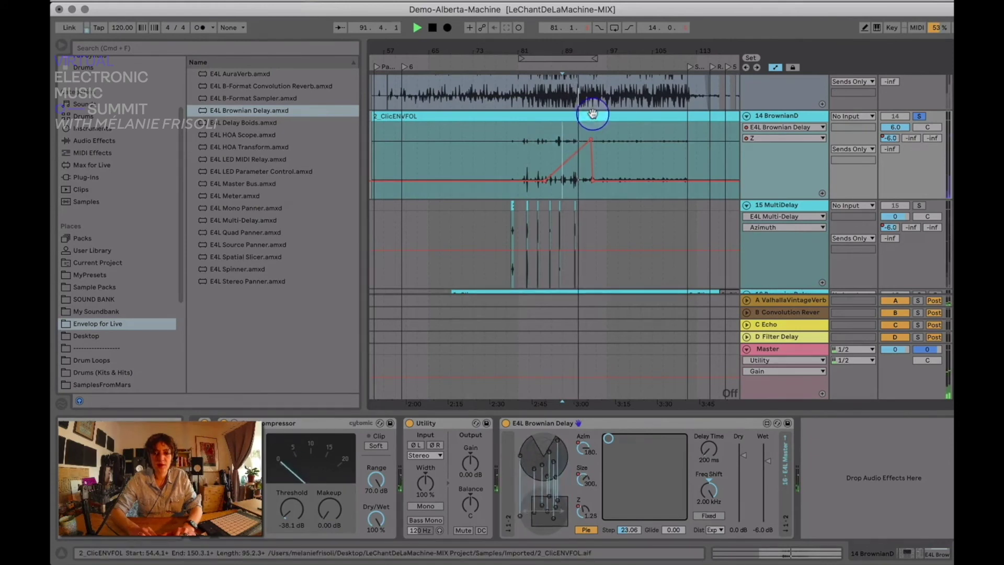
{"action": "left_click", "coordinate": [920, 116]}
{"action": "left_click", "coordinate": [598, 196]}
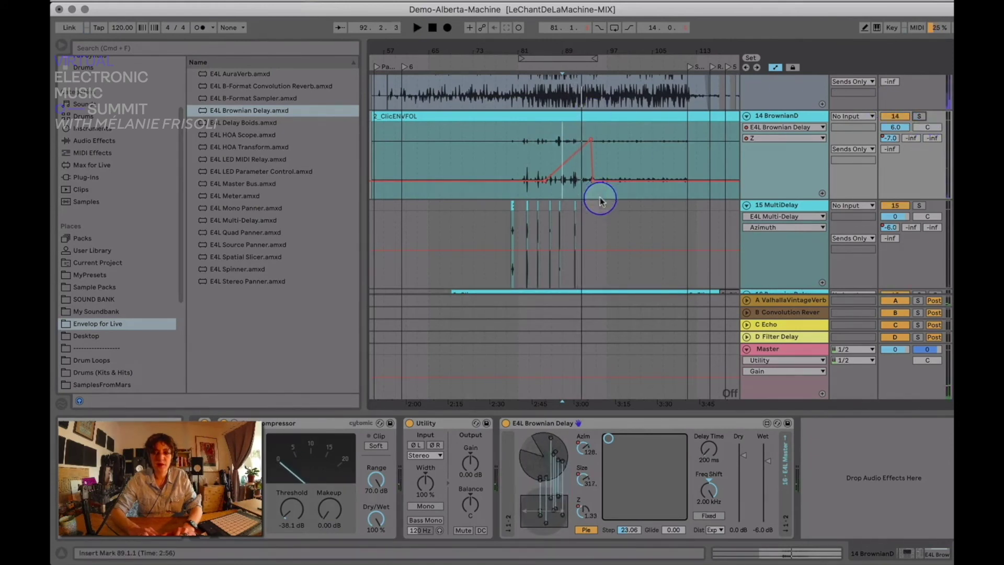
Show the MultiDelay track's devices and fold the Glue Compressor and Utility so the E4L Multi-Delay is fully in view
{"action": "left_click_drag", "start_coordinate": [525, 44], "coordinate": [592, 83]}
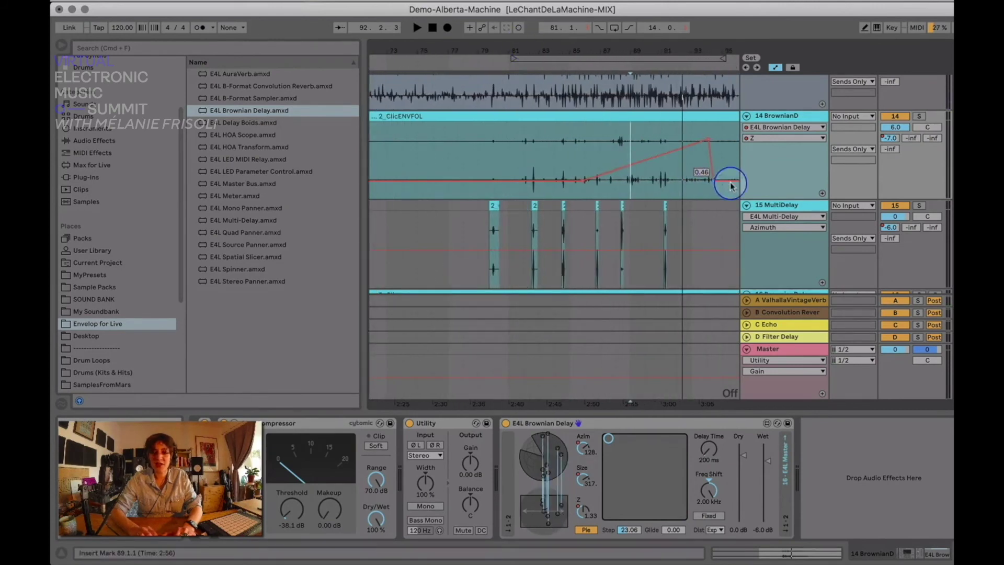
{"action": "left_click", "coordinate": [792, 206]}
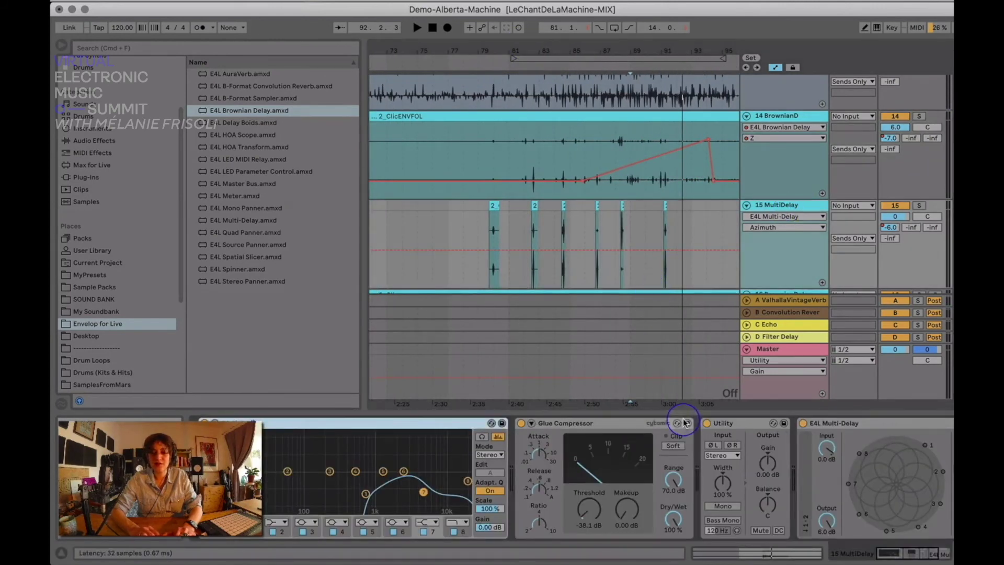
{"action": "scroll", "coordinate": [724, 496], "scroll_direction": "right", "scroll_amount": 5}
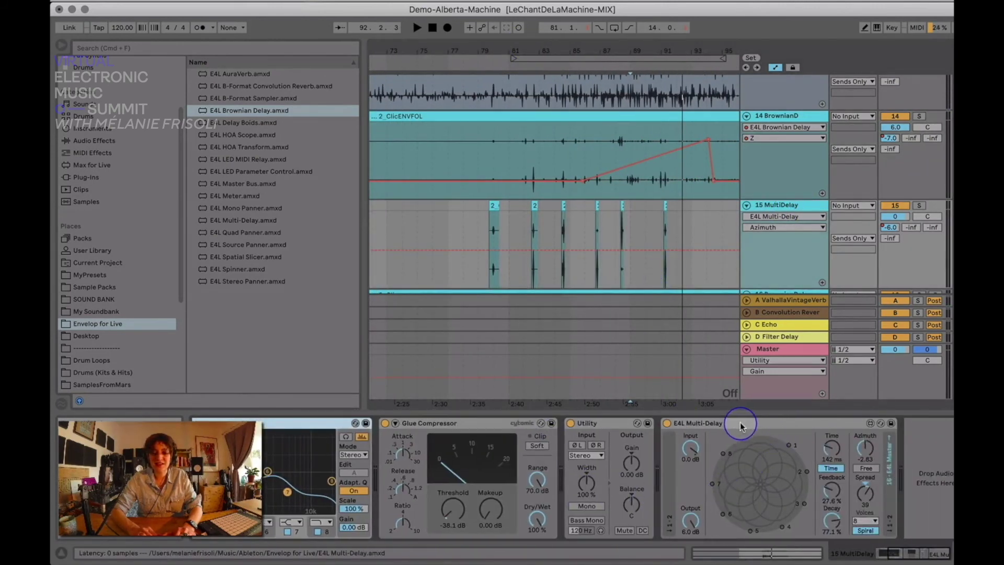
{"action": "double_click", "coordinate": [481, 424]}
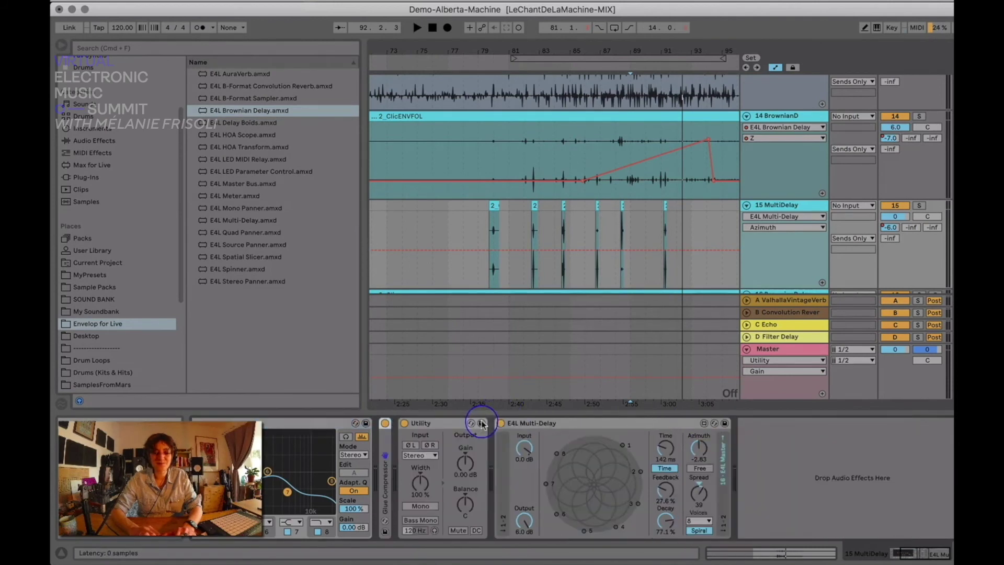
{"action": "double_click", "coordinate": [446, 424]}
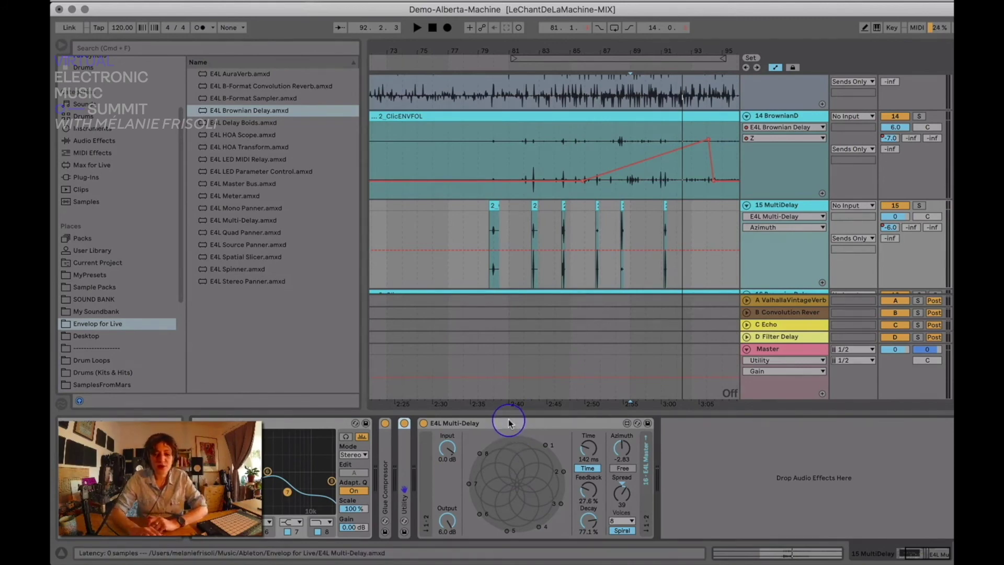
Solo the MultiDelay track and play it from its first 2_ClicENVFOL clip at 79.3.4
{"action": "left_click", "coordinate": [495, 207]}
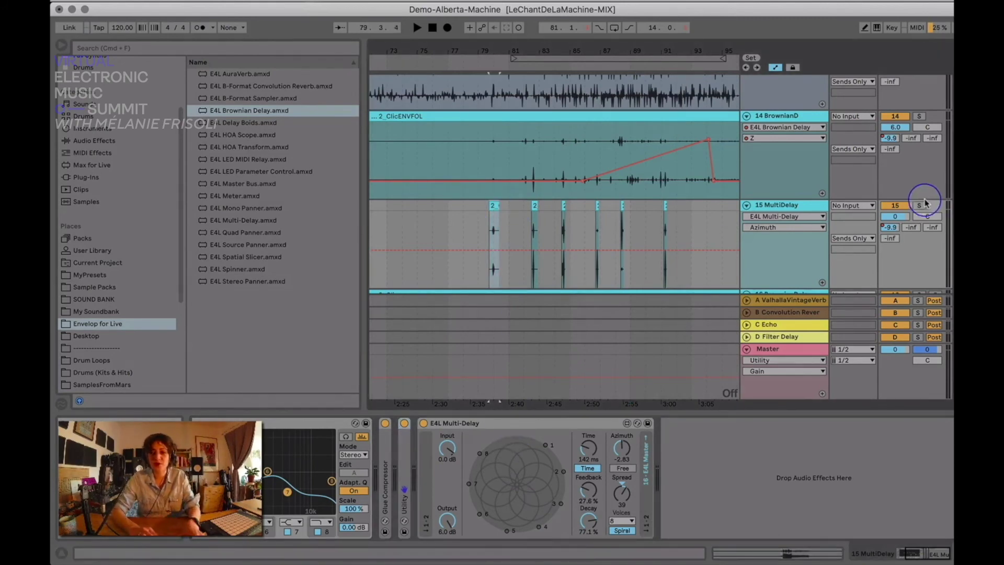
{"action": "scroll", "coordinate": [920, 204], "scroll_direction": "up", "scroll_amount": 10}
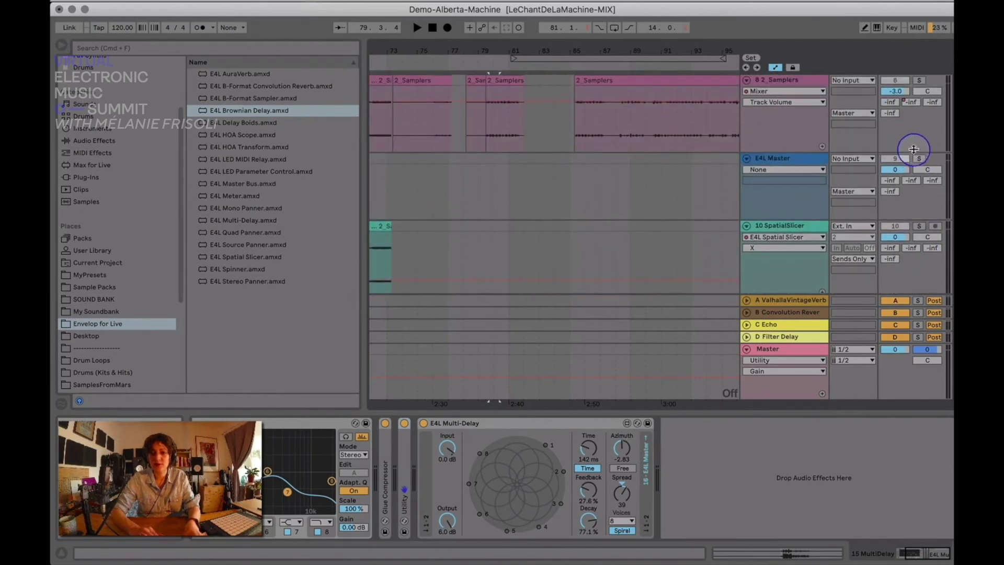
{"action": "scroll", "coordinate": [587, 157], "scroll_direction": "down", "scroll_amount": 10}
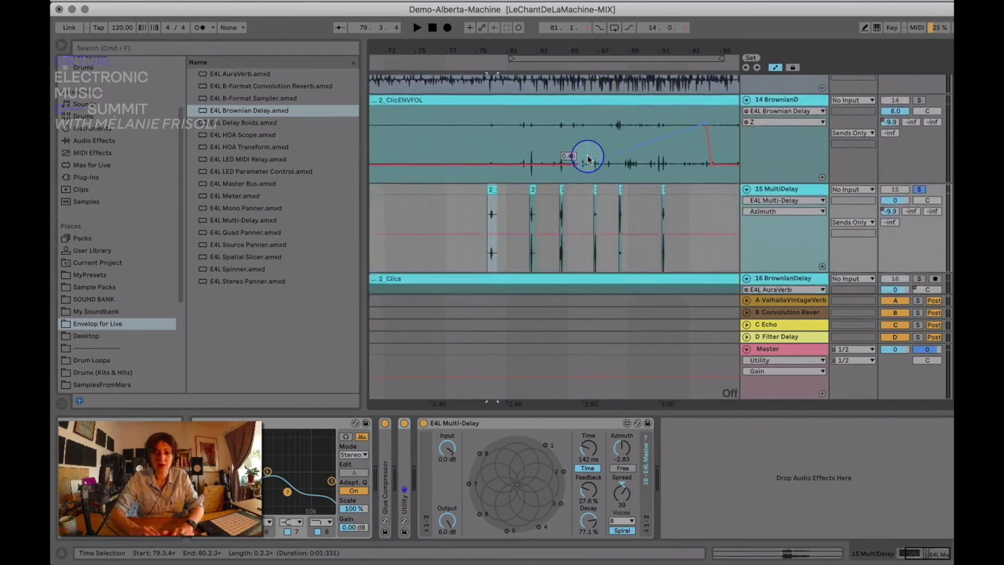
{"action": "left_click_drag", "start_coordinate": [488, 40], "coordinate": [489, 101]}
{"action": "scroll", "coordinate": [489, 105], "scroll_direction": "up", "scroll_amount": 2}
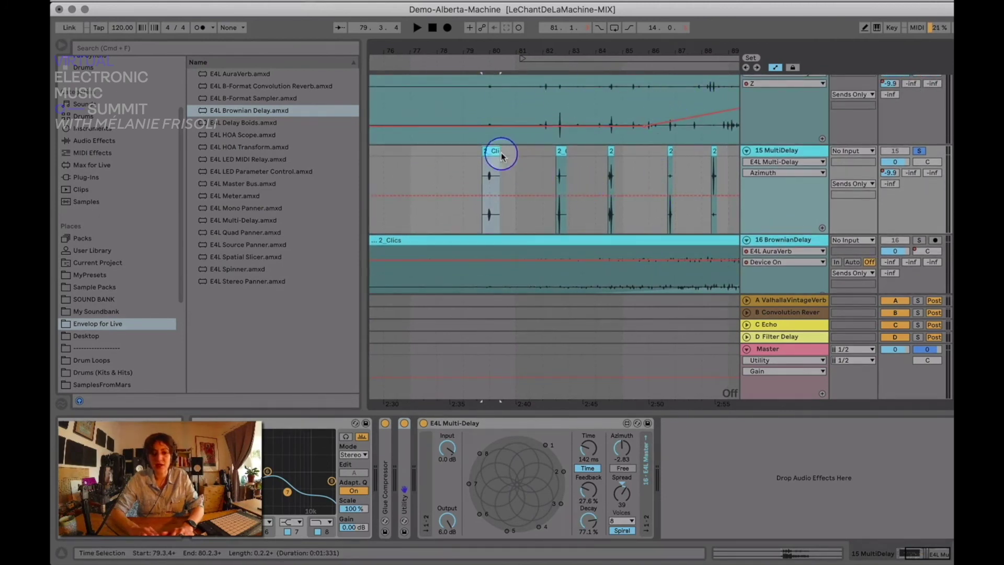
{"action": "key", "text": "space"}
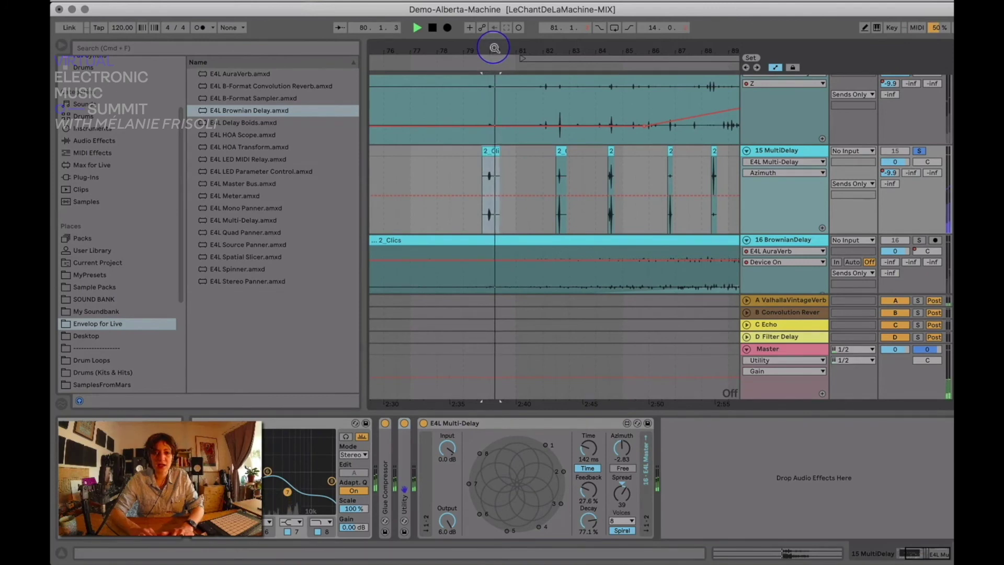
{"action": "left_click_drag", "start_coordinate": [494, 49], "coordinate": [495, 50]}
Set the Multi-Delay's Feedback to 53.5 % and replay the track from the first clip
{"action": "left_click_drag", "start_coordinate": [589, 486], "coordinate": [589, 469]}
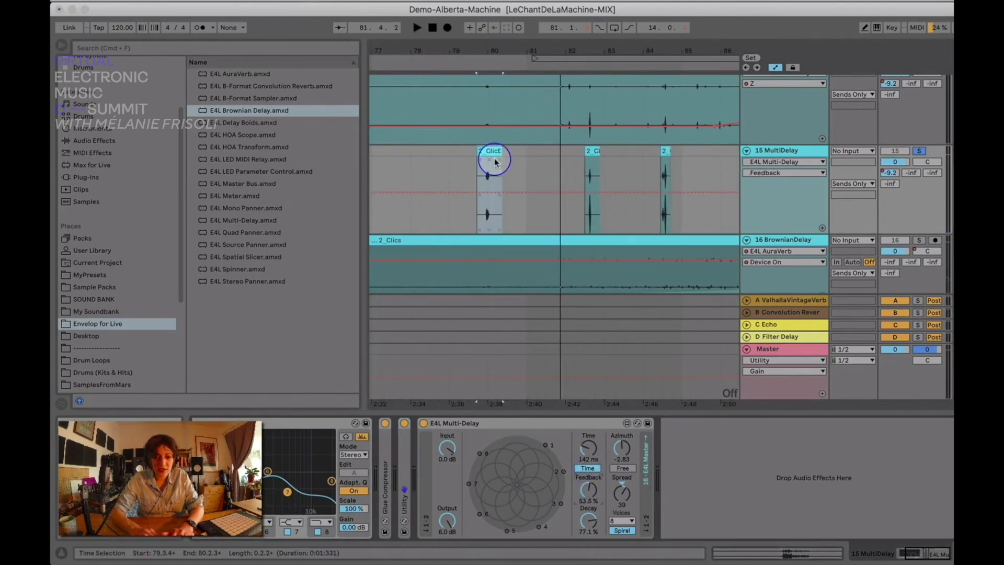
{"action": "left_click", "coordinate": [543, 454]}
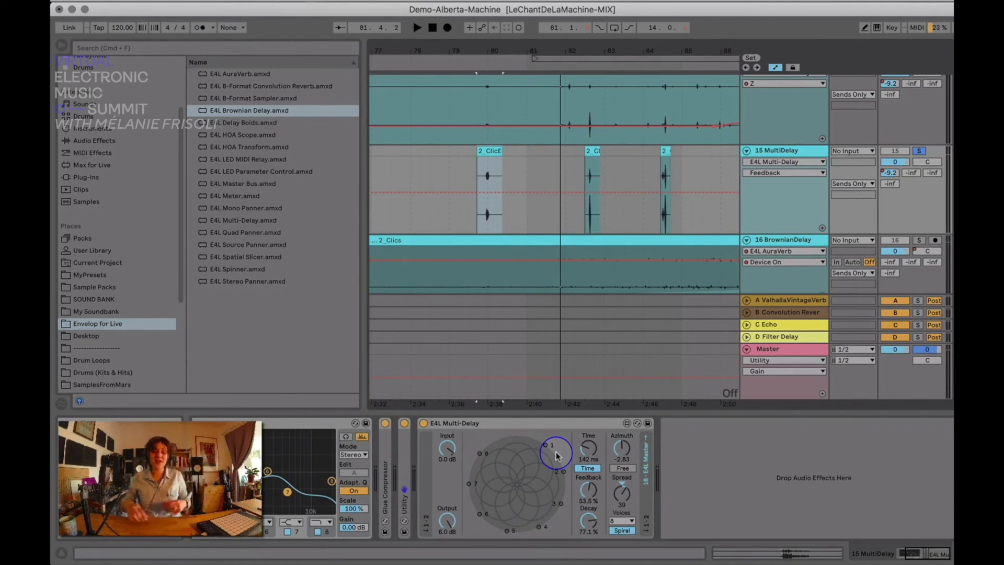
{"action": "left_click", "coordinate": [485, 153]}
{"action": "key", "text": "space"}
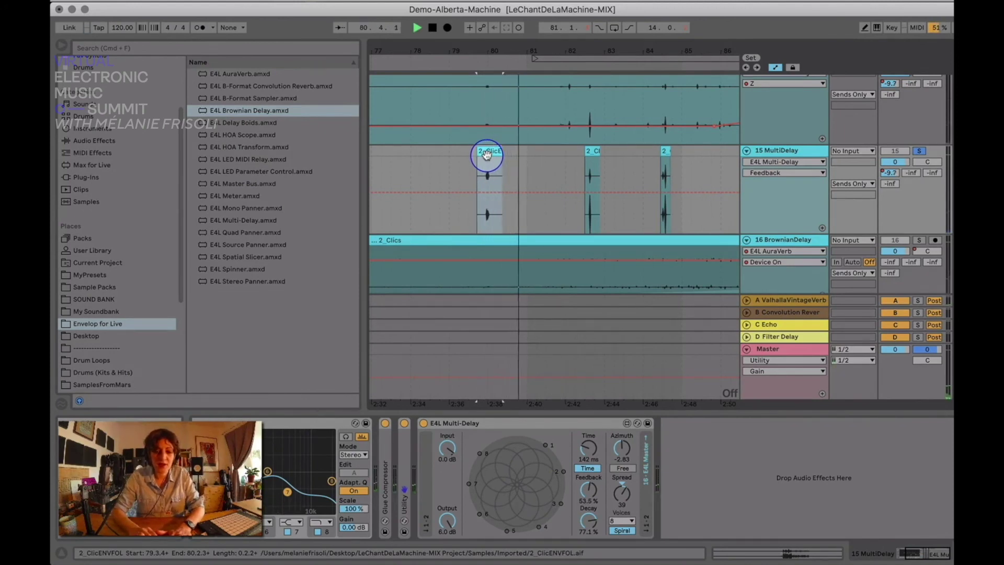
Raise the Multi-Delay's Feedback to 71.7 % and sweep its Azimuth through 80.71 and back to -2.83 during playback
{"action": "left_click_drag", "start_coordinate": [590, 490], "coordinate": [590, 481]}
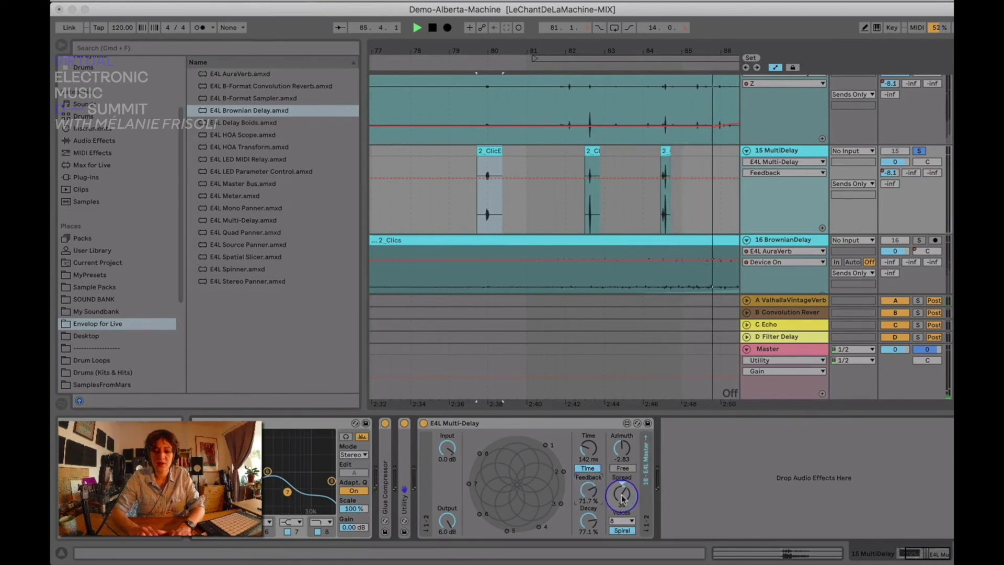
{"action": "left_click_drag", "start_coordinate": [622, 449], "coordinate": [622, 439]}
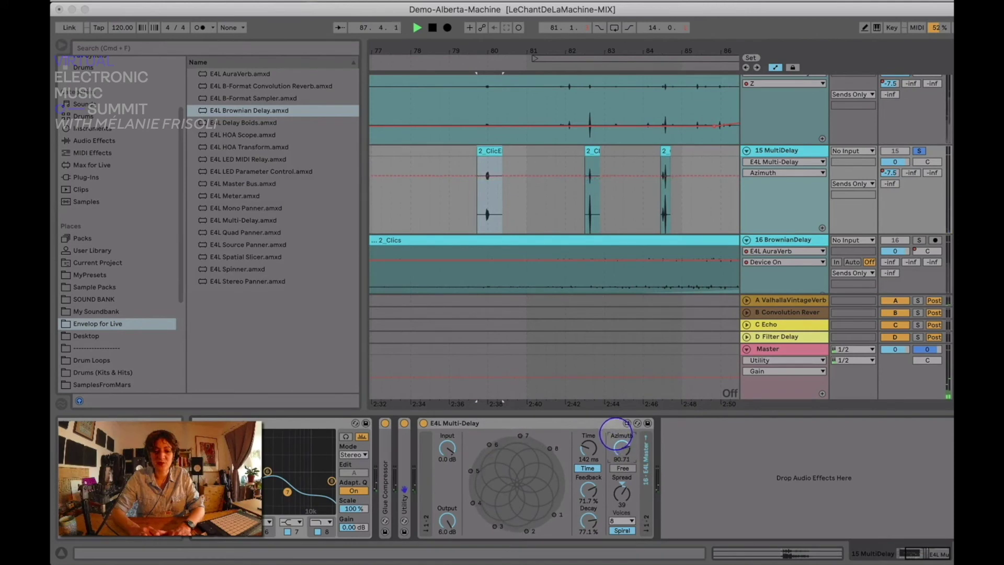
{"action": "mouse_move", "coordinate": [622, 450]}
{"action": "left_mouse_down"}
{"action": "mouse_move", "coordinate": [623, 458]}
{"action": "mouse_move", "coordinate": [610, 435]}
{"action": "left_mouse_up"}
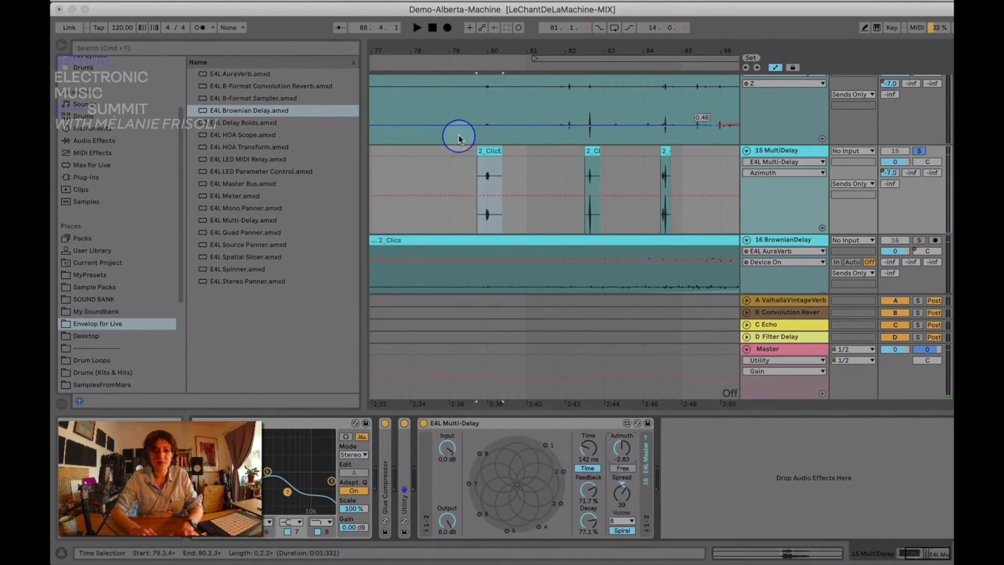
Automate the Multi-Delay's Azimuth to 174.11 on the second clip and -180.00 on the third, ramping between them, and play from 79.3.1
{"action": "left_click", "coordinate": [590, 152]}
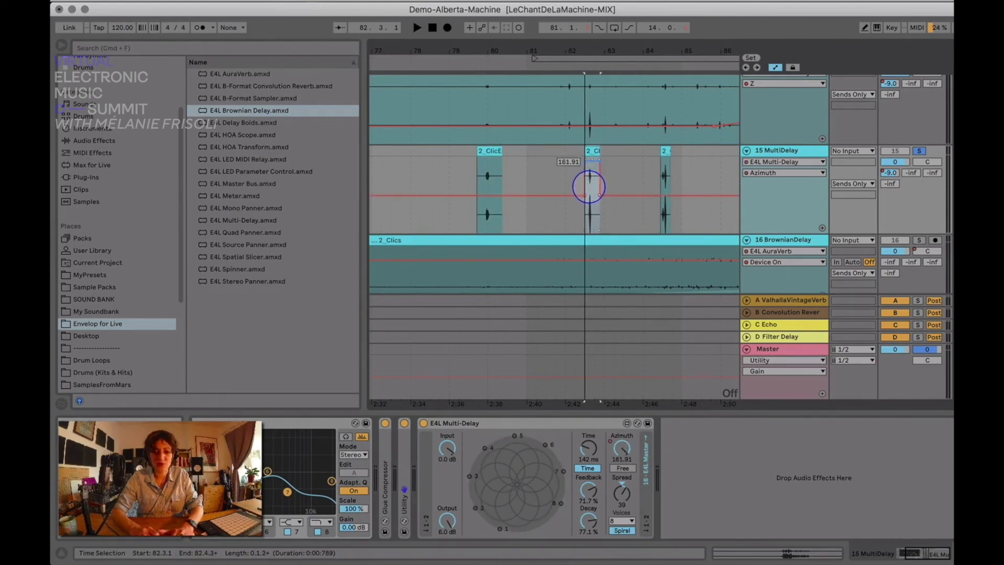
{"action": "left_click", "coordinate": [589, 178]}
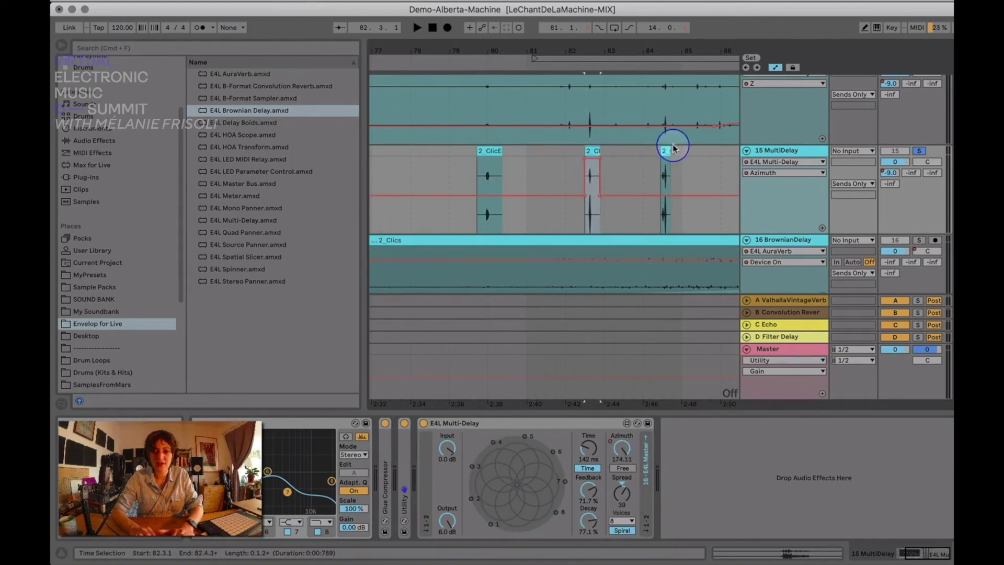
{"action": "left_click", "coordinate": [666, 151]}
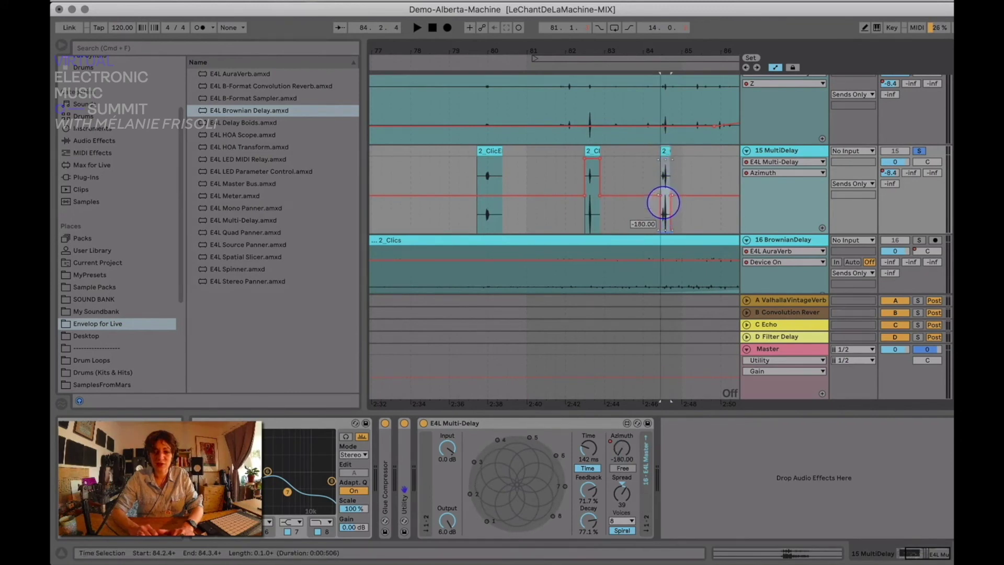
{"action": "left_click", "coordinate": [468, 165]}
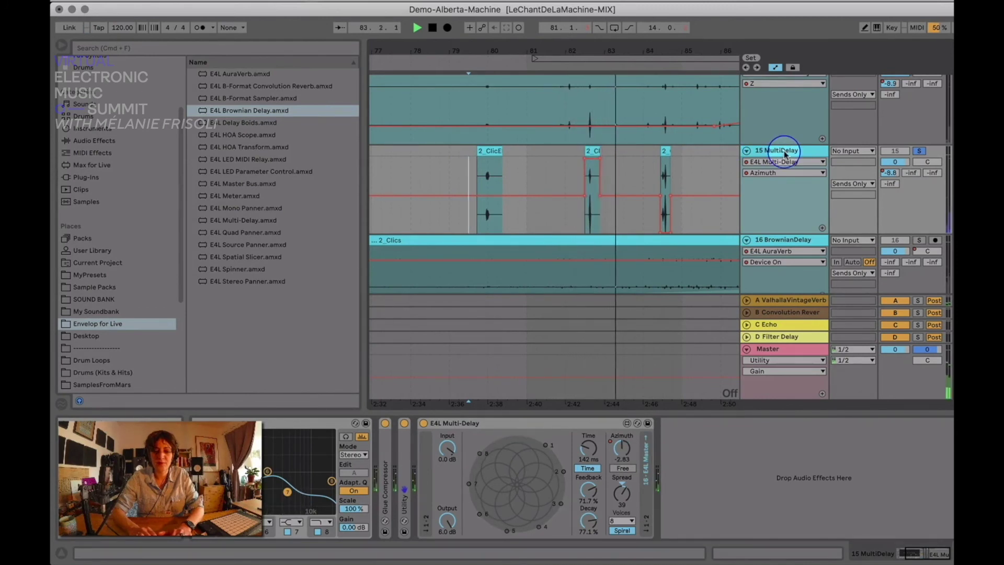
{"action": "left_click", "coordinate": [600, 197]}
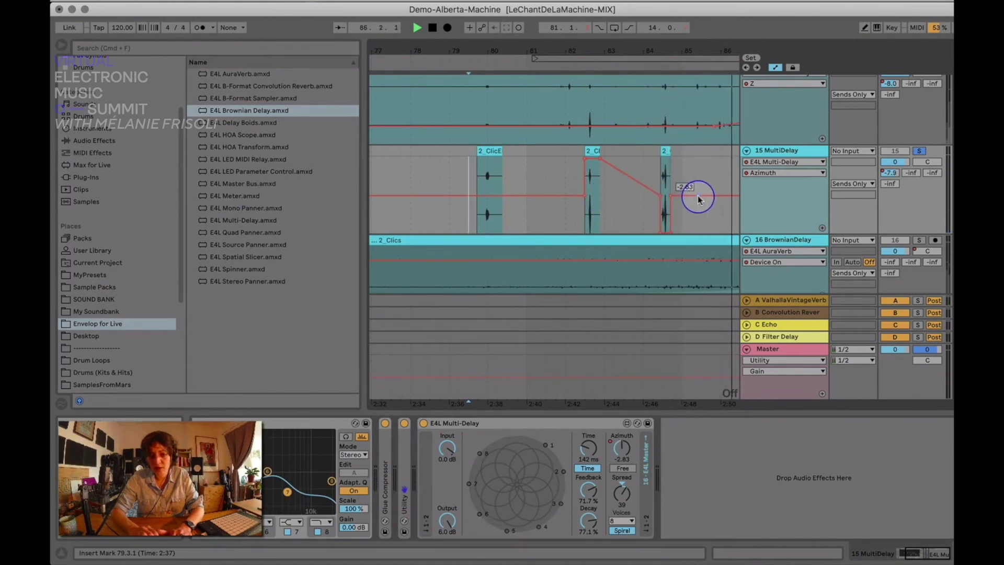
Hold the Azimuth automation at -180.00 until about bar 86 and start its ramp down just before the third clip
{"action": "left_click_drag", "start_coordinate": [672, 199], "coordinate": [701, 226]}
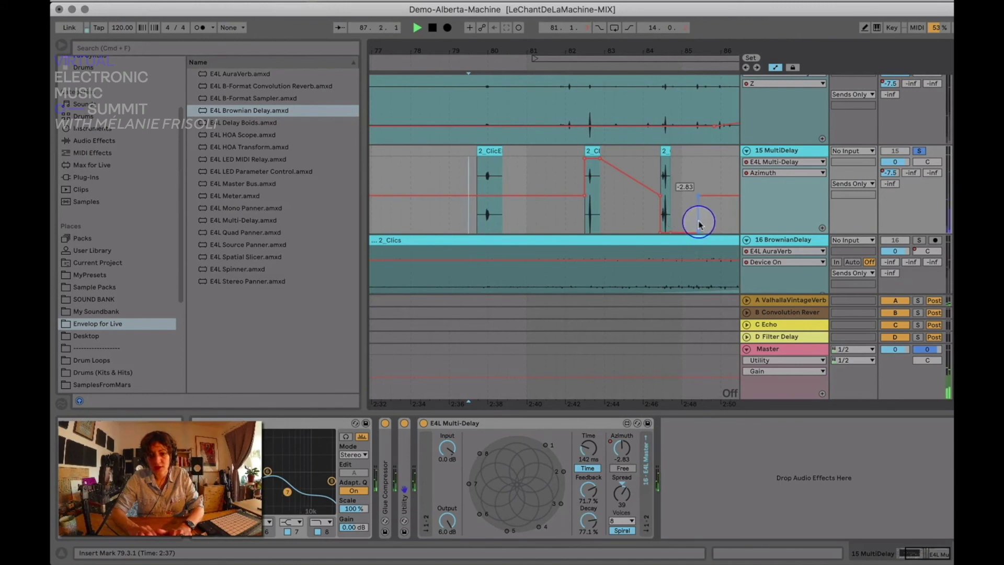
{"action": "left_click_drag", "start_coordinate": [635, 178], "coordinate": [650, 157]}
{"action": "key", "text": "space"}
Raise the first MultiDelay clip's gain to 20.0 dB and play it while watching the Multi-Delay device
{"action": "left_click", "coordinate": [460, 159]}
{"action": "double_click", "coordinate": [495, 151]}
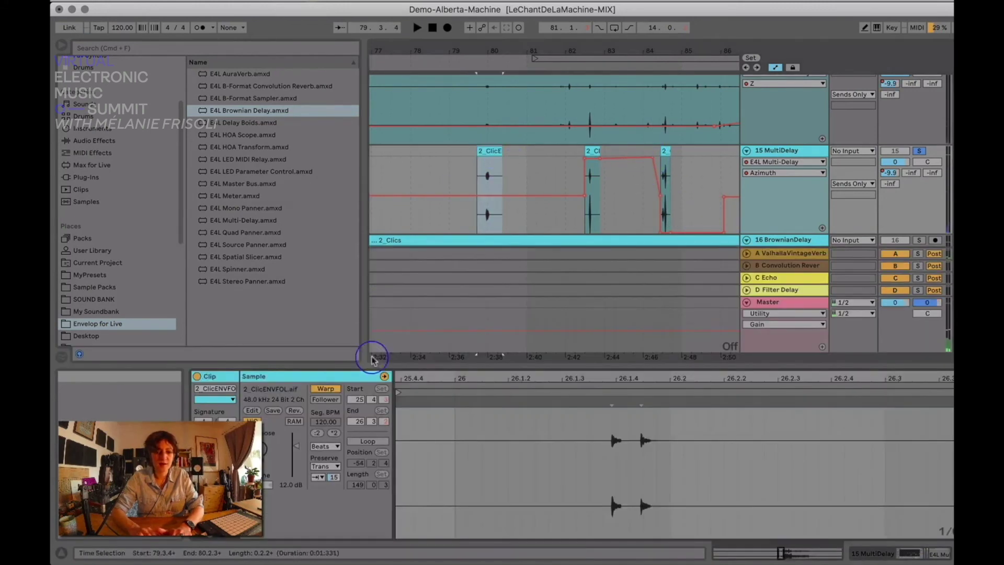
{"action": "left_click_drag", "start_coordinate": [295, 487], "coordinate": [295, 470]}
{"action": "key", "text": "space"}
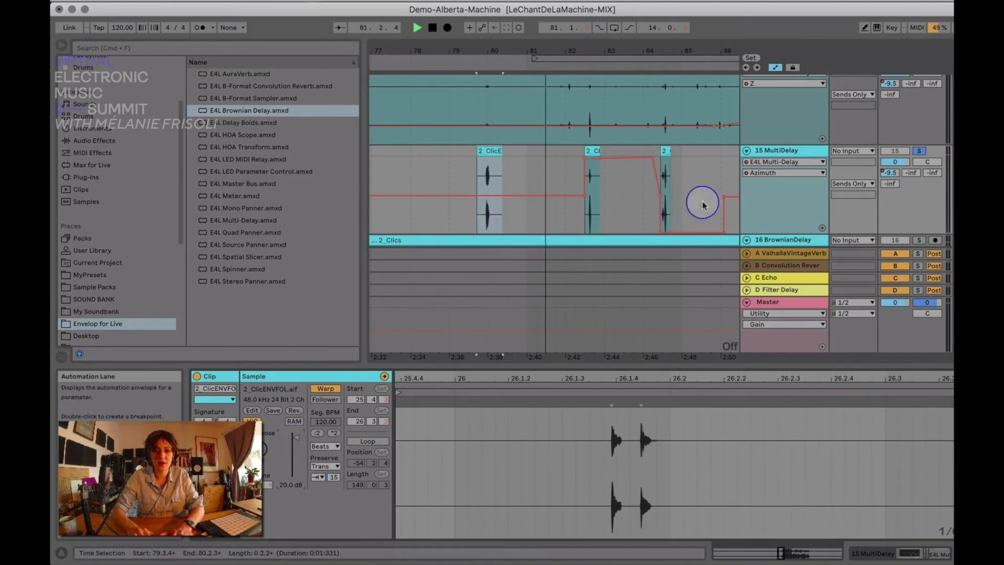
{"action": "left_click", "coordinate": [777, 151]}
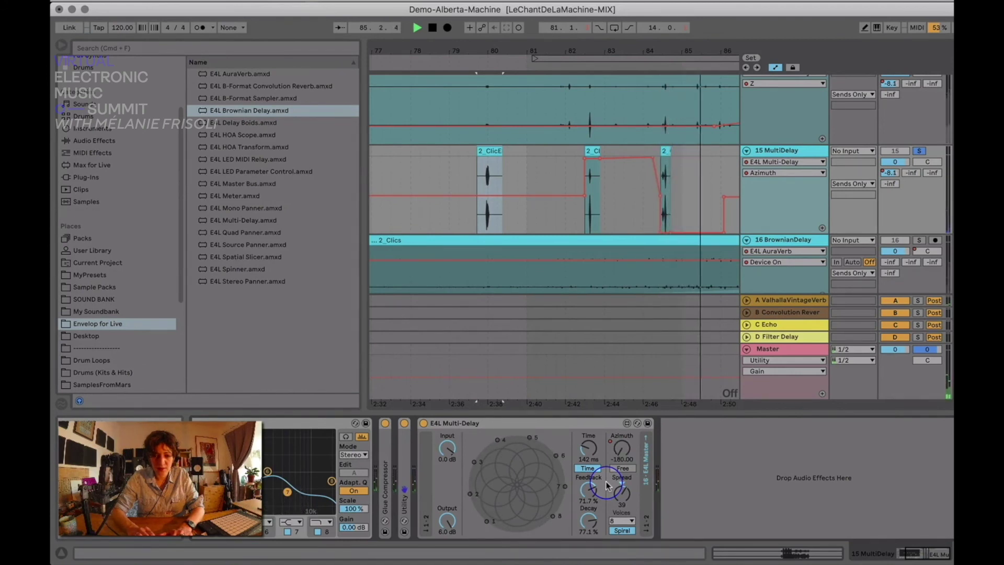
{"action": "key", "text": "space"}
Raise the Azimuth automation segment from the third clip onward to 88.47 and play from 83.4.3
{"action": "left_click_drag", "start_coordinate": [665, 231], "coordinate": [658, 177]}
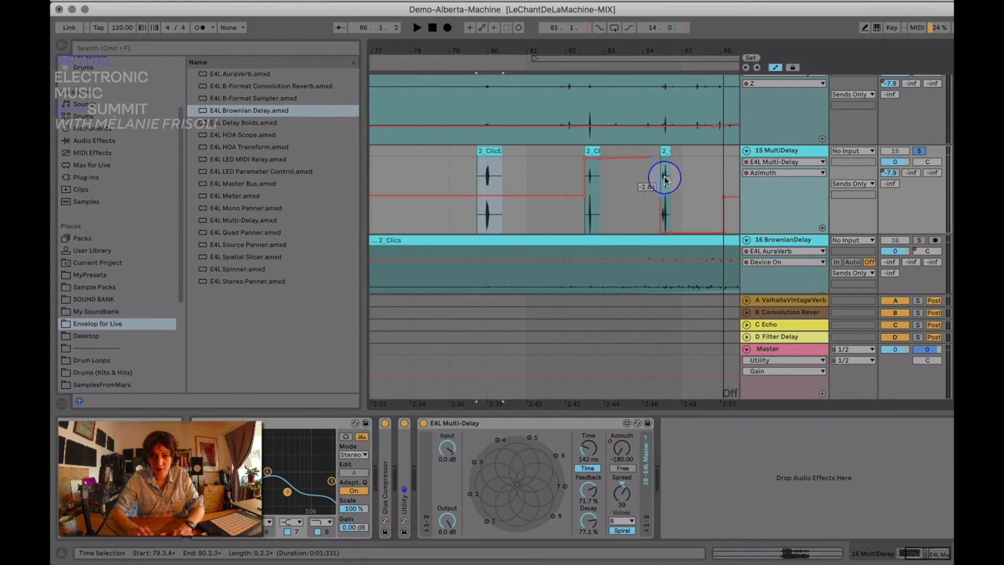
{"action": "left_click", "coordinate": [673, 181]}
{"action": "left_click", "coordinate": [596, 198]}
{"action": "left_click", "coordinate": [689, 173]}
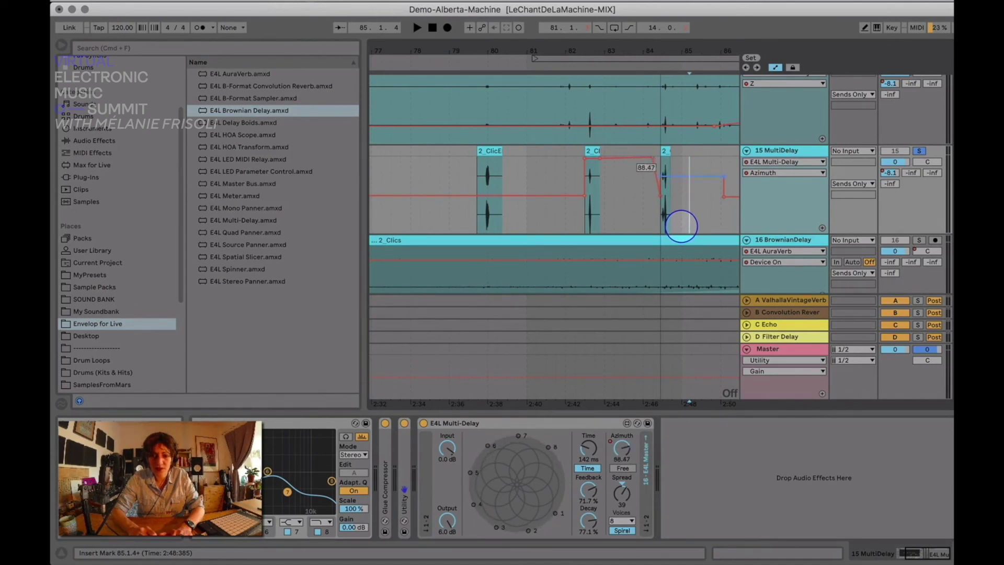
{"action": "left_click", "coordinate": [639, 198]}
{"action": "key", "text": "space"}
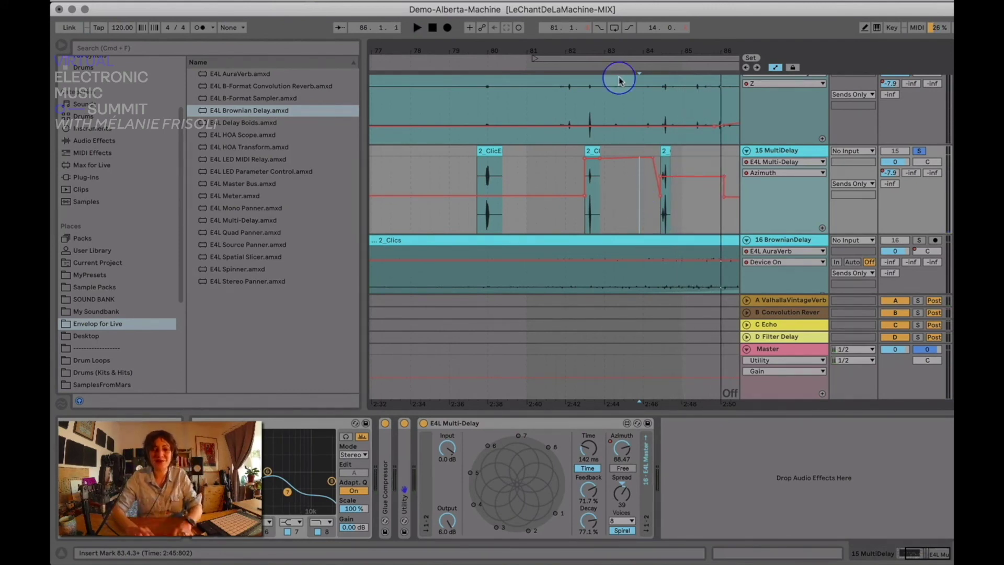
Unsolo the MultiDelay track and route the Brownian Delay's output on track 16 BrownianDelay to Chain, feeding the AuraVerb
{"action": "scroll", "coordinate": [614, 50], "scroll_direction": "up", "scroll_amount": 2}
{"action": "scroll", "coordinate": [650, 148], "scroll_direction": "down", "scroll_amount": 5}
{"action": "scroll", "coordinate": [940, 109], "scroll_direction": "up", "scroll_amount": 3}
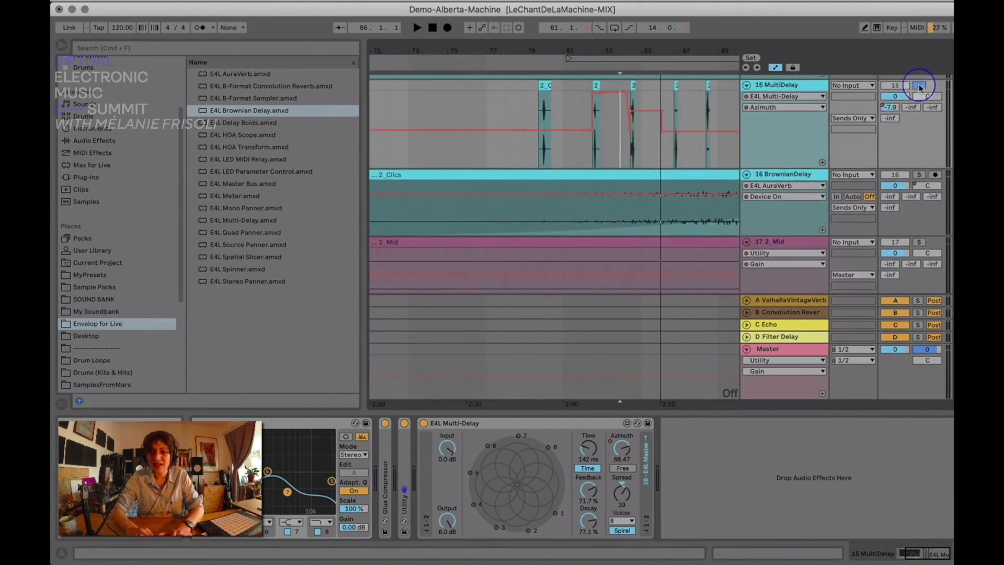
{"action": "left_click", "coordinate": [799, 175]}
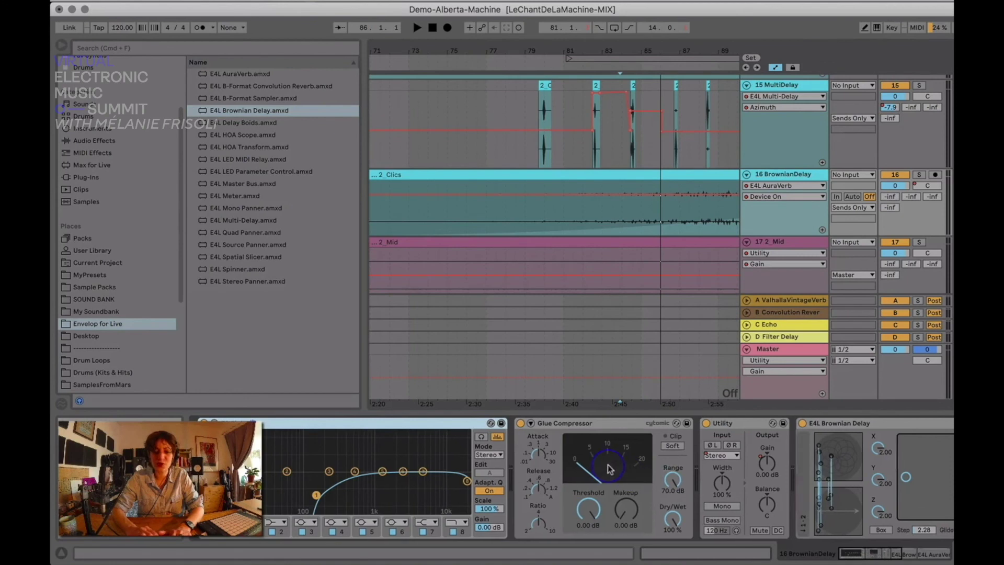
{"action": "scroll", "coordinate": [610, 468], "scroll_direction": "right", "scroll_amount": 10}
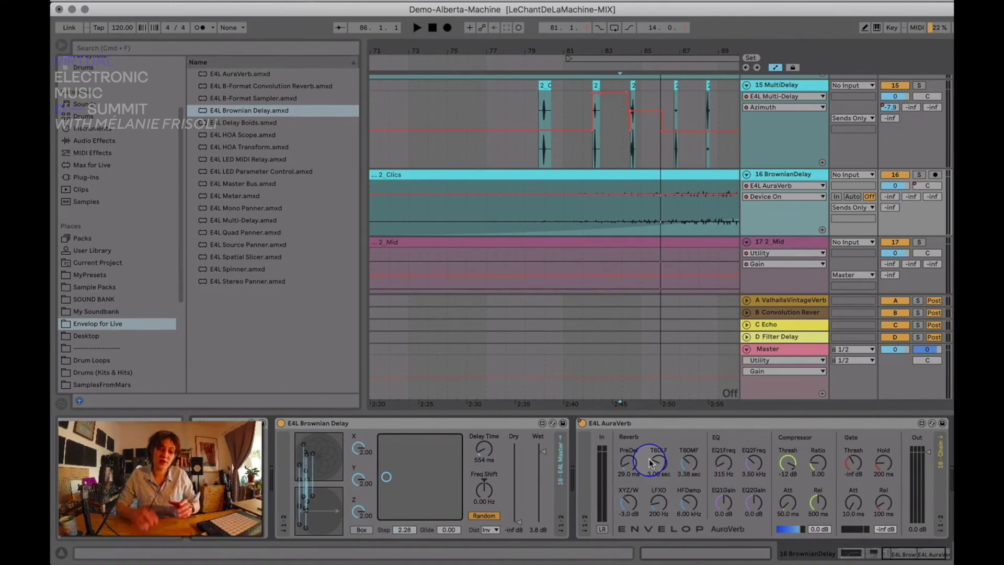
{"action": "left_click", "coordinate": [390, 423]}
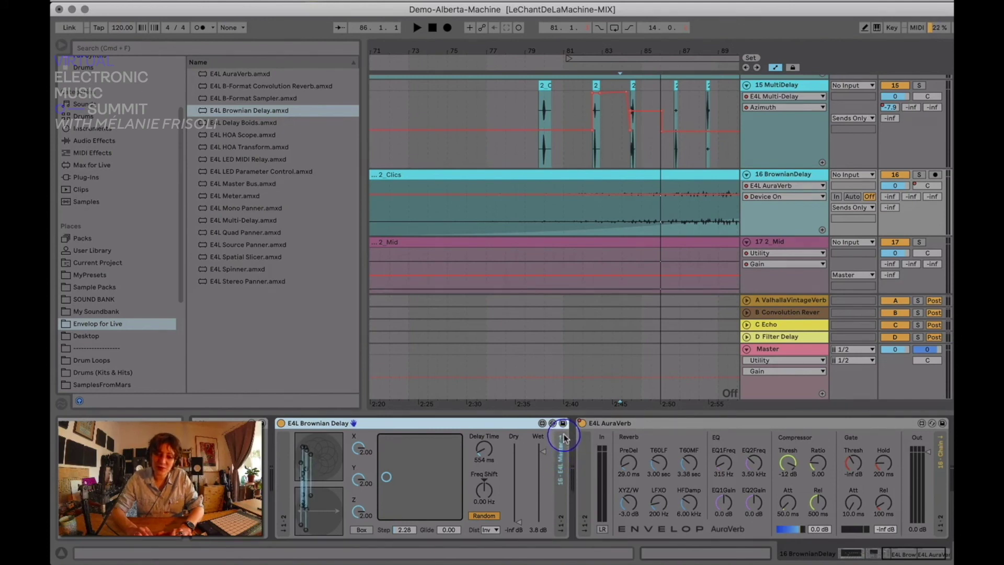
{"action": "left_click", "coordinate": [607, 423]}
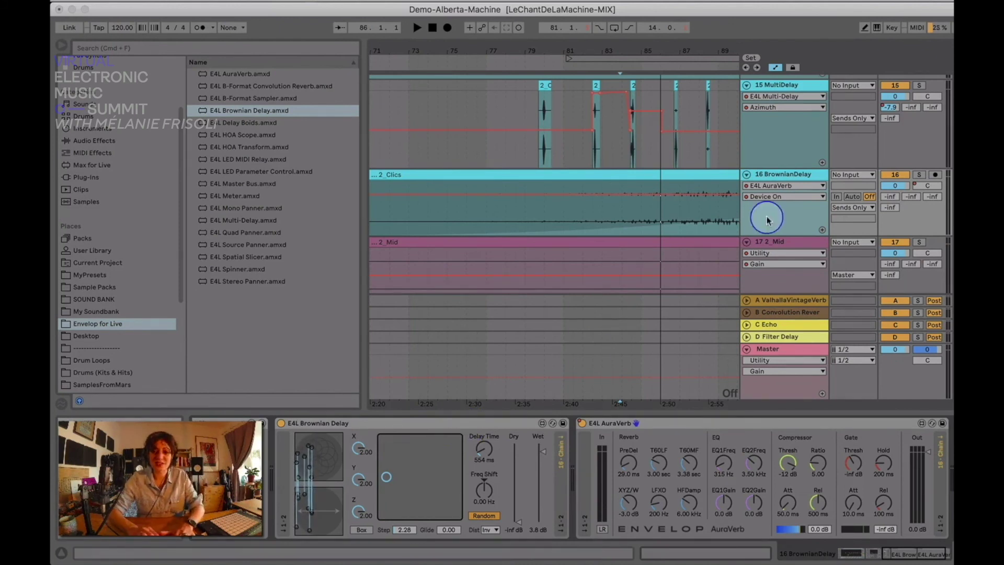
Solo the BrownianDelay track and play its 2_Clics clip through the Brownian Delay and AuraVerb
{"action": "left_click", "coordinate": [919, 175]}
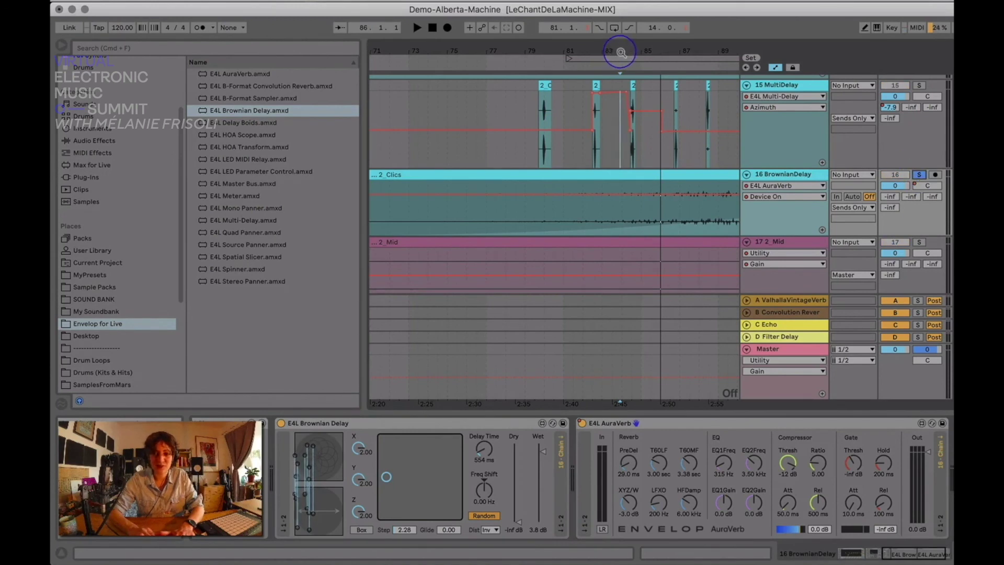
{"action": "left_click_drag", "start_coordinate": [621, 53], "coordinate": [622, 63]}
{"action": "key", "text": "space"}
{"action": "left_click_drag", "start_coordinate": [658, 214], "coordinate": [612, 209]}
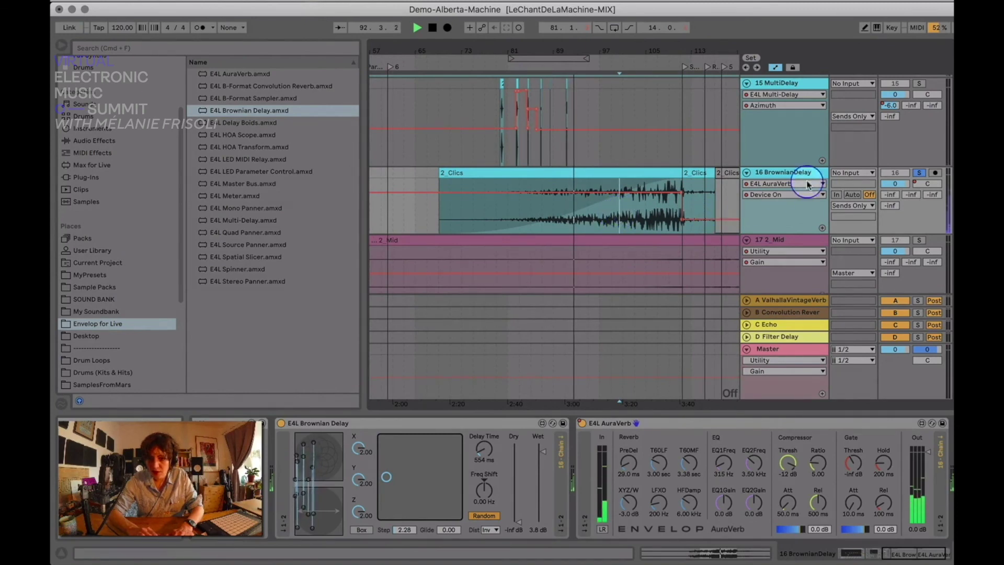
{"action": "scroll", "coordinate": [816, 184], "scroll_direction": "up", "scroll_amount": 10}
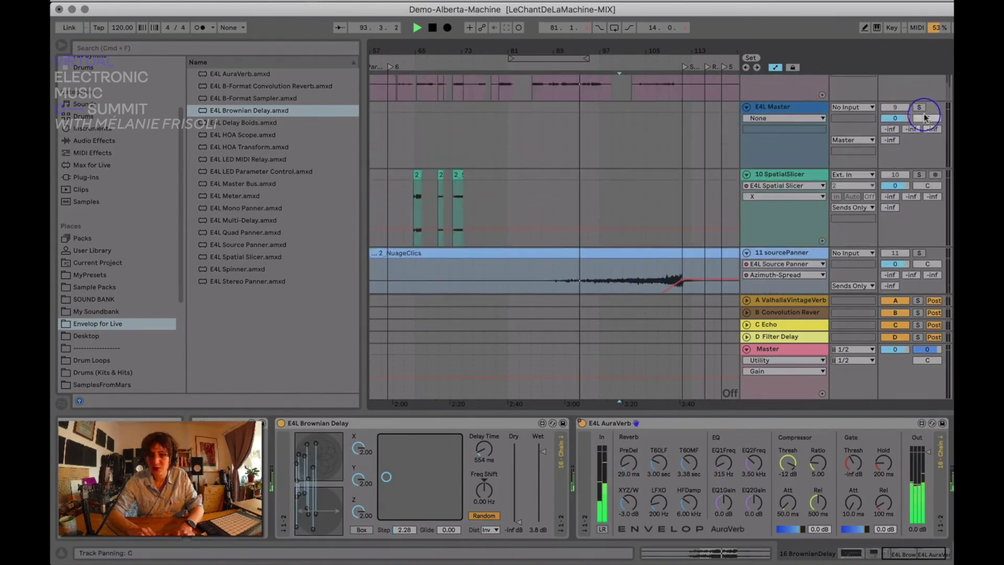
{"action": "scroll", "coordinate": [576, 159], "scroll_direction": "down", "scroll_amount": 5}
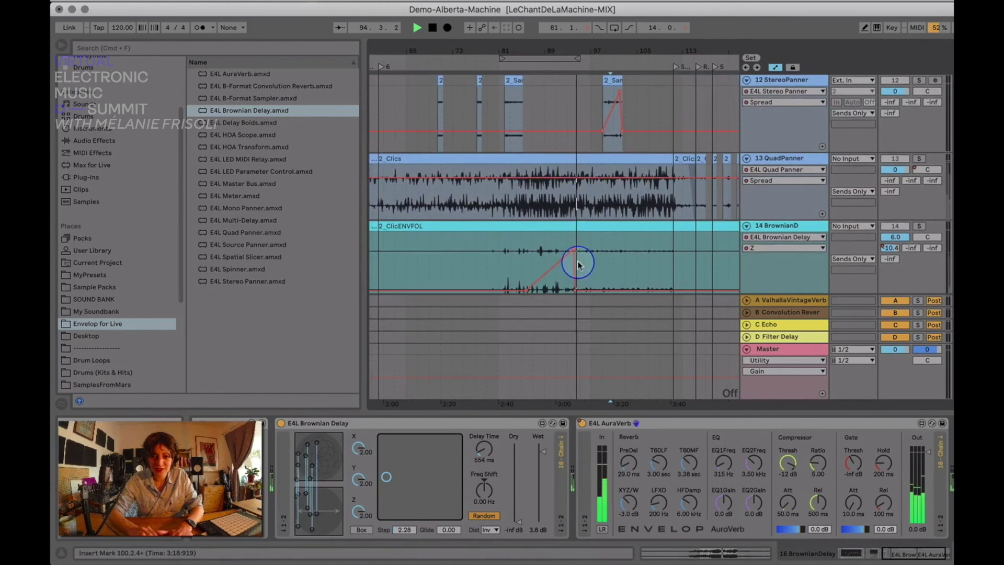
Set the Brownian Delay's Dry level to 1.0 dB and route the AuraVerb's output to E4L Master
{"action": "left_click", "coordinate": [585, 454]}
{"action": "scroll", "coordinate": [630, 247], "scroll_direction": "down", "scroll_amount": 2}
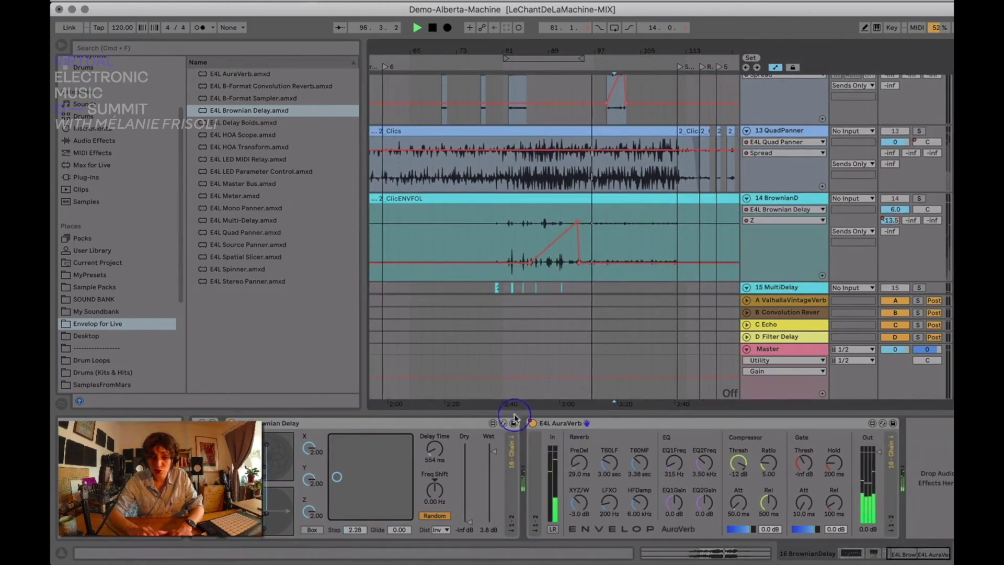
{"action": "left_click_drag", "start_coordinate": [467, 525], "coordinate": [467, 454]}
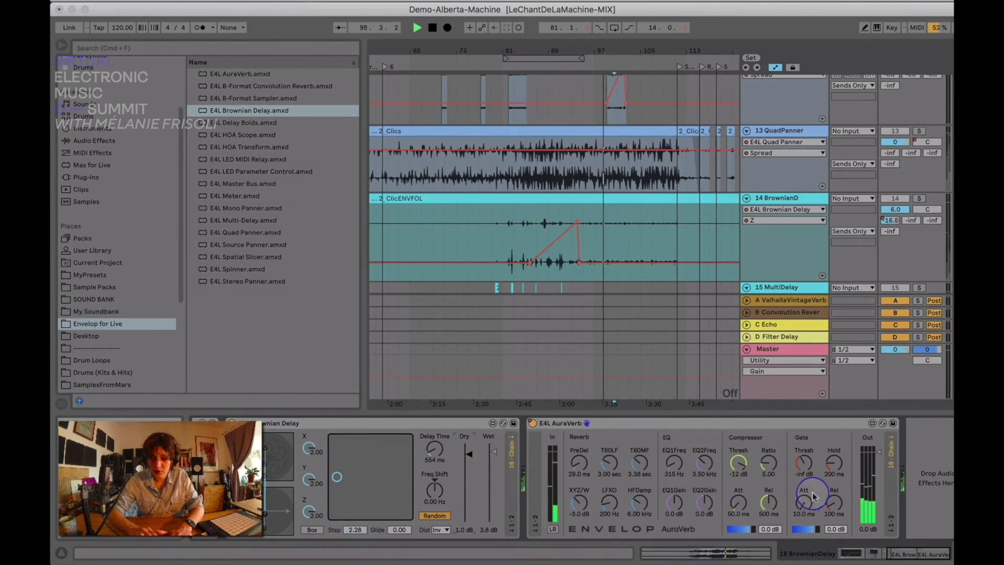
{"action": "left_click", "coordinate": [891, 467]}
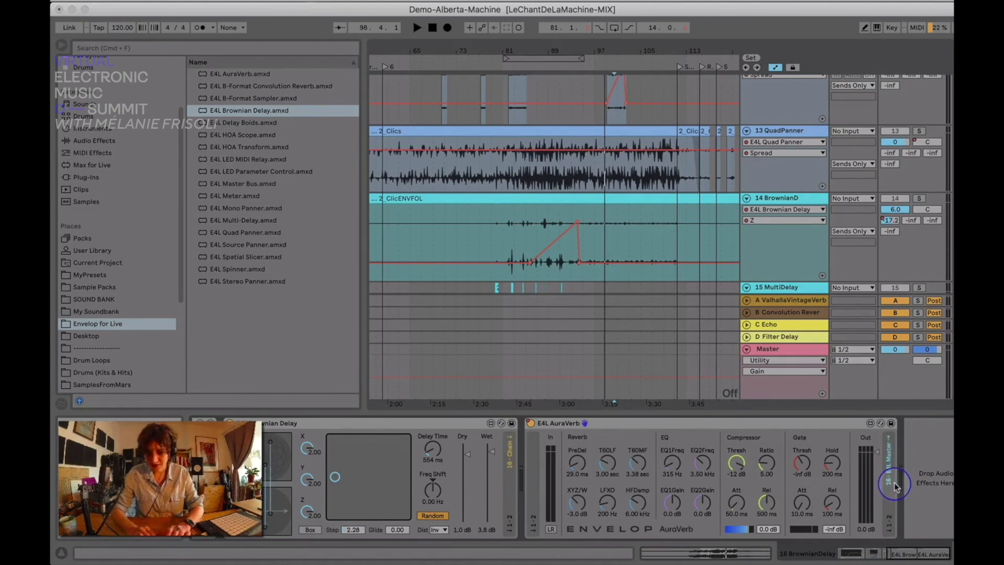
Play the soloed BrownianDelay track from 85.1.1 and examine the AuraVerb's reverb parameters
{"action": "left_click", "coordinate": [525, 220]}
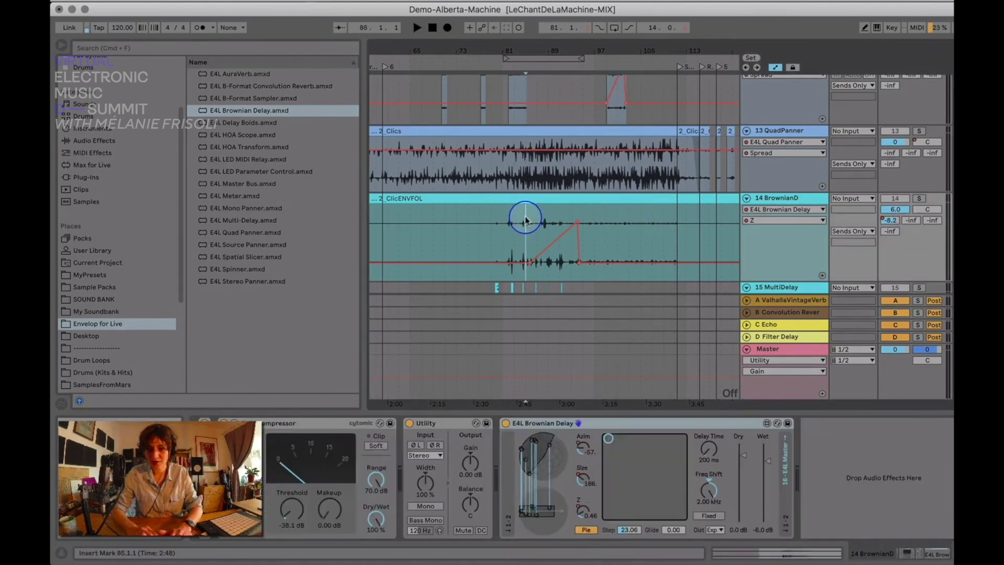
{"action": "key", "text": "space"}
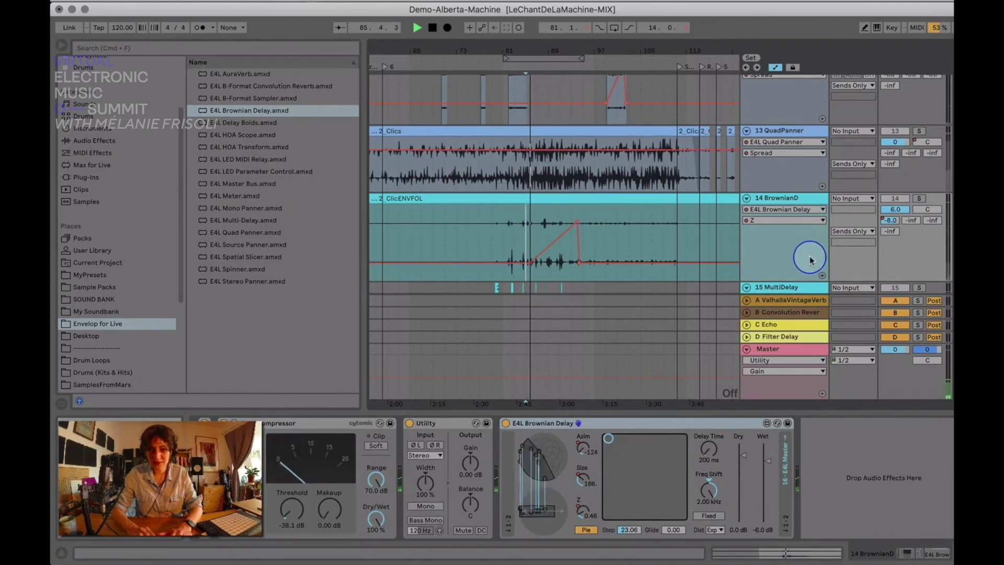
{"action": "scroll", "coordinate": [810, 260], "scroll_direction": "down", "scroll_amount": 8}
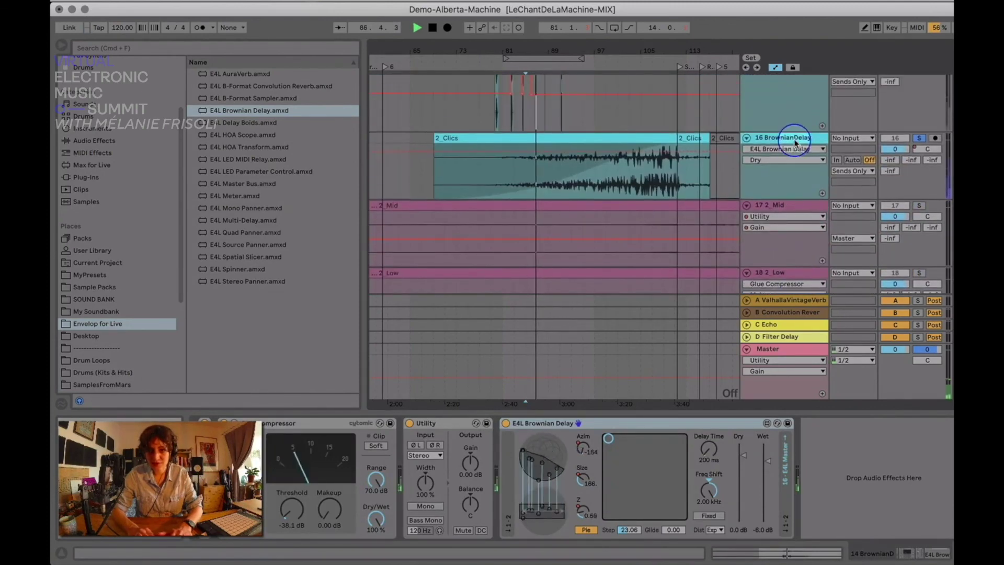
{"action": "left_click", "coordinate": [794, 139]}
{"action": "left_click", "coordinate": [607, 442]}
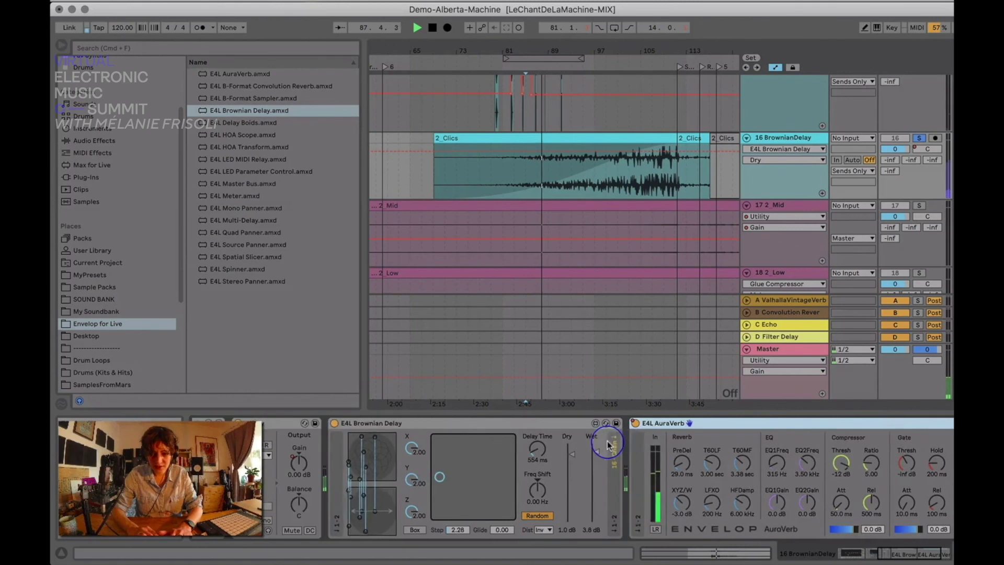
{"action": "left_click", "coordinate": [710, 477]}
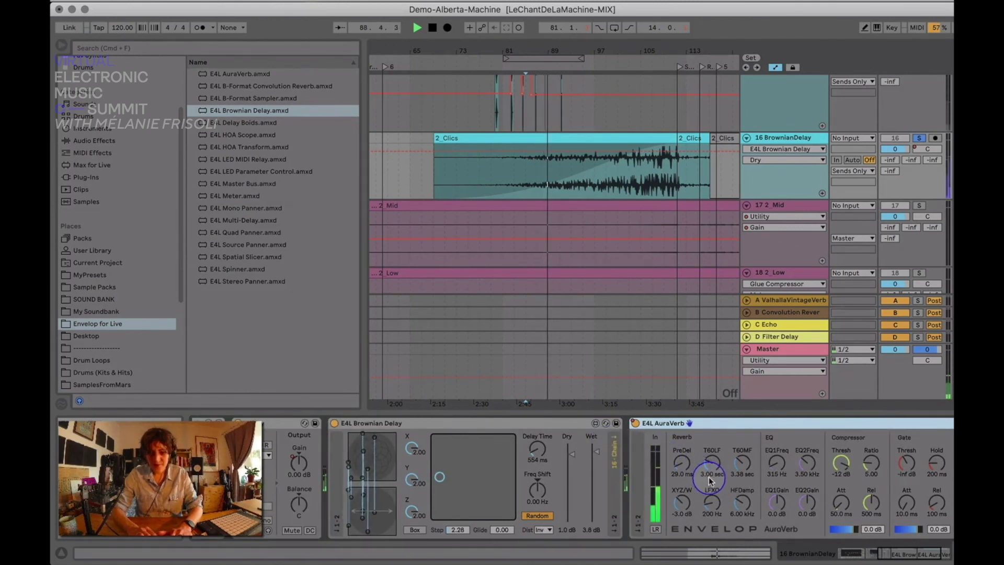
{"action": "left_click", "coordinate": [682, 475]}
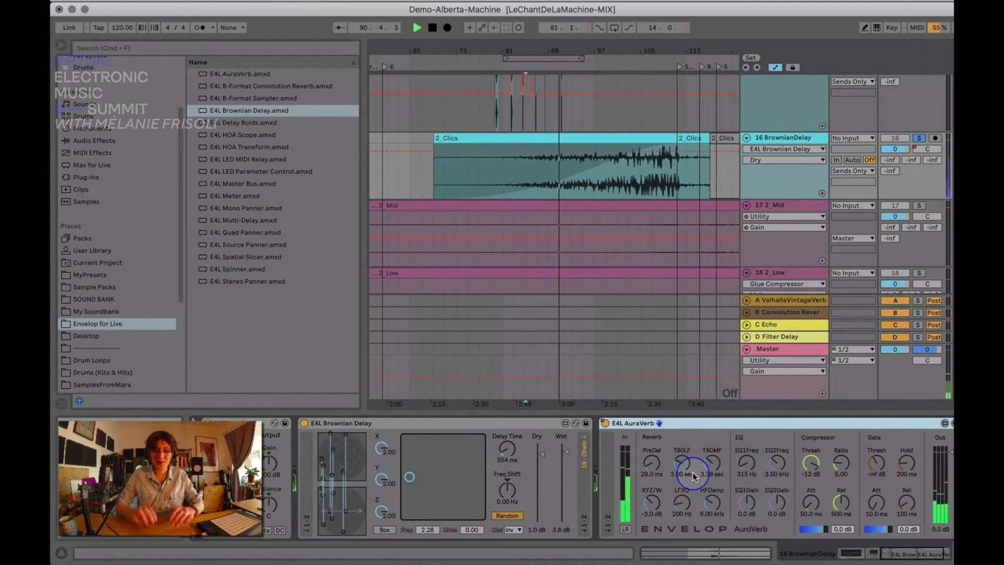
Set the Brownian Delay's Step to 21.88 and Y to 1.10 during playback, then stop and unsolo the track
{"action": "scroll", "coordinate": [691, 471], "scroll_direction": "left", "scroll_amount": 3}
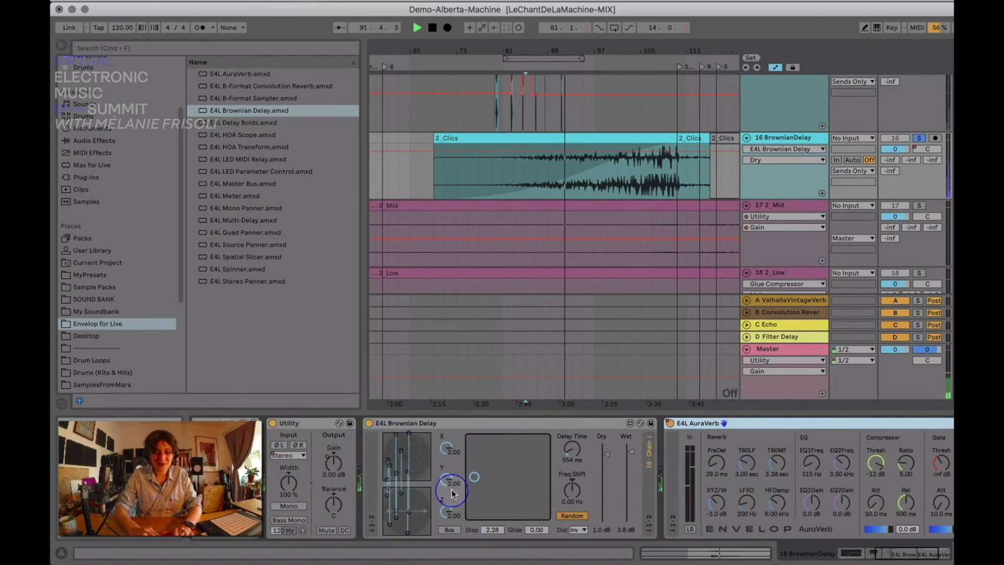
{"action": "left_click_drag", "start_coordinate": [492, 530], "coordinate": [443, 479]}
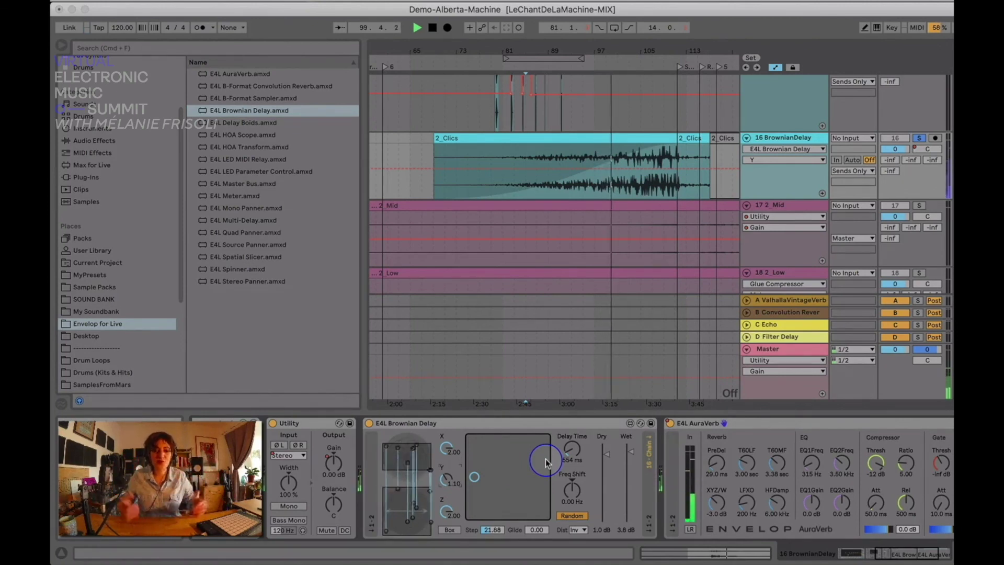
{"action": "left_click", "coordinate": [919, 138]}
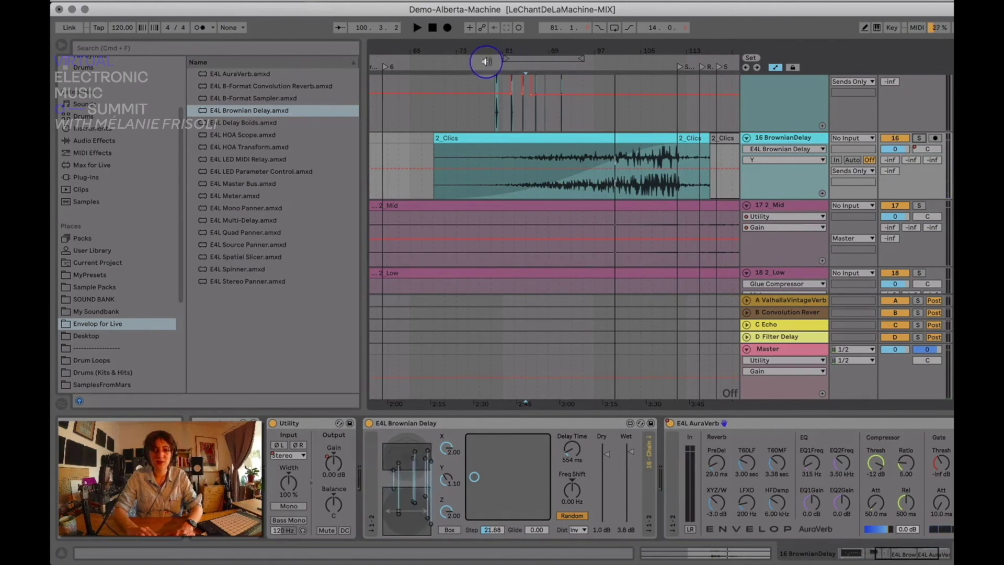
Play the full mix from before bar 81, stop it and hide the automation lanes
{"action": "left_click", "coordinate": [486, 61]}
{"action": "key", "text": "plus"}
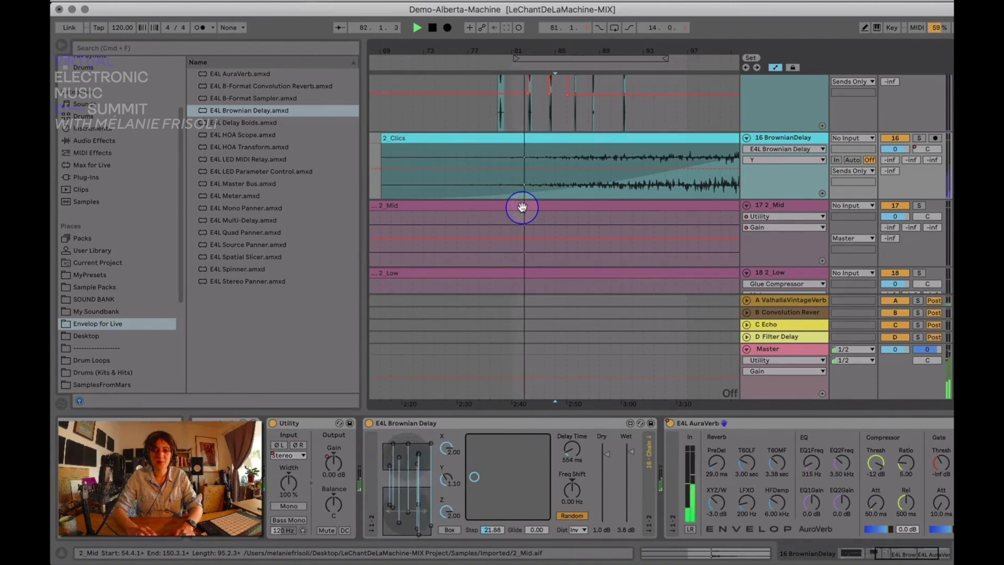
{"action": "scroll", "coordinate": [522, 207], "scroll_direction": "up", "scroll_amount": 3}
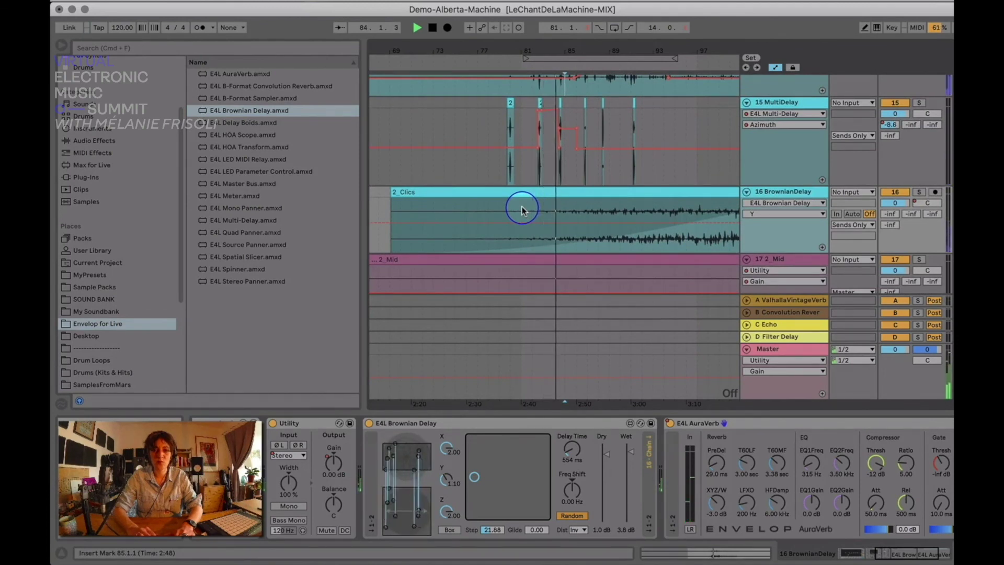
{"action": "scroll", "coordinate": [522, 207], "scroll_direction": "up", "scroll_amount": 4}
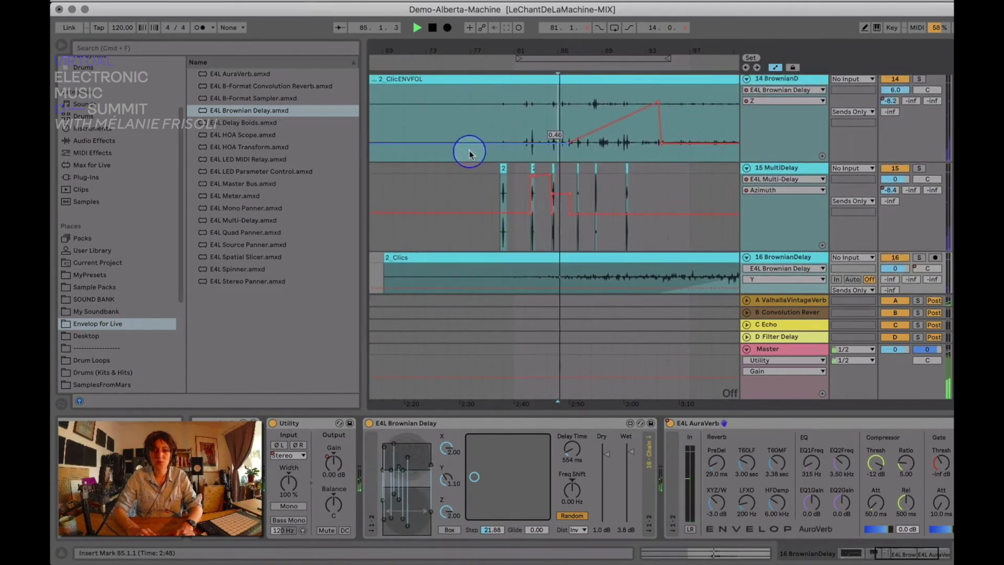
{"action": "scroll", "coordinate": [472, 152], "scroll_direction": "up", "scroll_amount": 3}
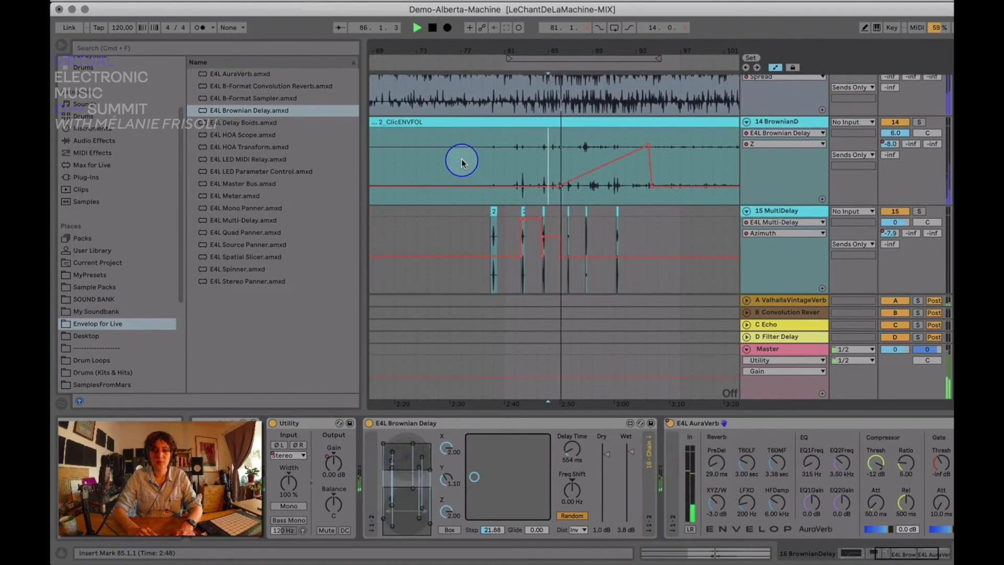
{"action": "scroll", "coordinate": [462, 162], "scroll_direction": "up", "scroll_amount": 10}
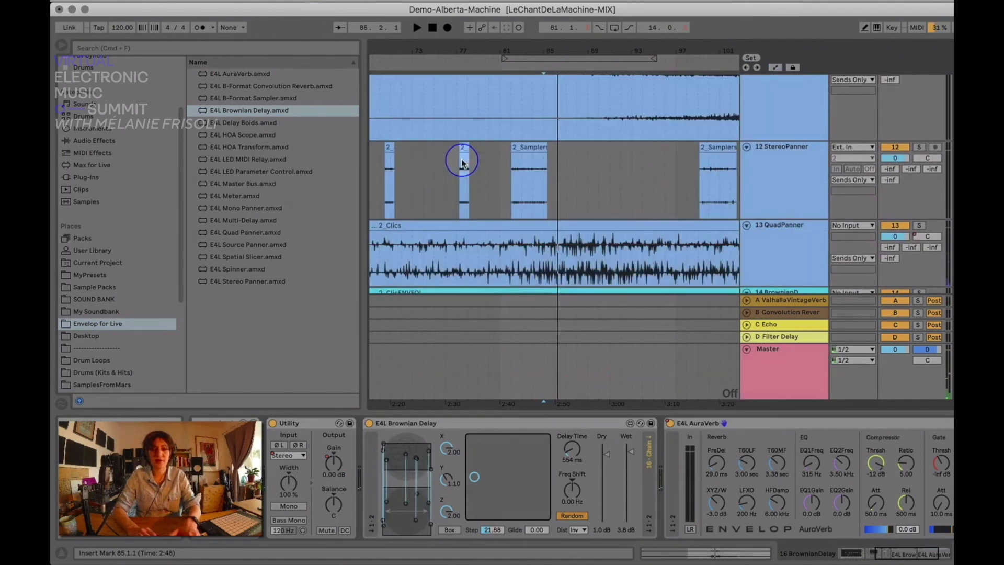
Show the device chain of the SpatialSlicer track around bar 65 and collapse the Tuner before the E4L Spatial Slicer
{"action": "scroll", "coordinate": [590, 189], "scroll_direction": "up", "scroll_amount": 10}
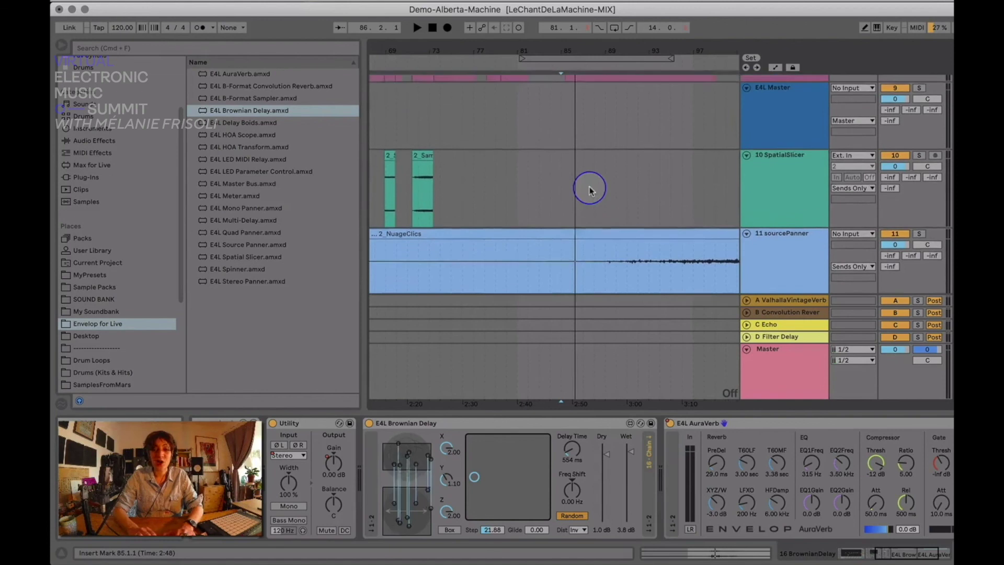
{"action": "left_click_drag", "start_coordinate": [400, 50], "coordinate": [533, 50]}
{"action": "left_click_drag", "start_coordinate": [435, 47], "coordinate": [497, 89]}
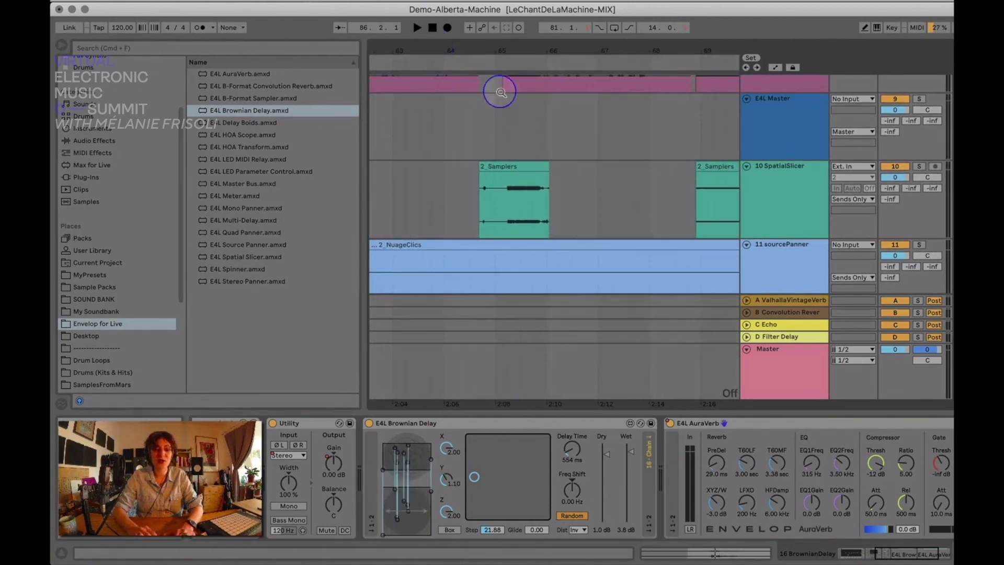
{"action": "left_click", "coordinate": [774, 204]}
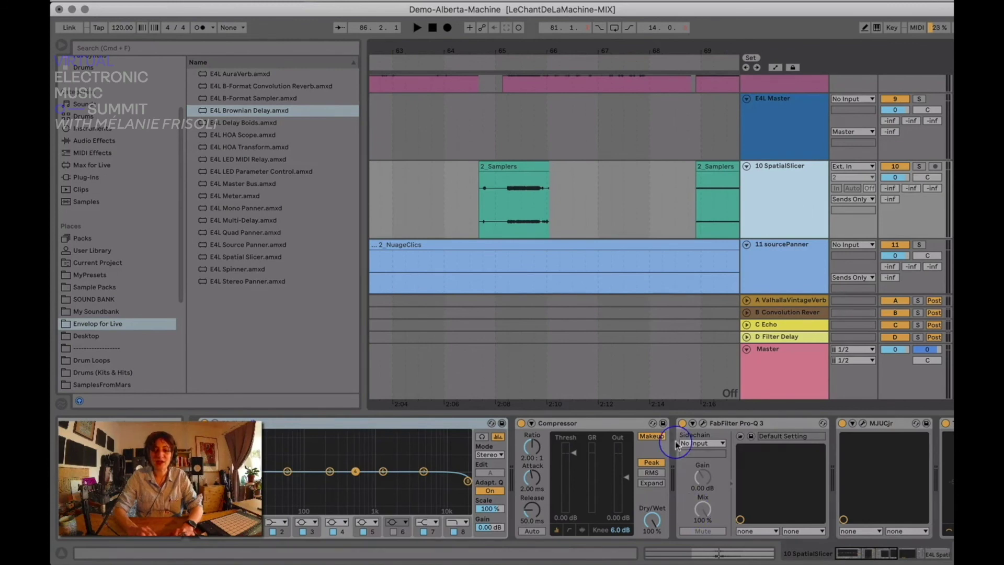
{"action": "scroll", "coordinate": [675, 443], "scroll_direction": "right", "scroll_amount": 10}
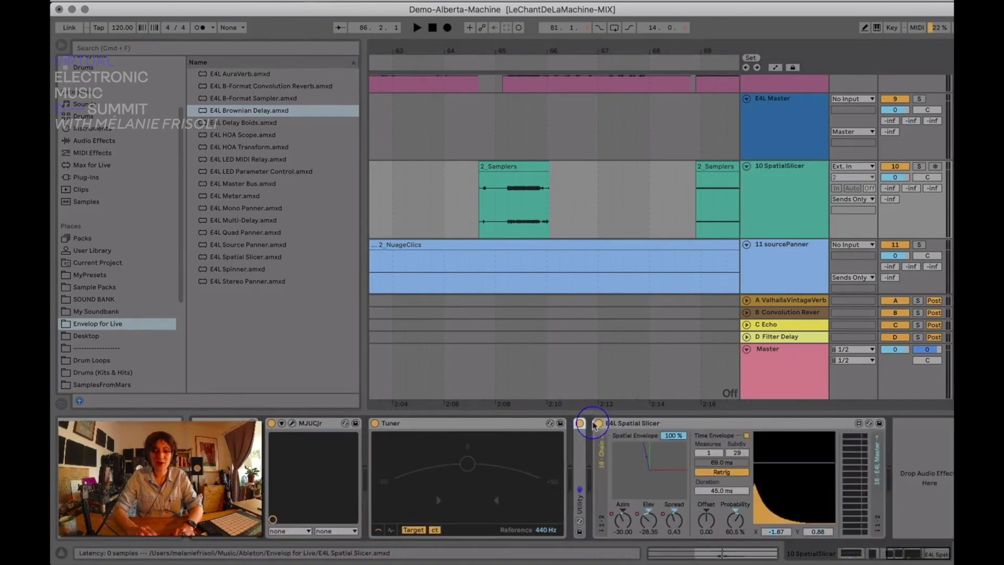
{"action": "double_click", "coordinate": [494, 422]}
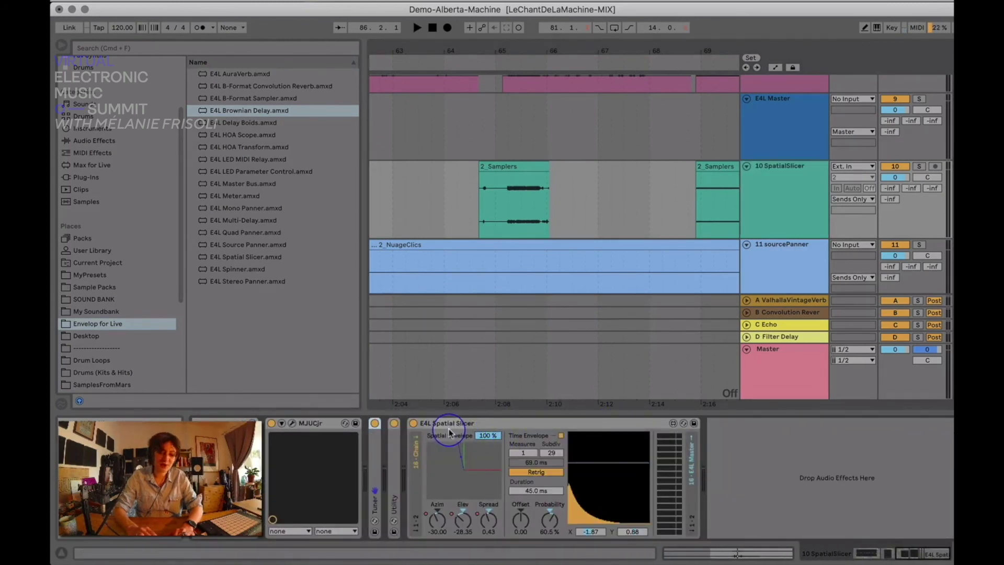
Play the original 2_Samplers track from 65.2.1 to hear its dry sound, then stop playback
{"action": "left_click", "coordinate": [558, 286]}
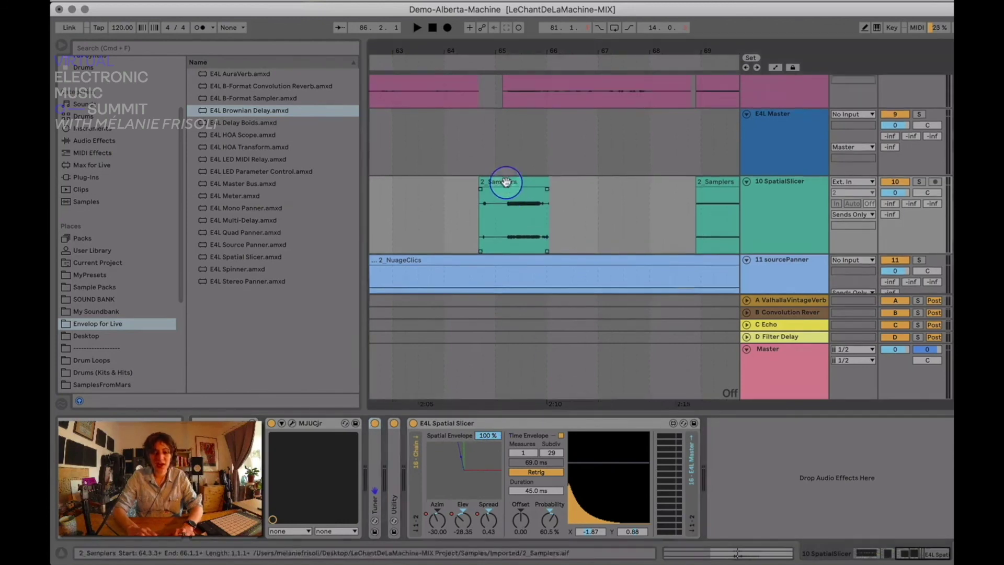
{"action": "scroll", "coordinate": [524, 141], "scroll_direction": "up", "scroll_amount": 3}
{"action": "left_click", "coordinate": [538, 96]}
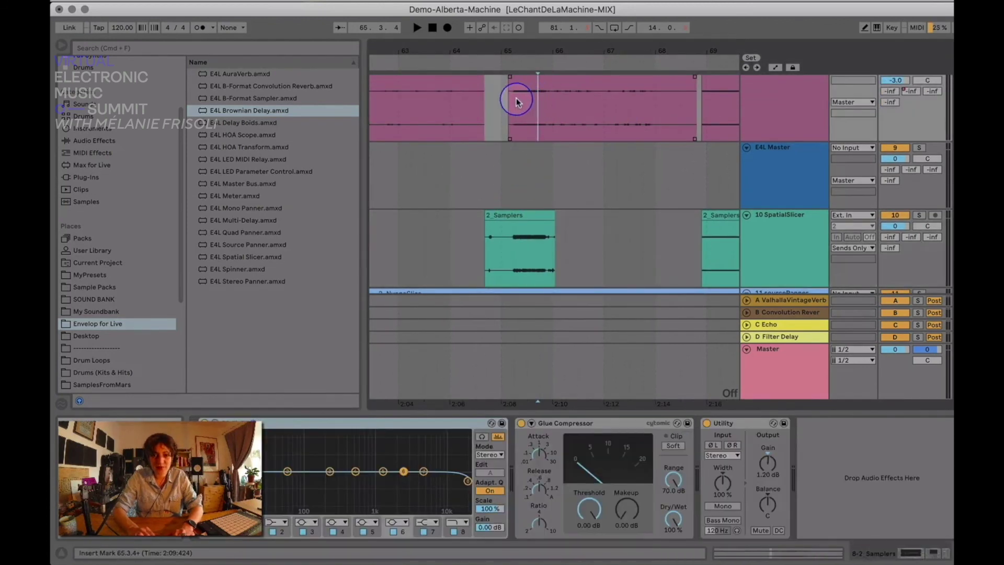
{"action": "key", "text": "space"}
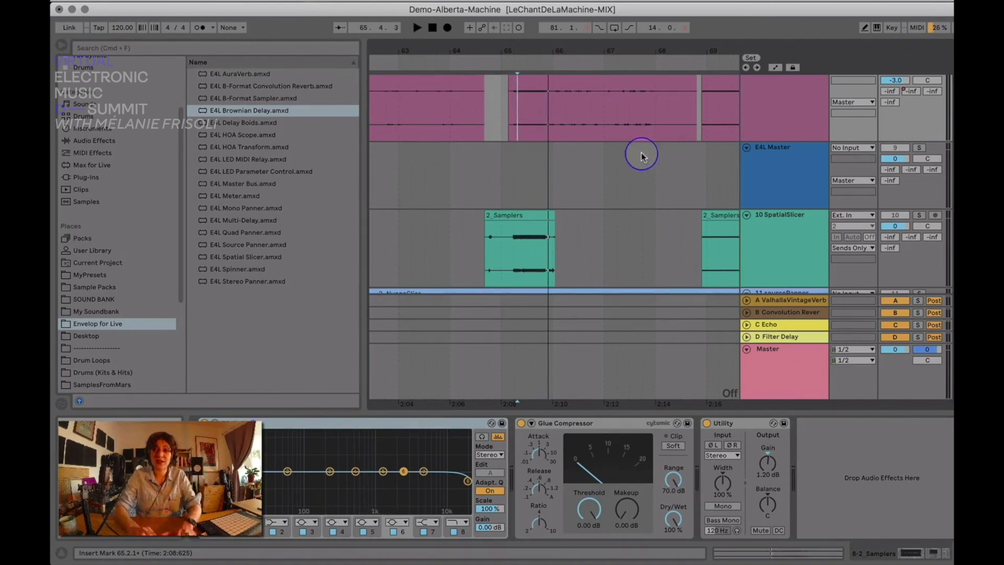
Solo the SpatialSlicer track together with E4L Master and display the E4L Spatial Slicer device
{"action": "left_click", "coordinate": [920, 216]}
{"action": "left_click", "coordinate": [739, 239]}
{"action": "left_click", "coordinate": [639, 335]}
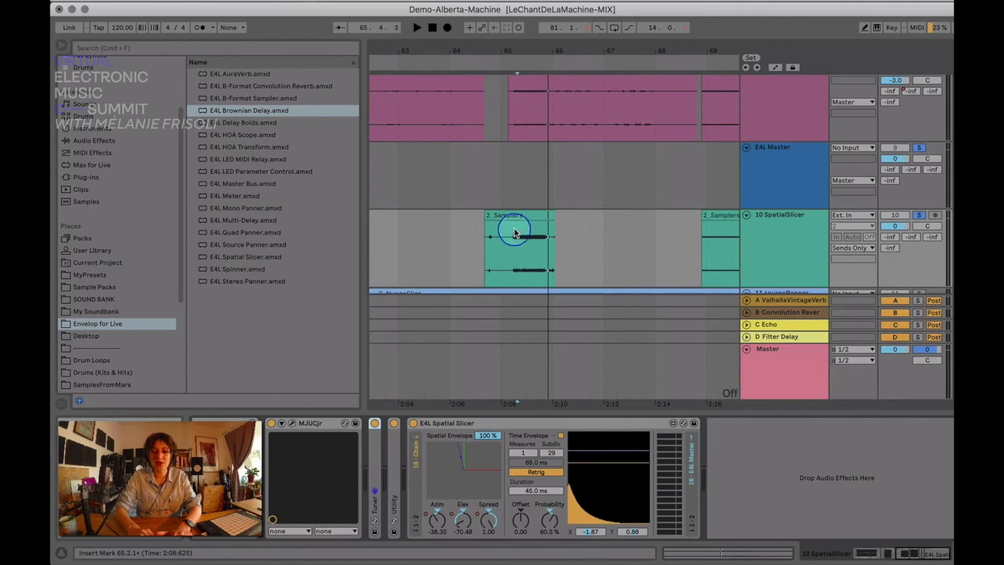
Play the soloed SpatialSlicer clip near bar 65, restart it from its beginning and set the Spatial Slicer's Subdiv to 21
{"action": "left_click", "coordinate": [502, 244]}
{"action": "key", "text": "space"}
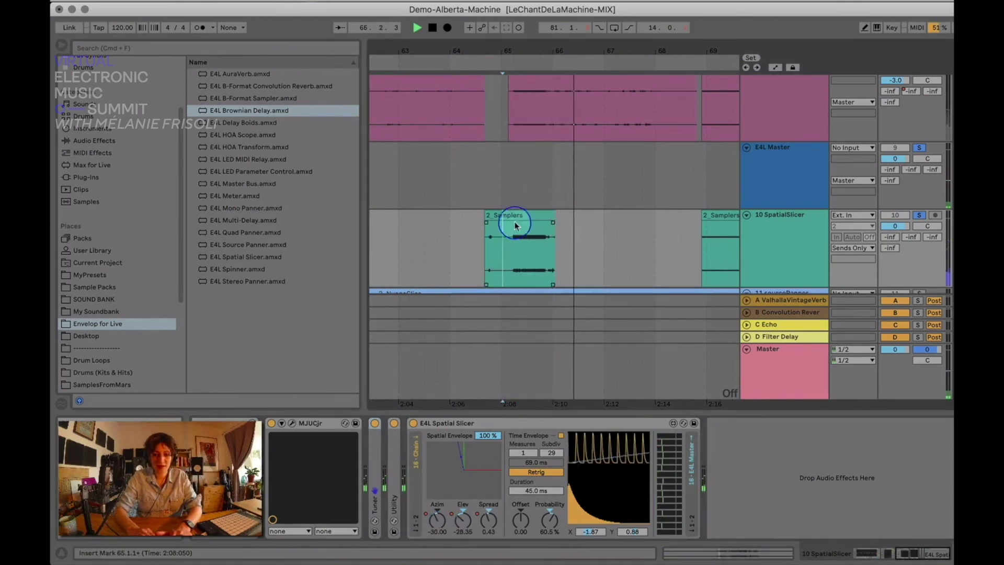
{"action": "left_click", "coordinate": [483, 230]}
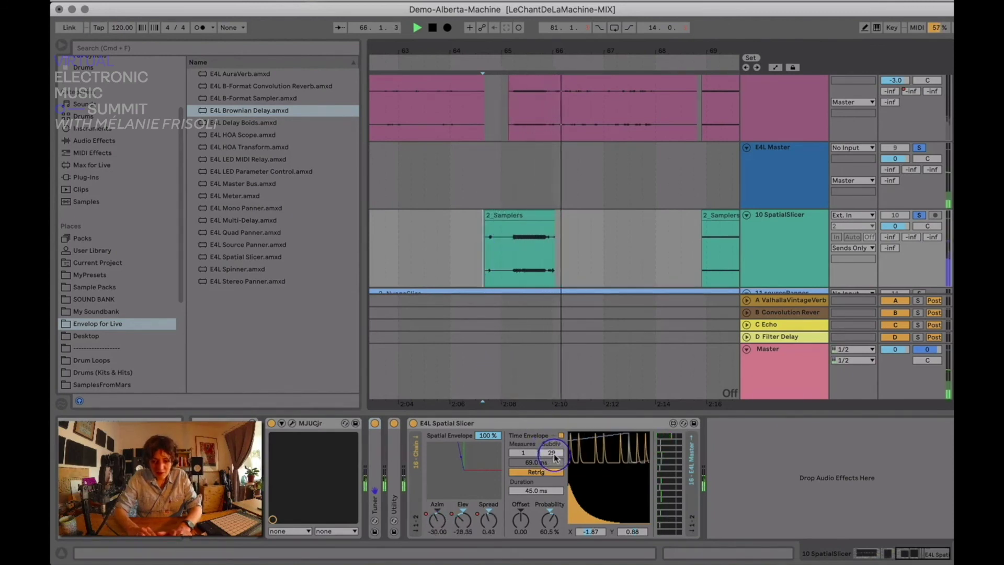
{"action": "left_click_drag", "start_coordinate": [552, 454], "coordinate": [552, 460]}
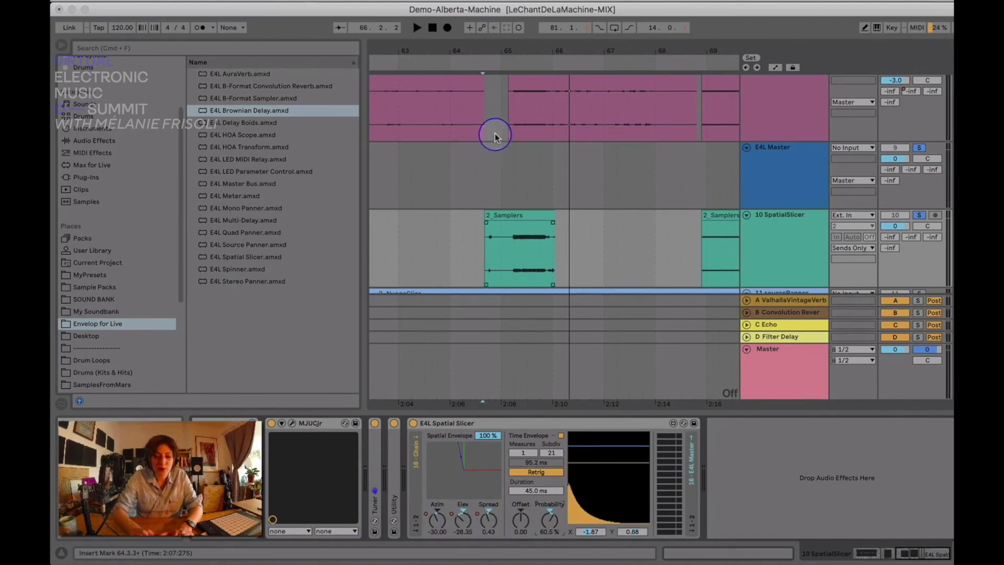
Play the soloed SpatialSlicer track from 68.2.4 through its next two clips
{"action": "scroll", "coordinate": [607, 230], "scroll_direction": "right", "scroll_amount": 3}
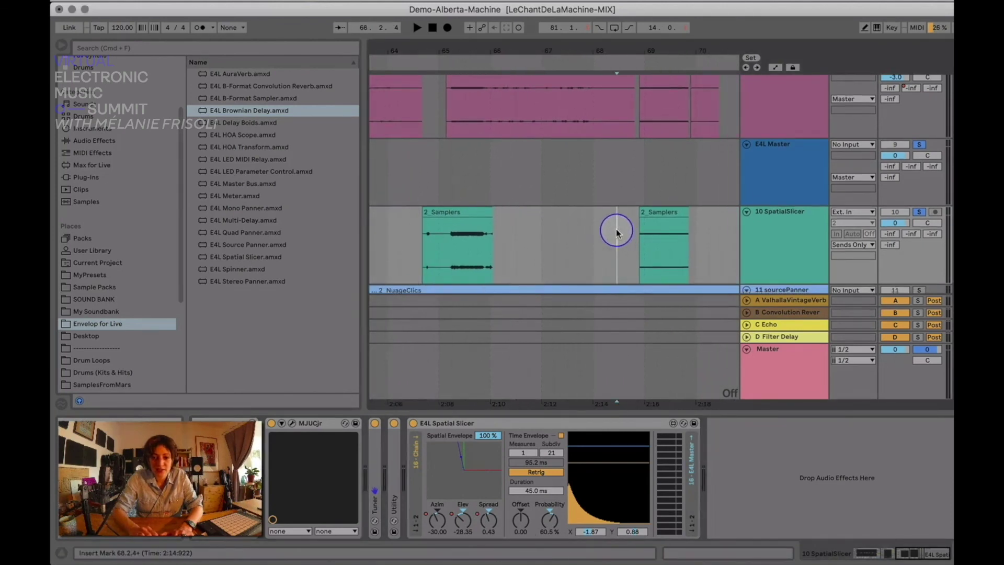
{"action": "key", "text": "space"}
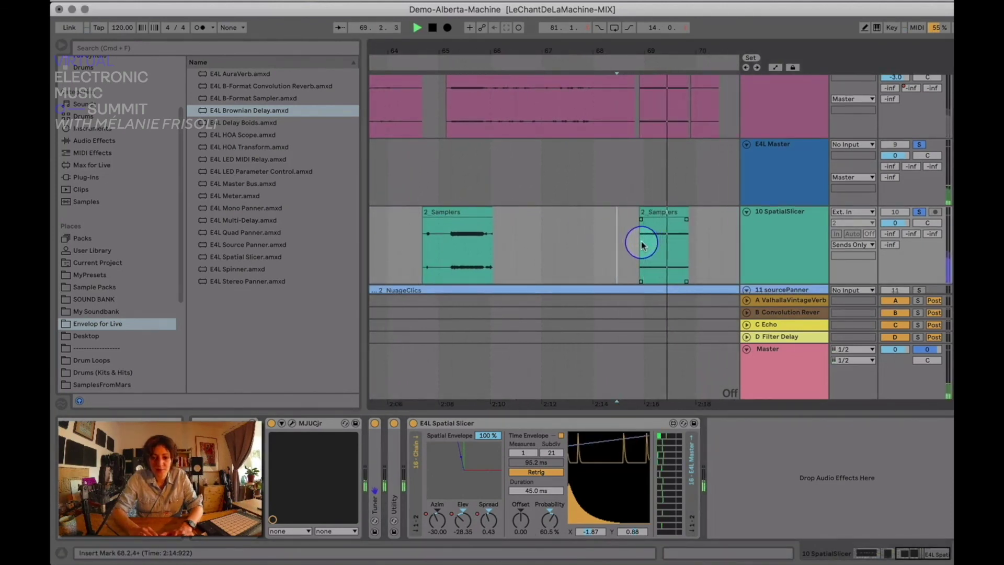
{"action": "scroll", "coordinate": [740, 195], "scroll_direction": "up", "scroll_amount": 2}
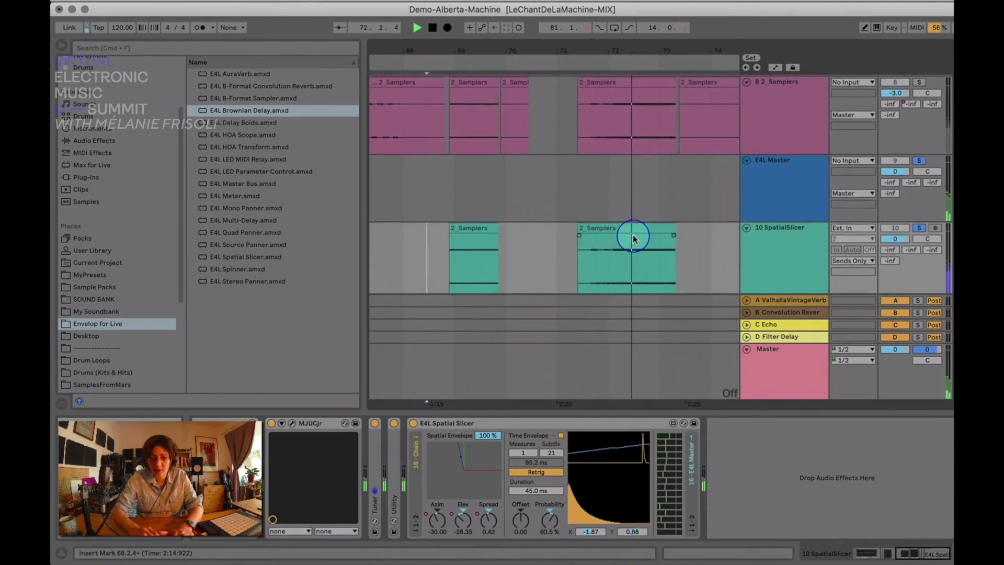
Solo 2_Samplers as well, play it together with SpatialSlicer around bar 65, then stop and unsolo the tracks
{"action": "left_click", "coordinate": [920, 83]}
{"action": "left_click", "coordinate": [606, 57]}
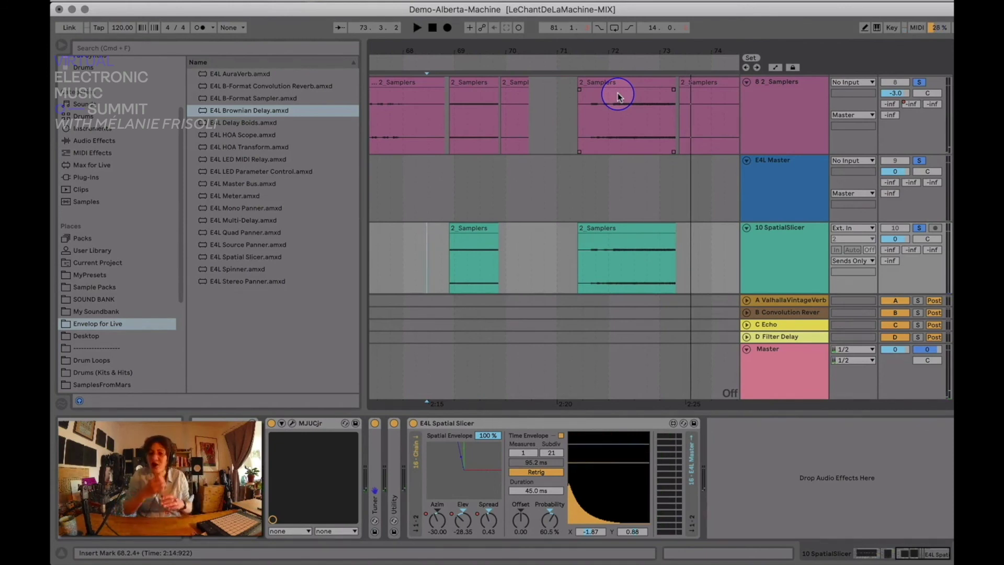
{"action": "left_click_drag", "start_coordinate": [584, 46], "coordinate": [498, 215]}
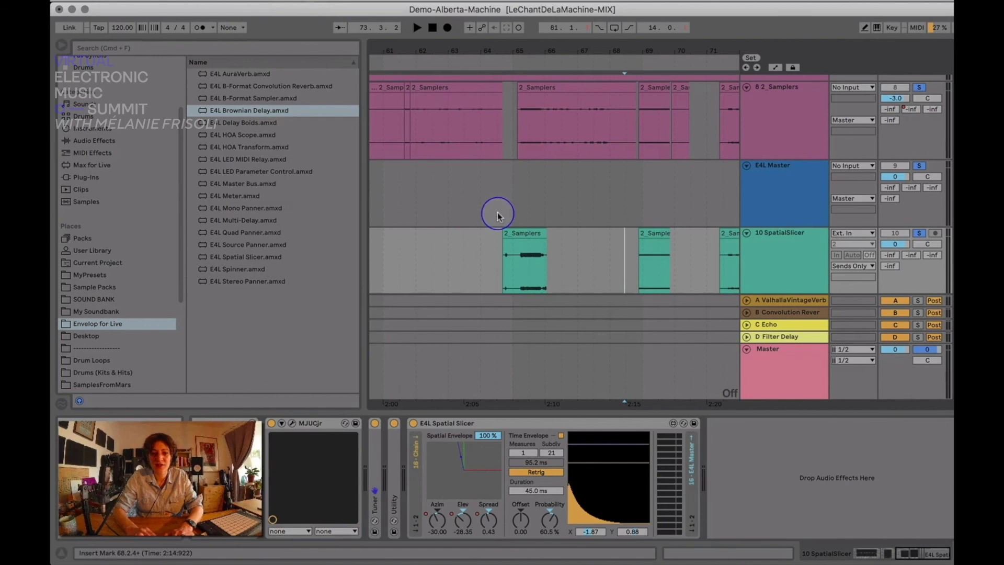
{"action": "left_click_drag", "start_coordinate": [490, 63], "coordinate": [514, 114]}
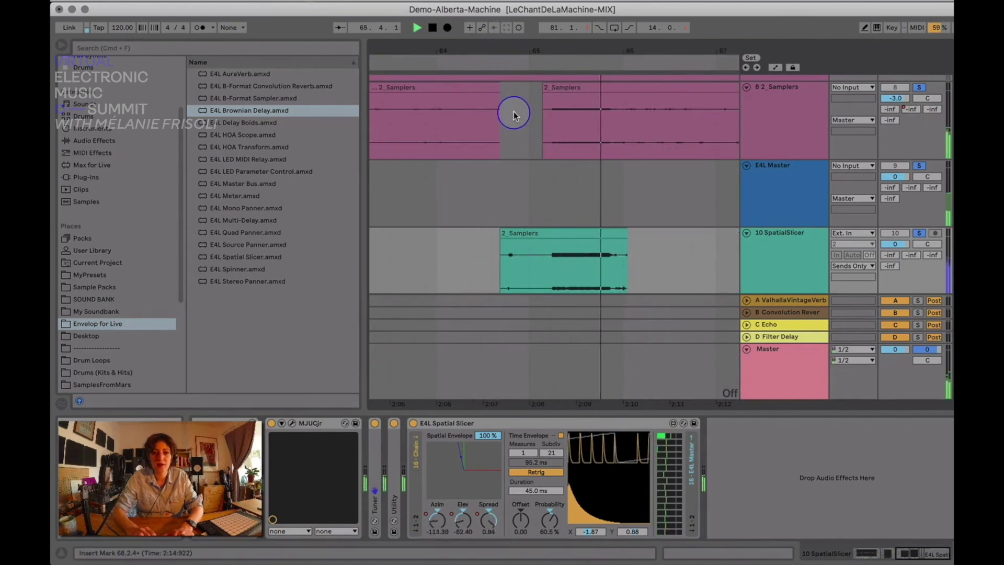
{"action": "left_click", "coordinate": [896, 86]}
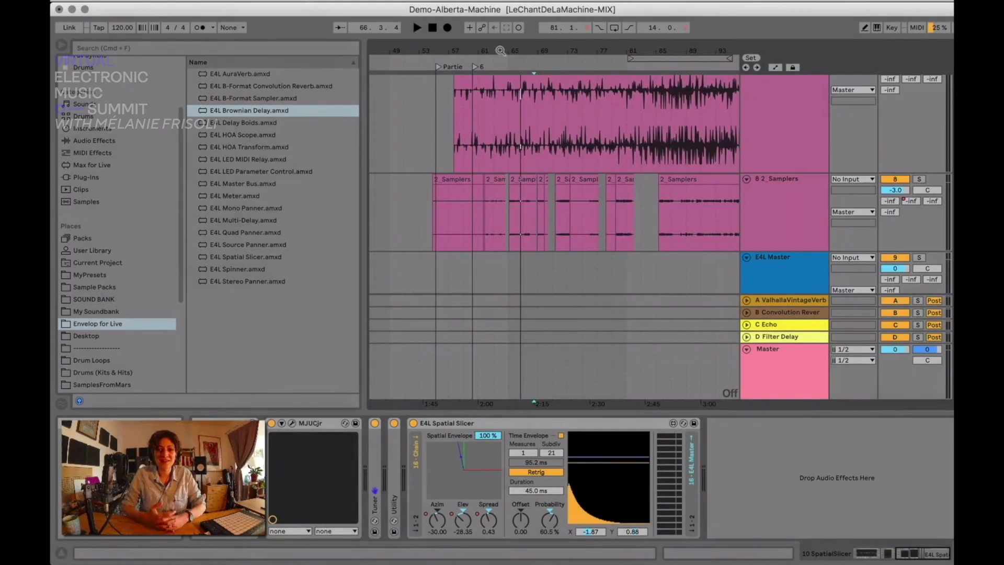
{"action": "left_click_drag", "start_coordinate": [501, 51], "coordinate": [501, 63]}
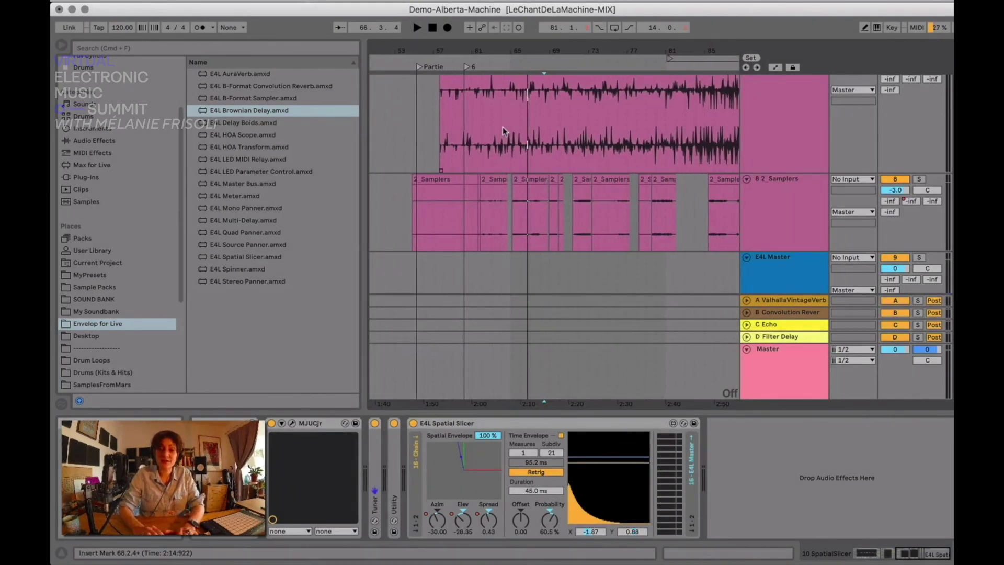
{"action": "scroll", "coordinate": [515, 135], "scroll_direction": "up", "scroll_amount": 2}
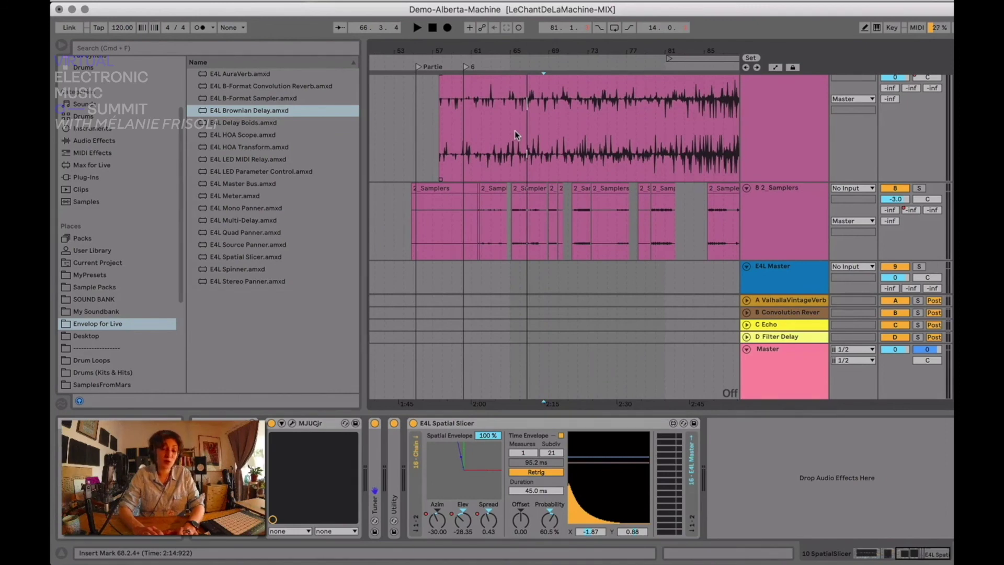
{"action": "scroll", "coordinate": [520, 132], "scroll_direction": "up", "scroll_amount": 2}
{"action": "scroll", "coordinate": [527, 130], "scroll_direction": "right", "scroll_amount": 2}
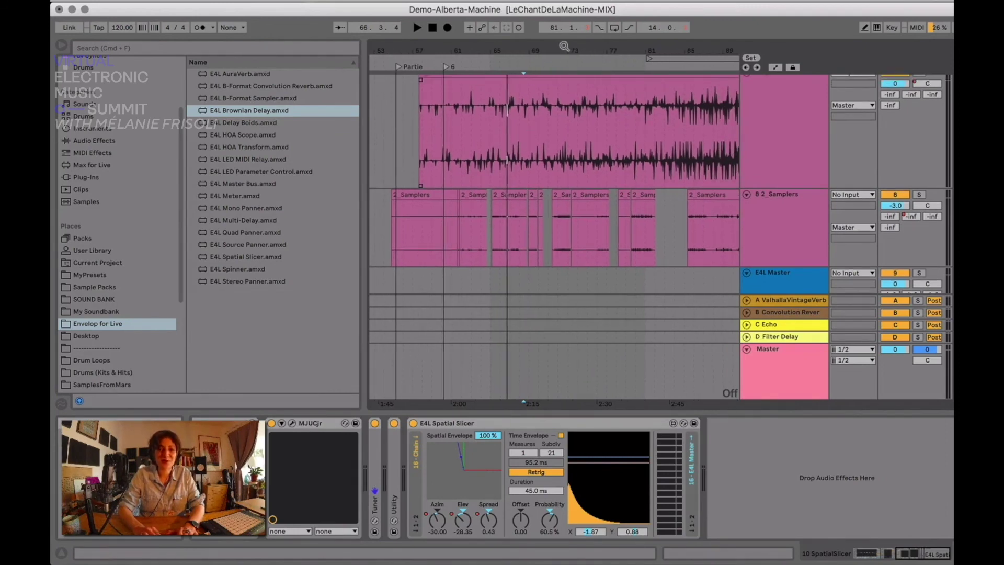